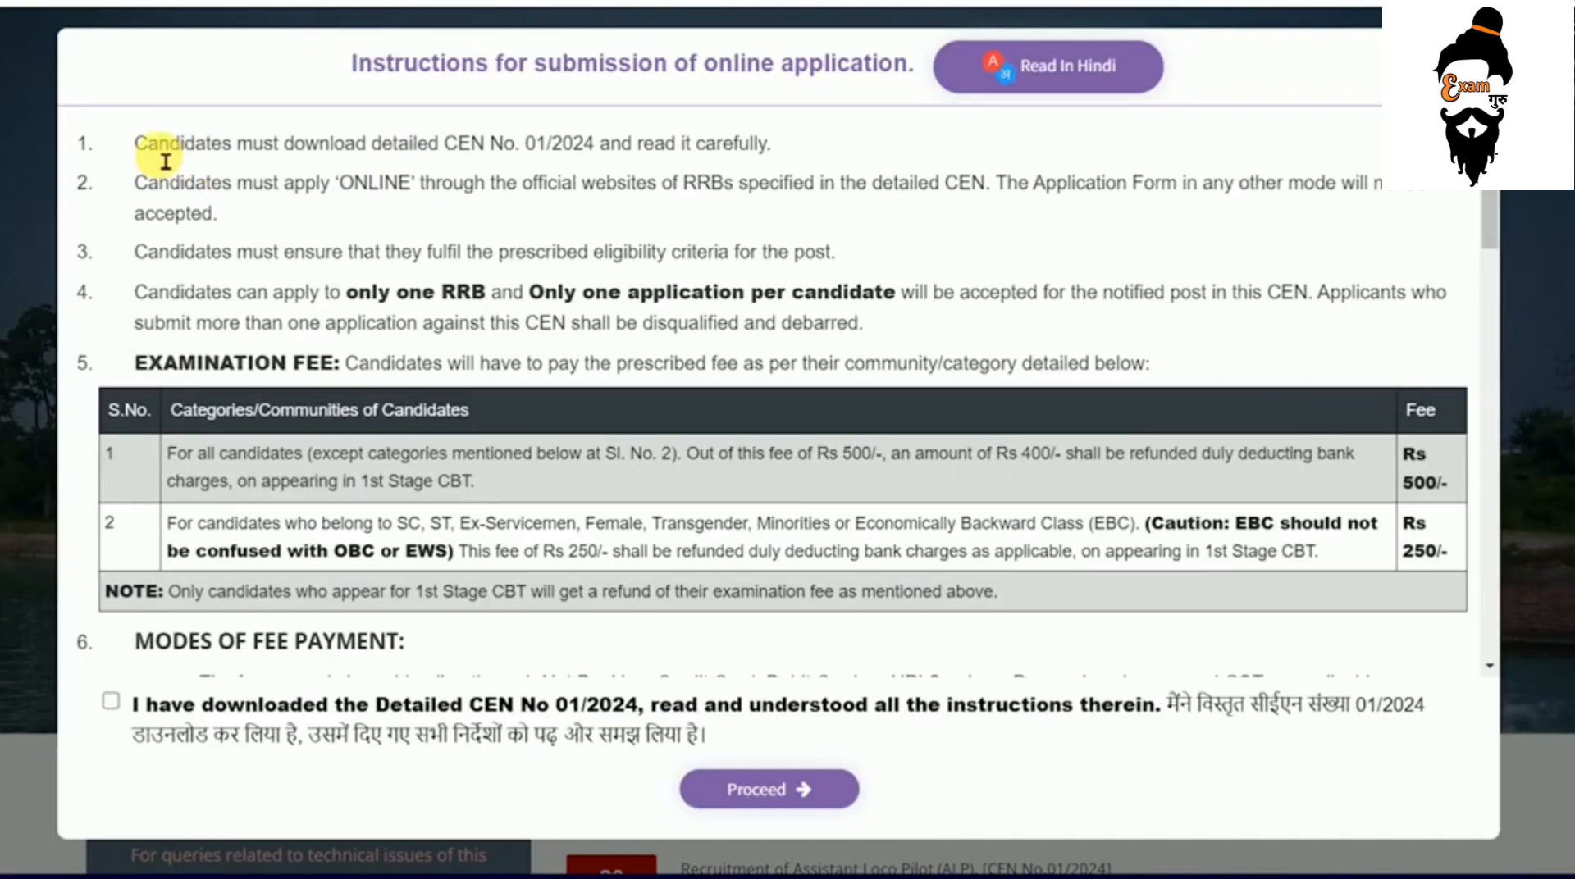
- Read through the application instructions, accept the declaration for CEN No 01/2024 and proceed to account creation
scroll(624, 304, down, 5)
scroll(644, 308, down, 10)
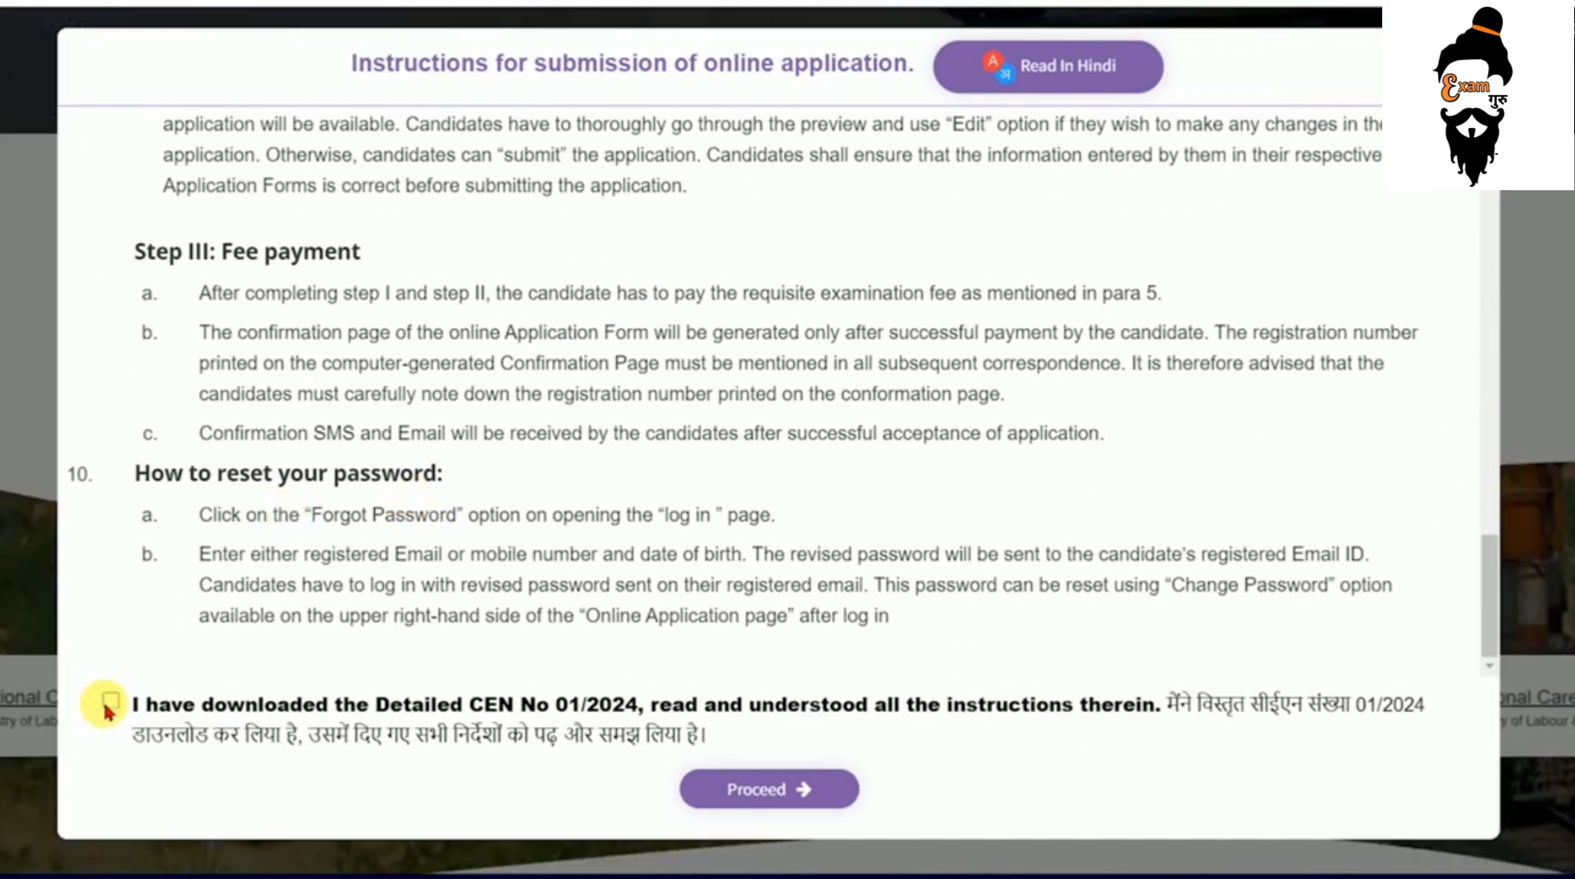
click(799, 792)
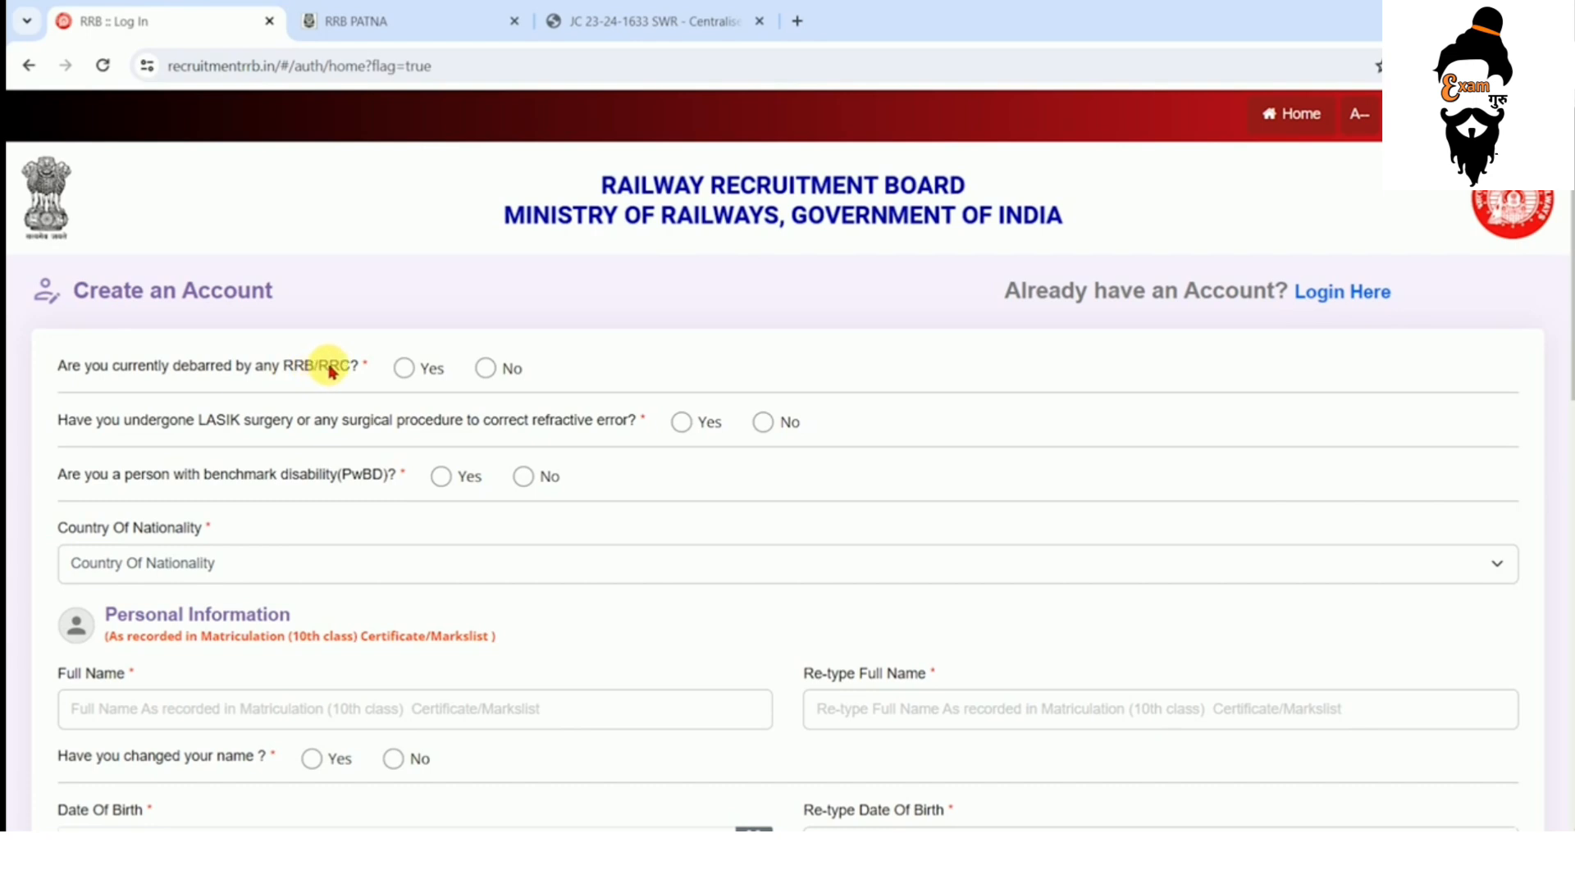
- Answer No to both the RRB/RRC debarment question and the LASIK or refractive error surgery question
drag(140, 367, 326, 371)
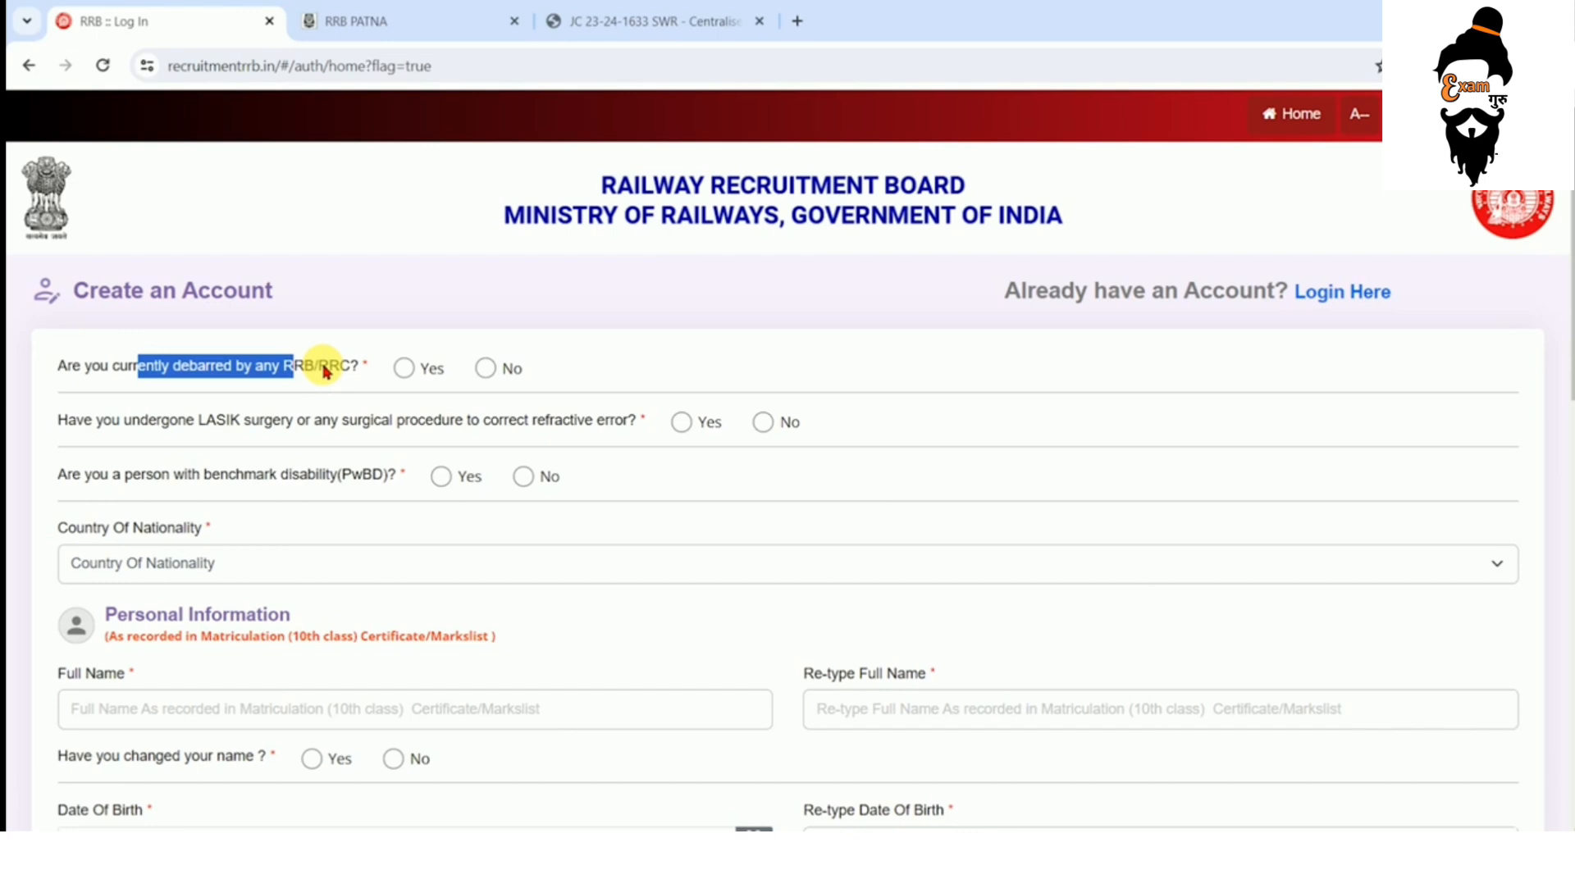
click(485, 369)
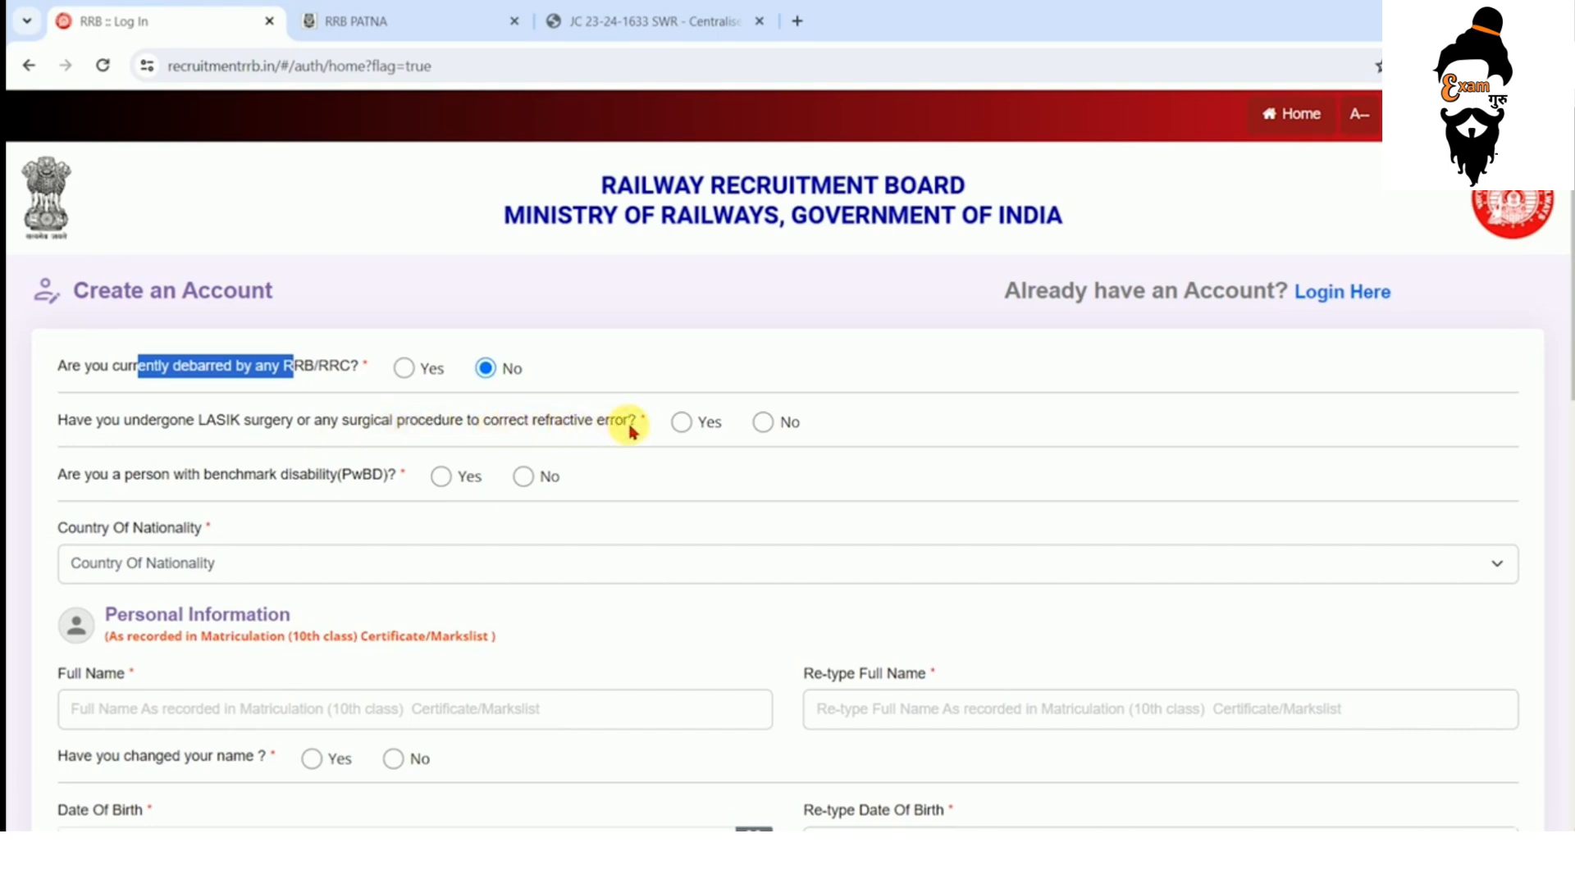
click(211, 427)
drag(211, 426, 460, 422)
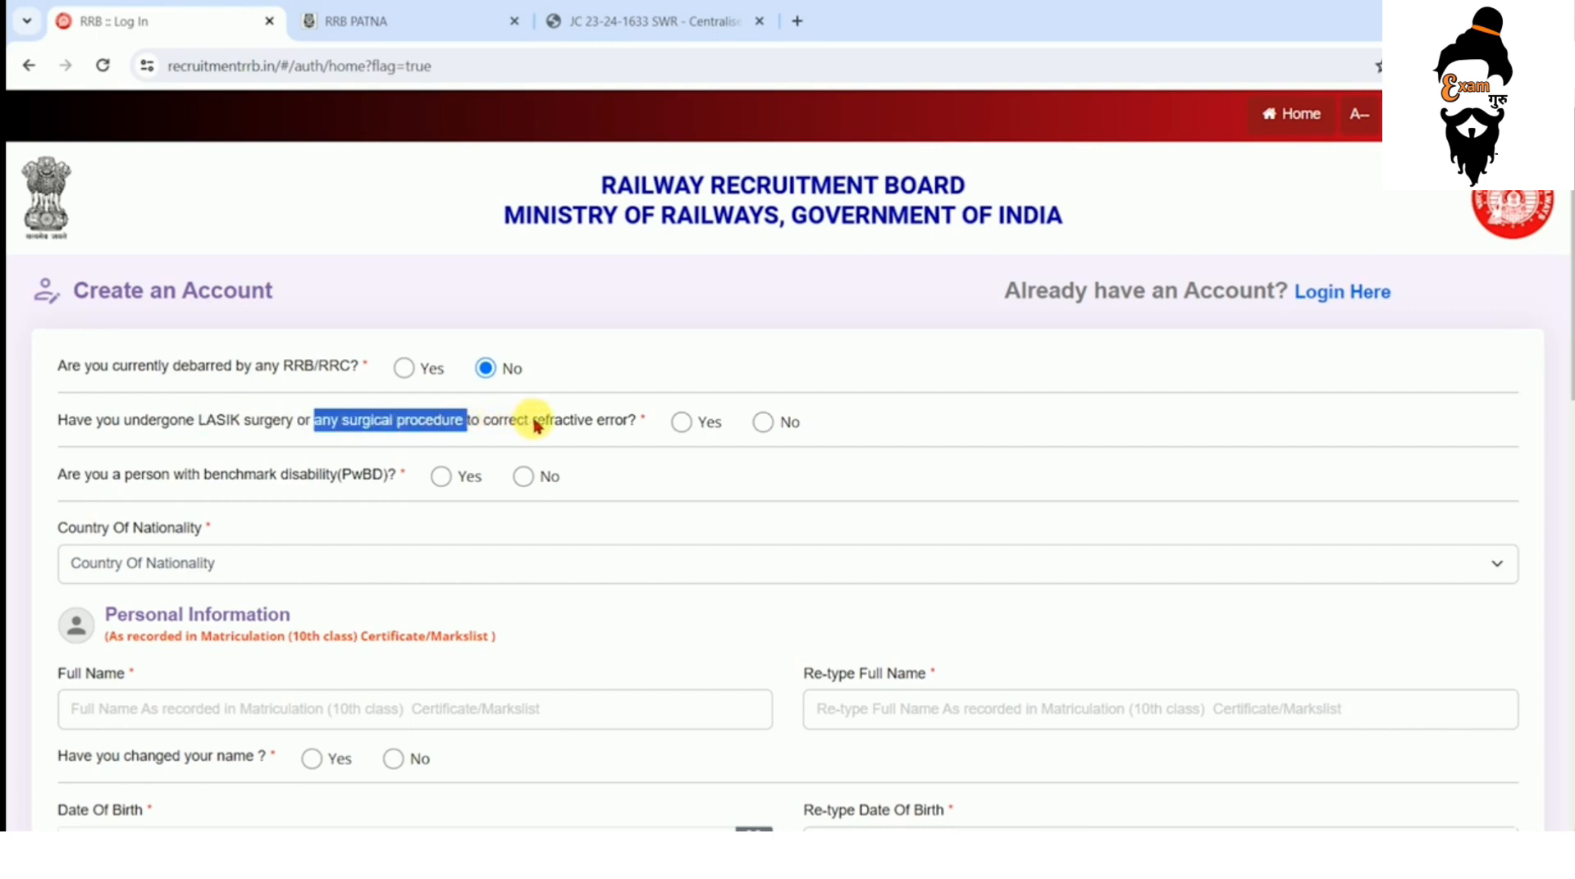
click(382, 421)
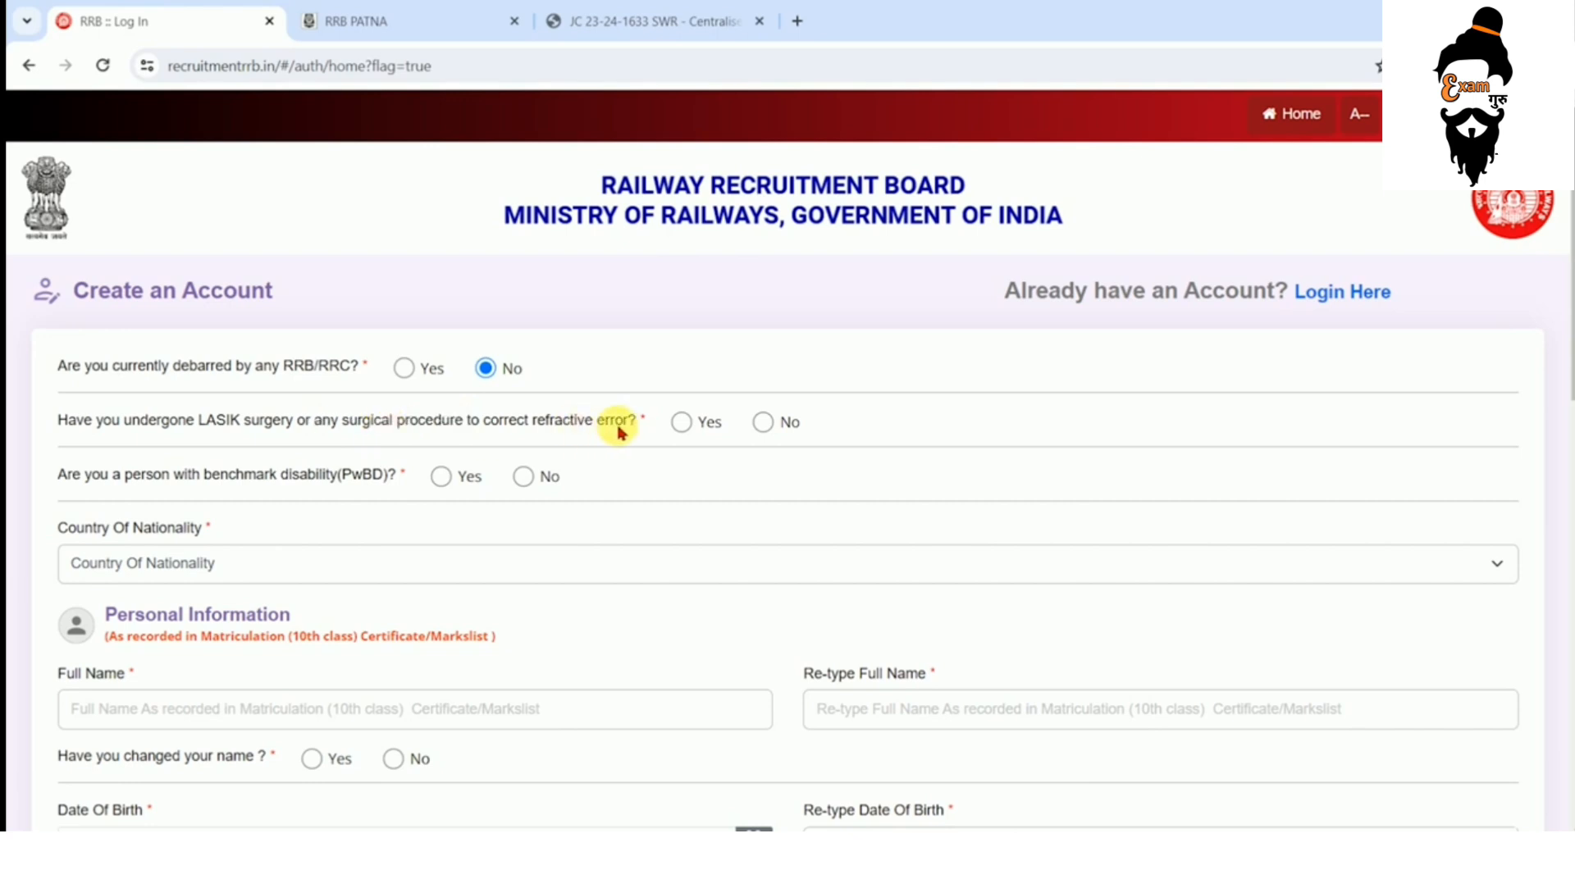
click(763, 424)
drag(199, 421, 446, 425)
- Try Yes for the benchmark disability (PwBD) question, finally answering it with No
click(97, 477)
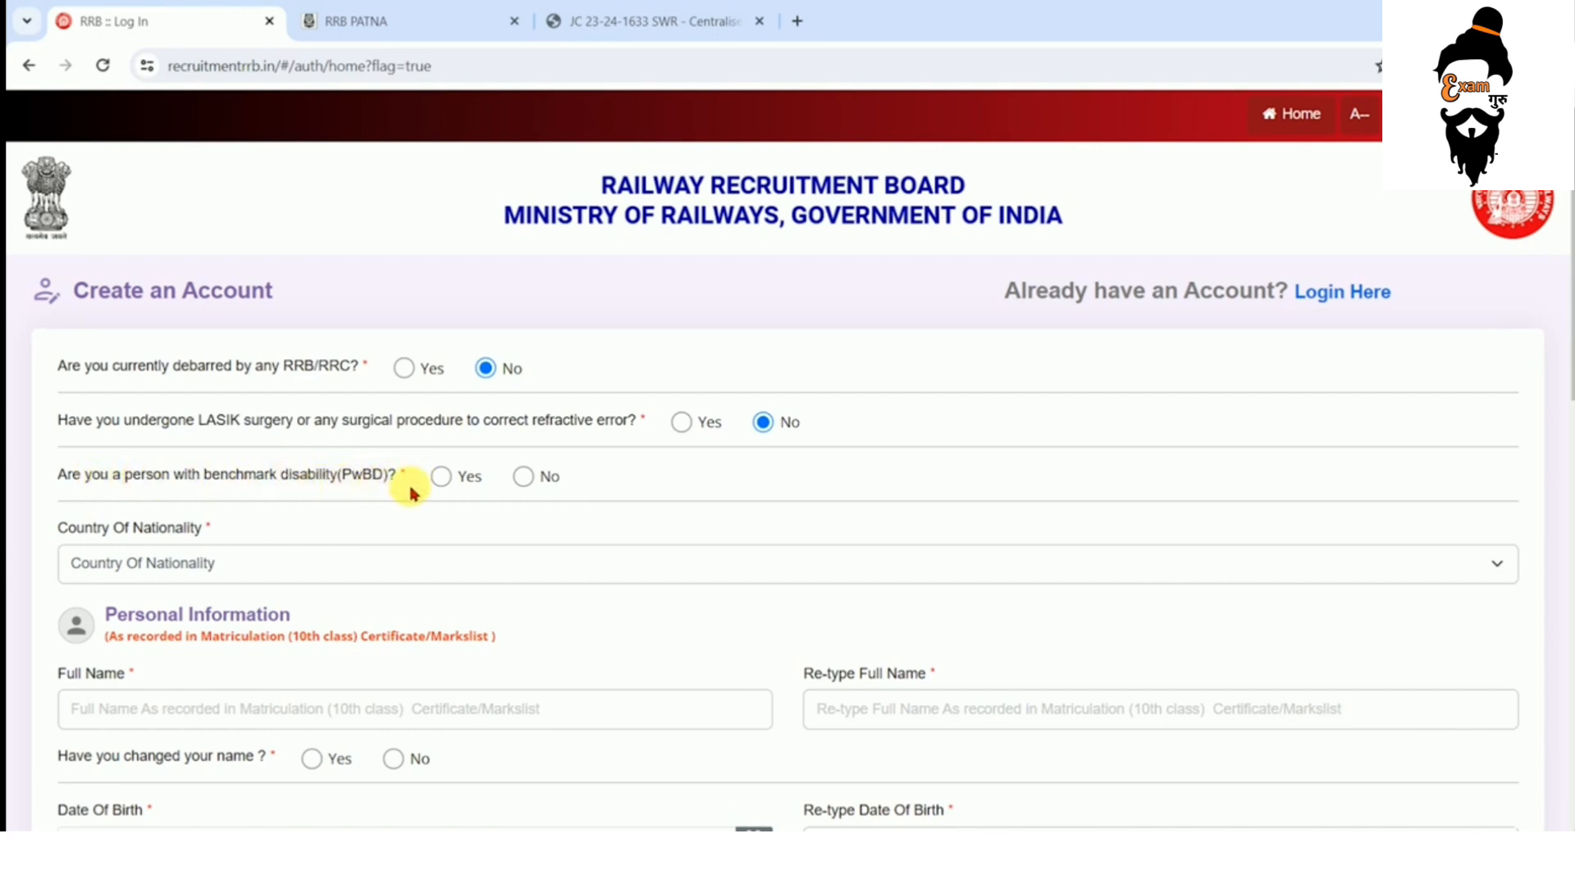
click(441, 477)
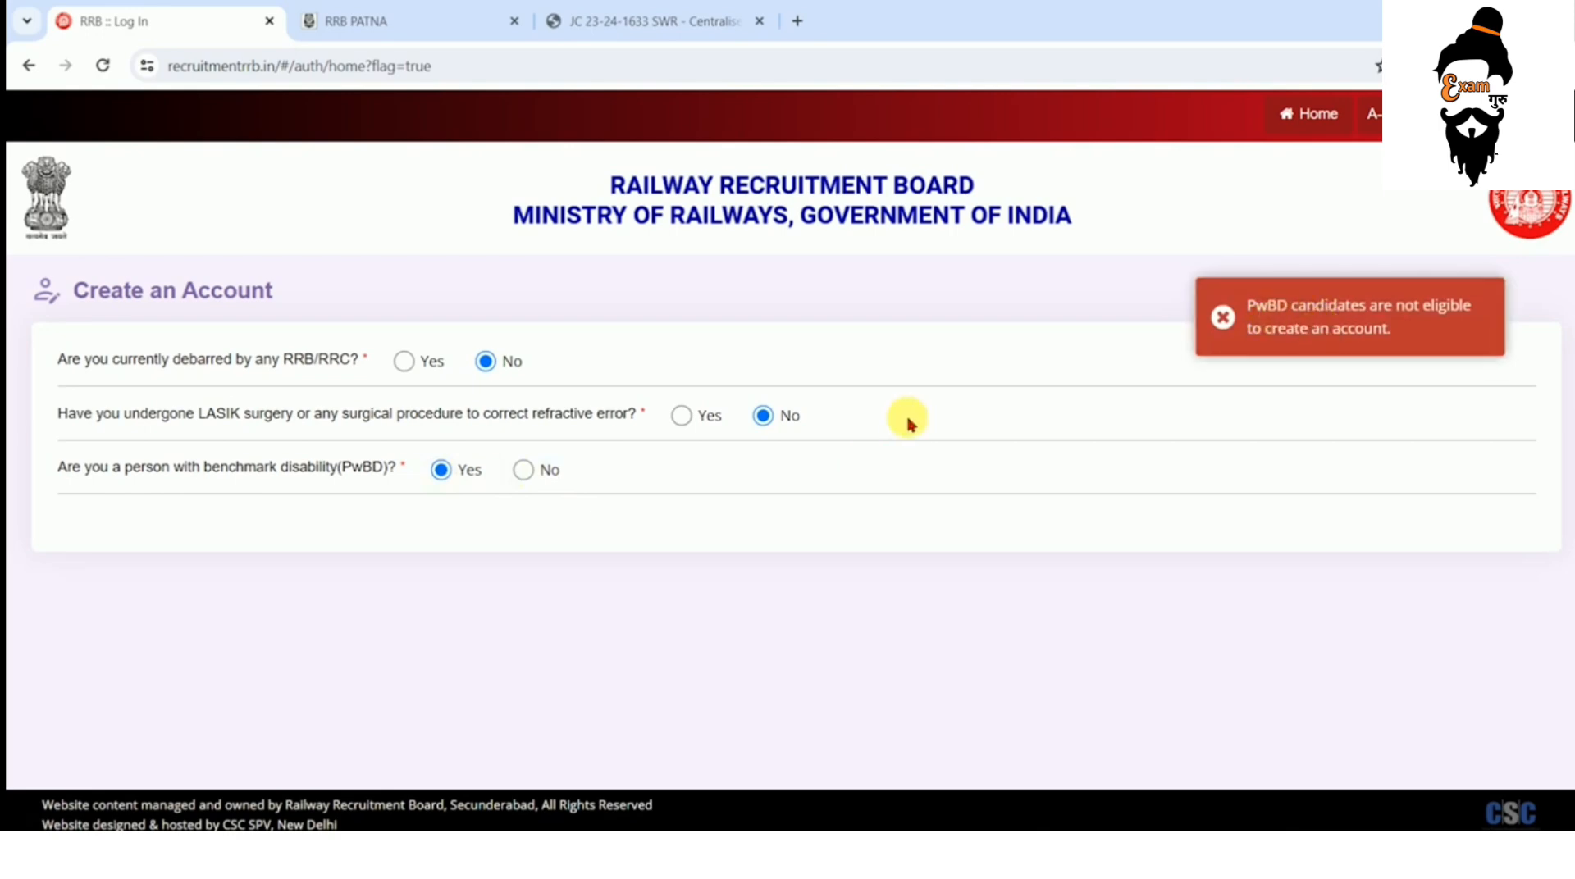
click(523, 470)
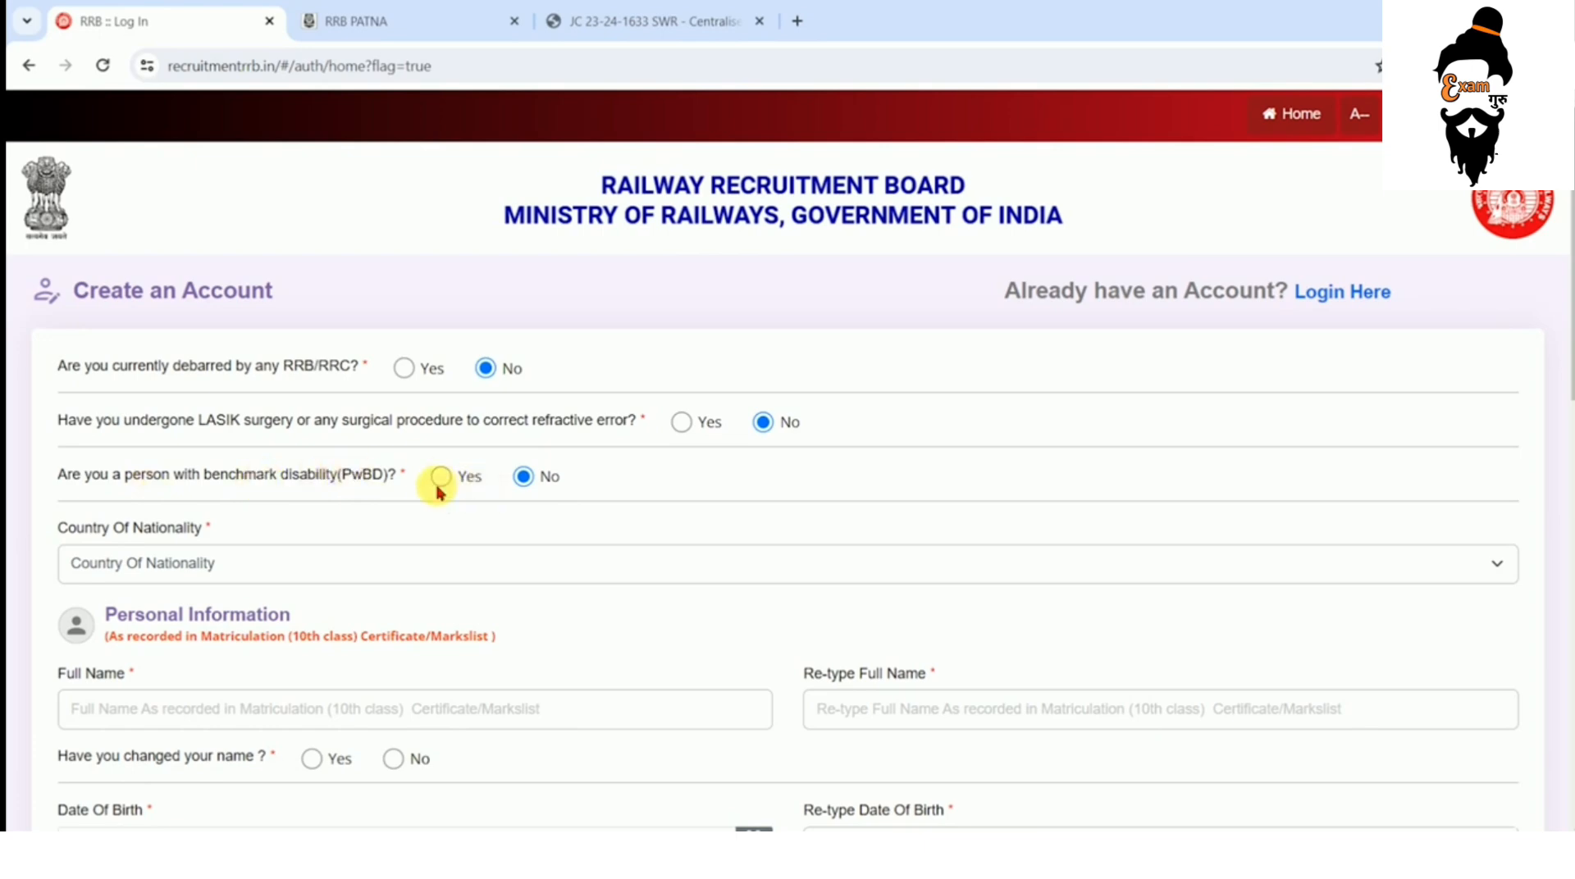
- Set the country of nationality to India
scroll(416, 481, down, 3)
click(193, 357)
click(138, 393)
- Go through the empty full name fields and answer No to the question about having changed the name
click(150, 505)
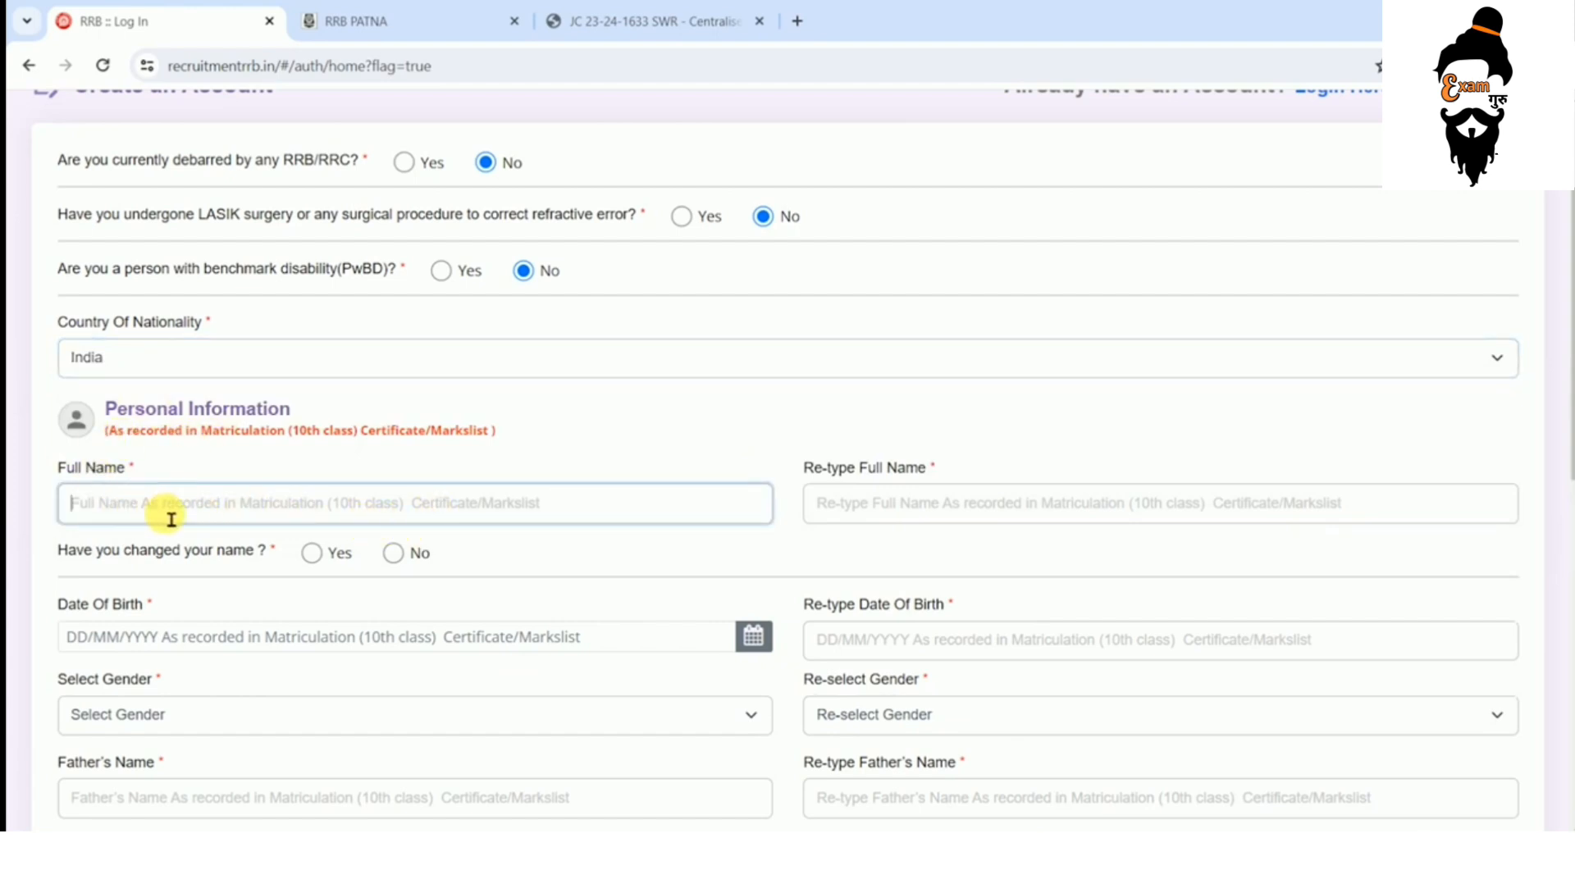
click(891, 514)
scroll(738, 513, down, 1)
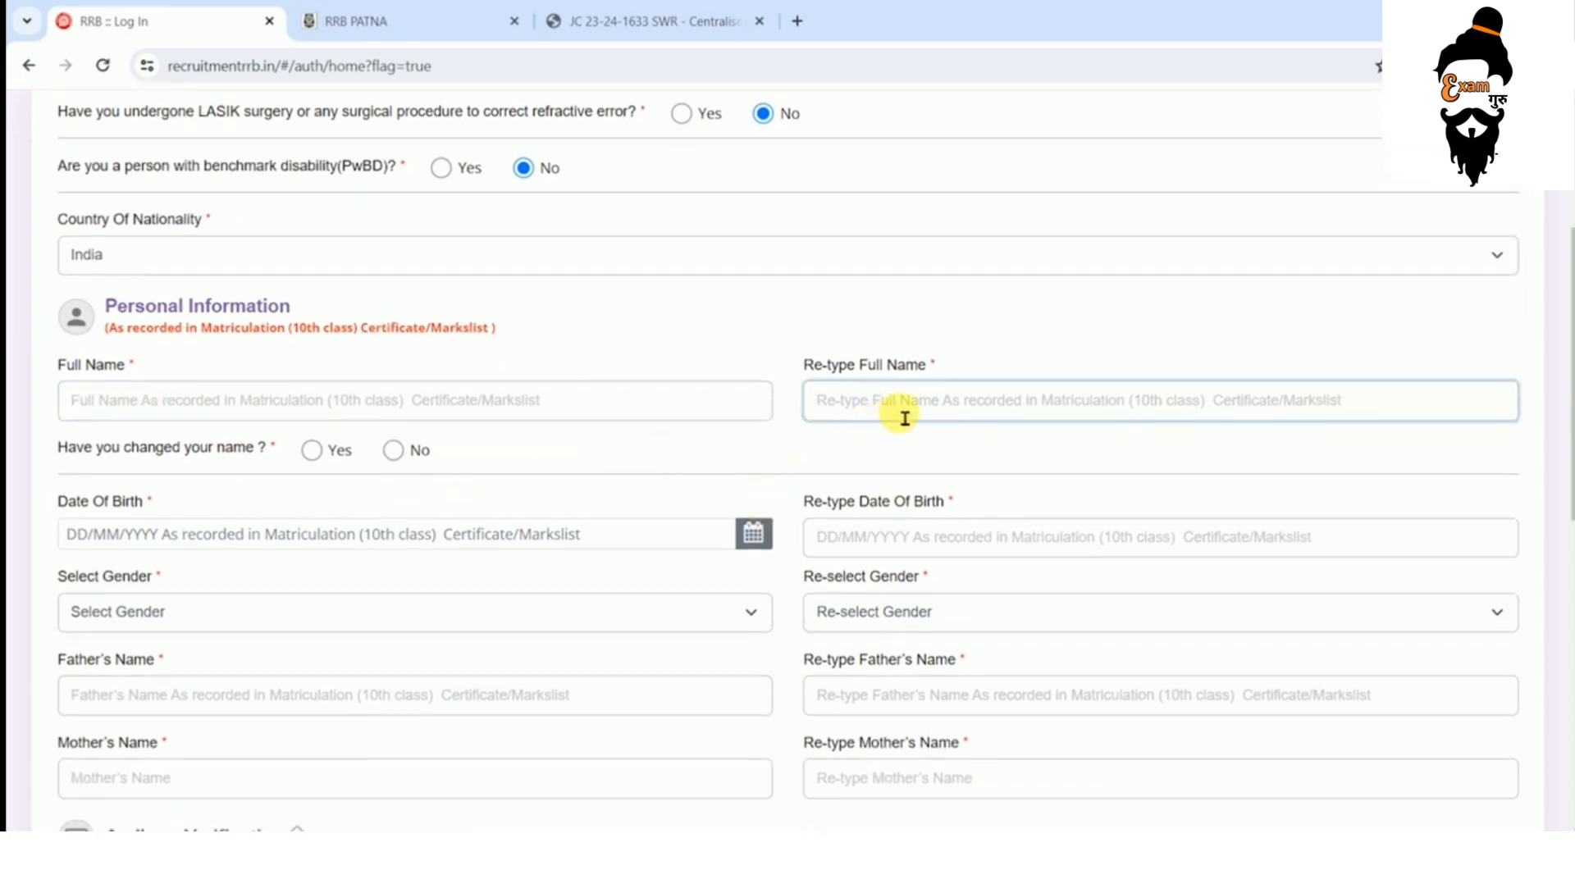
click(319, 452)
click(788, 554)
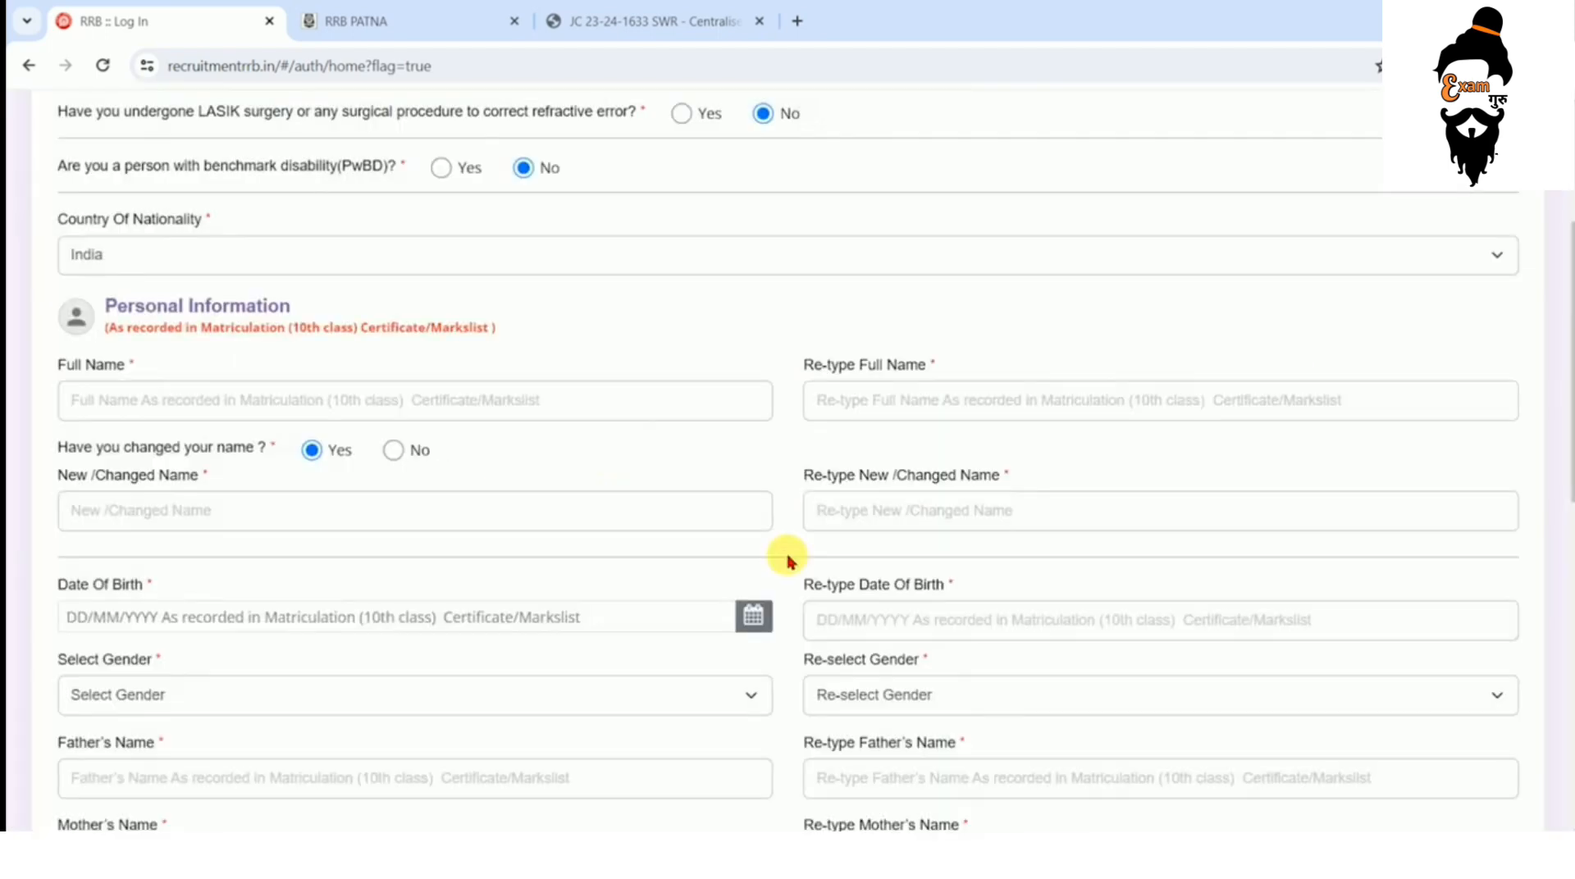
click(395, 450)
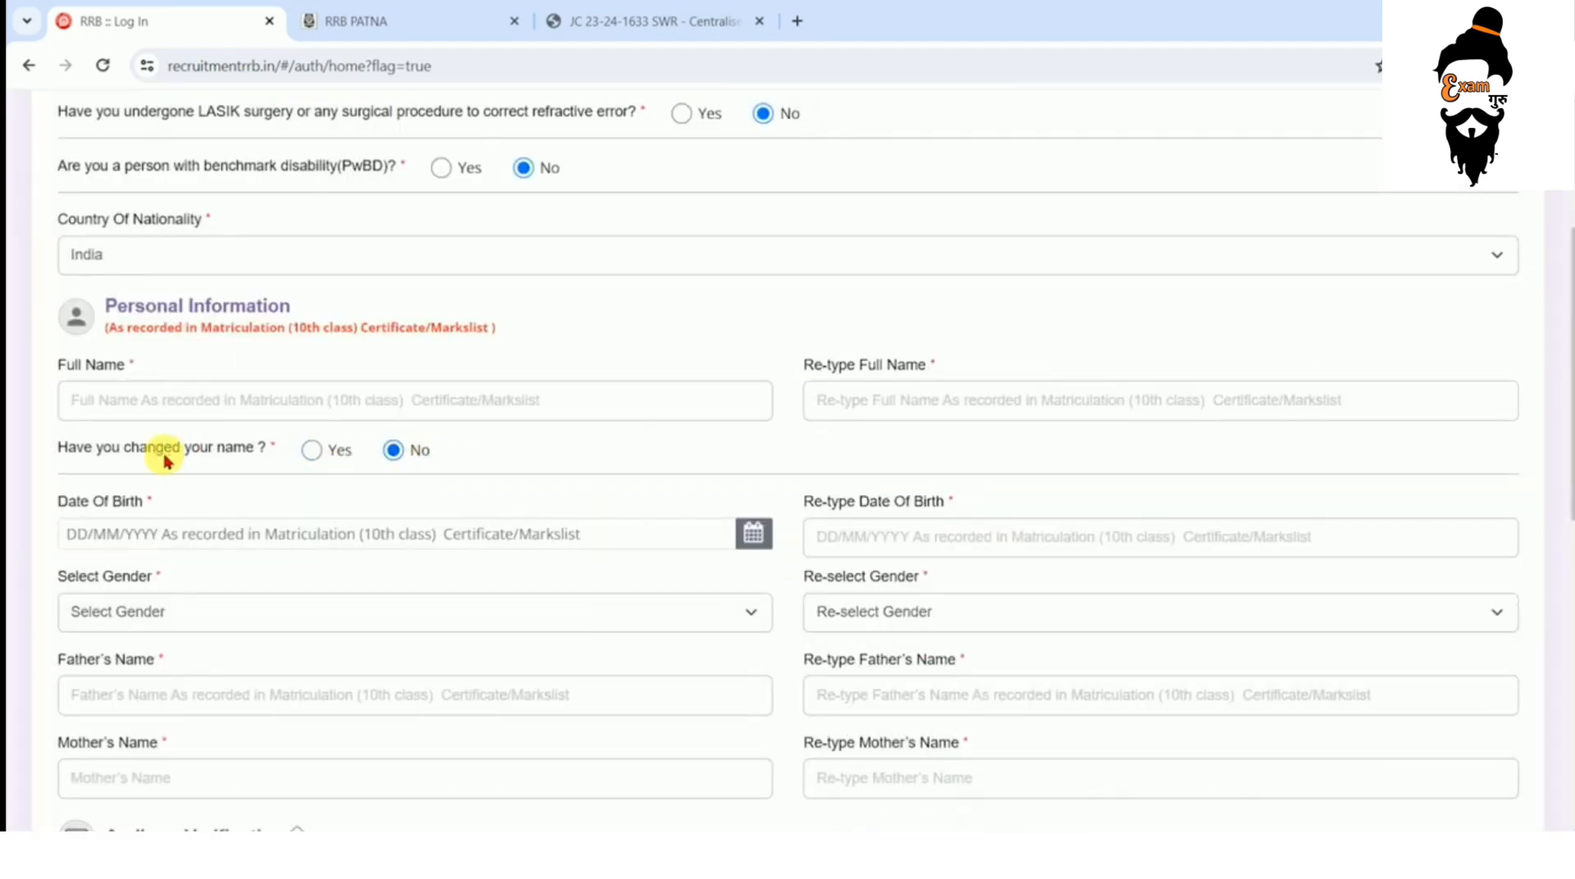
- Examine the year choices in the date of birth calendar and the field for re-entering the date
scroll(140, 451, down, 3)
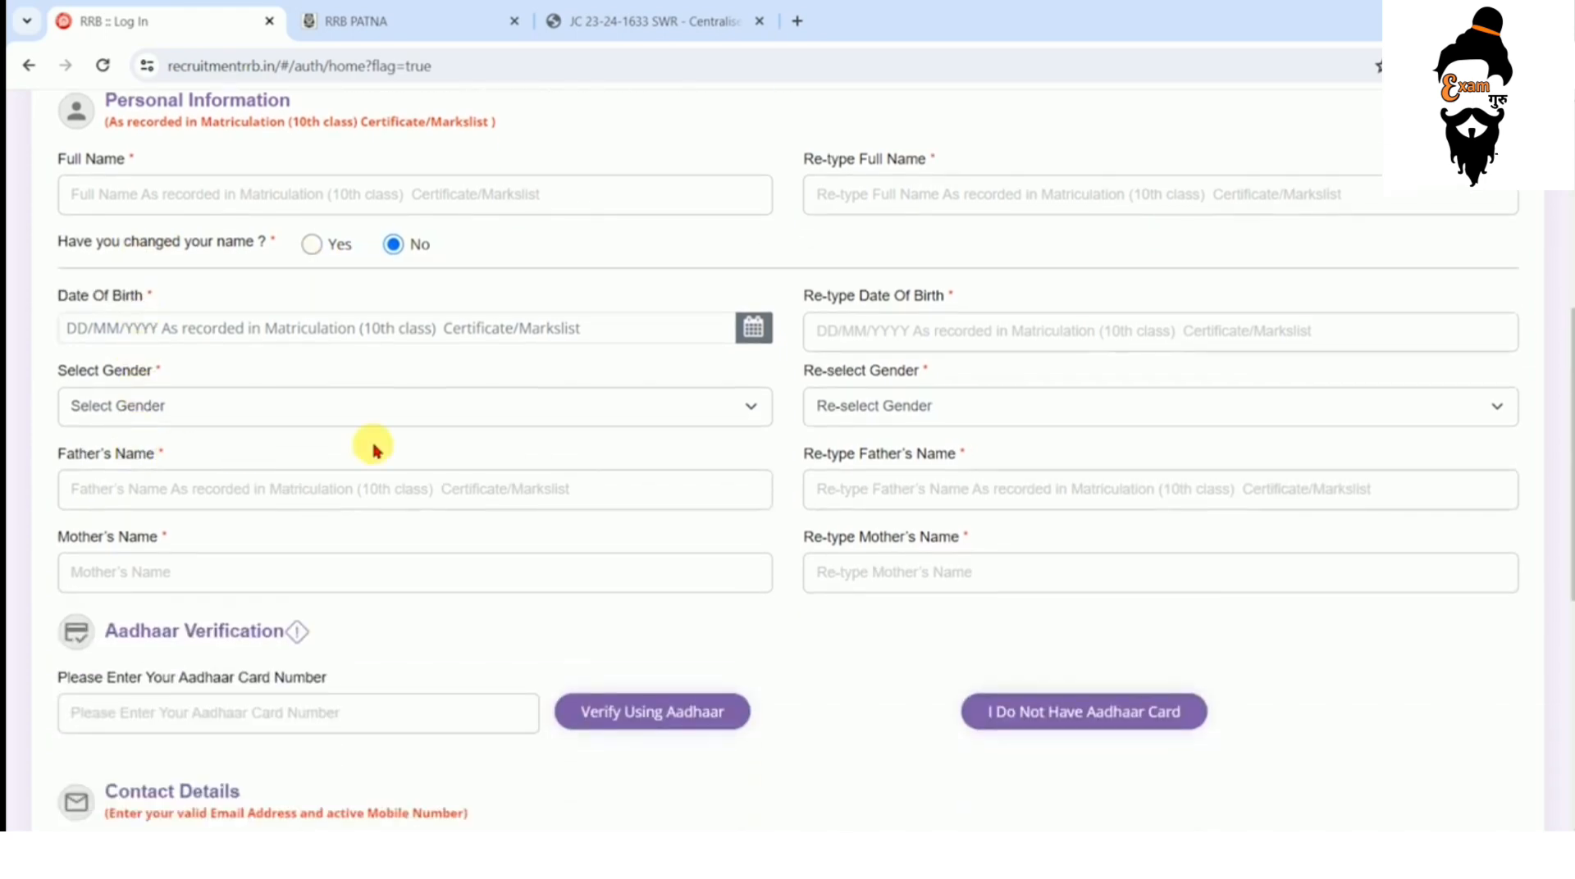
click(214, 344)
scroll(333, 304, up, 2)
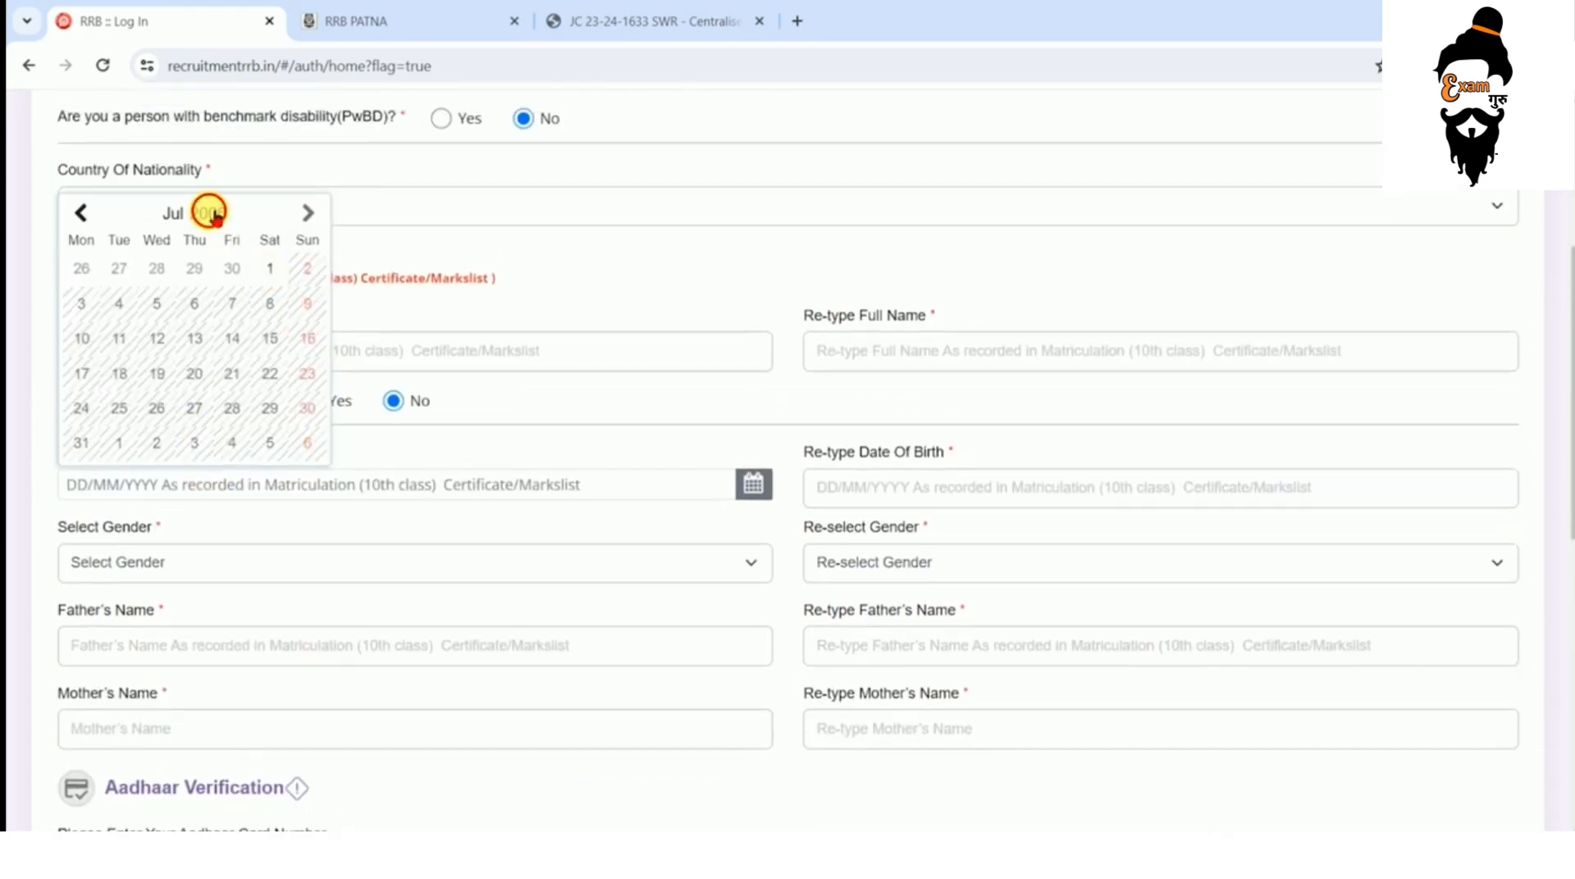
click(206, 212)
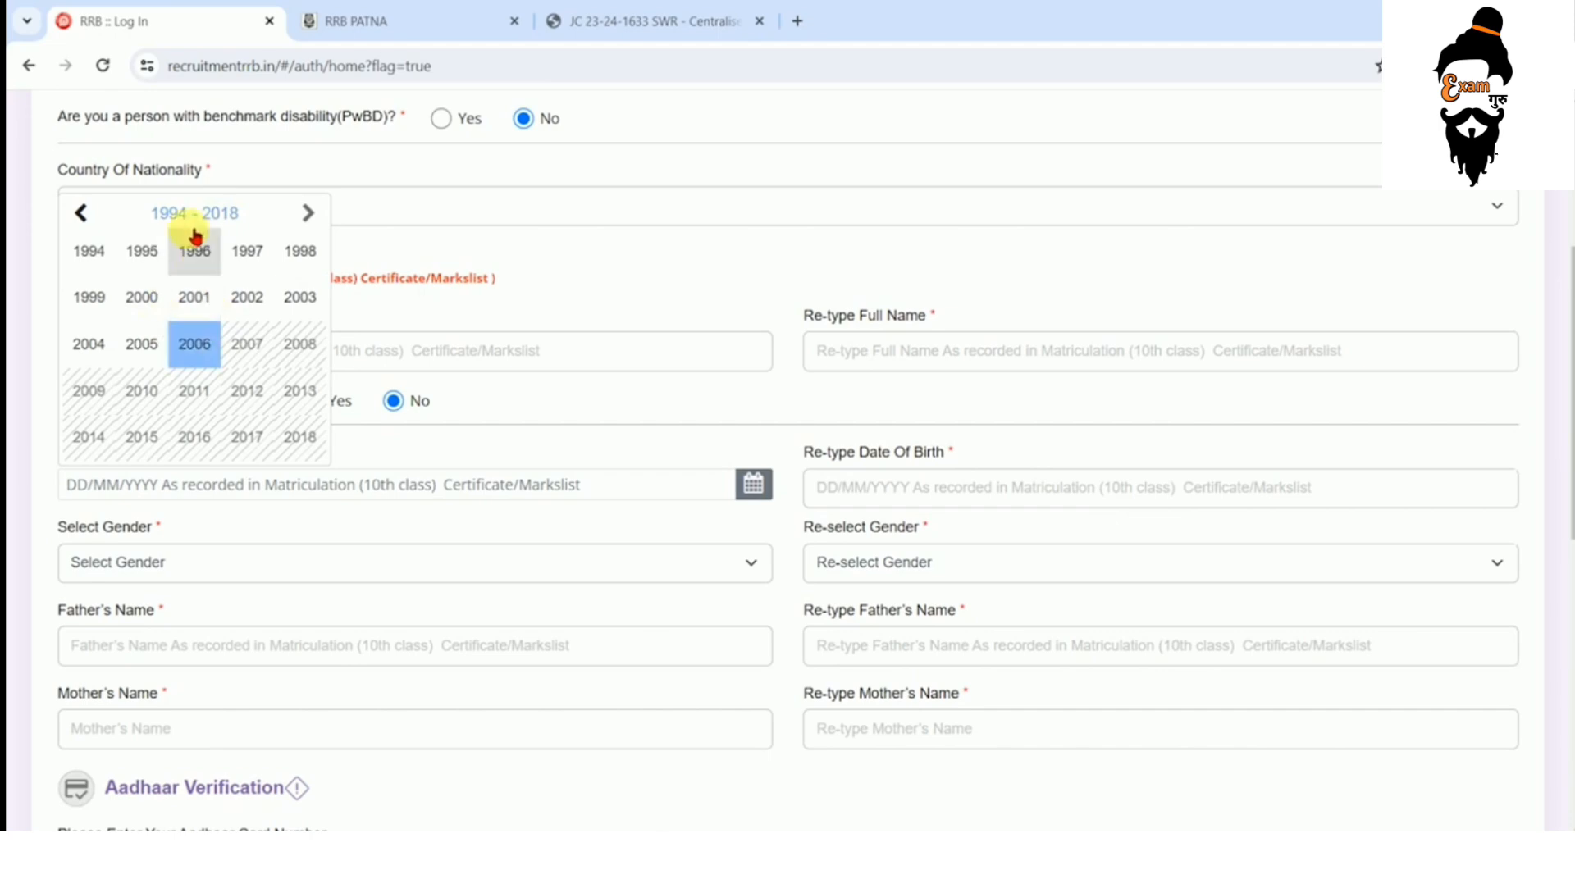
drag(817, 451, 892, 458)
- Set the gender to Male in both the selection and the re-selection field
scroll(949, 514, down, 1)
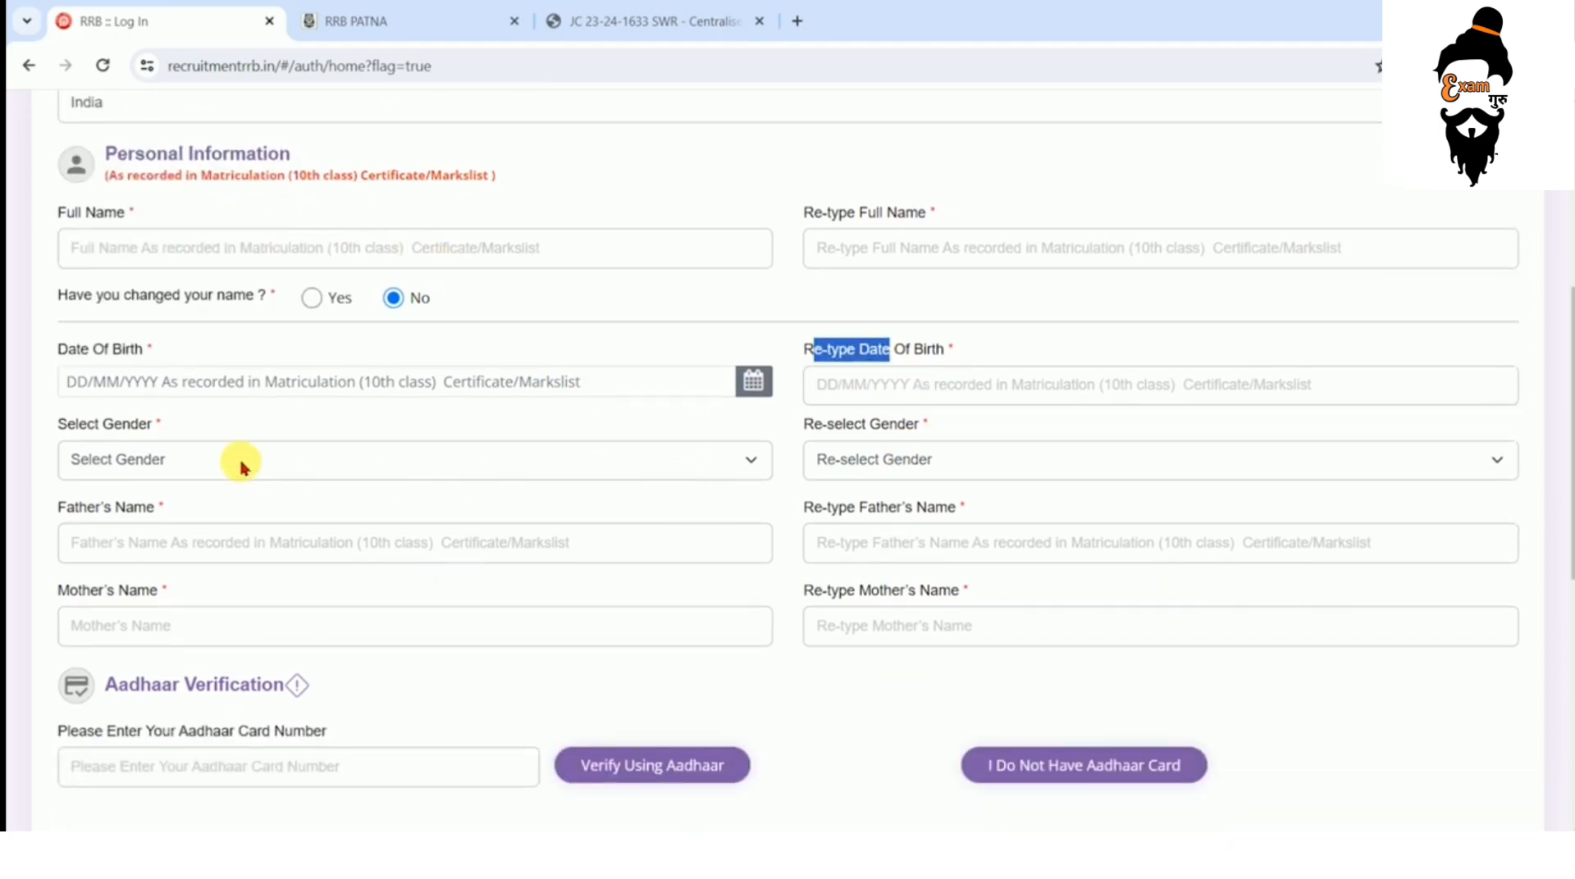
click(240, 465)
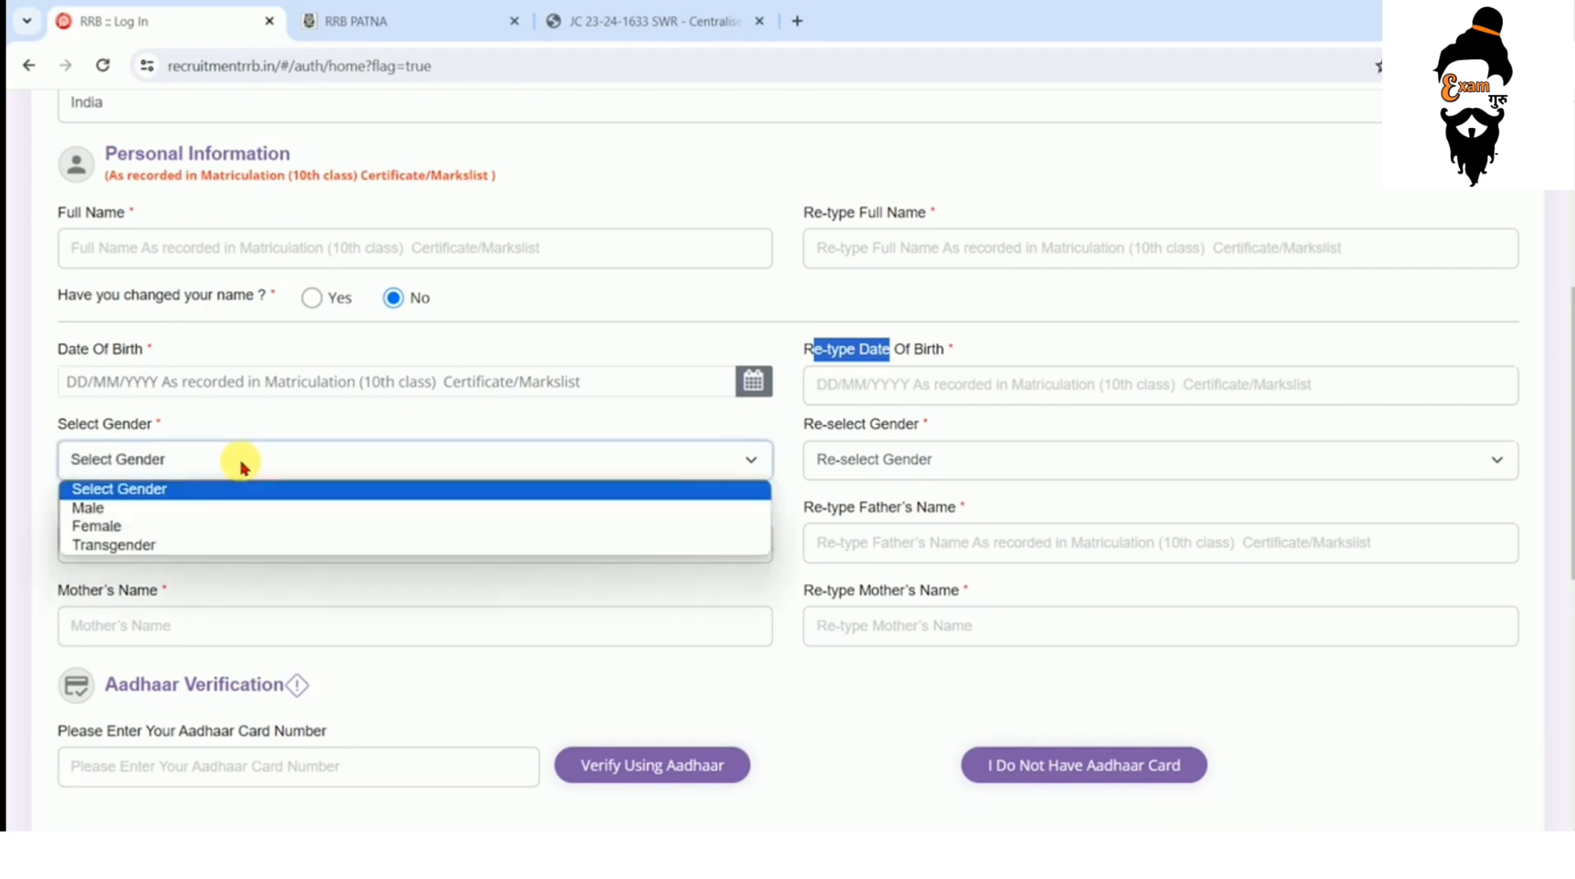
click(147, 508)
click(854, 457)
click(853, 509)
- Declare that no Aadhaar card is available and confirm this choice to use another proof of identity
scroll(752, 464, down, 1)
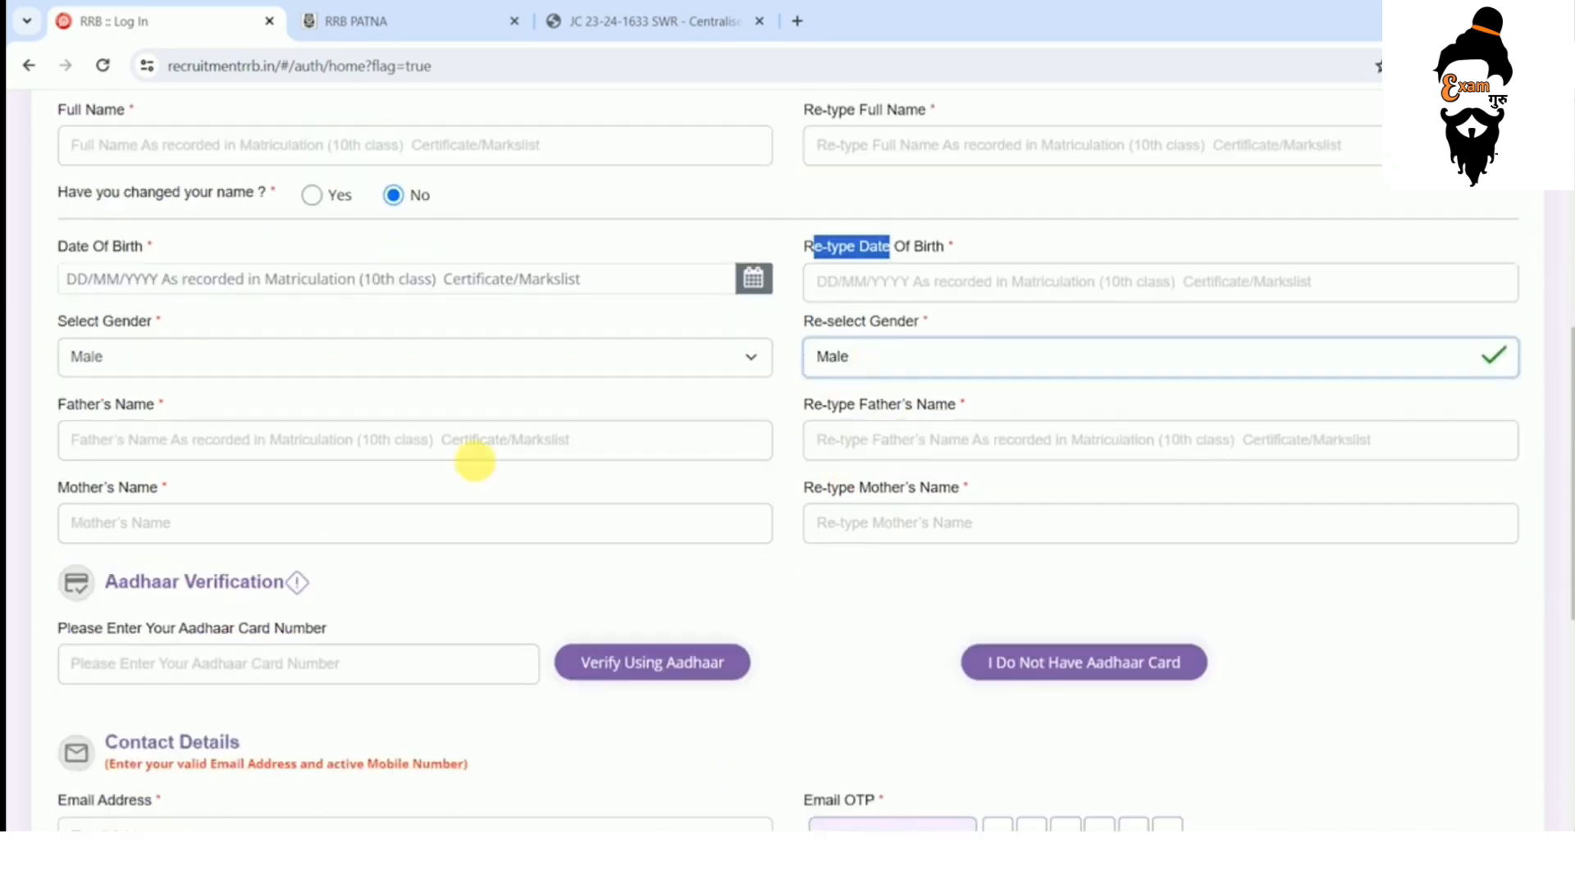
click(129, 451)
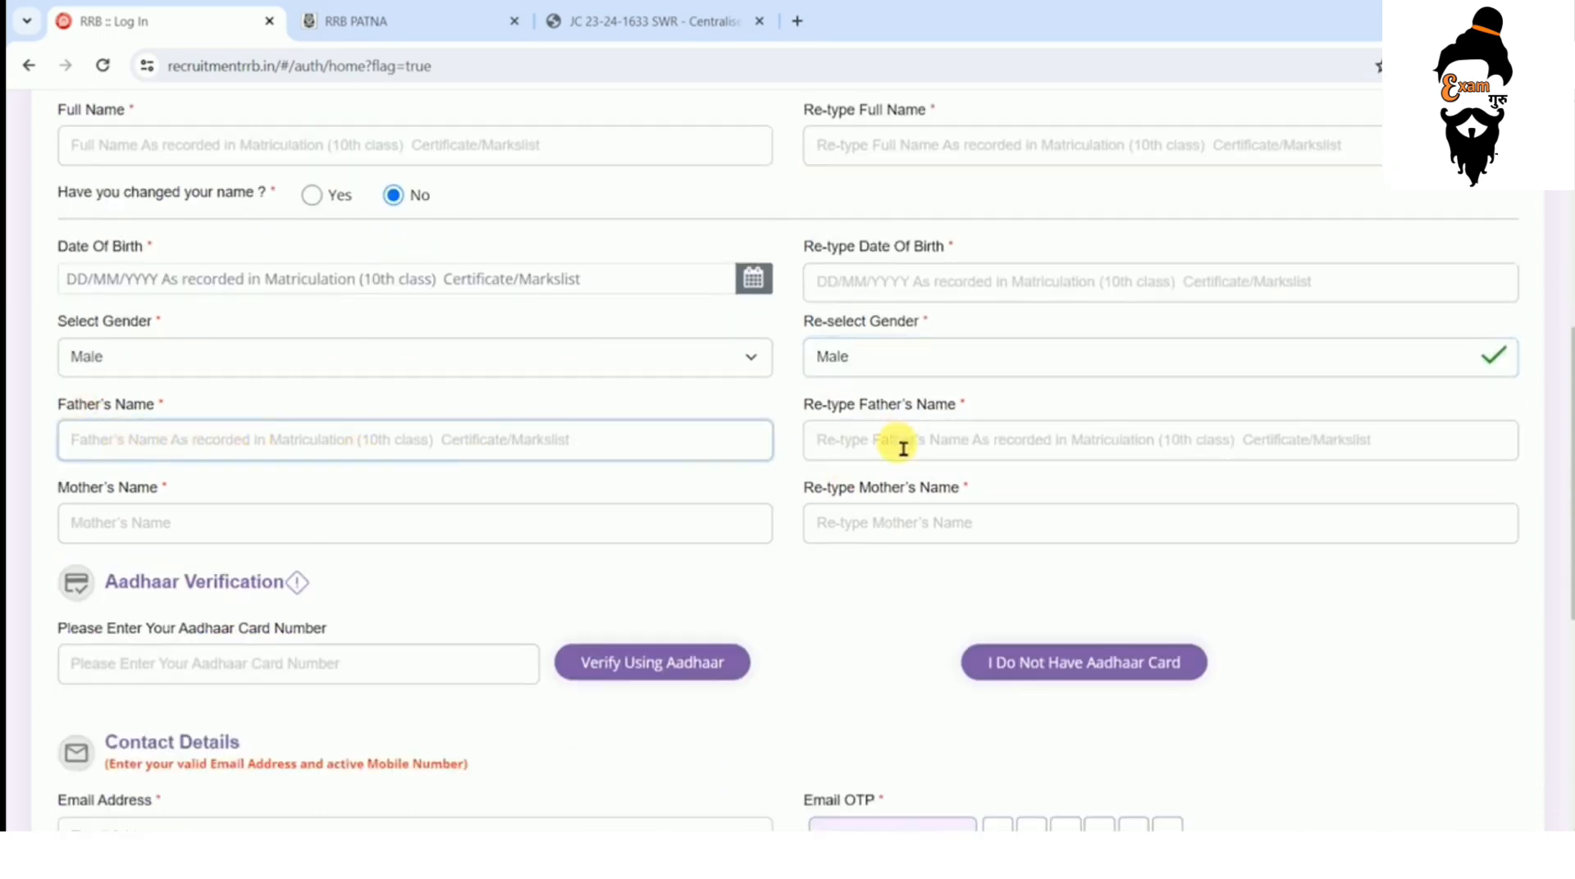
scroll(902, 448, down, 1)
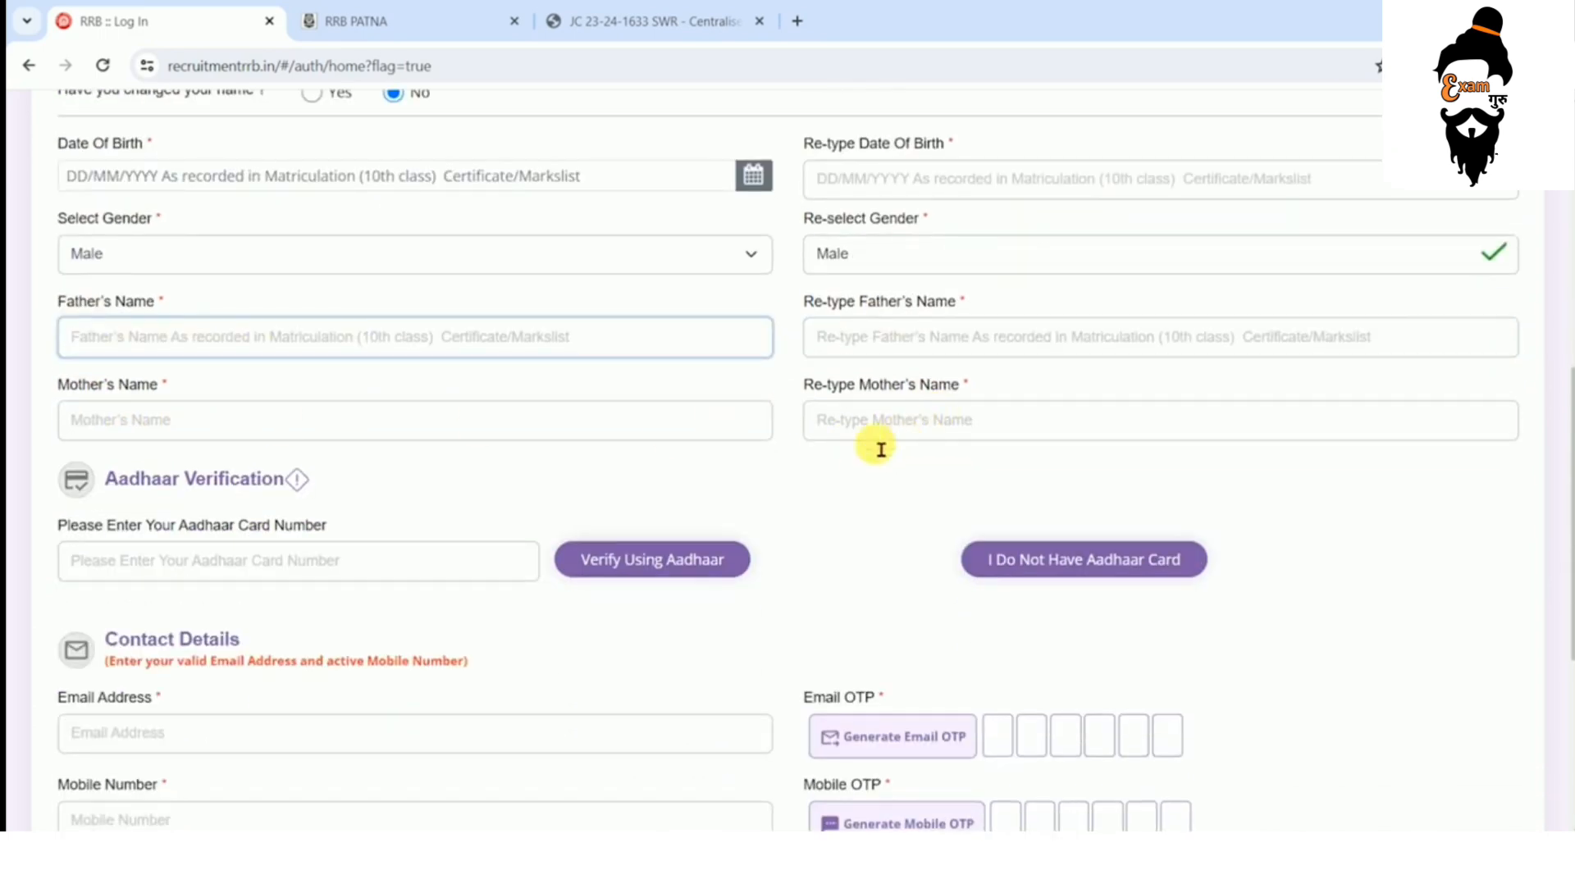
scroll(376, 524, down, 1)
click(186, 466)
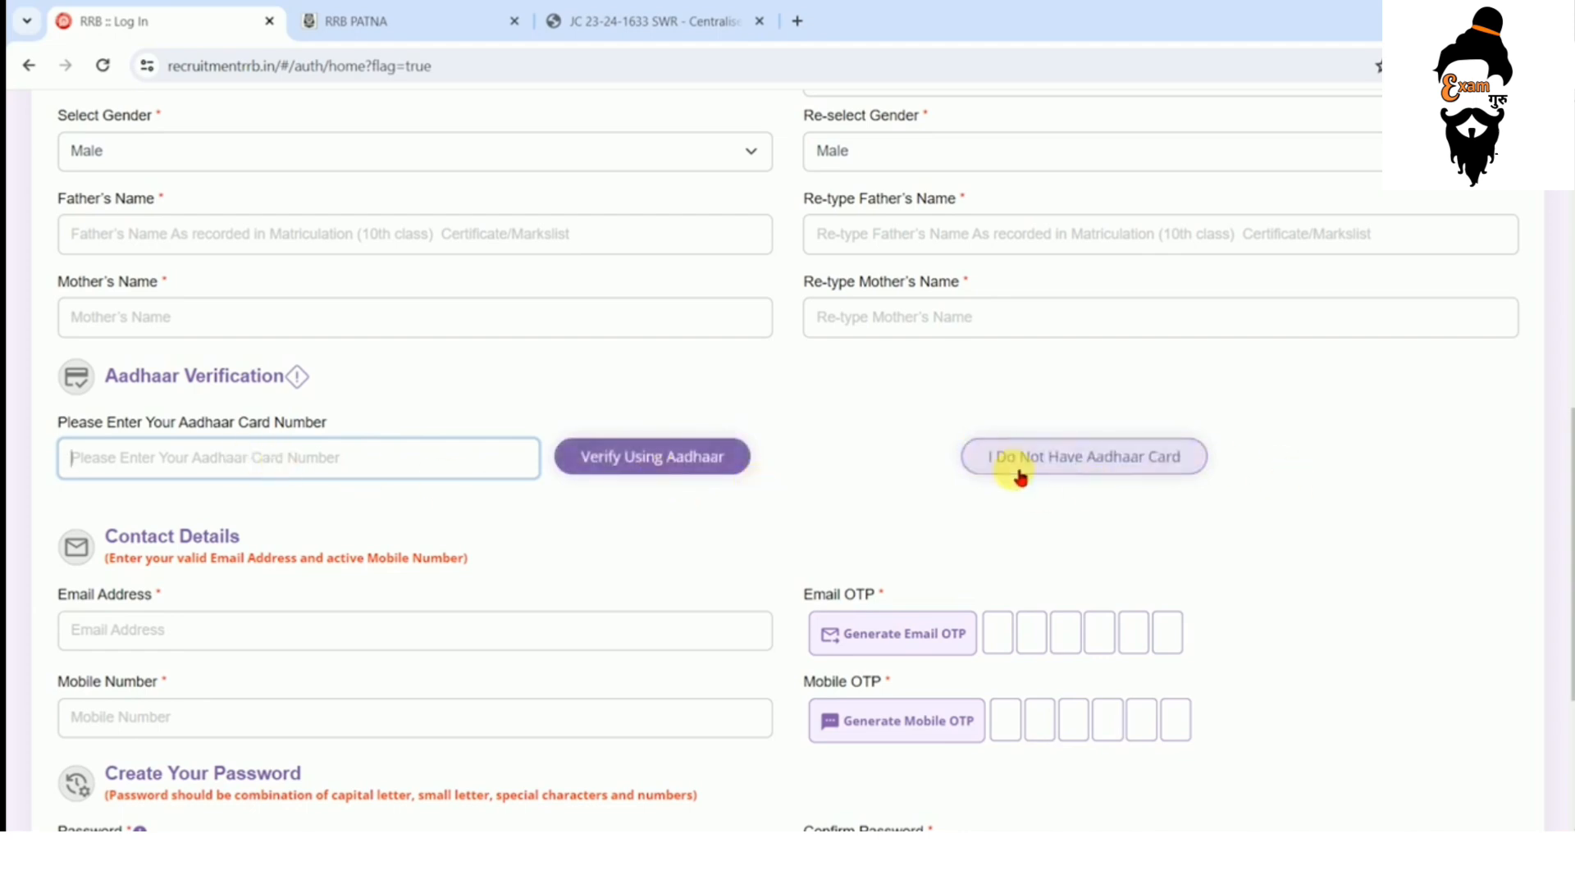
click(1077, 475)
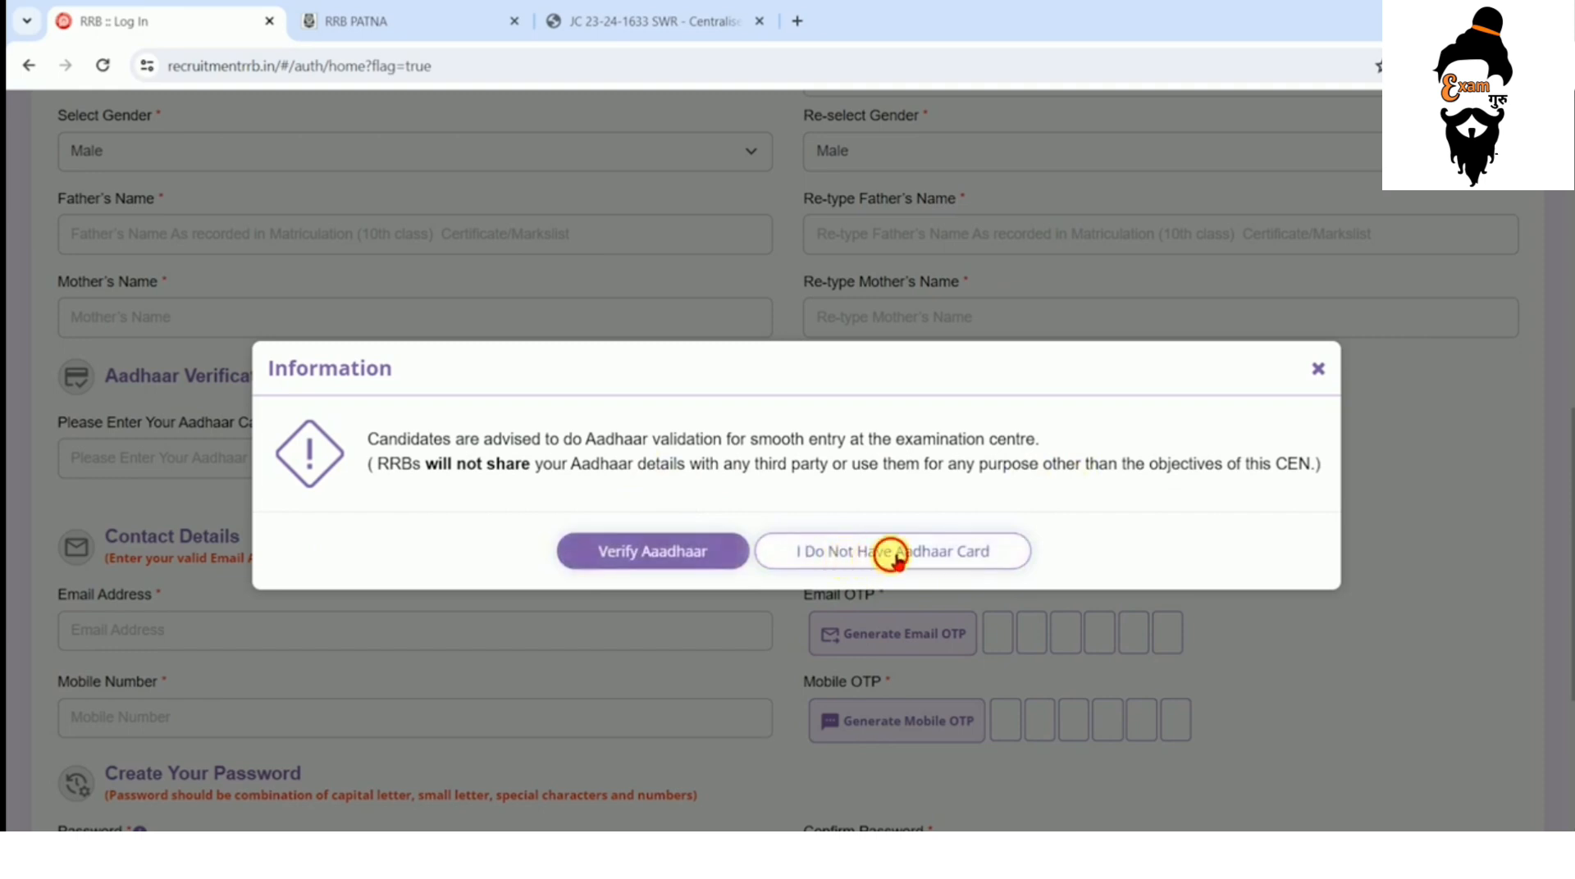
click(898, 562)
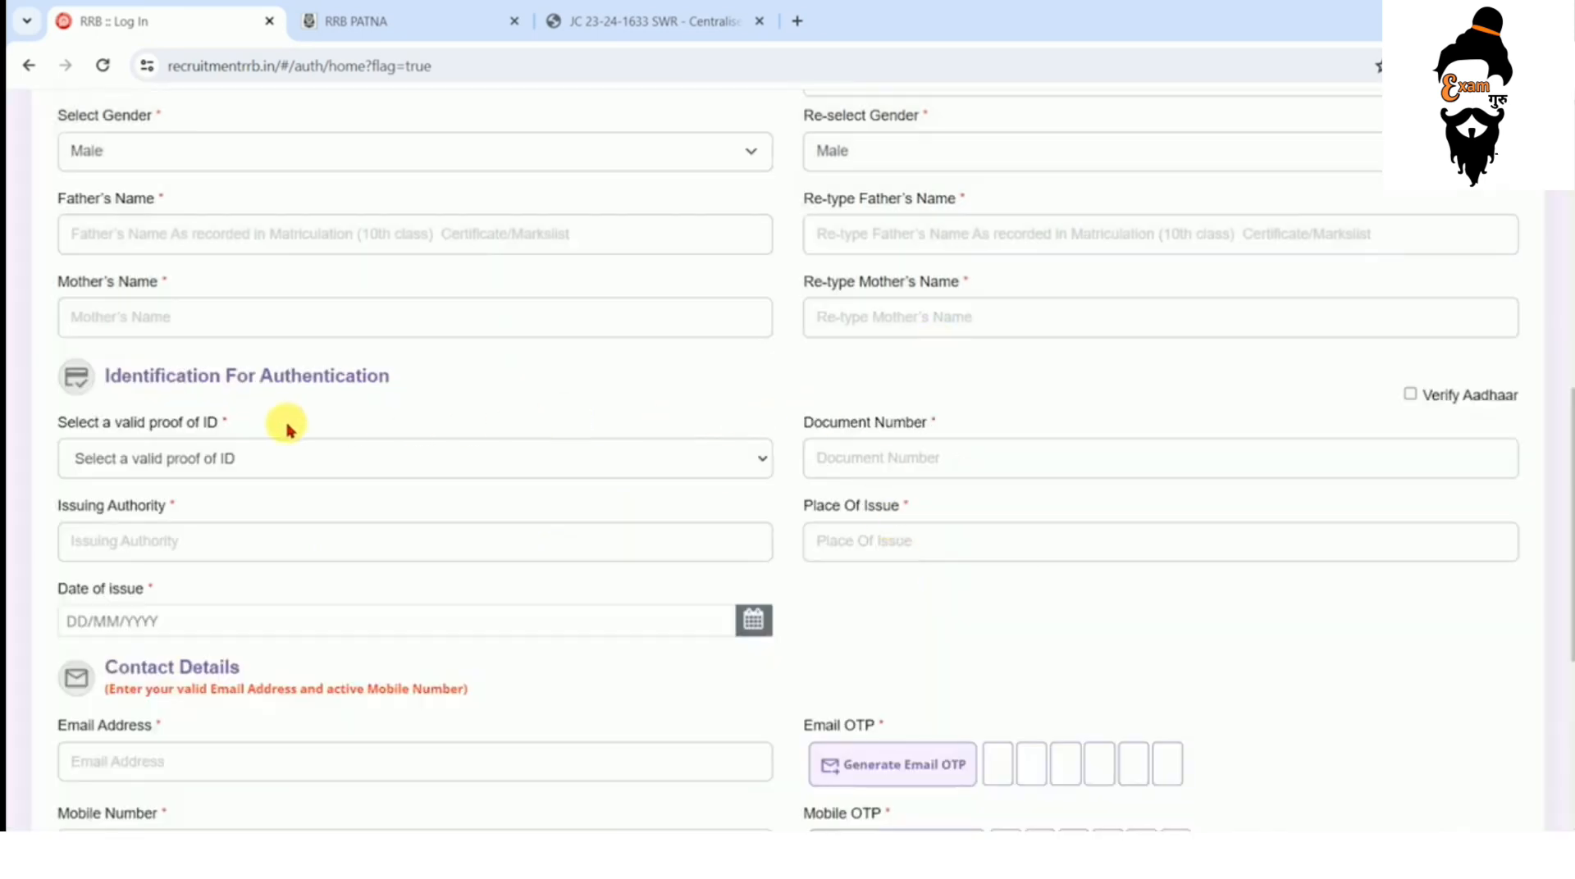
- Select Driving license as proof of ID and go through its document number, issuing authority and place of issue fields
scroll(361, 426, down, 1)
click(229, 355)
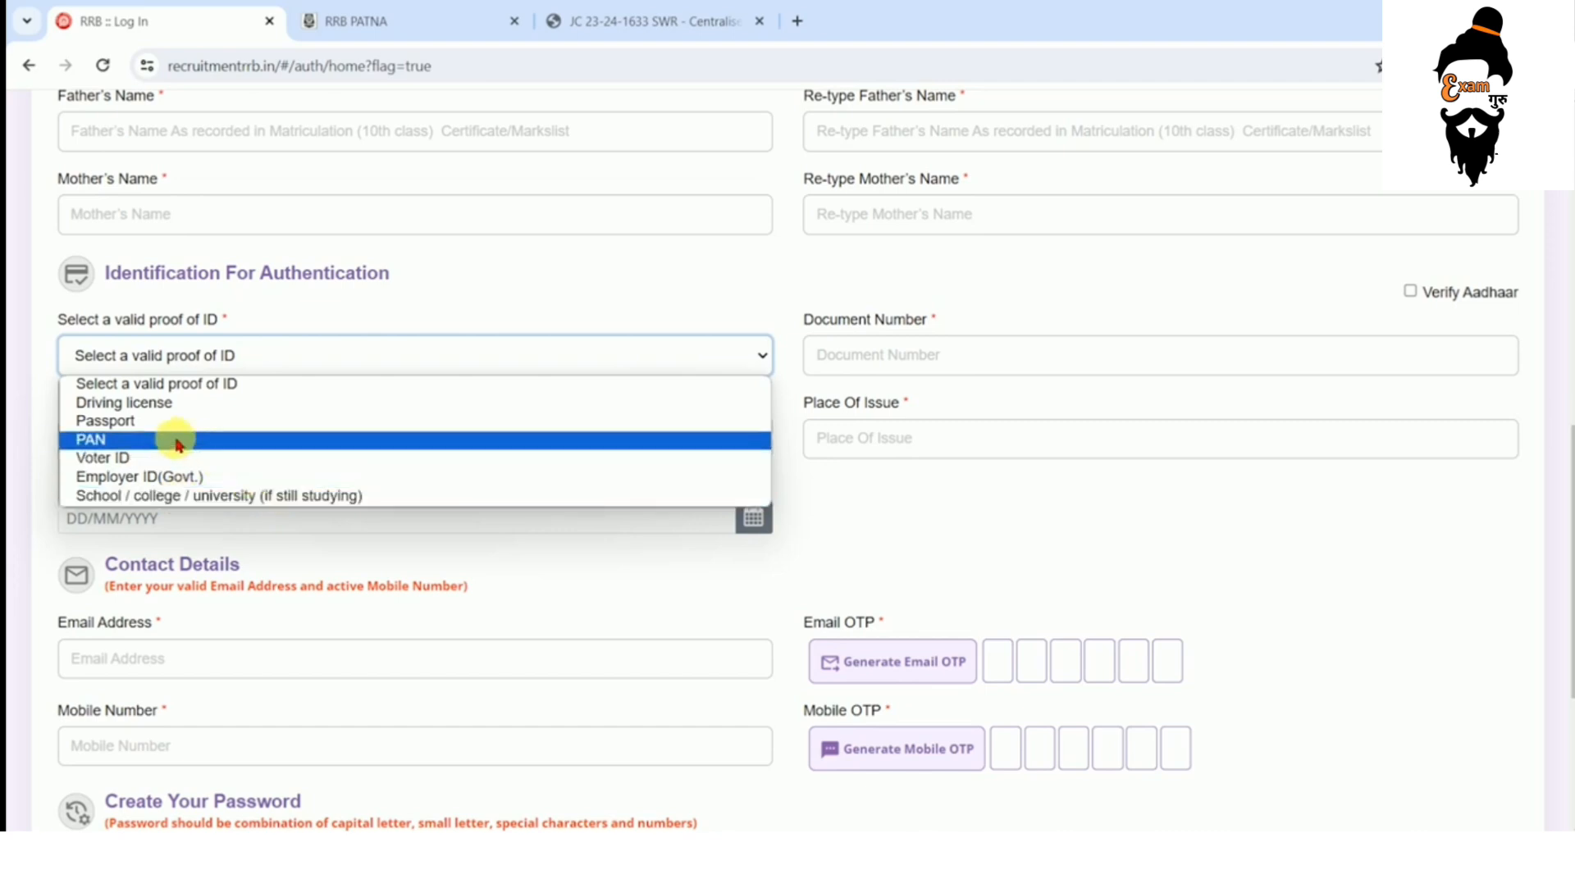
click(151, 403)
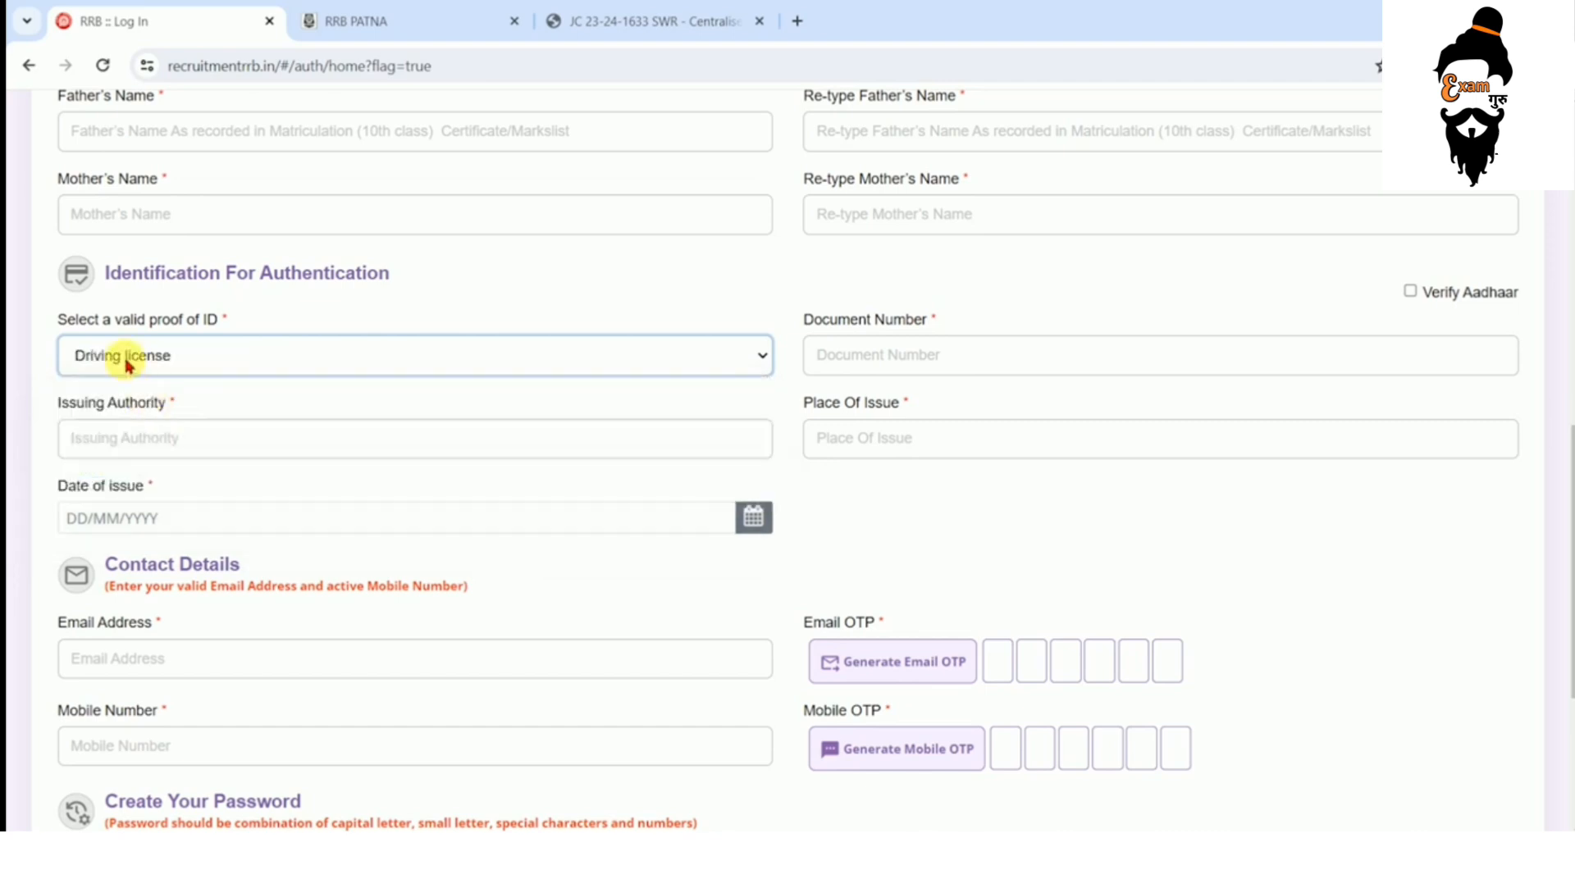
click(909, 369)
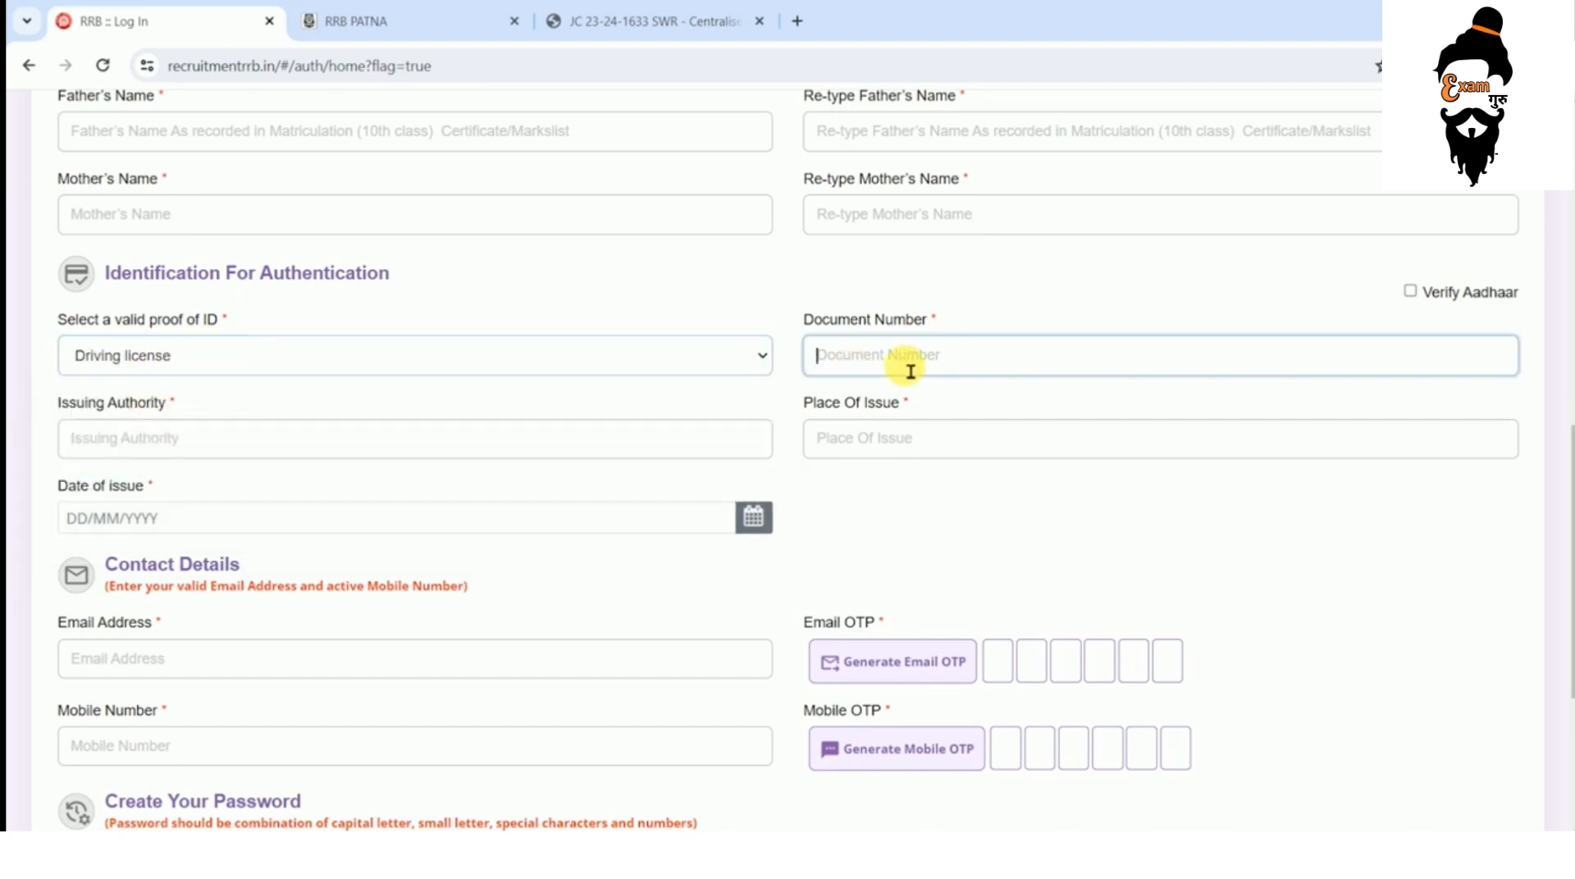
click(228, 450)
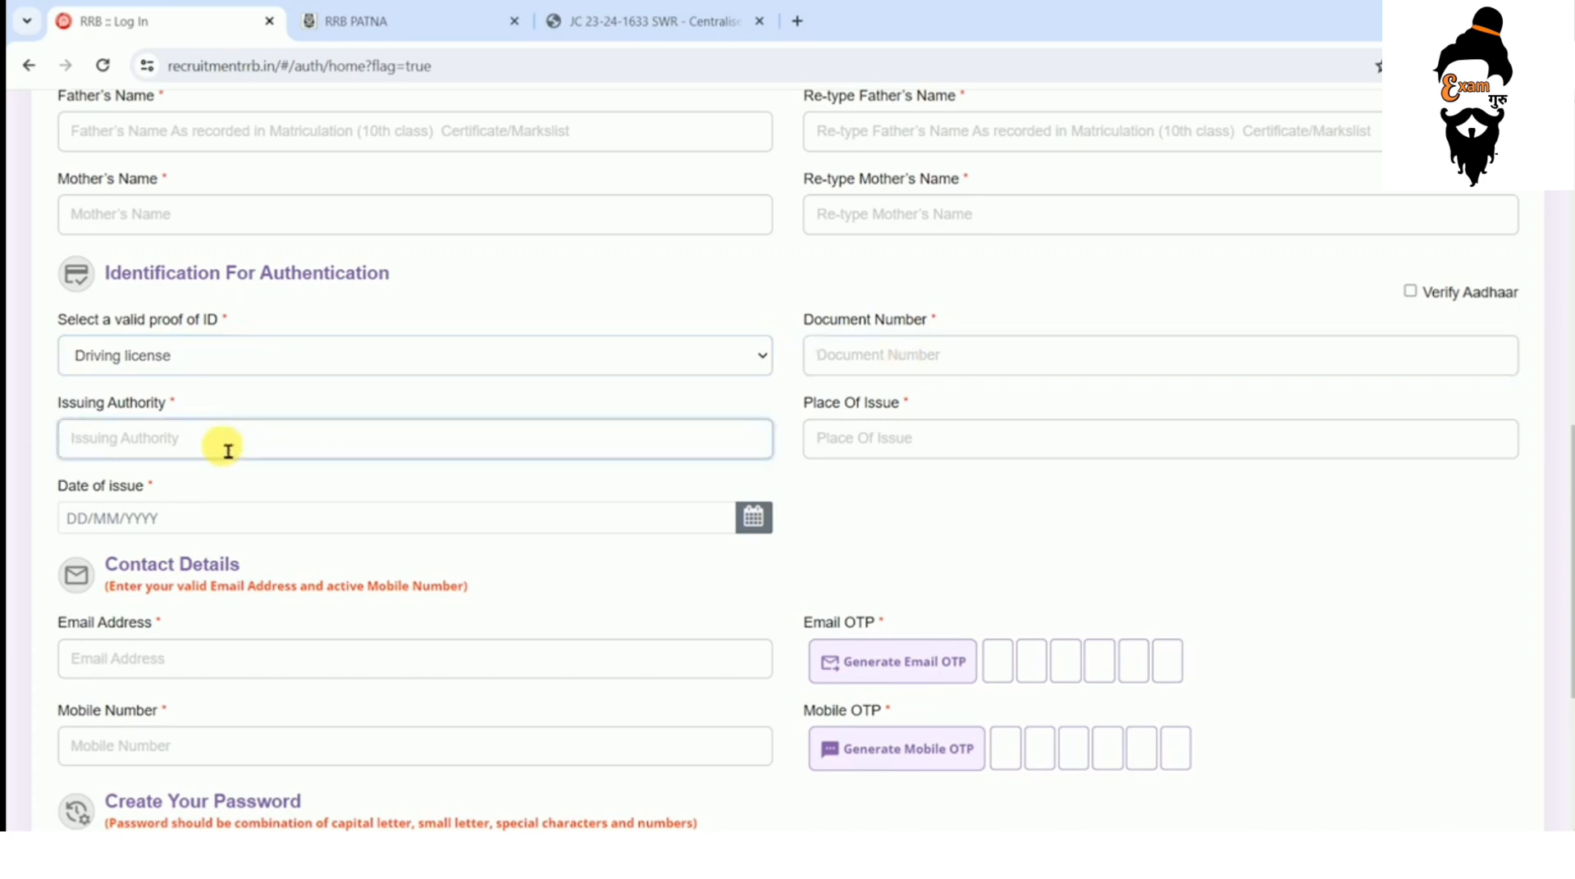
click(961, 453)
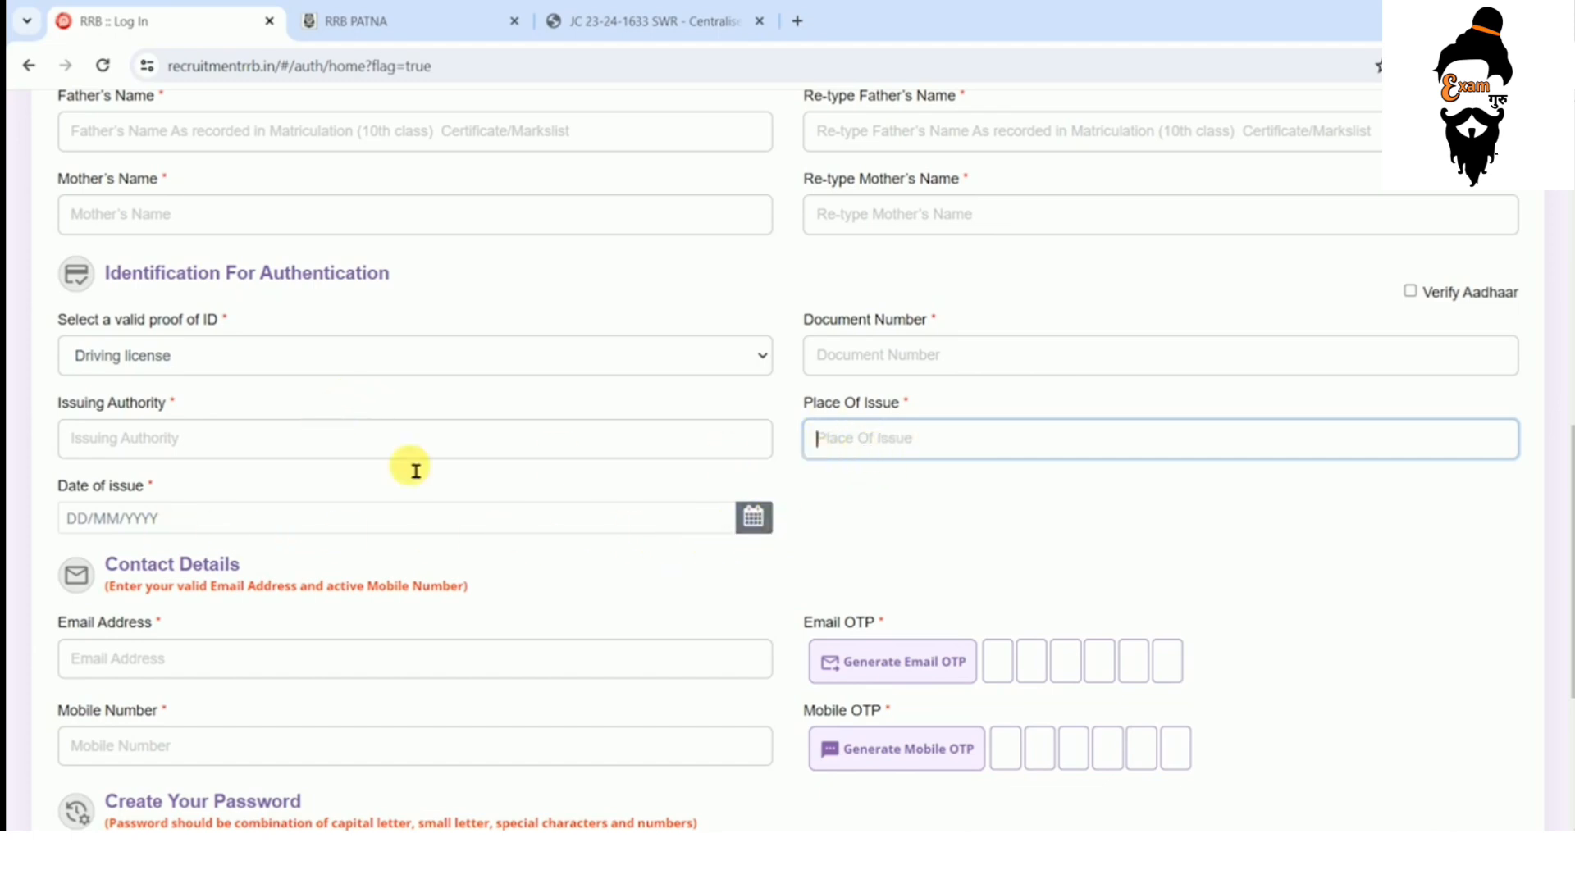
- Set the proof of ID to Voter ID
click(215, 367)
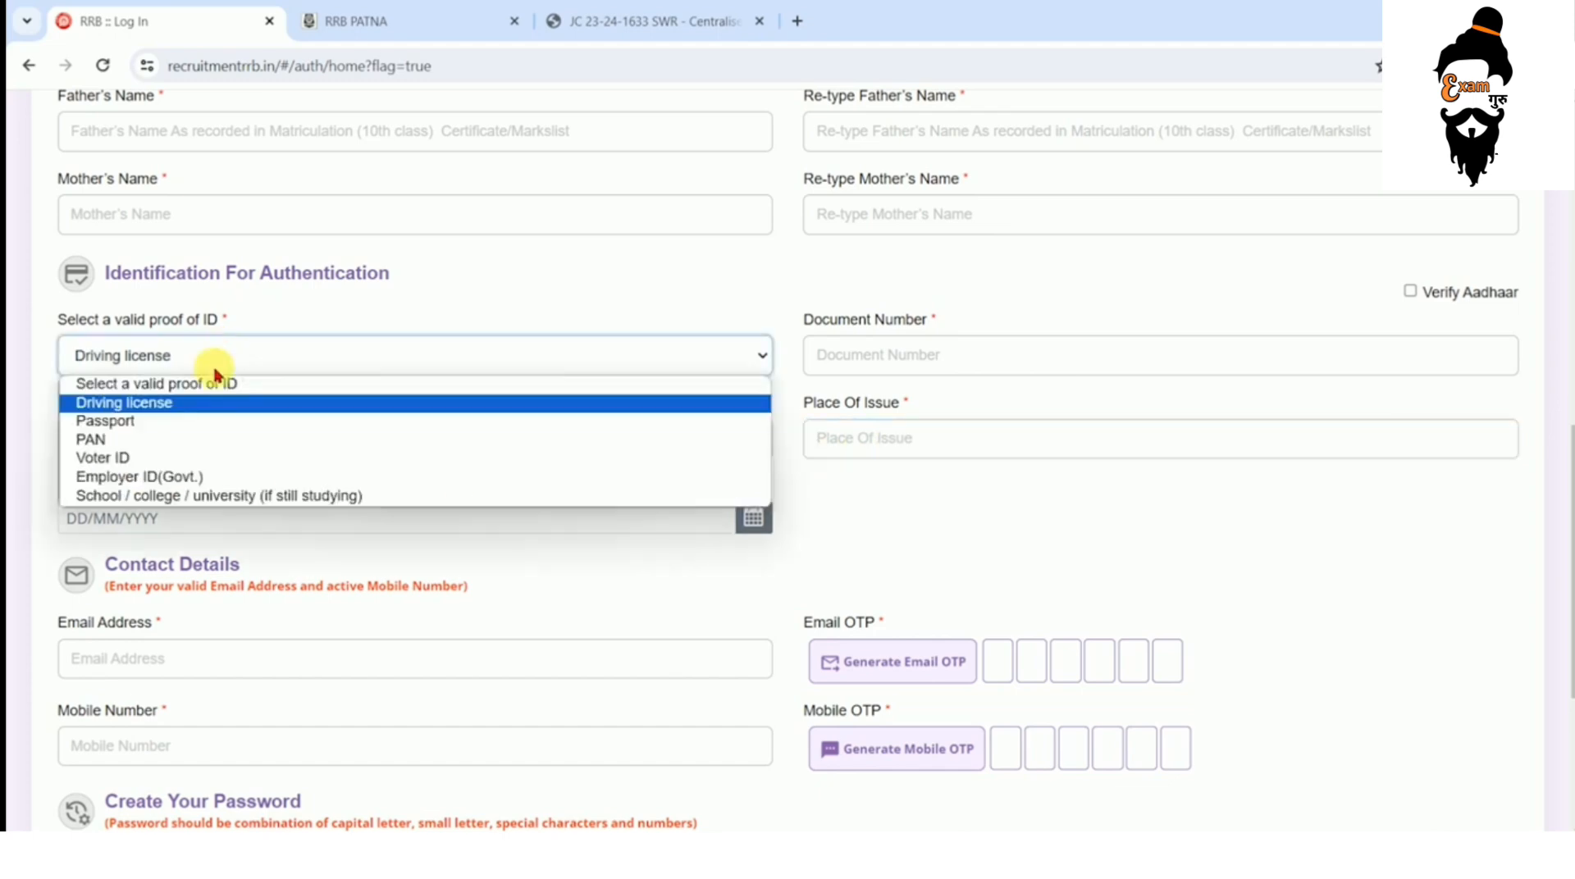
click(176, 456)
click(168, 361)
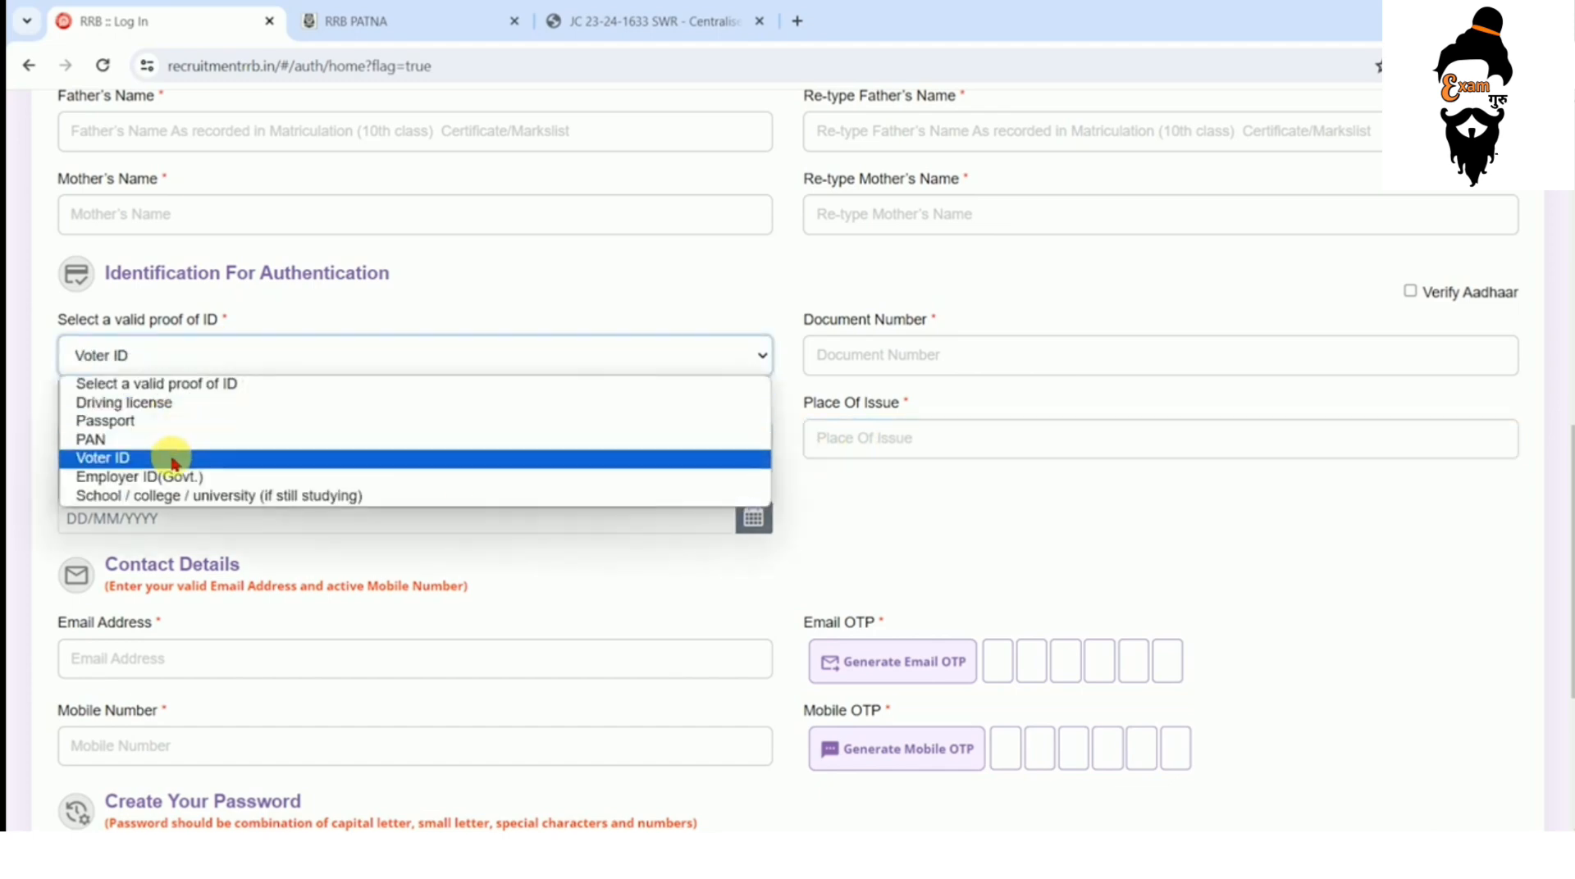
click(171, 456)
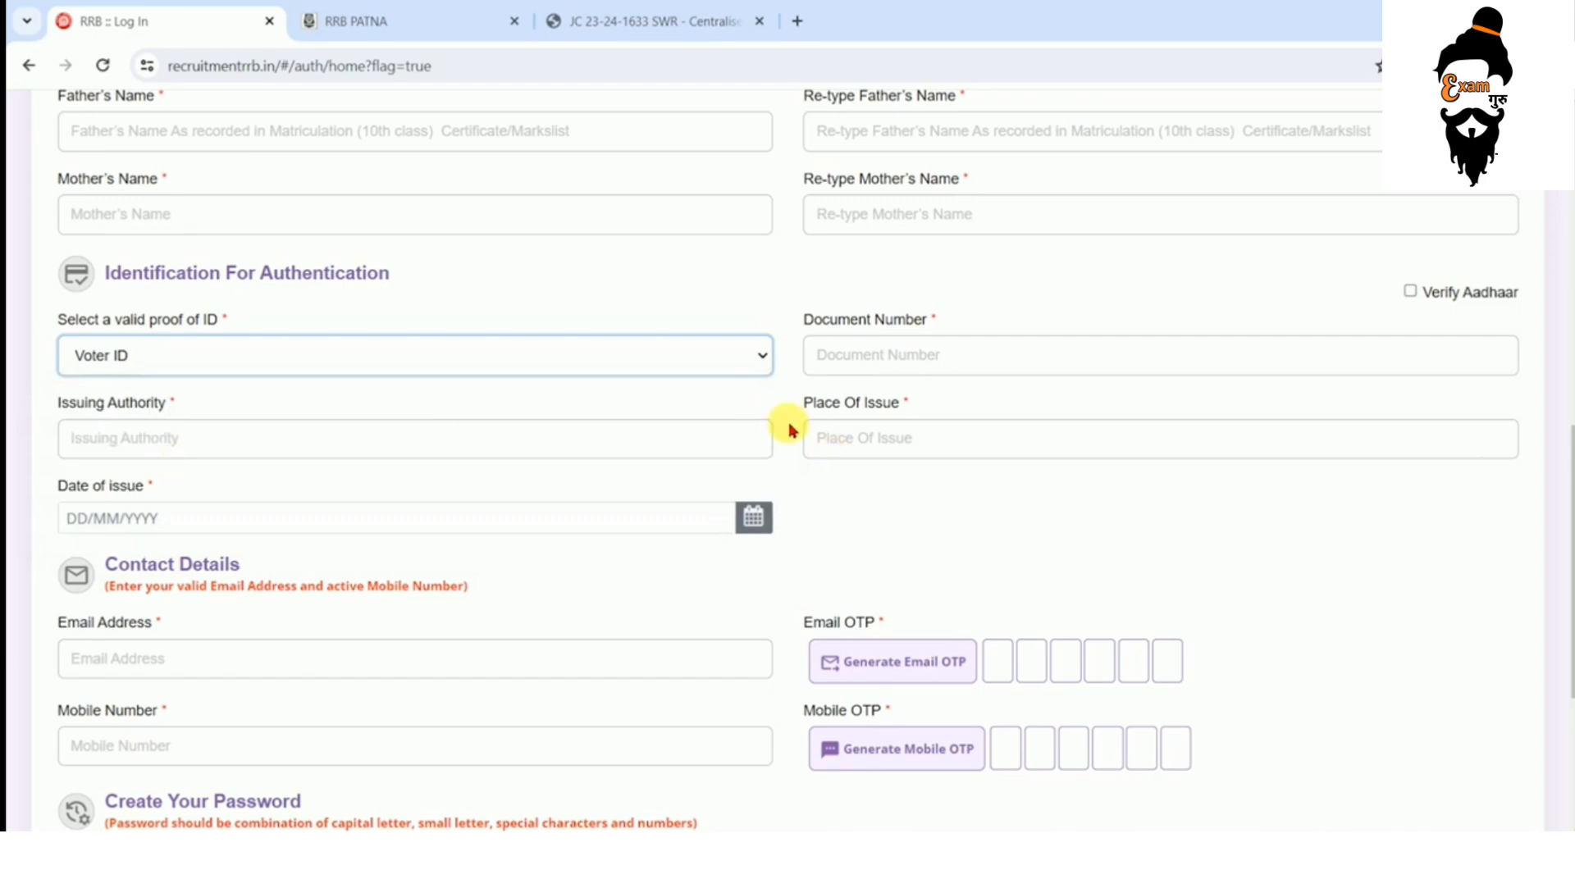
- Go through the contact details fields, trying to generate the email OTP while the email address is empty
scroll(788, 426, down, 2)
drag(119, 371, 211, 362)
click(139, 459)
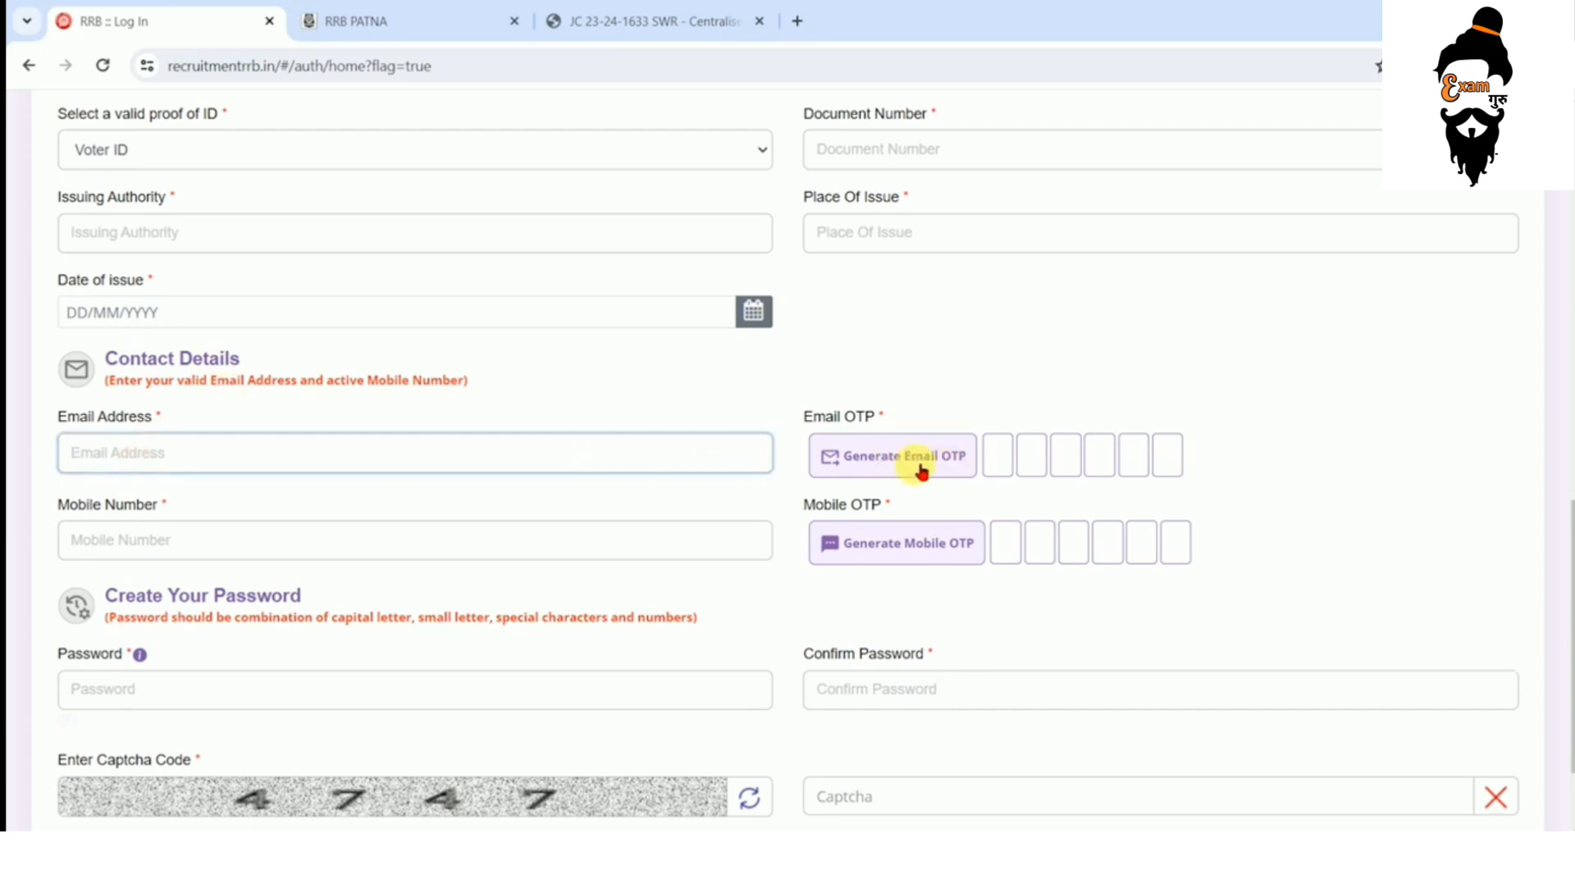
click(1009, 469)
click(275, 544)
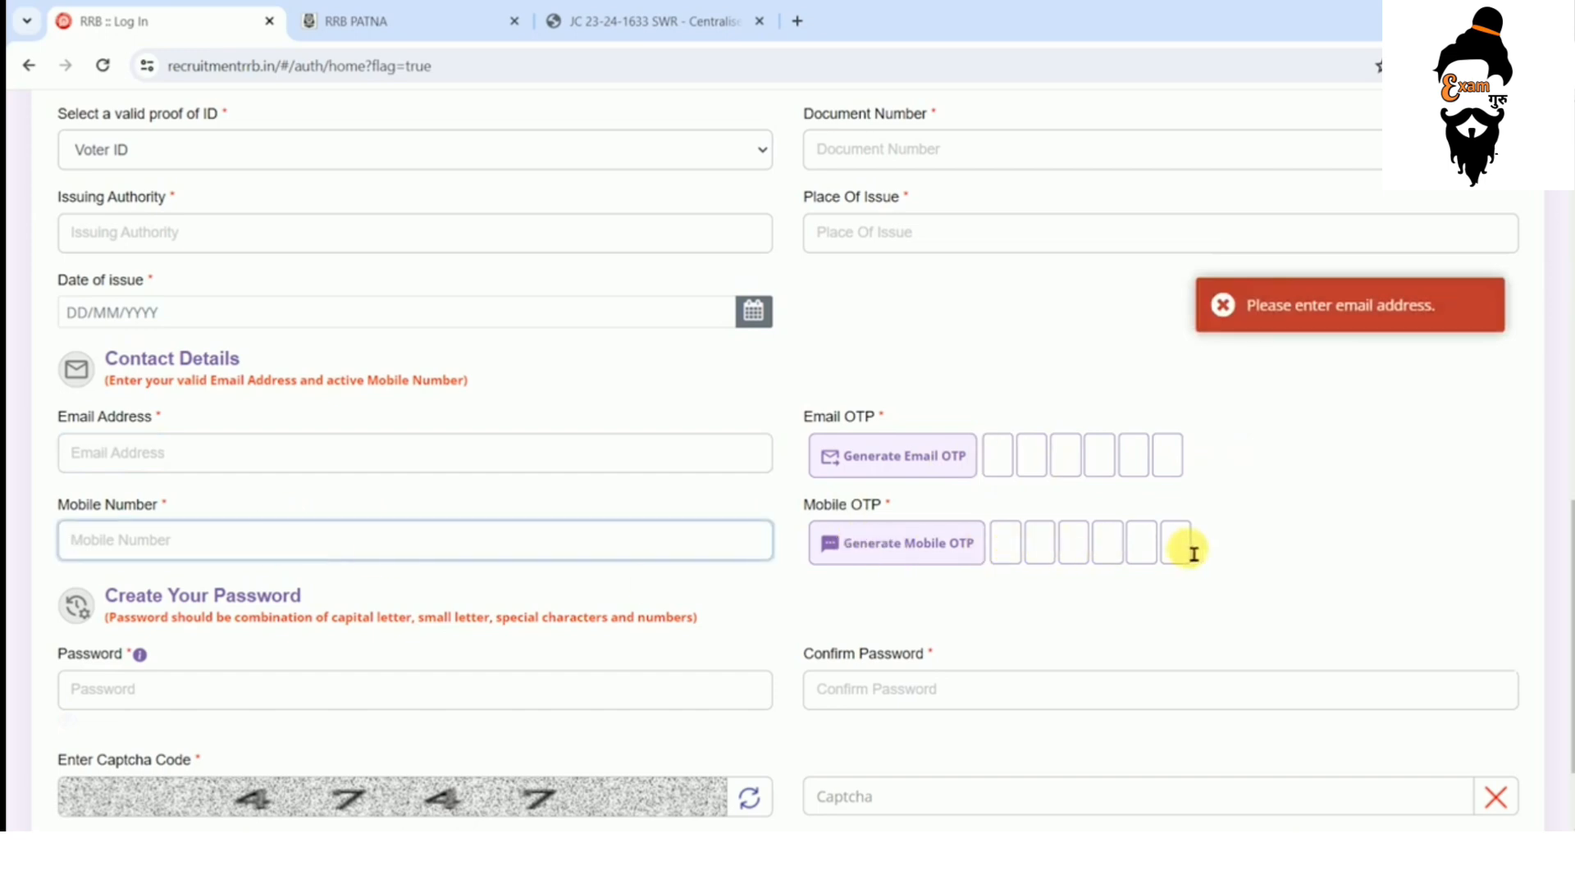
- Go through the password creation section, covering the password rules, the password and confirmation fields, and the captcha field
scroll(133, 461, down, 2)
drag(135, 461, 263, 466)
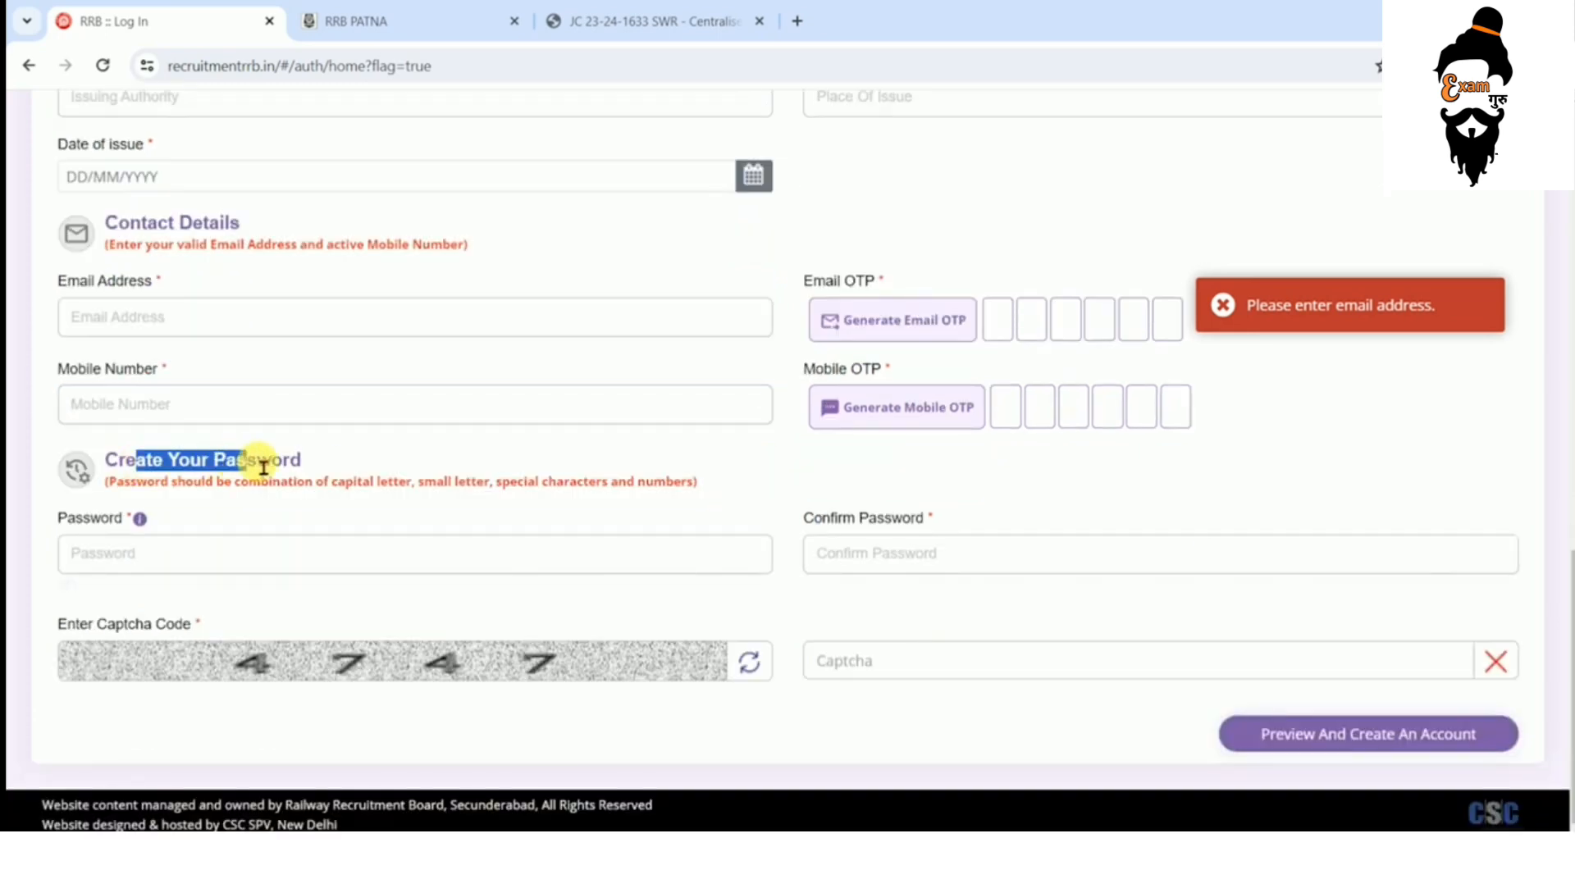
click(229, 569)
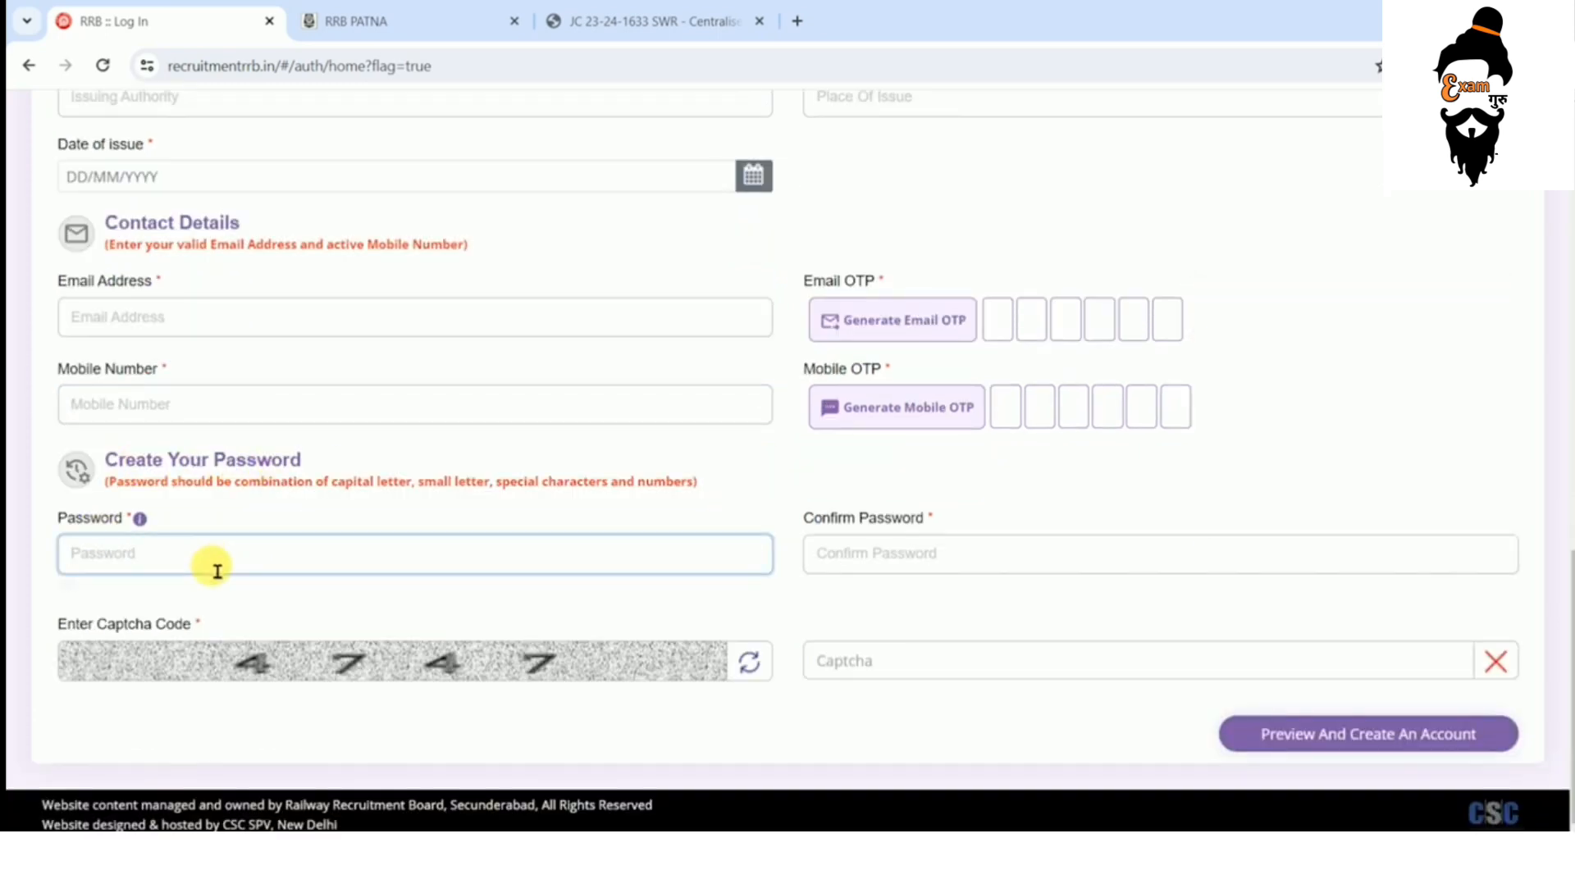
drag(339, 491, 681, 484)
click(314, 573)
click(878, 565)
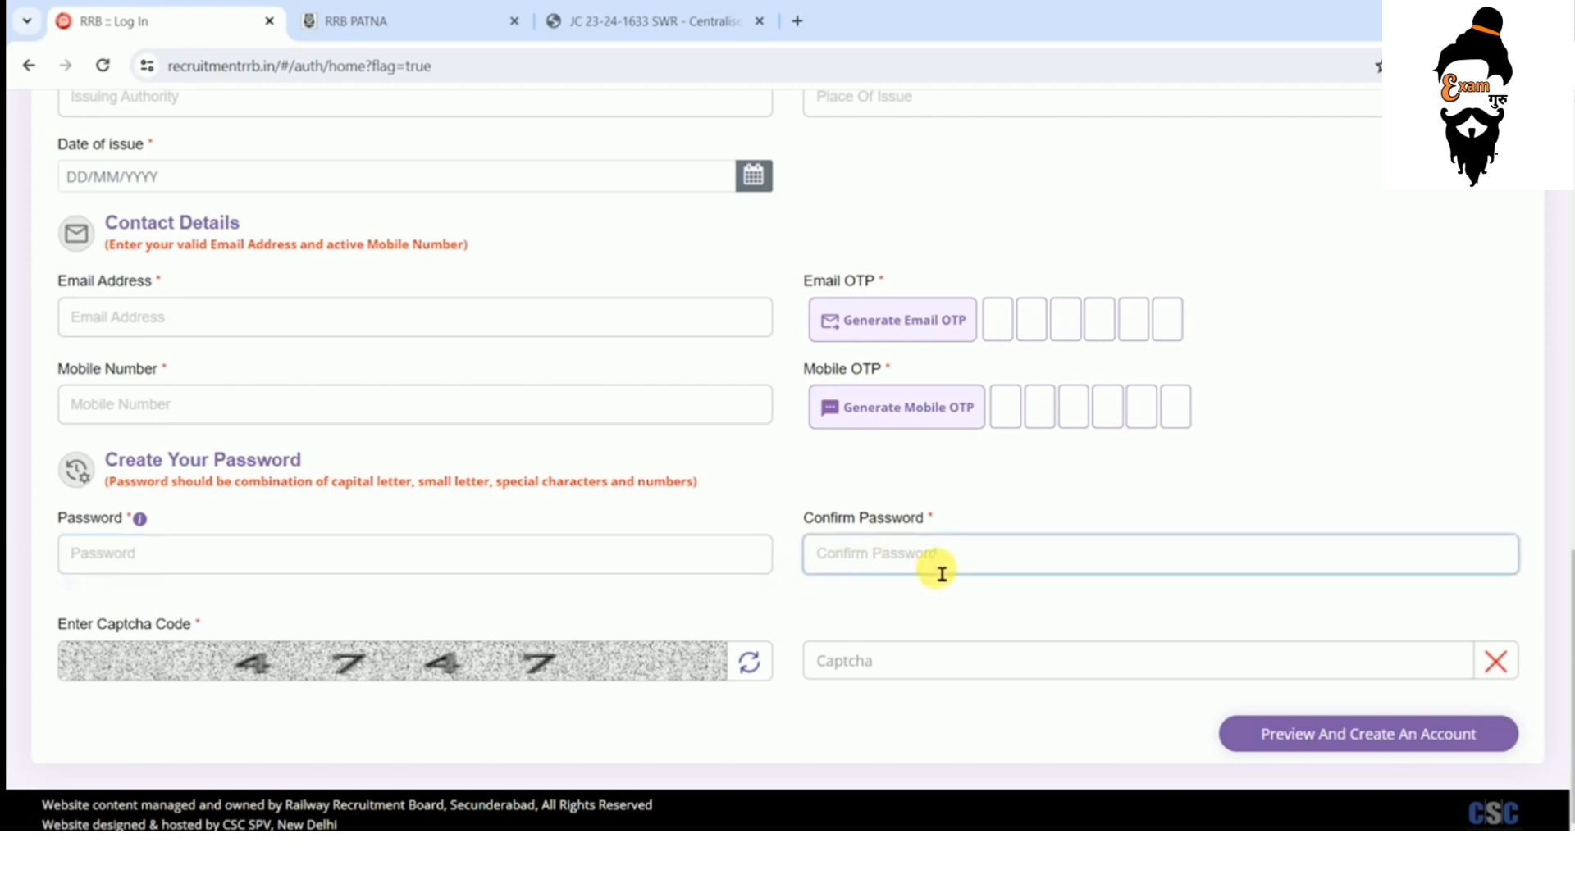
click(907, 669)
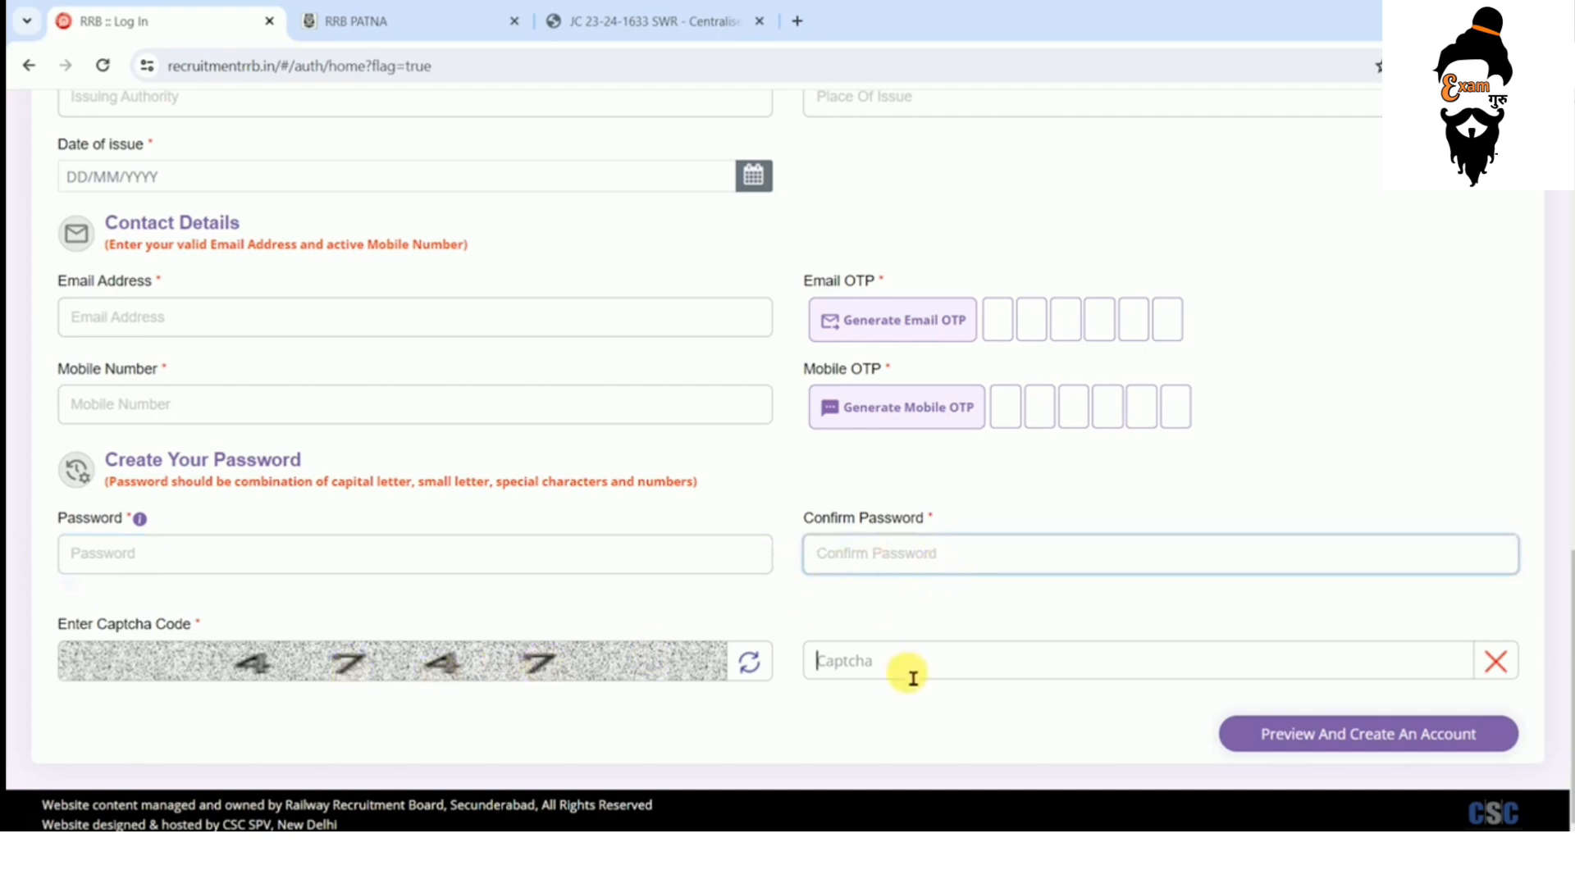
- Create the account after previewing its details and confirming they were re-checked and found correct, and log in with it
click(1345, 738)
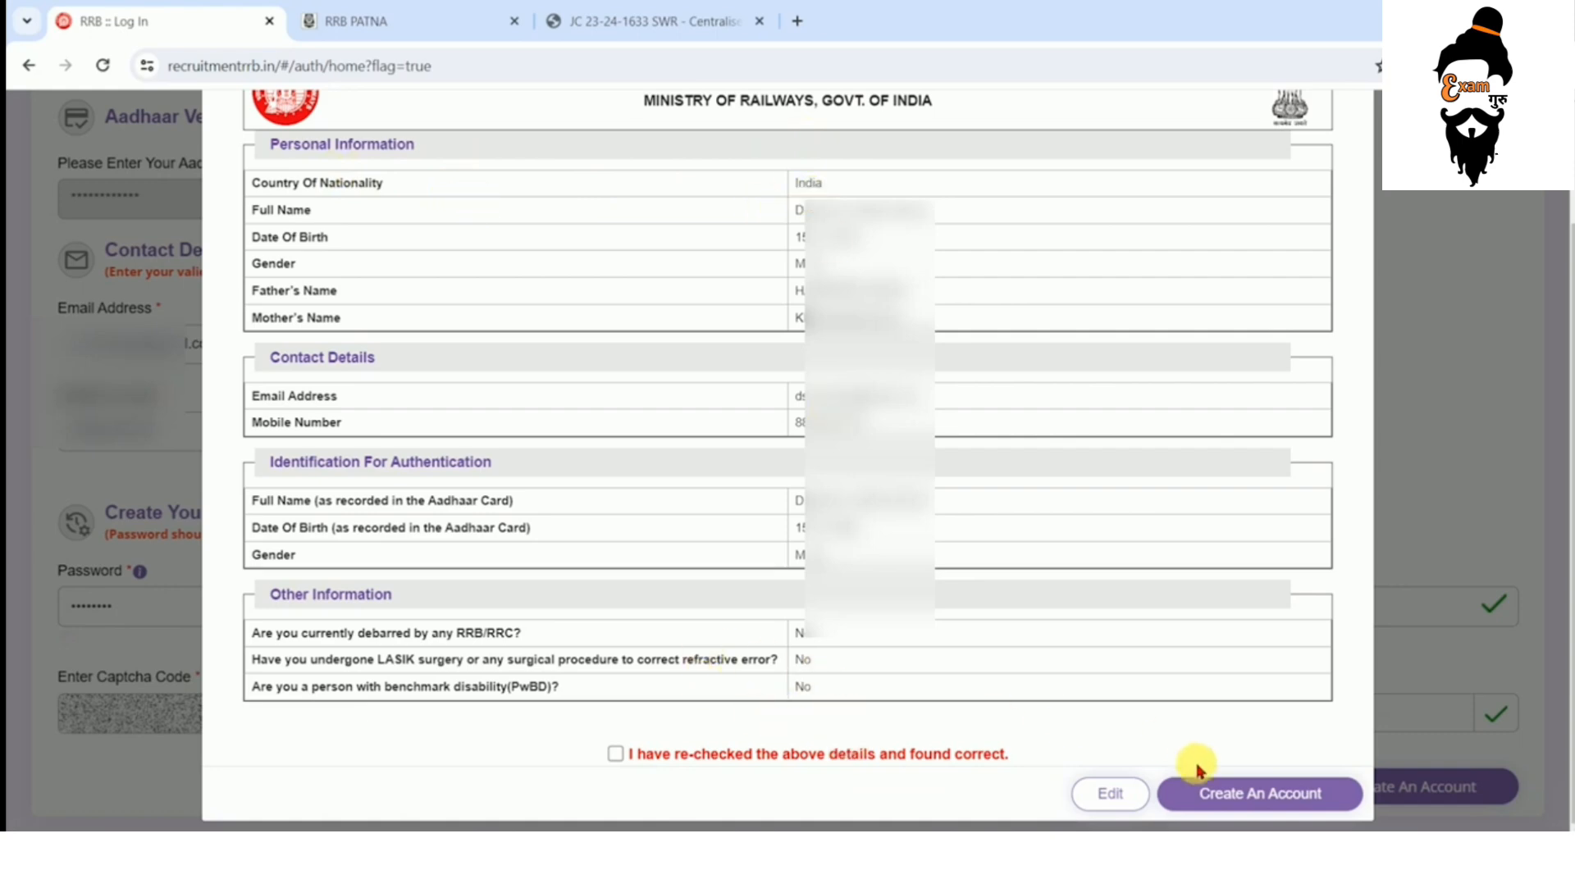
click(615, 753)
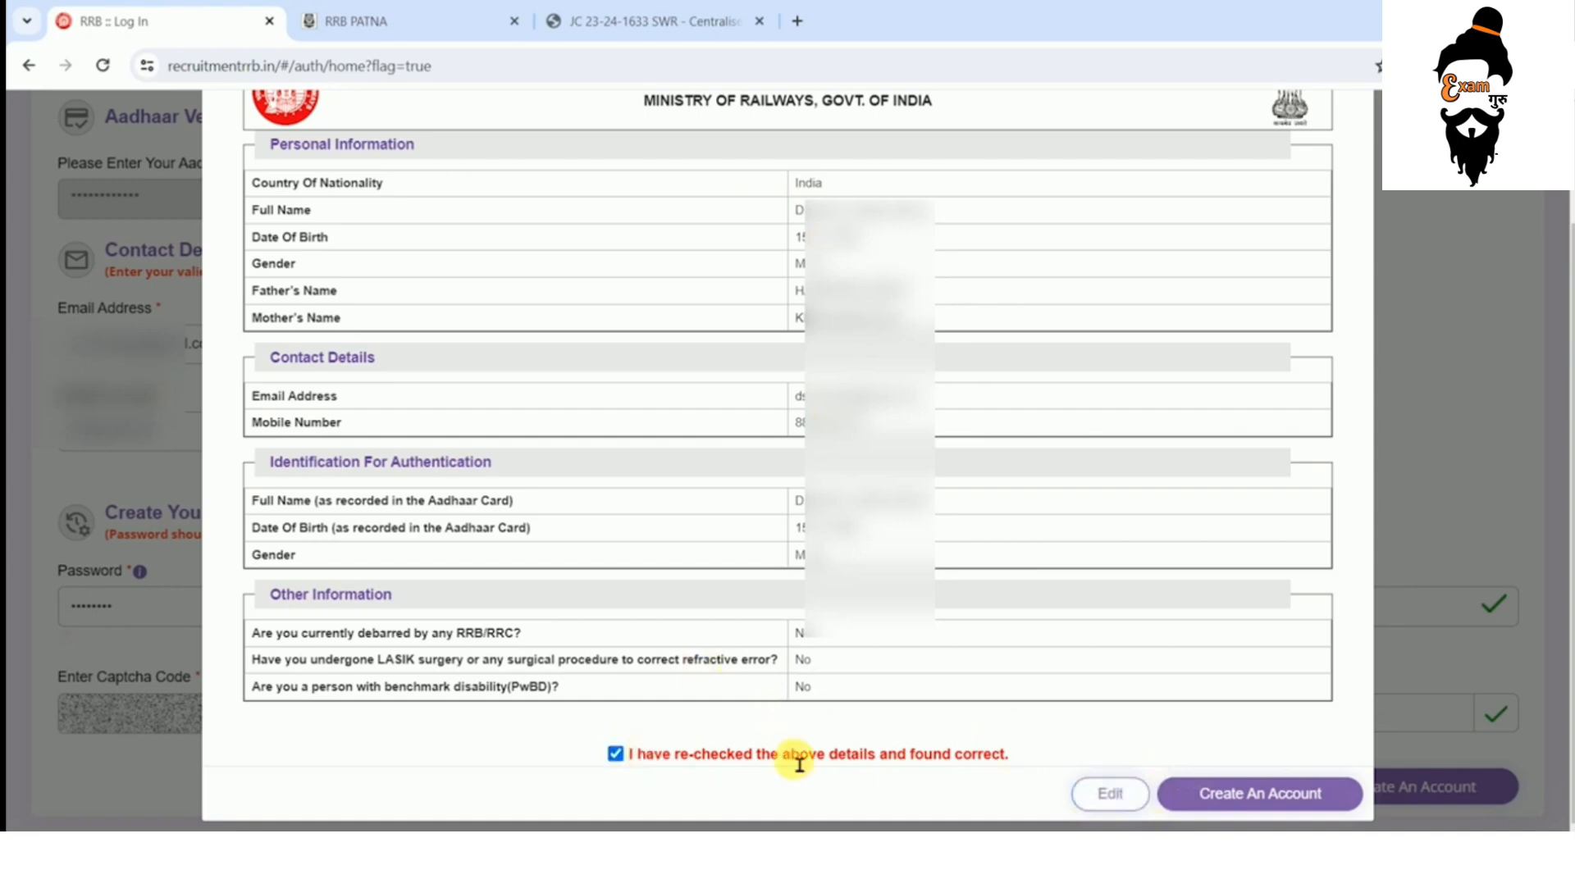
click(1268, 805)
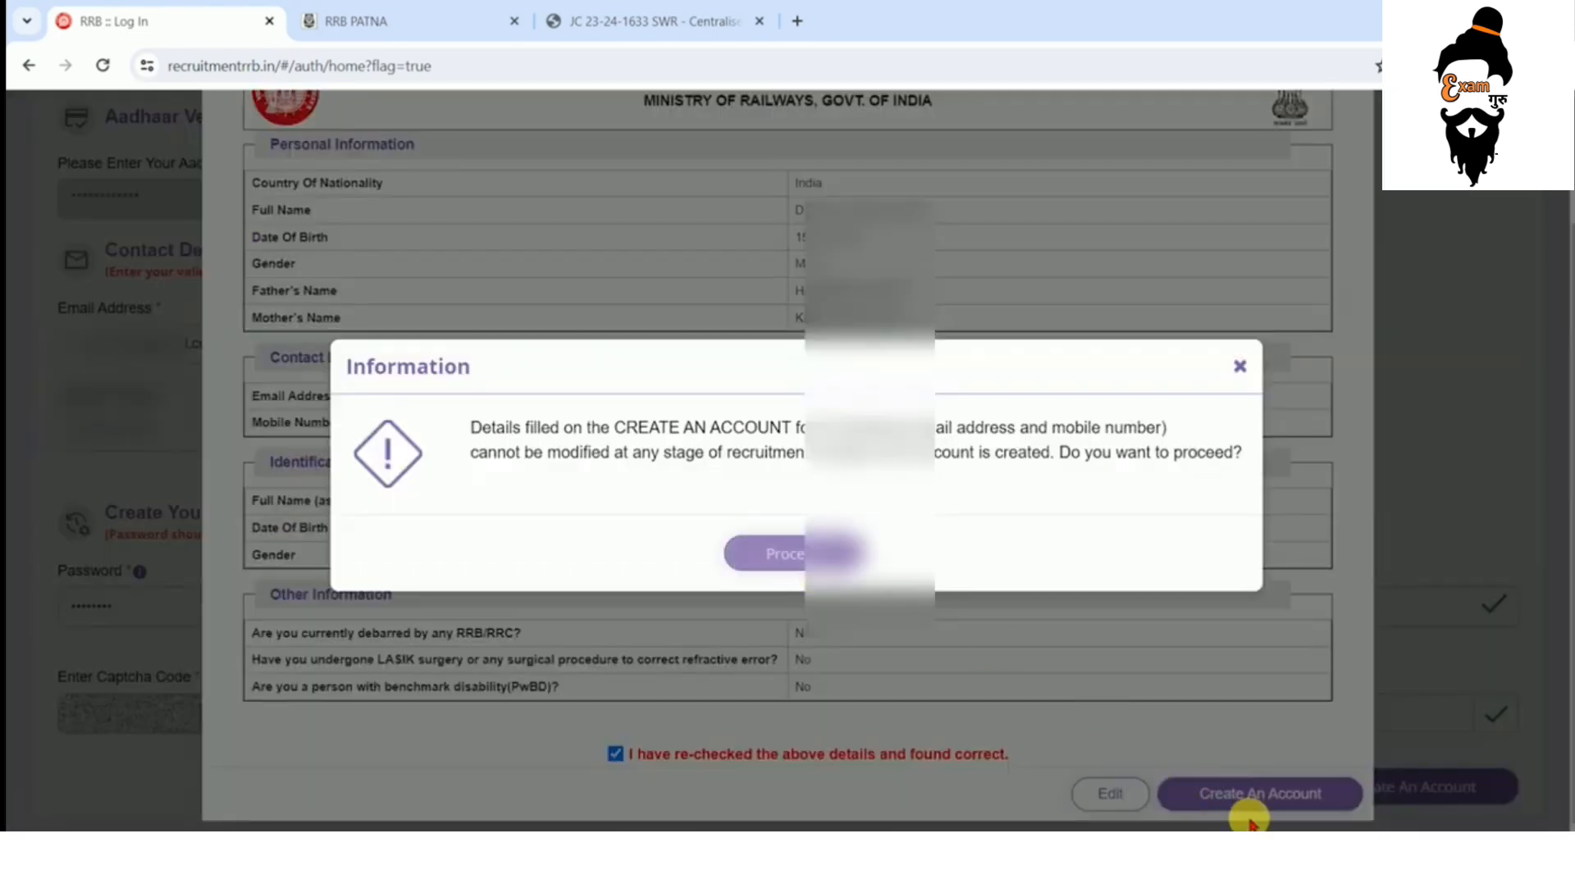
click(775, 555)
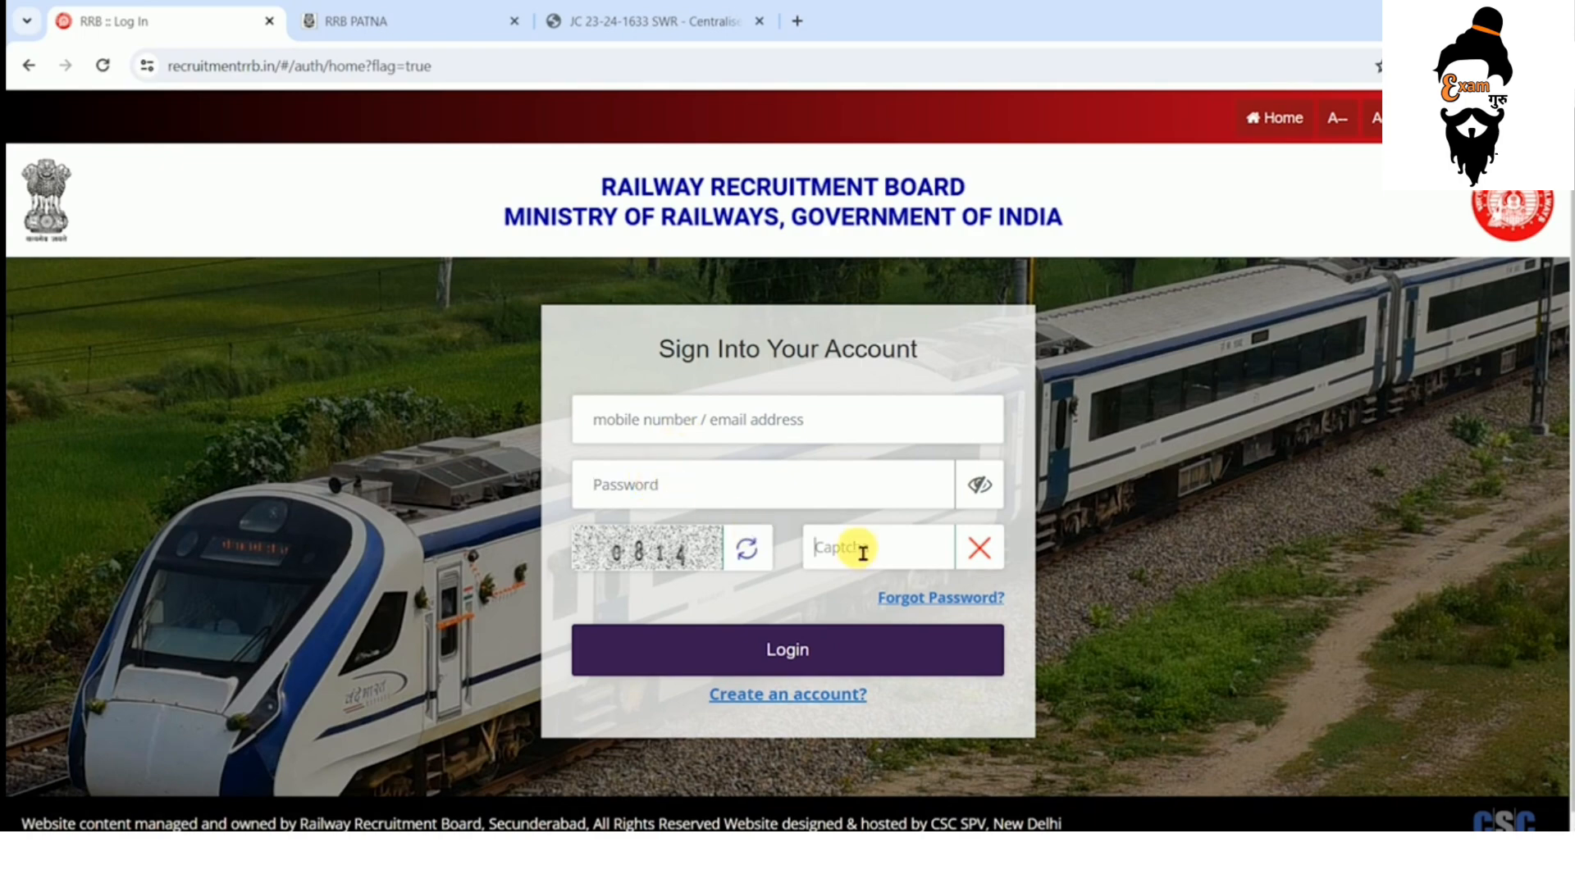
click(756, 656)
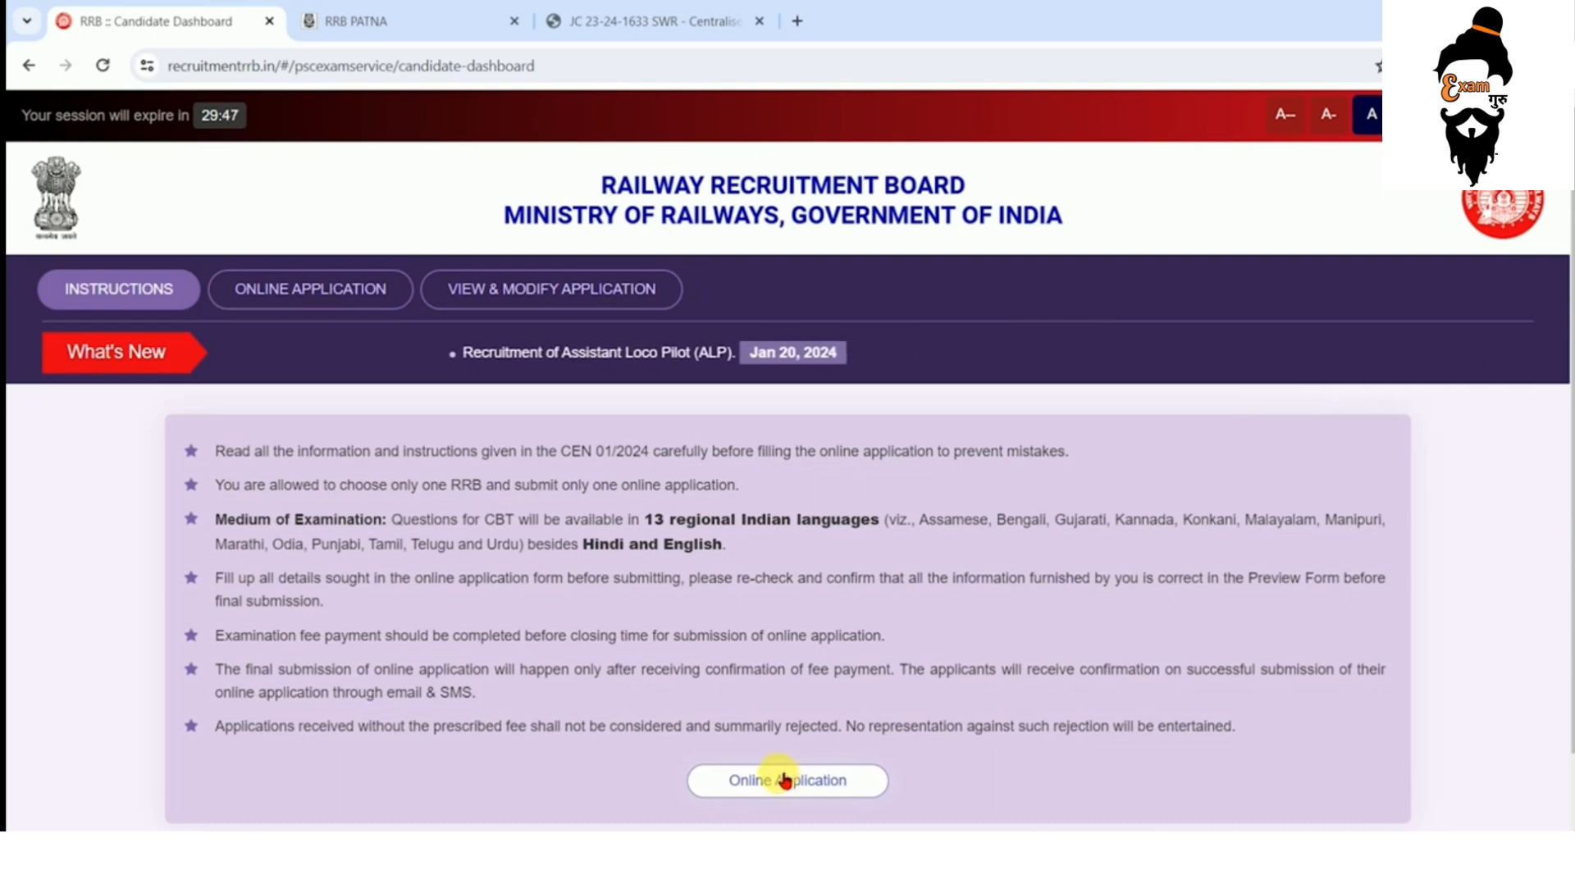
- Read the candidate instructions, including the regional languages available for the CBT, and point out the session expiry timer
drag(245, 452, 689, 661)
click(690, 659)
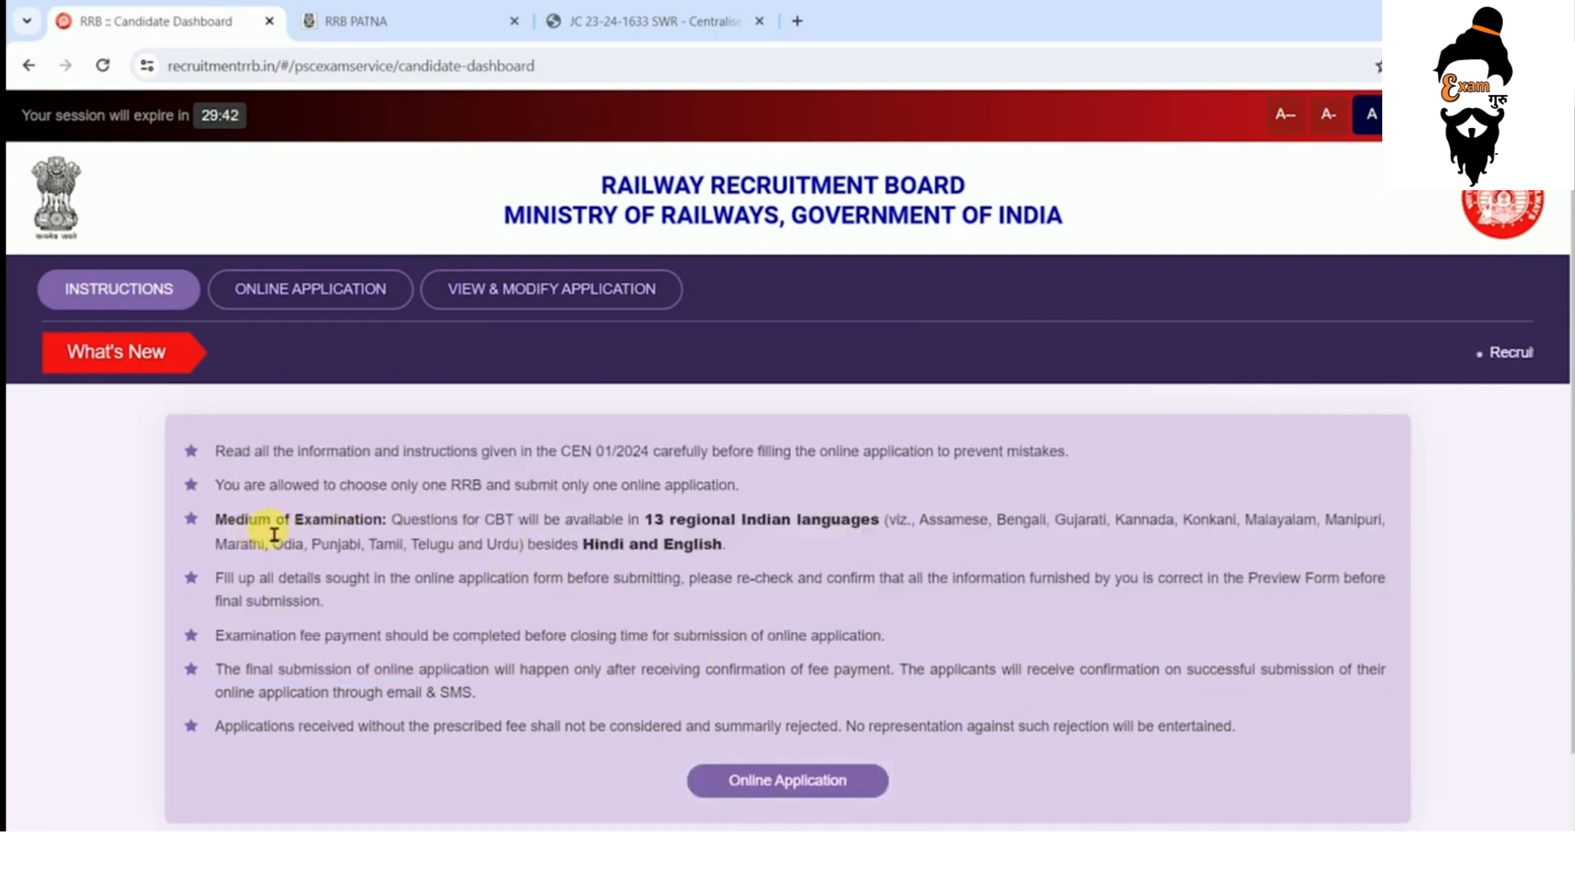
drag(666, 525, 872, 520)
drag(583, 547, 721, 546)
drag(920, 520, 1386, 520)
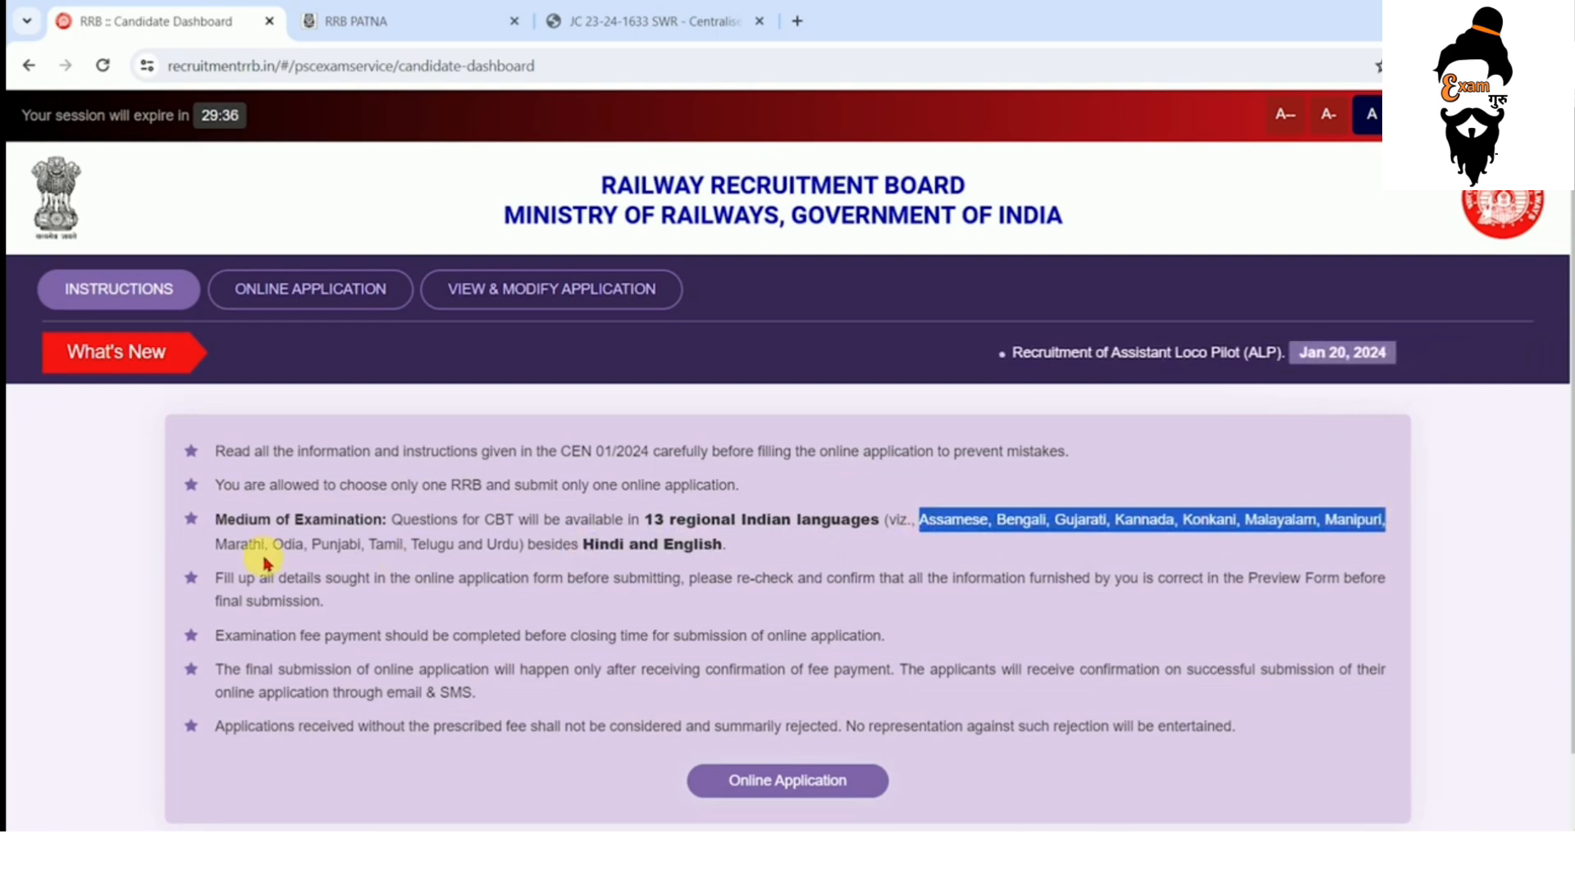
drag(225, 545, 450, 548)
click(450, 548)
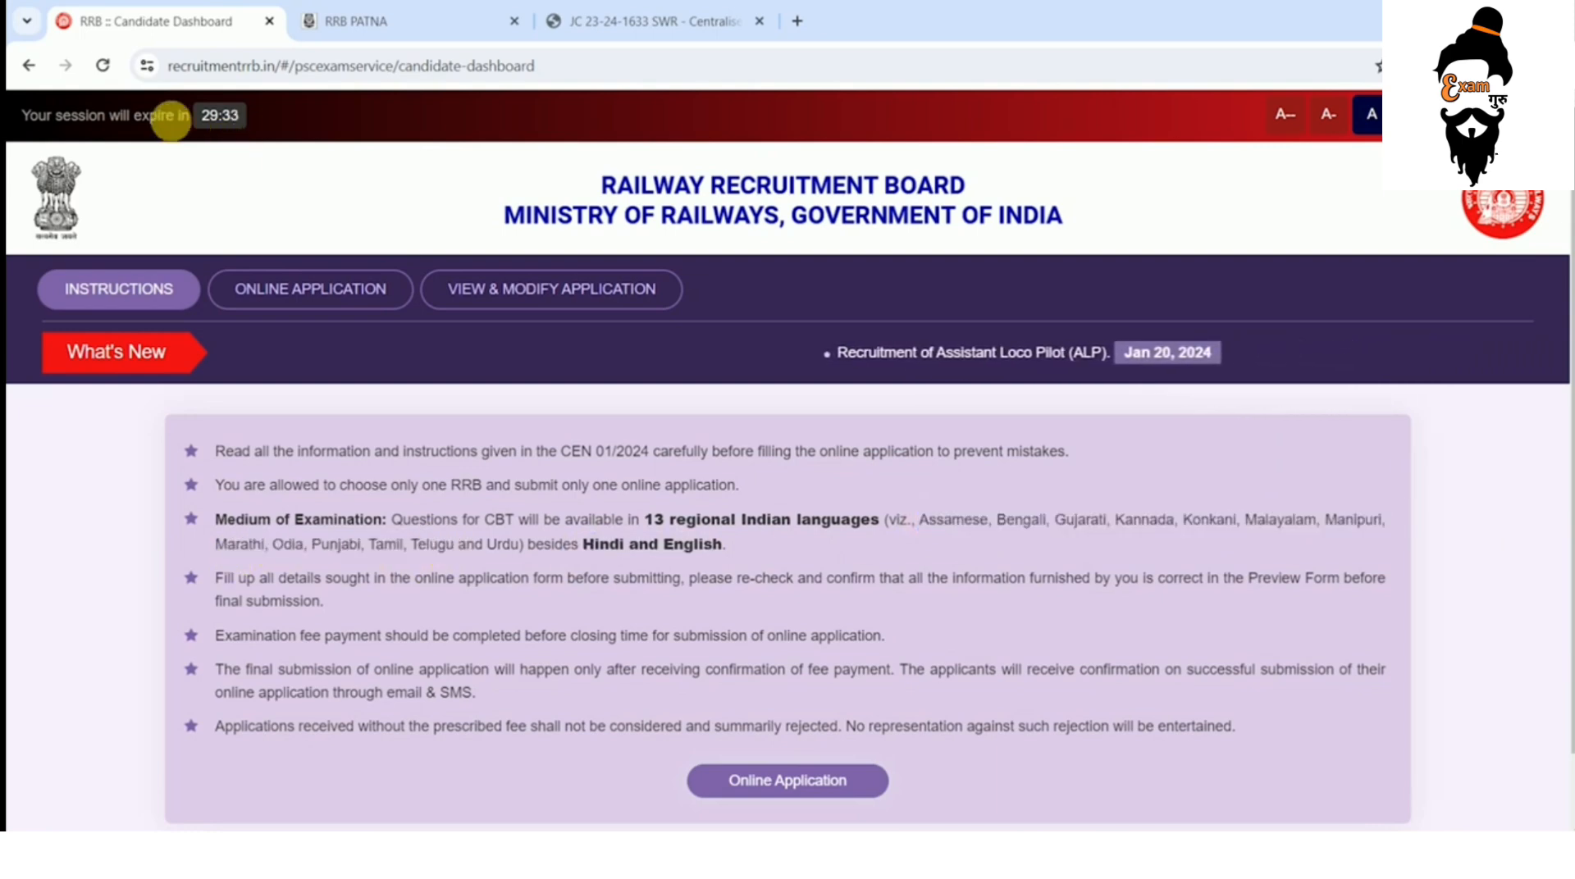
drag(55, 115, 141, 114)
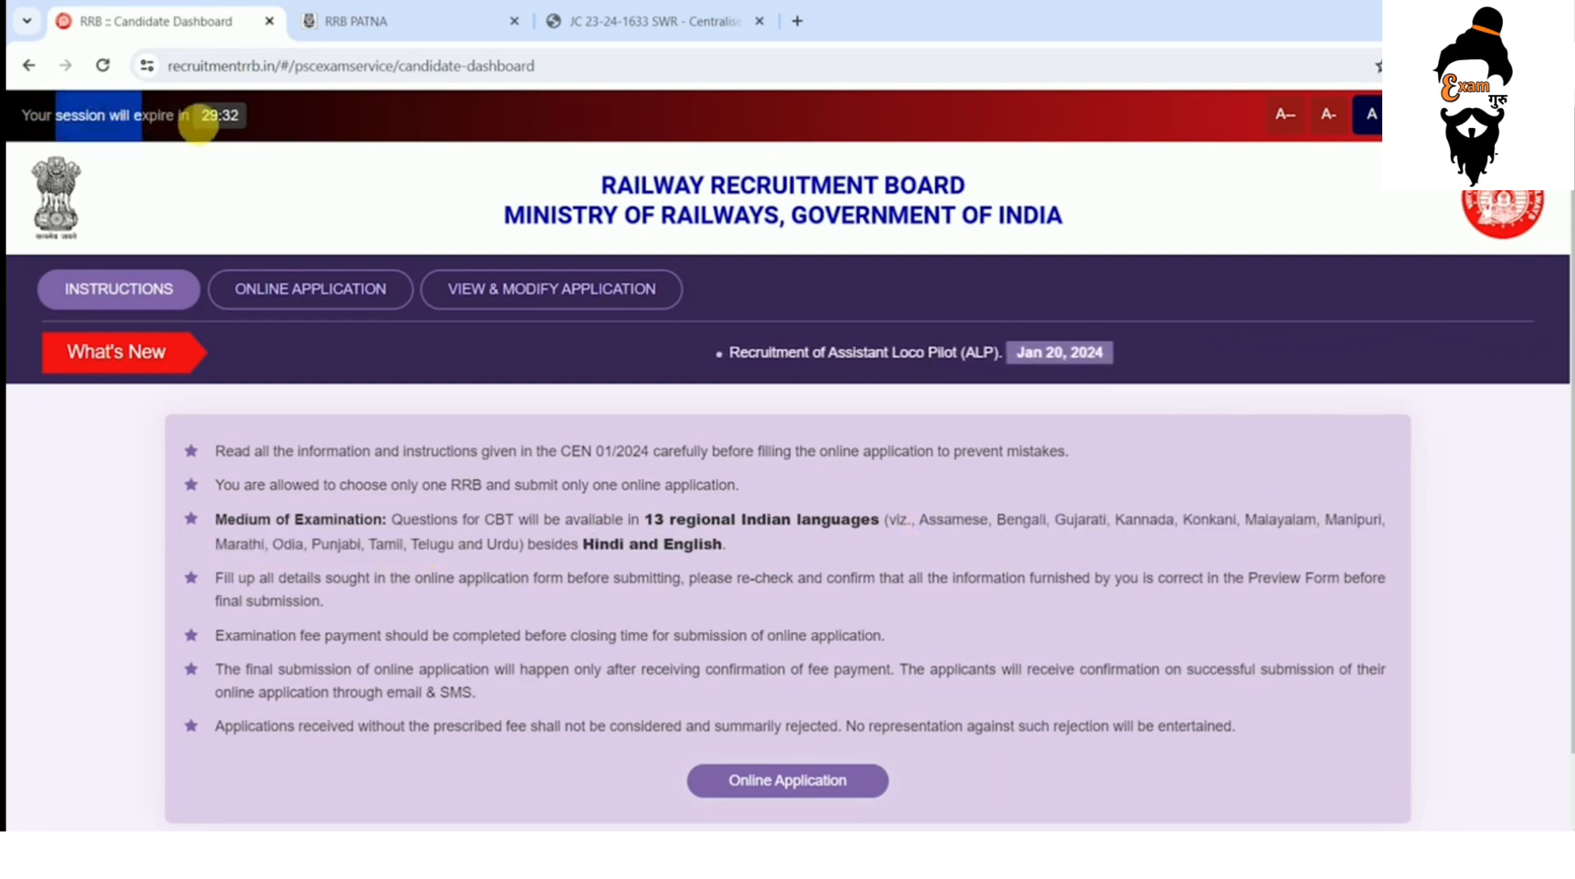
click(207, 114)
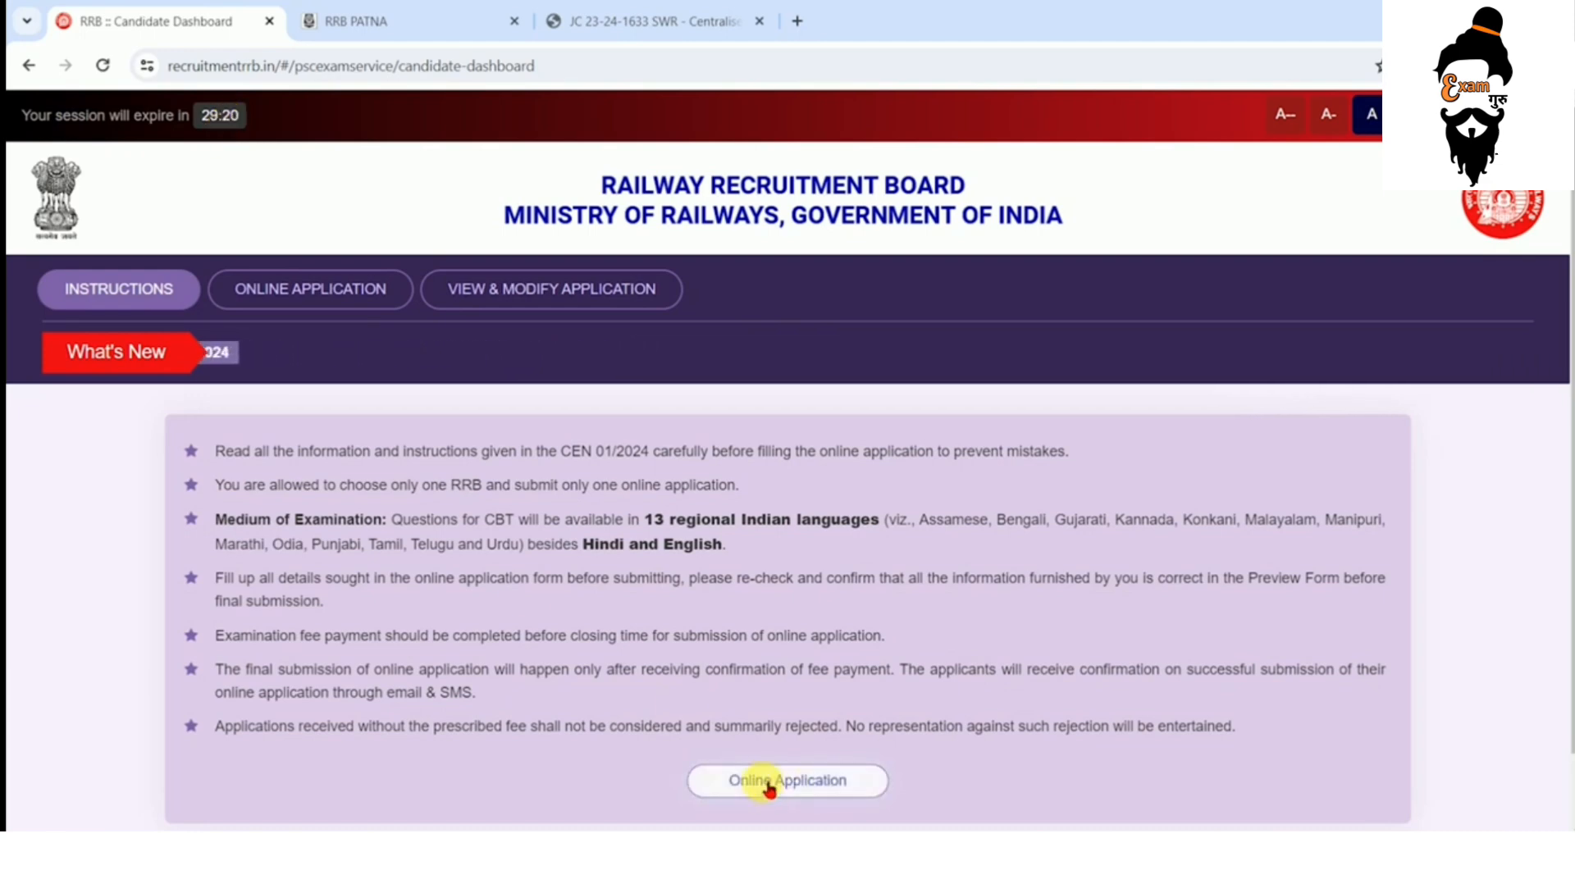
- Open the online application for CEN No.01/2024 and look through the list of RRBs available to apply for
scroll(775, 779, down, 1)
click(766, 705)
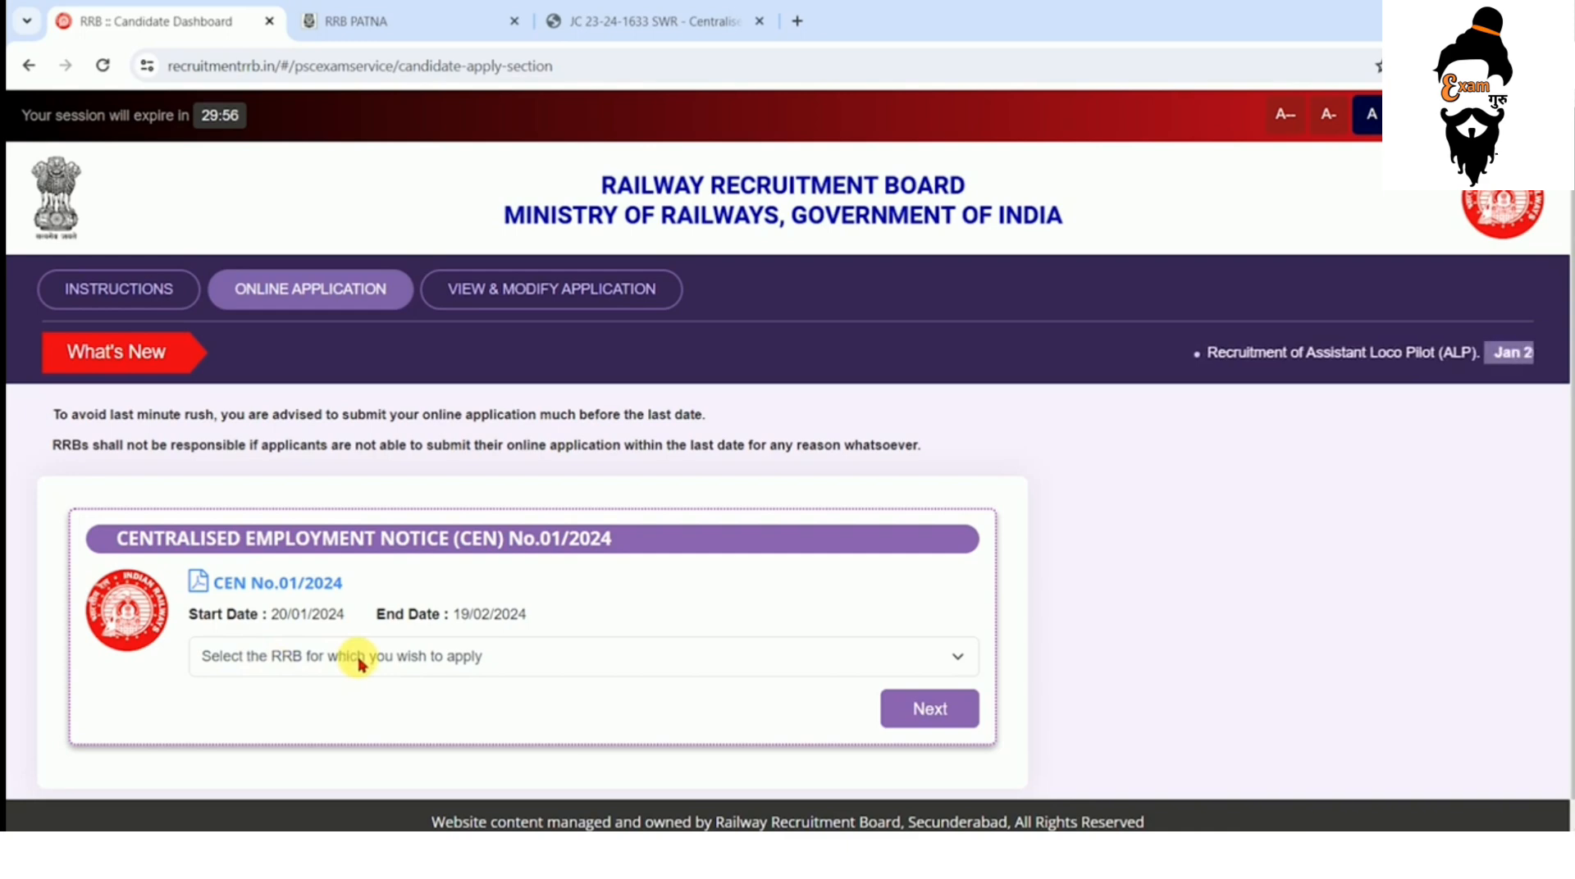
click(411, 656)
scroll(478, 520, down, 1)
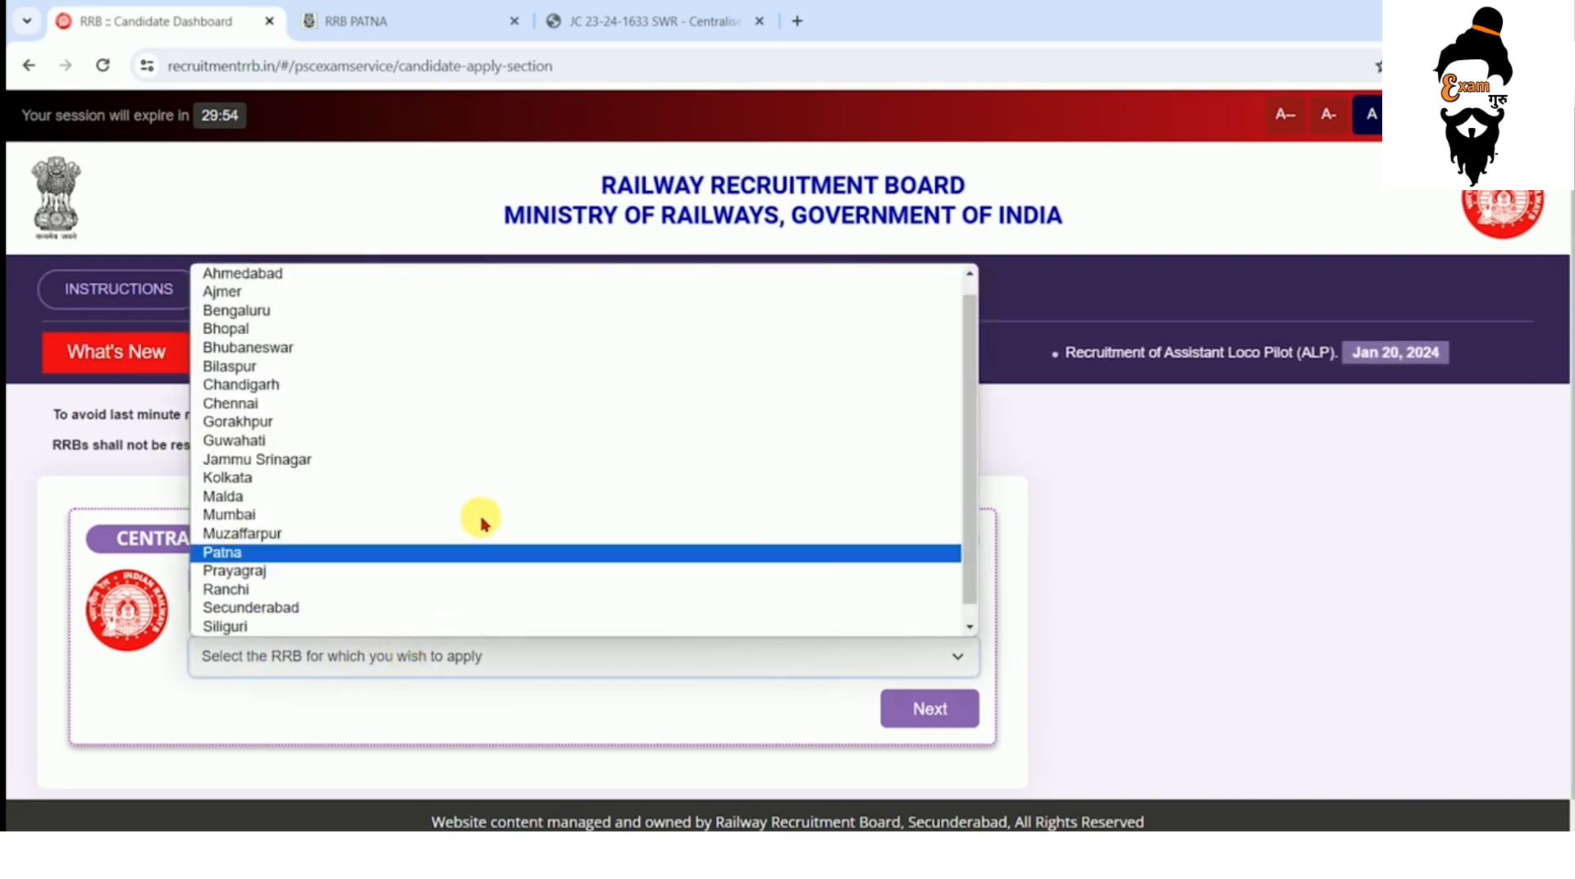
scroll(552, 490, up, 1)
scroll(552, 489, down, 1)
scroll(503, 460, up, 1)
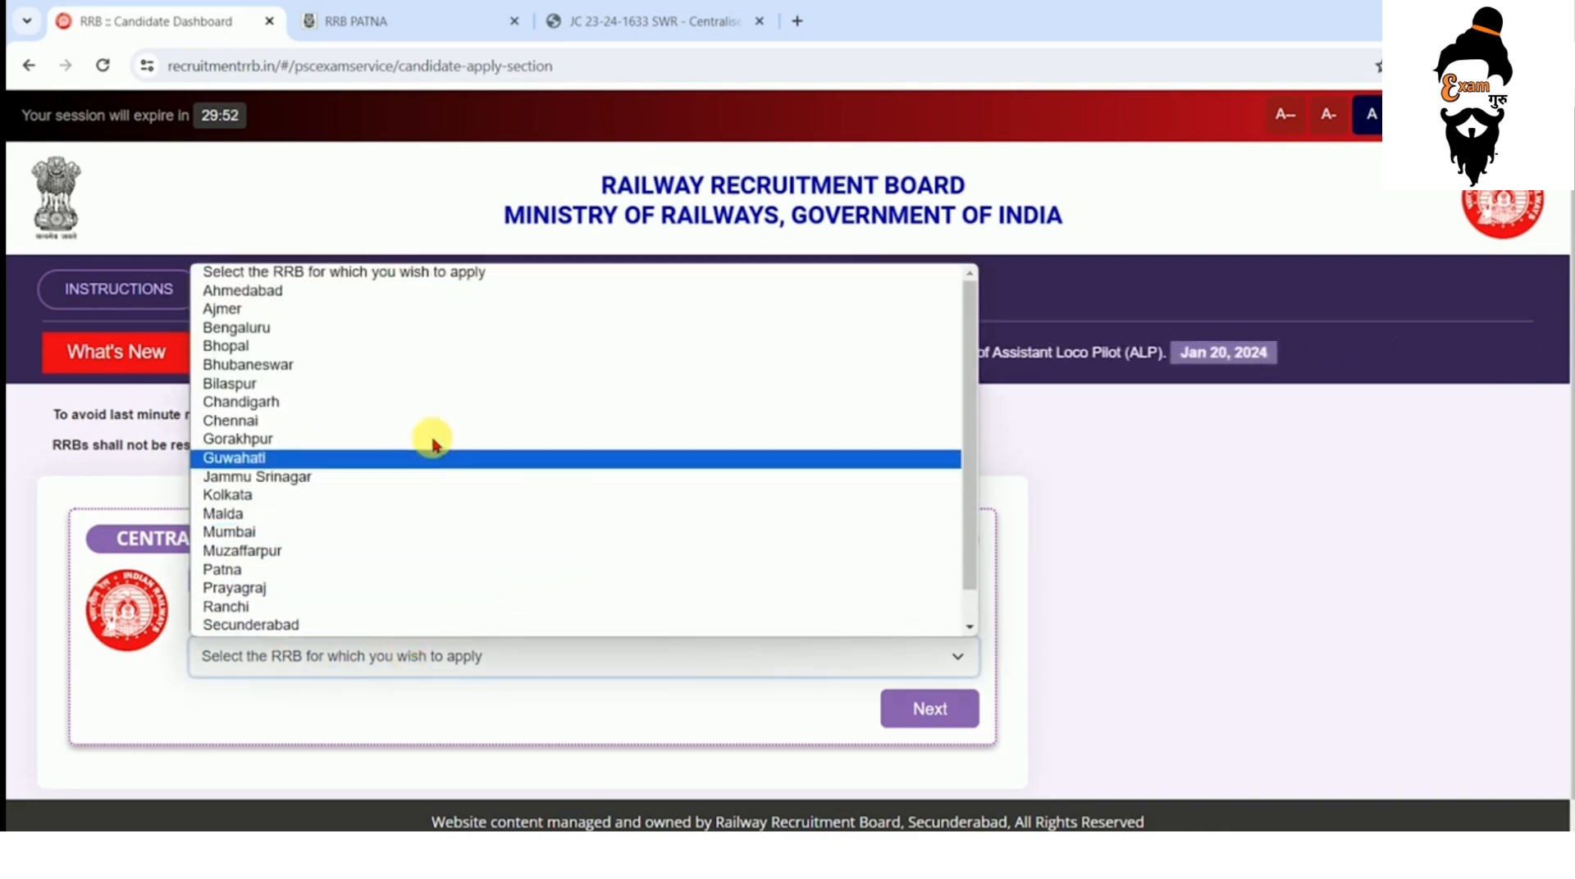
- Switch to the employment notice PDF and examine the RRB and zone-wise ALP vacancy table in Annexure-B
click(648, 22)
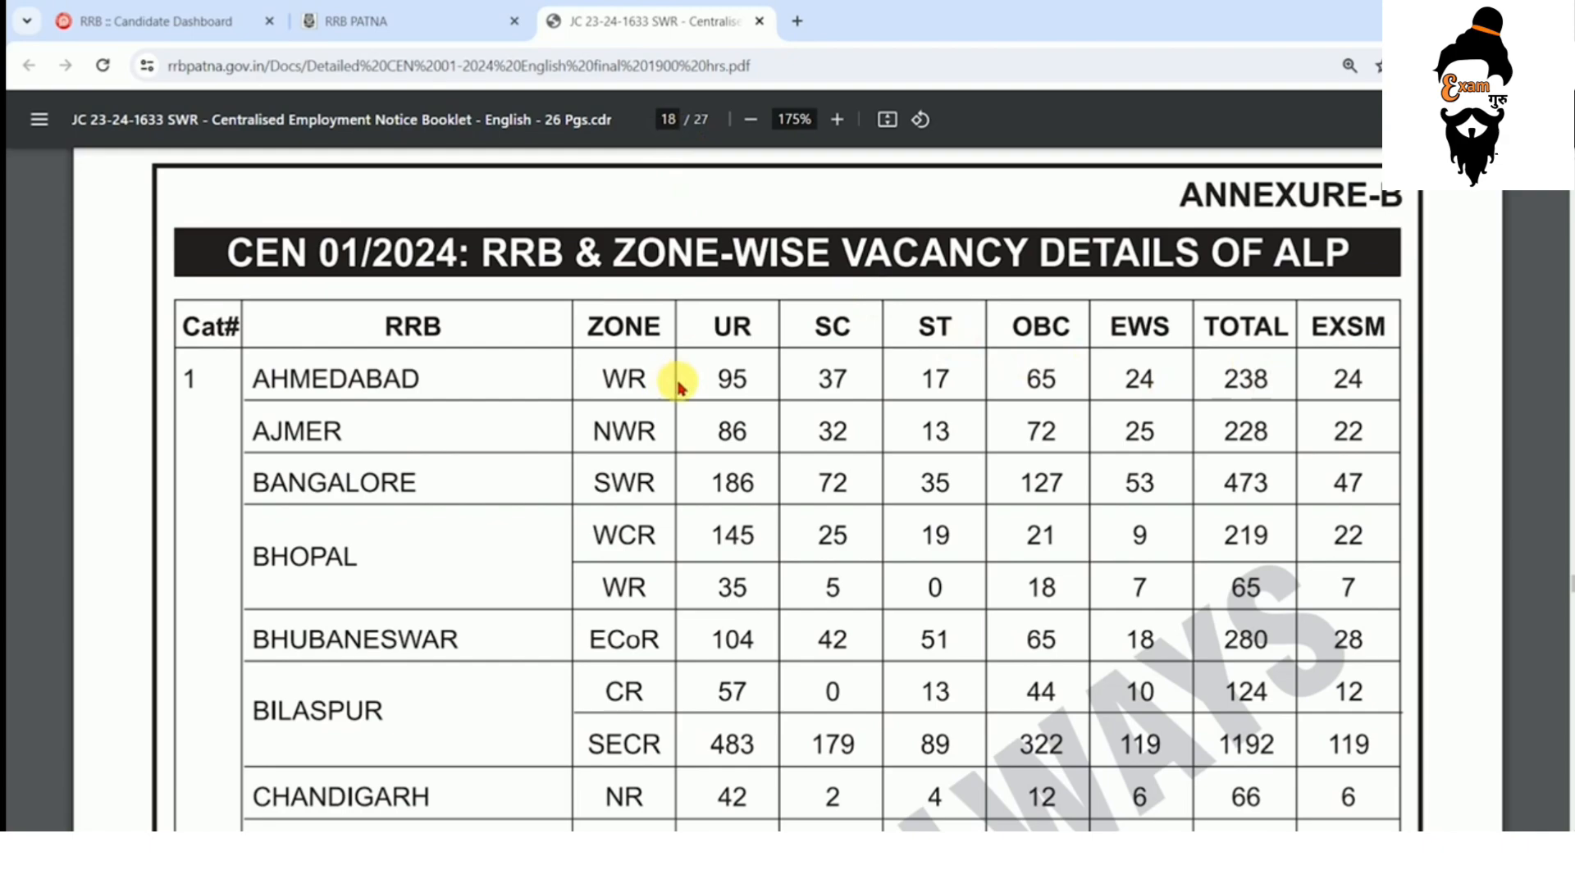
scroll(730, 383, down, 3)
scroll(730, 383, down, 9)
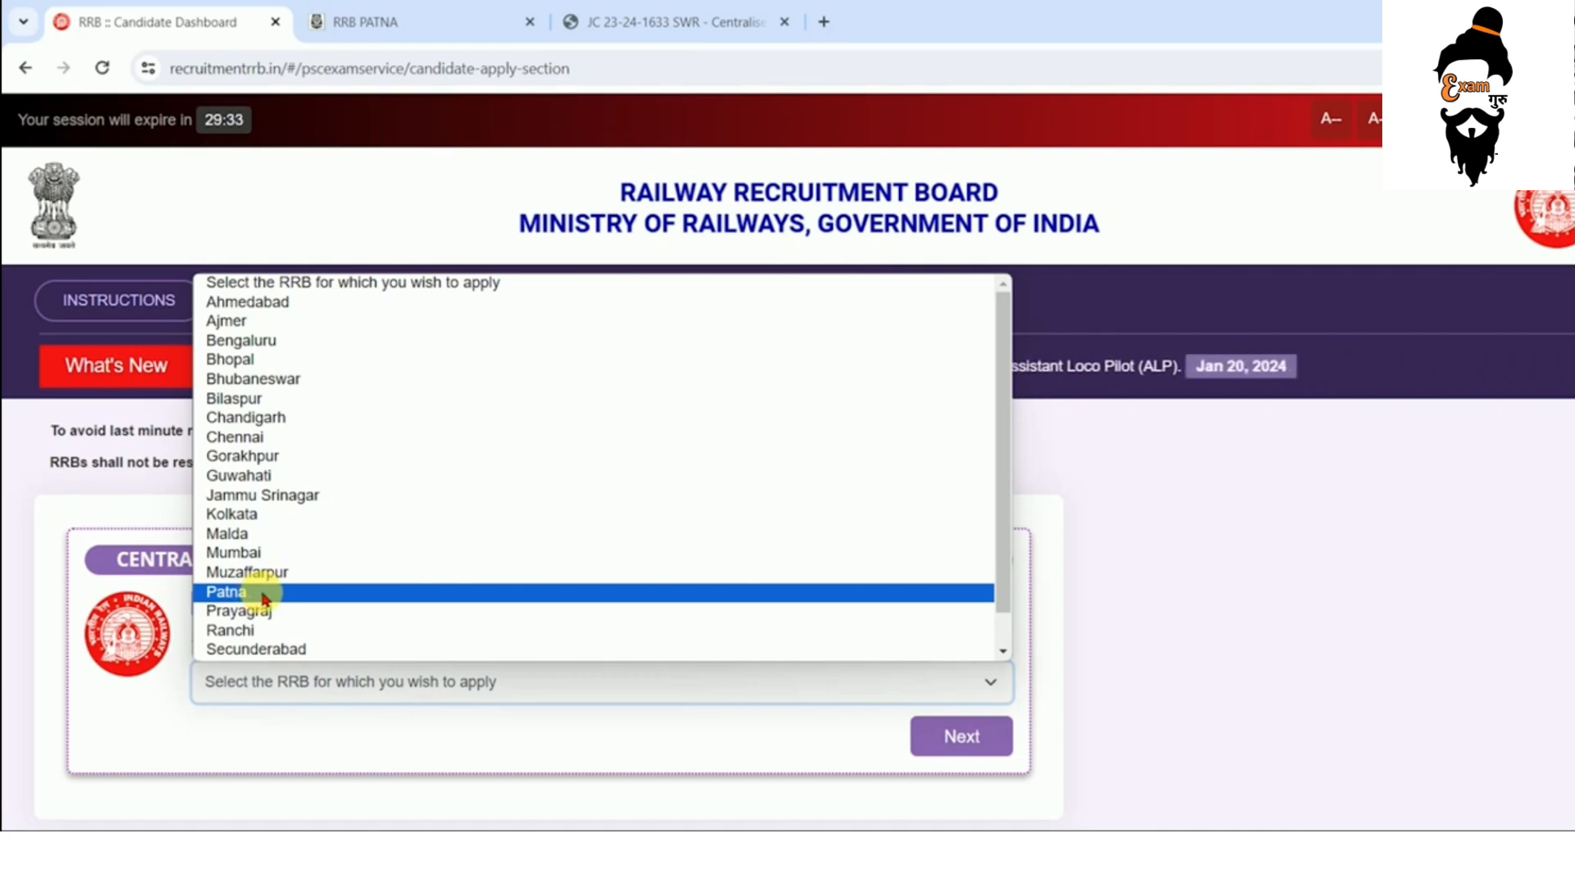
- Choose RRB Patna with the Assistant Loco Pilot (ECR) post, agree to serve in the appointed Railway Zone, and continue to the personal details
click(267, 592)
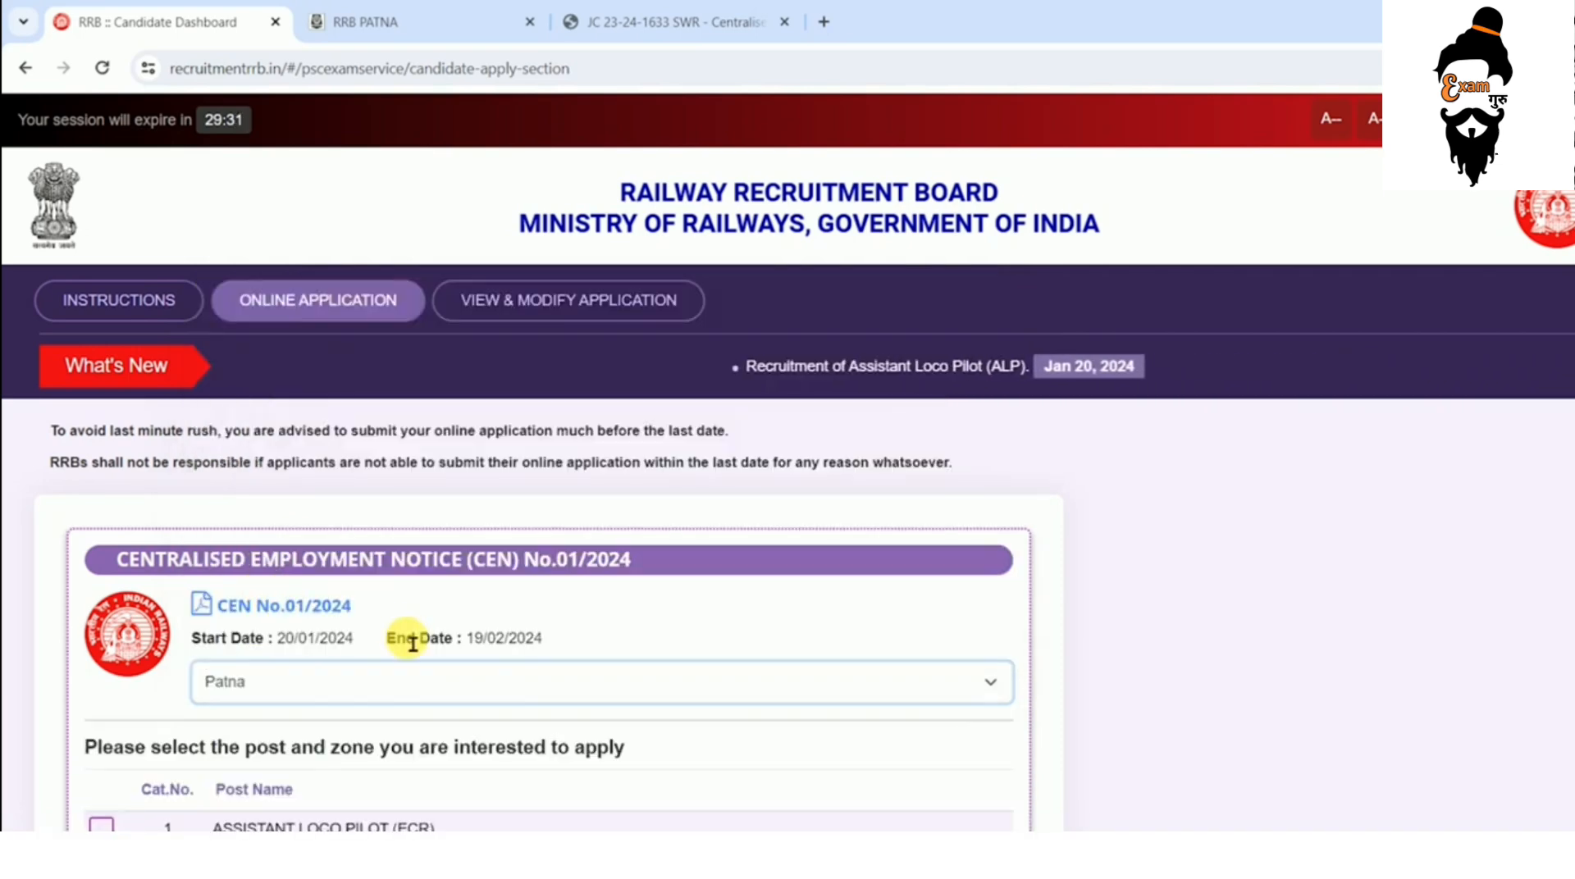
scroll(402, 633, down, 2)
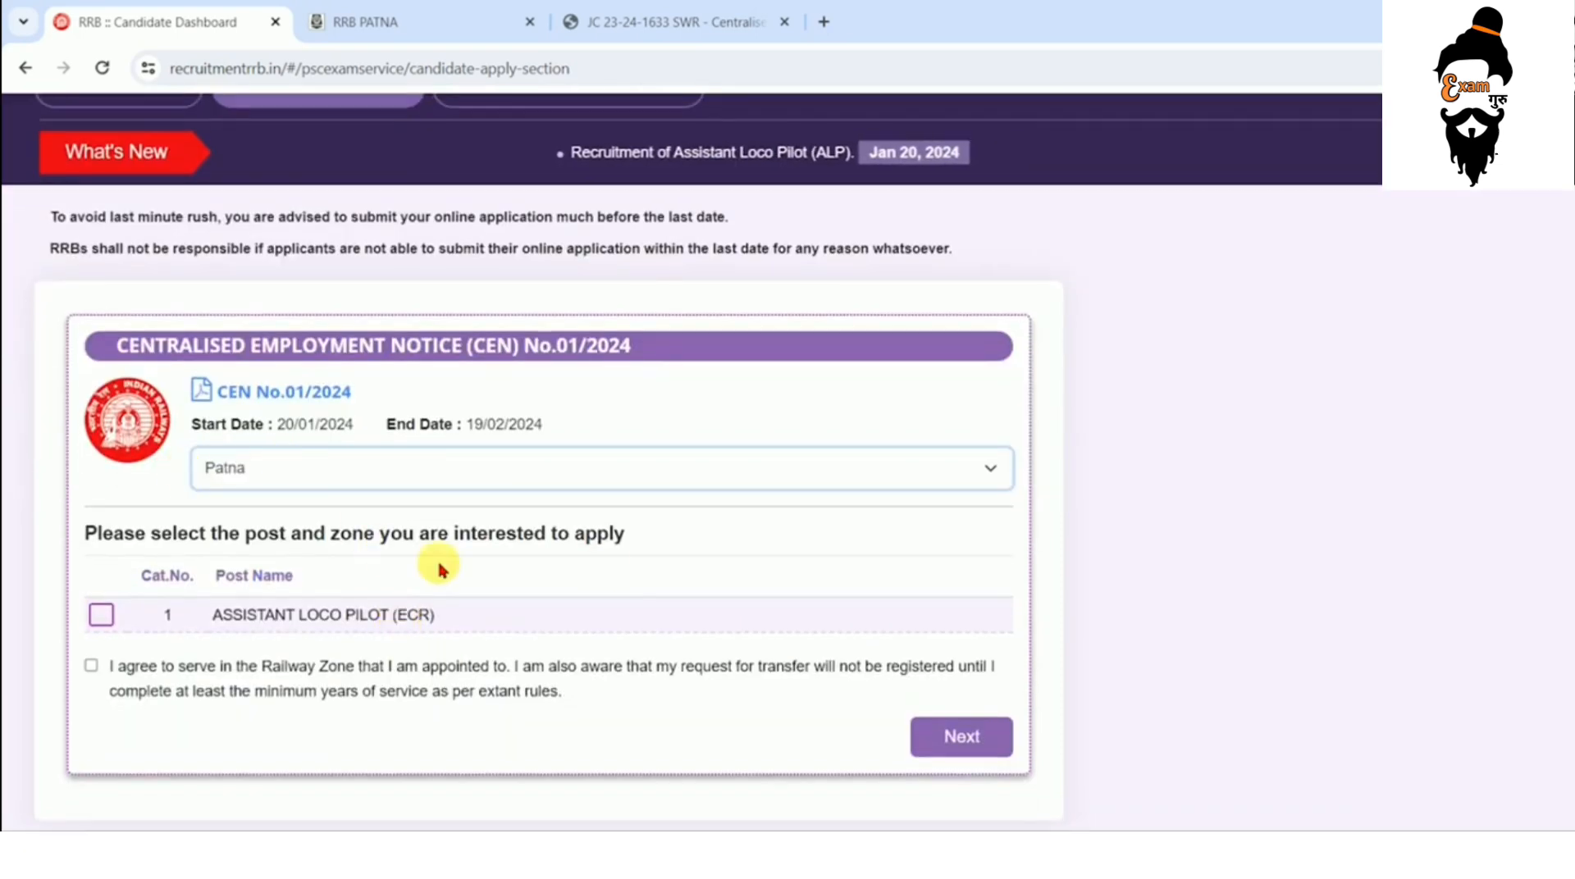
click(102, 614)
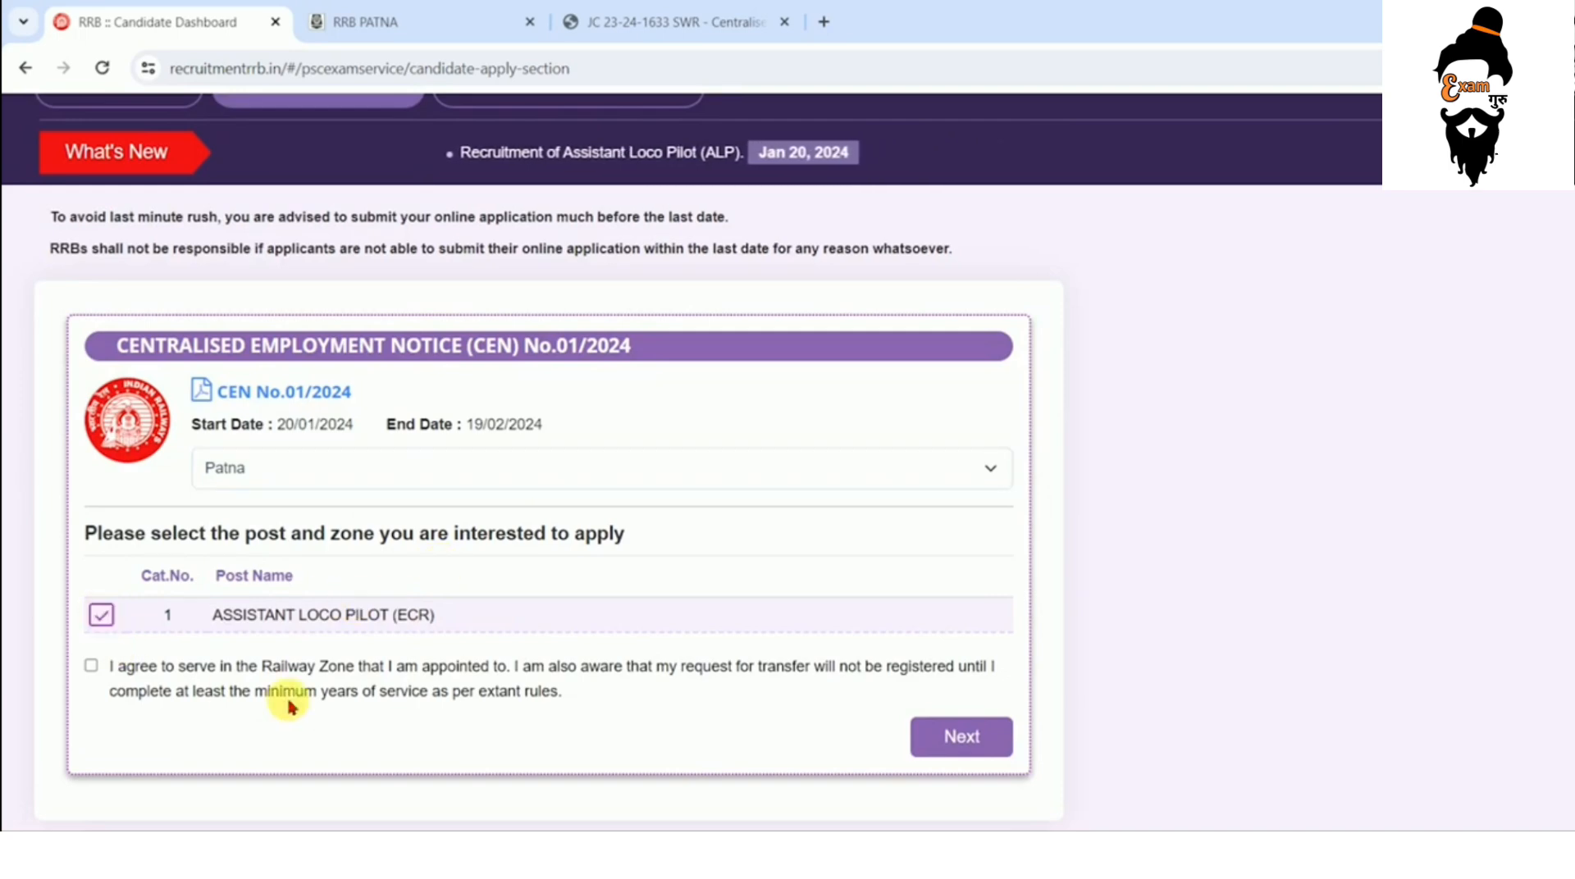
click(90, 668)
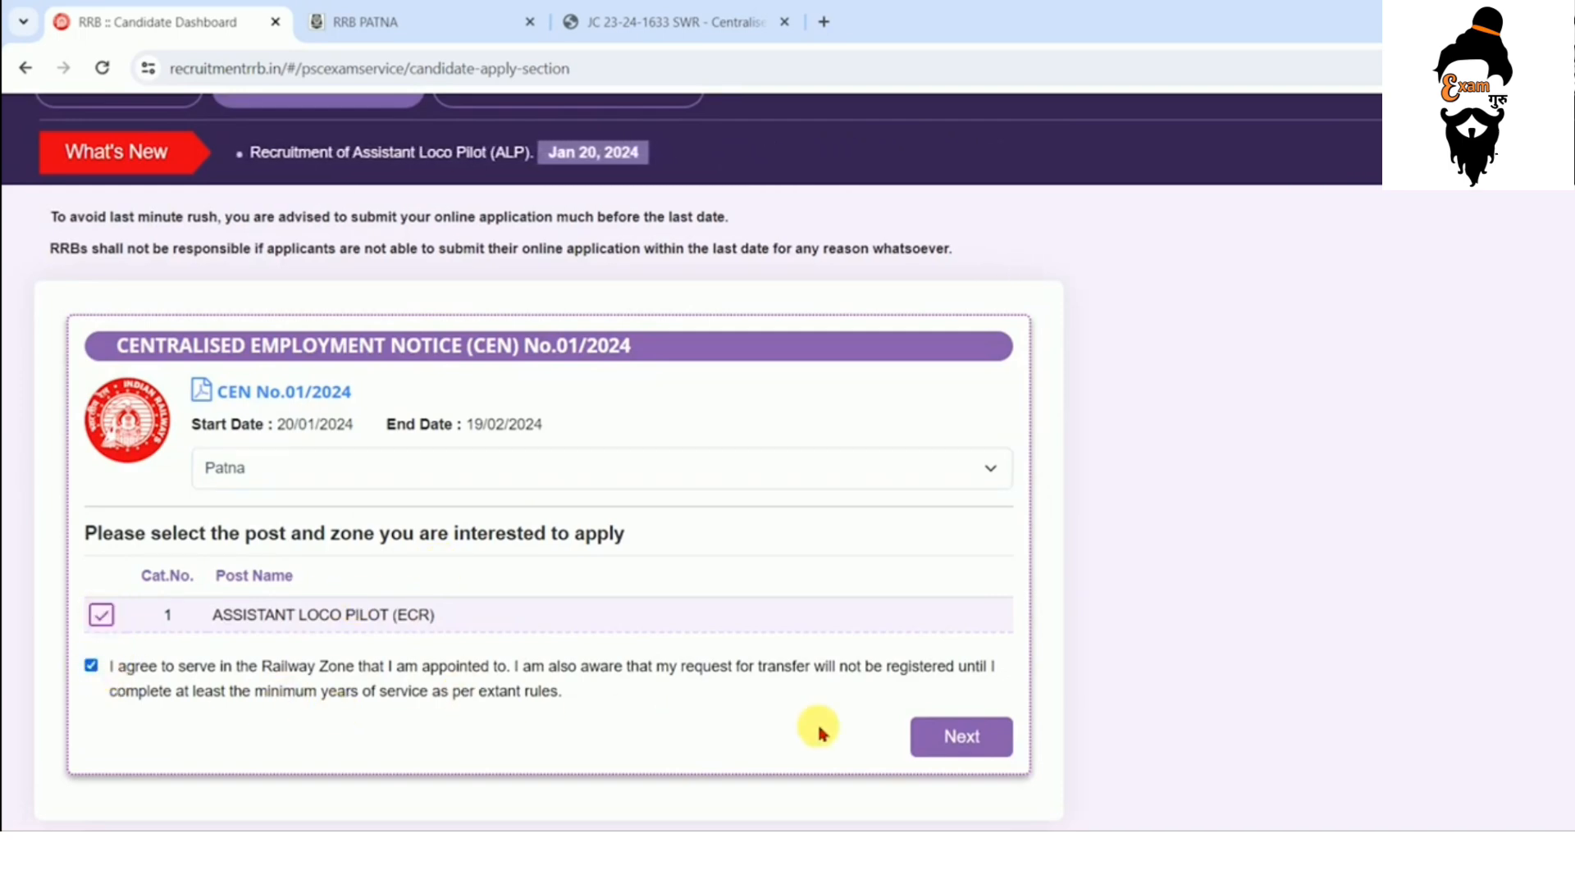
click(989, 745)
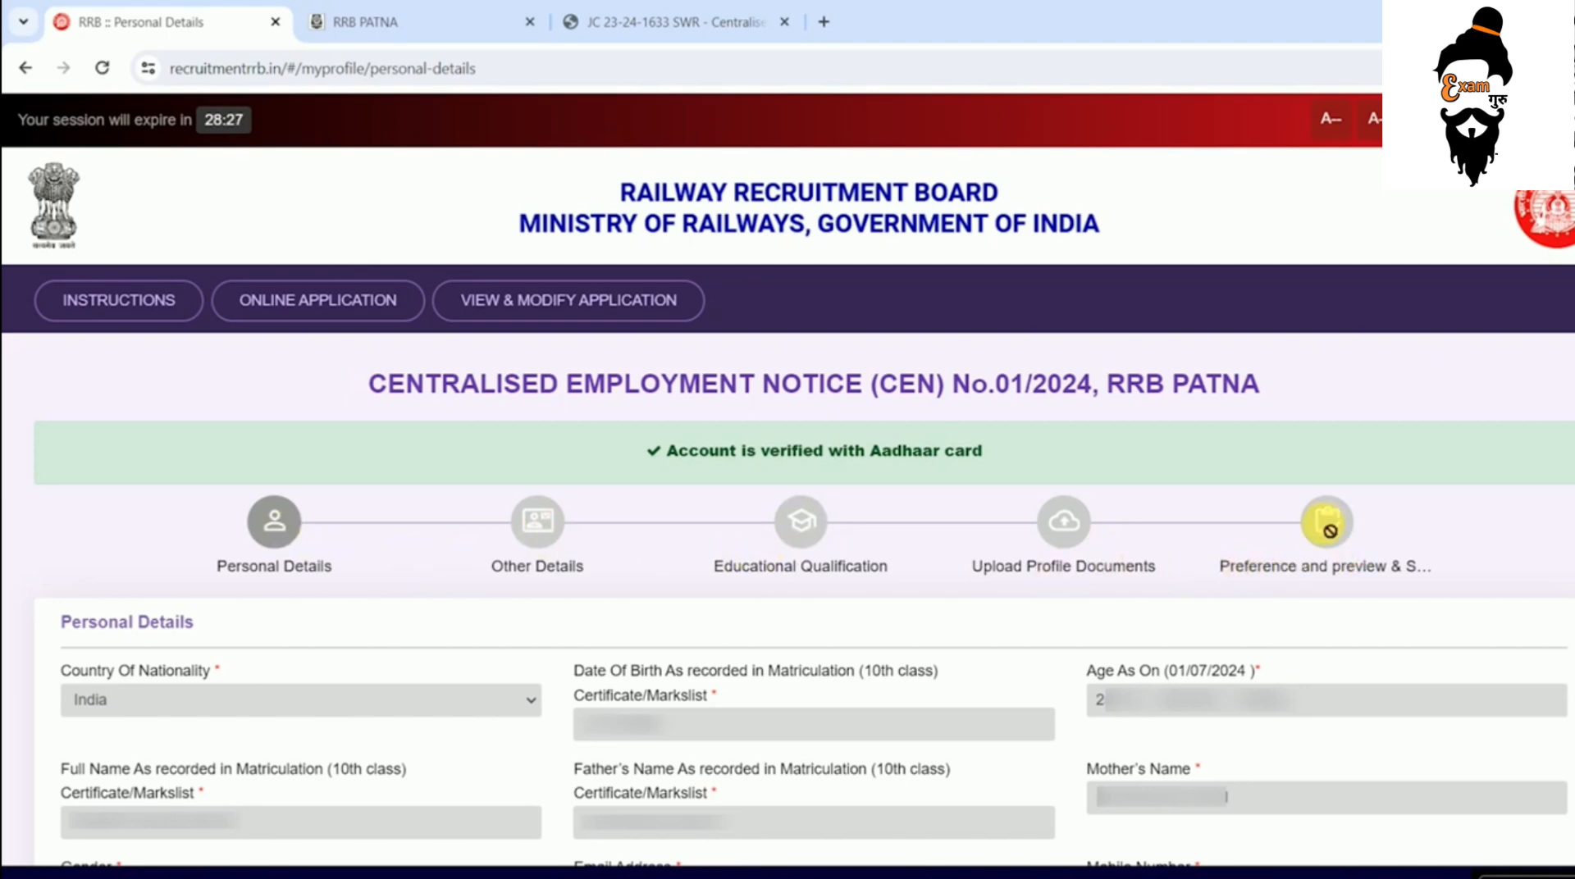
- Set the marital status to Unmarried, the religion to Hindu and the language for examination to Hindi
scroll(1346, 529, down, 3)
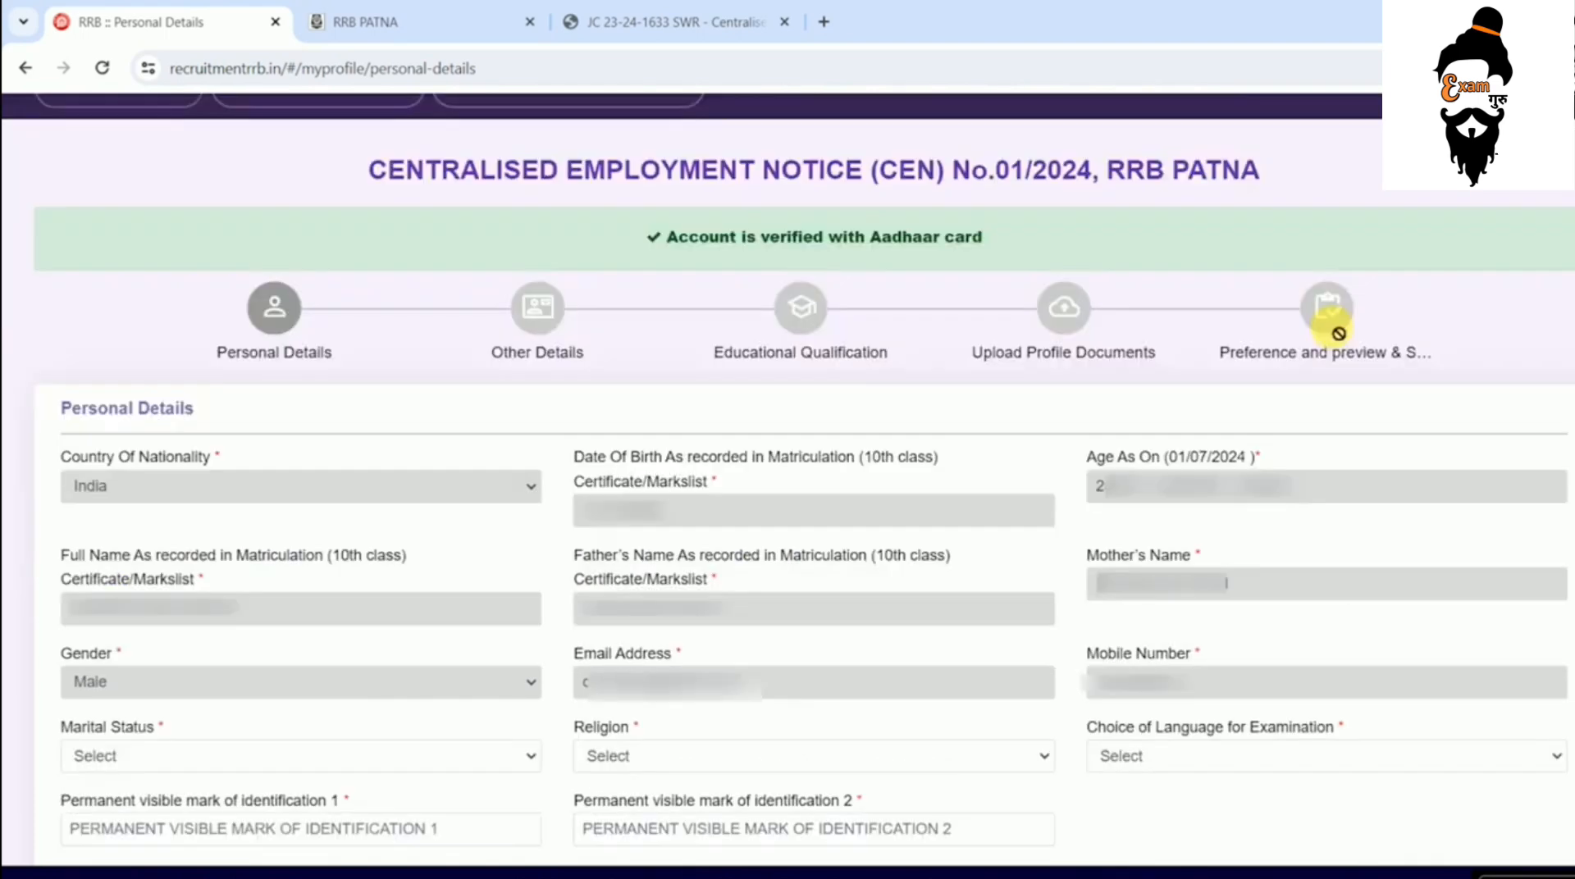
scroll(598, 361, down, 3)
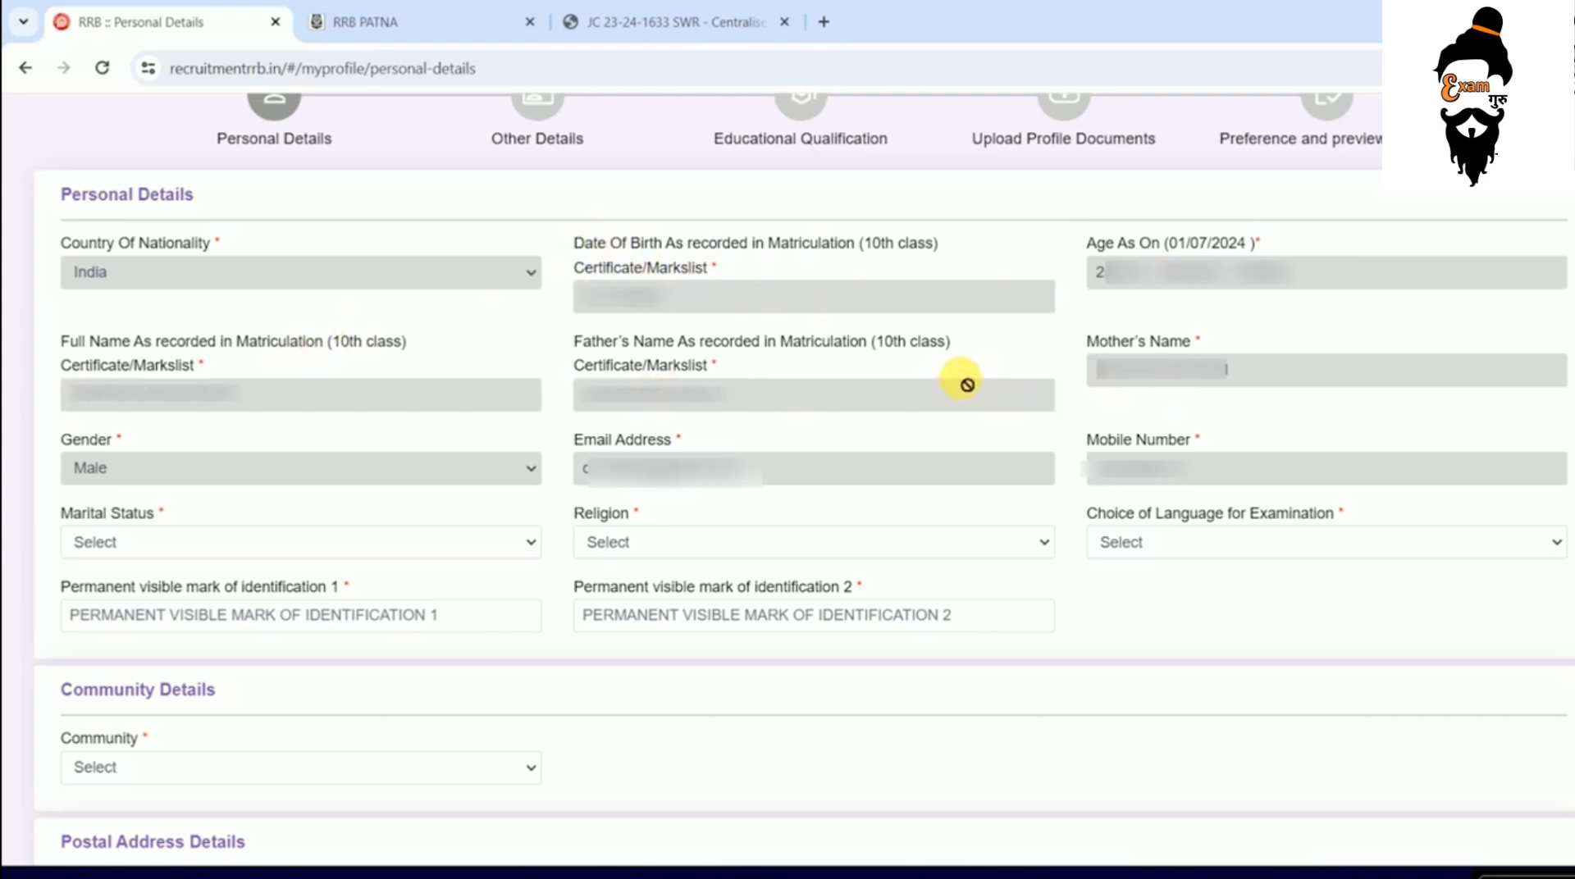
click(130, 539)
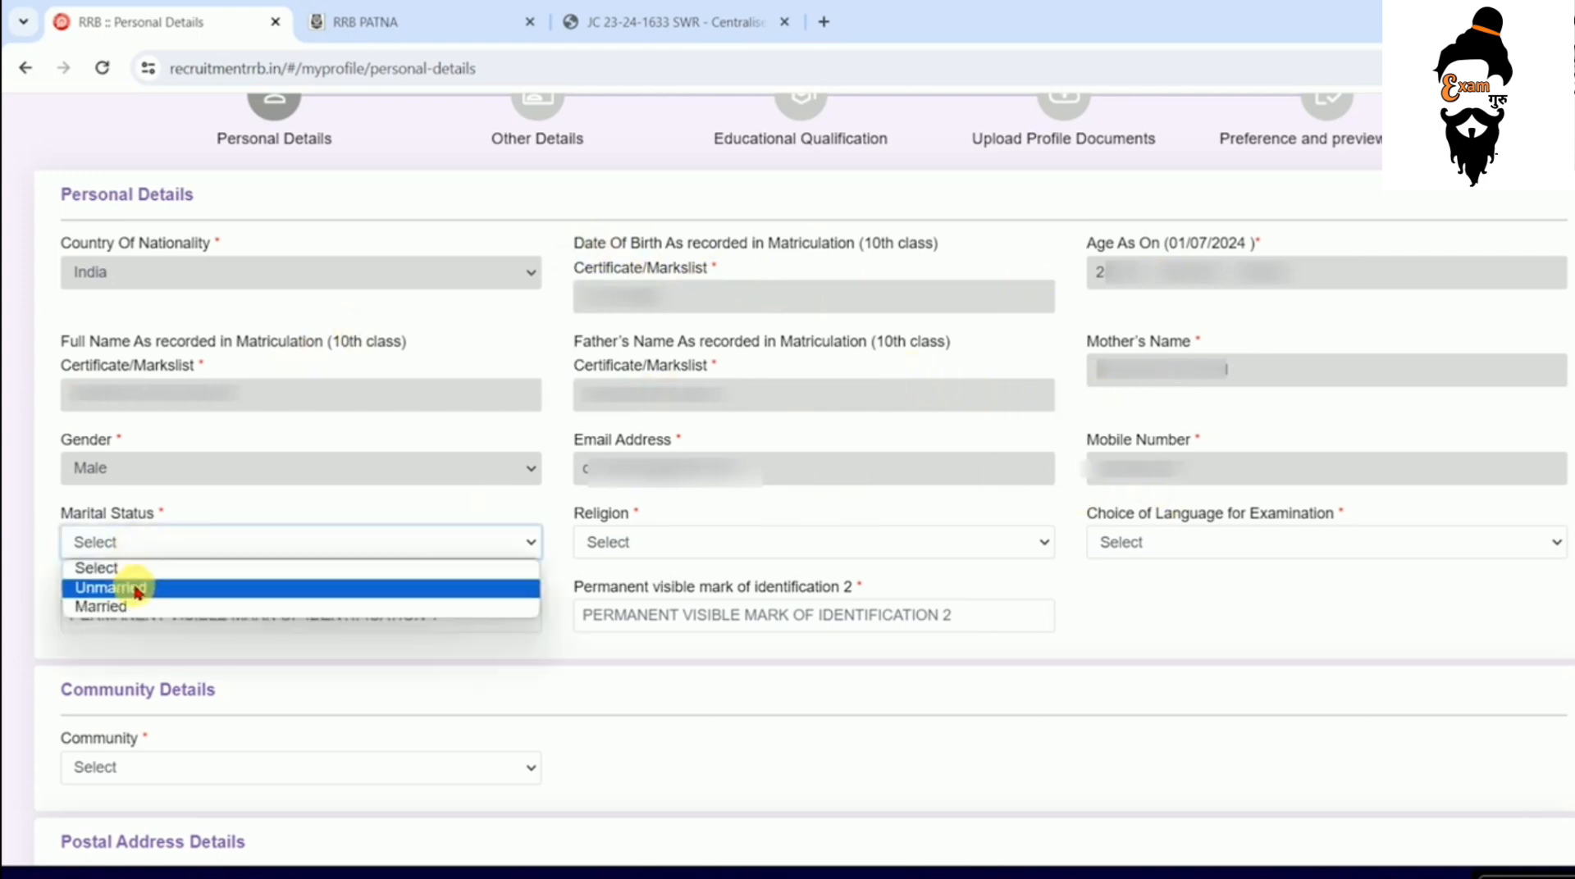
click(123, 591)
click(725, 545)
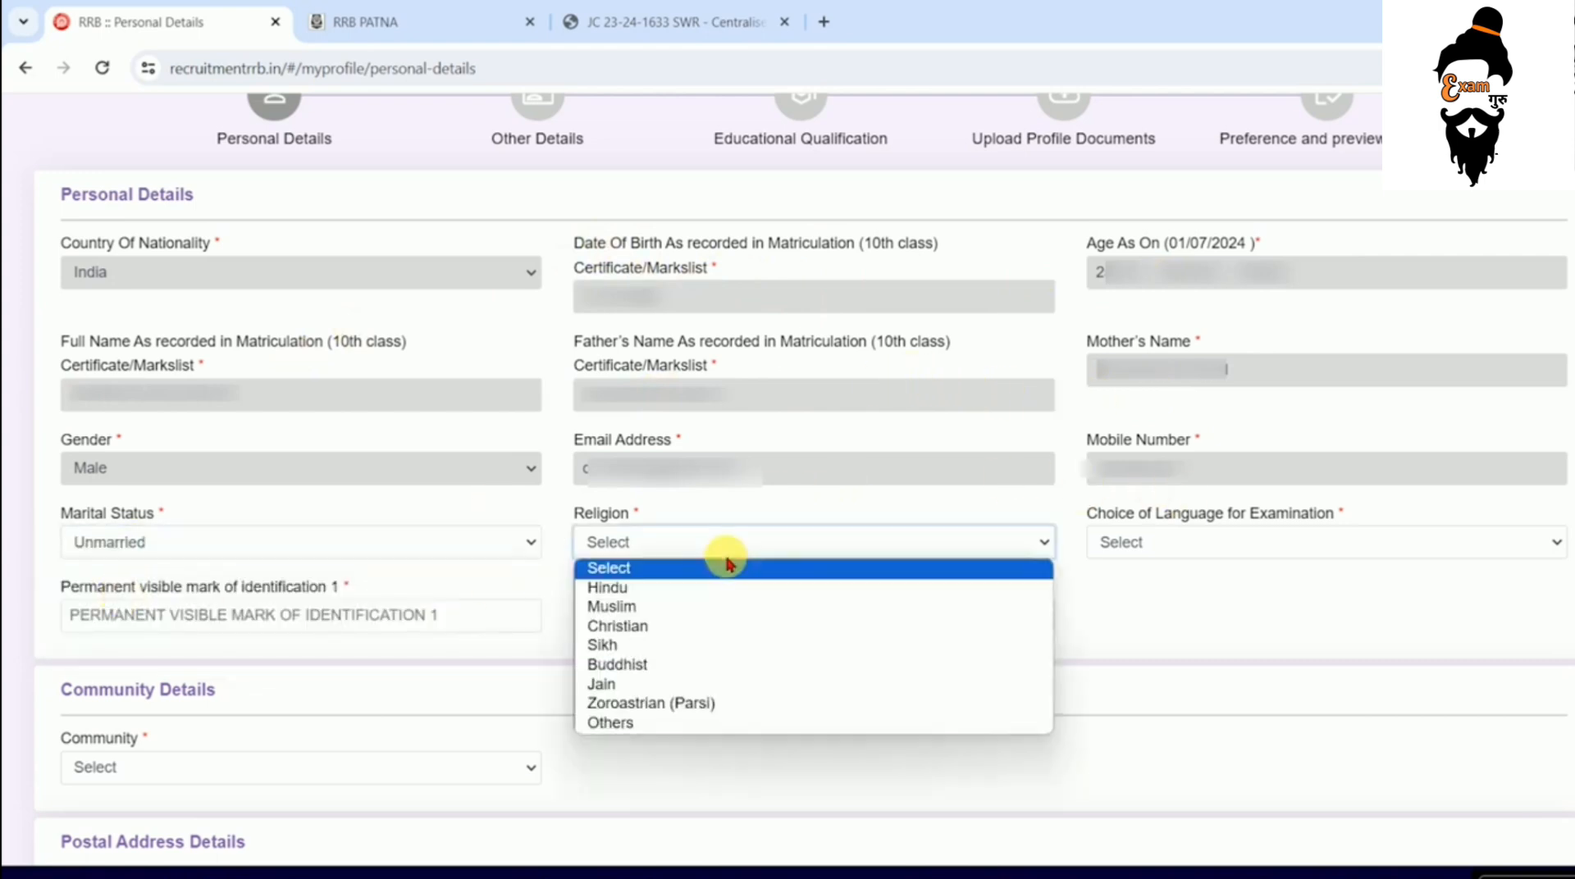
click(648, 589)
drag(1138, 525, 1290, 517)
click(1171, 549)
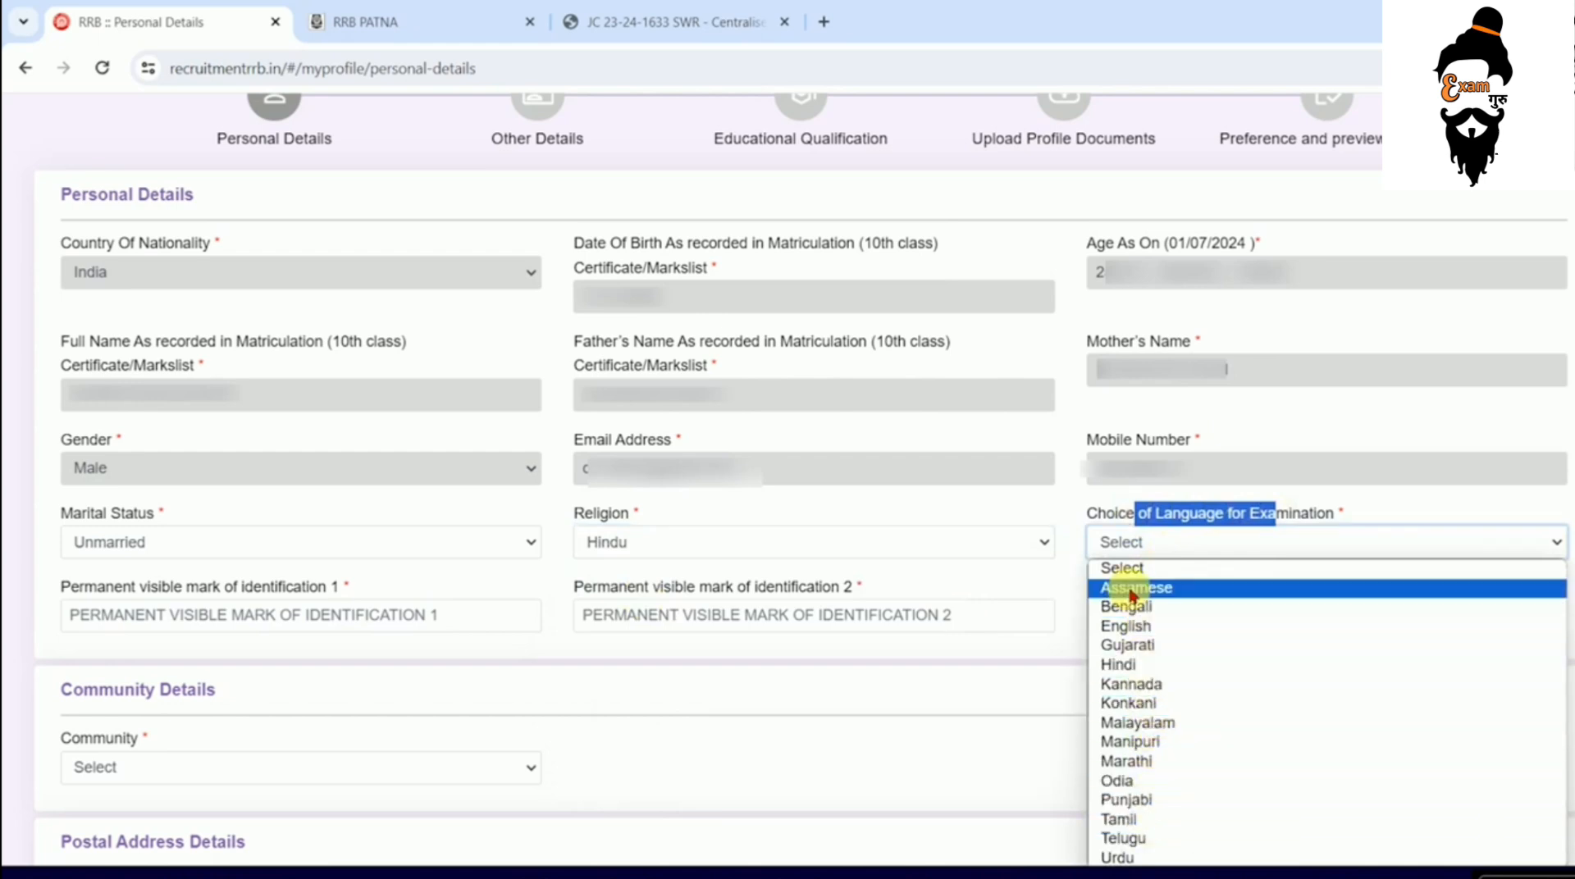
click(1120, 664)
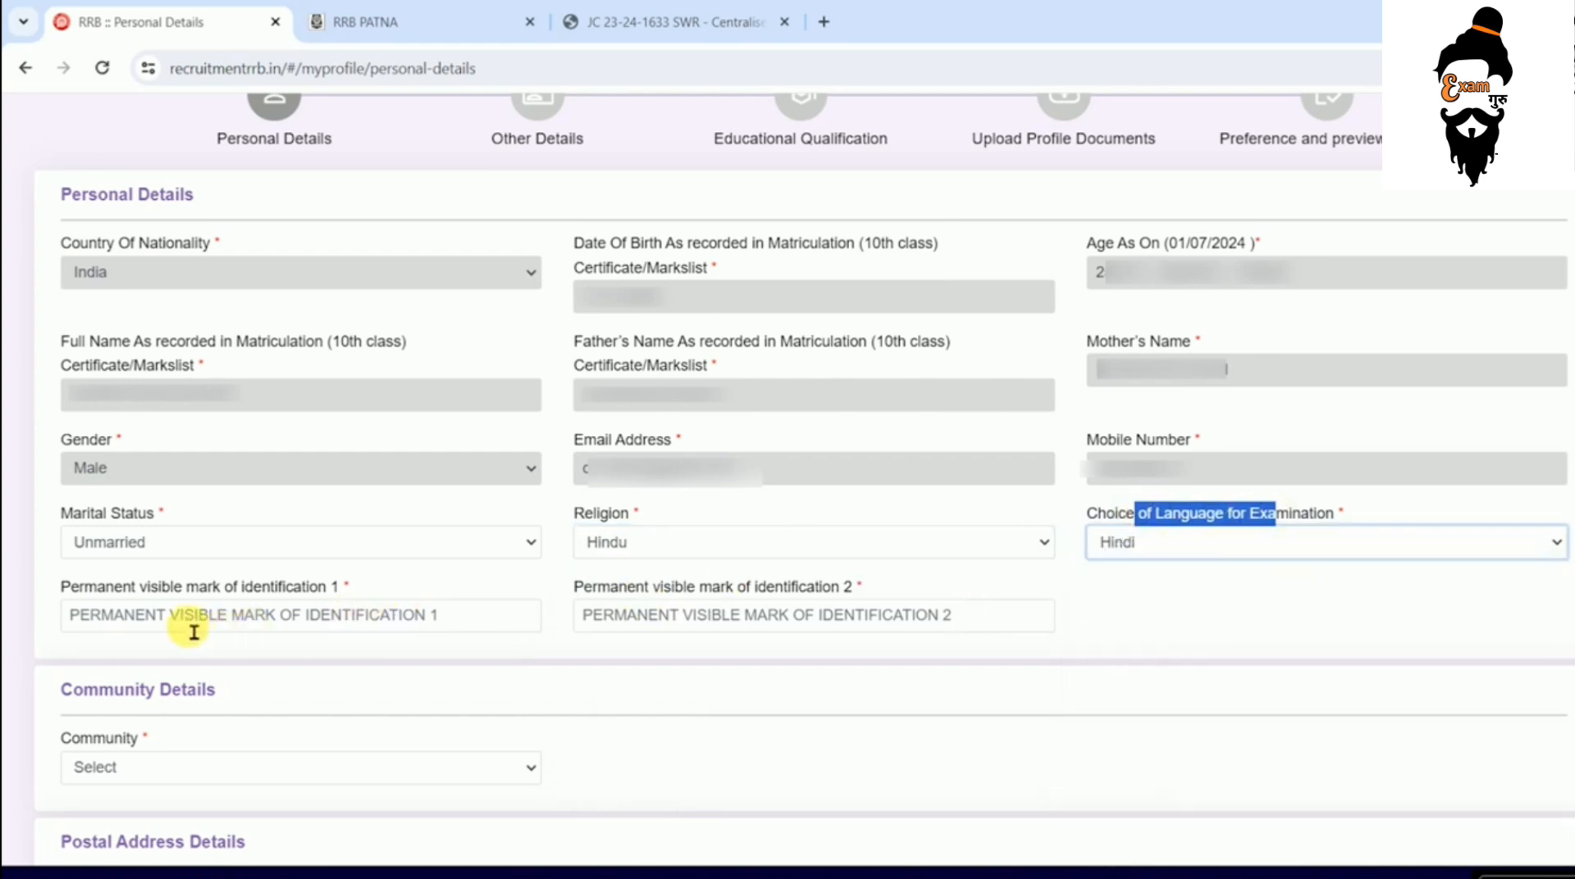
- Enter "A MOLE ON FORHEAD" as permanent visible mark of identification 1 and go to the field for mark 2
click(151, 615)
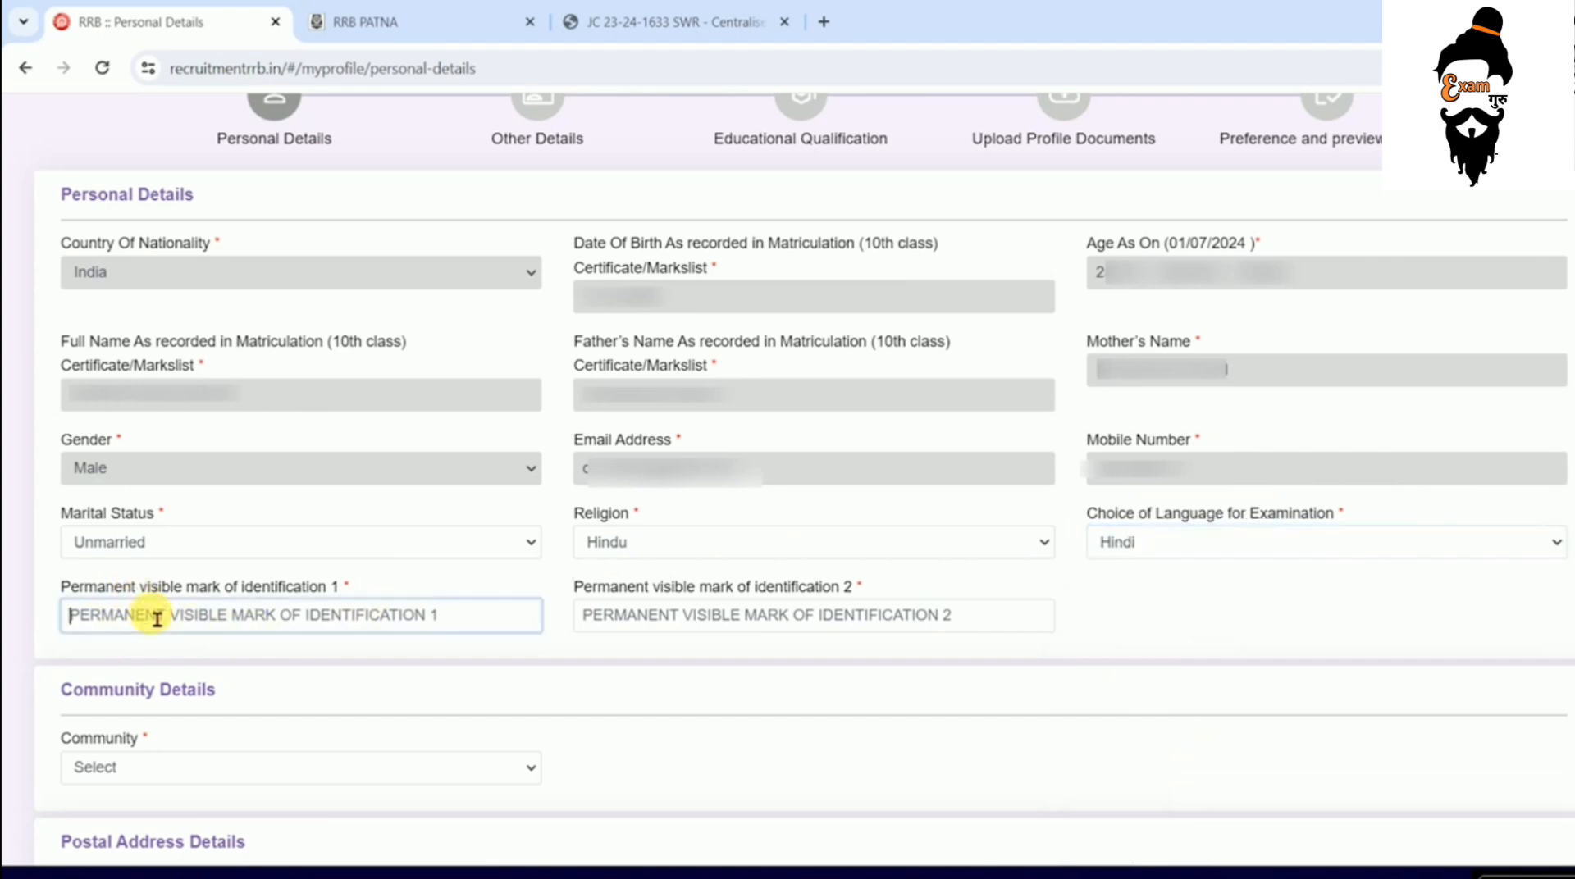
text(A MOLE ON FORHEAD)
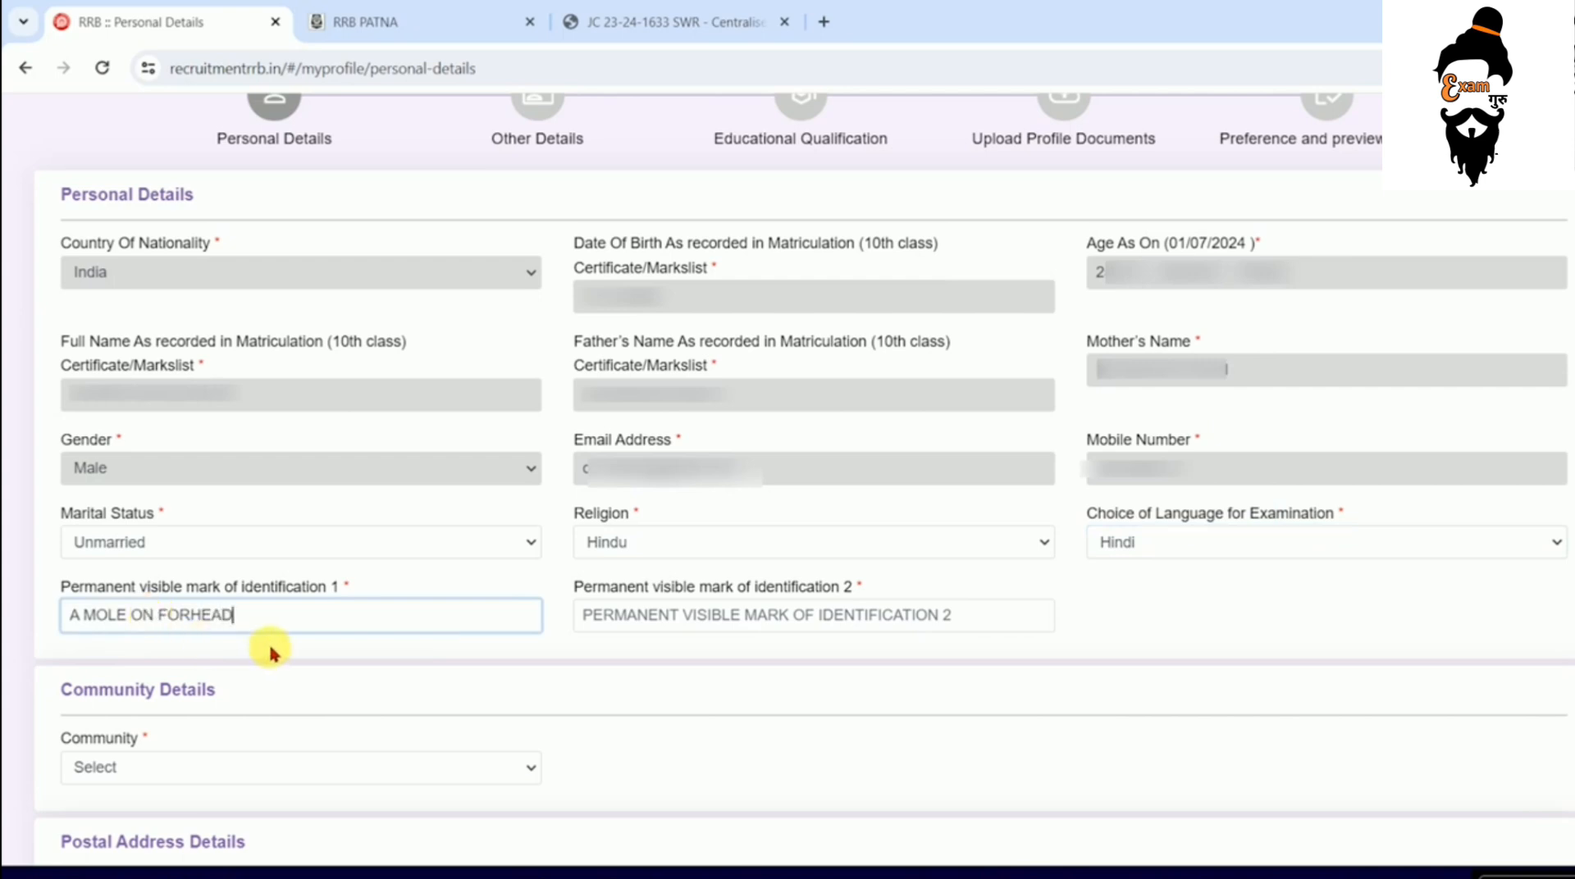
click(637, 632)
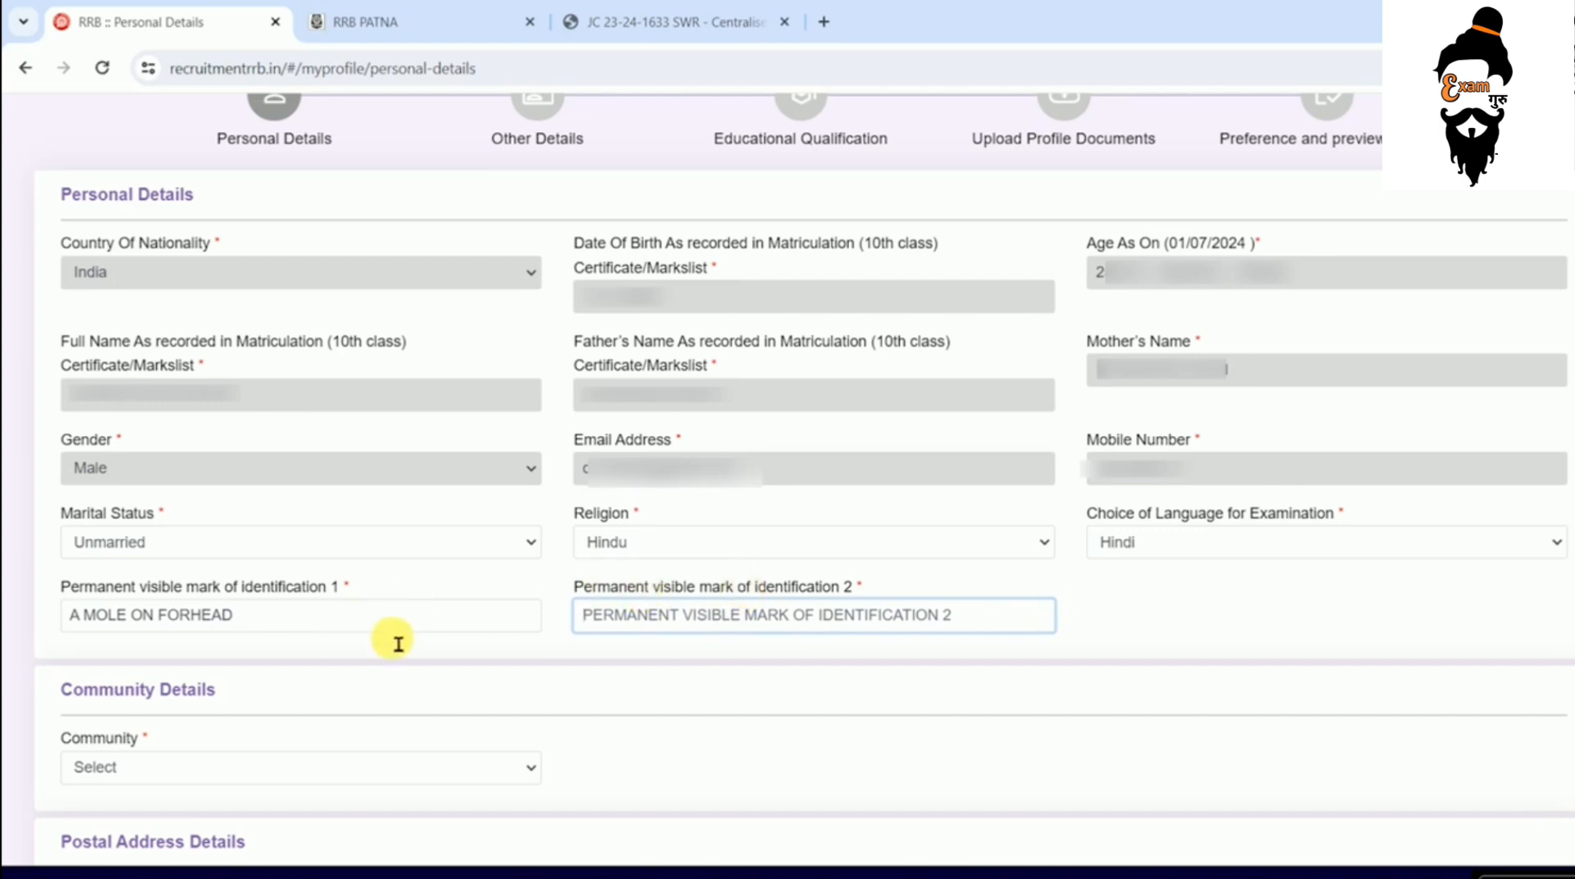
- Set the community in the Community Details to UR (Unreserved)
scroll(387, 623, down, 4)
click(159, 453)
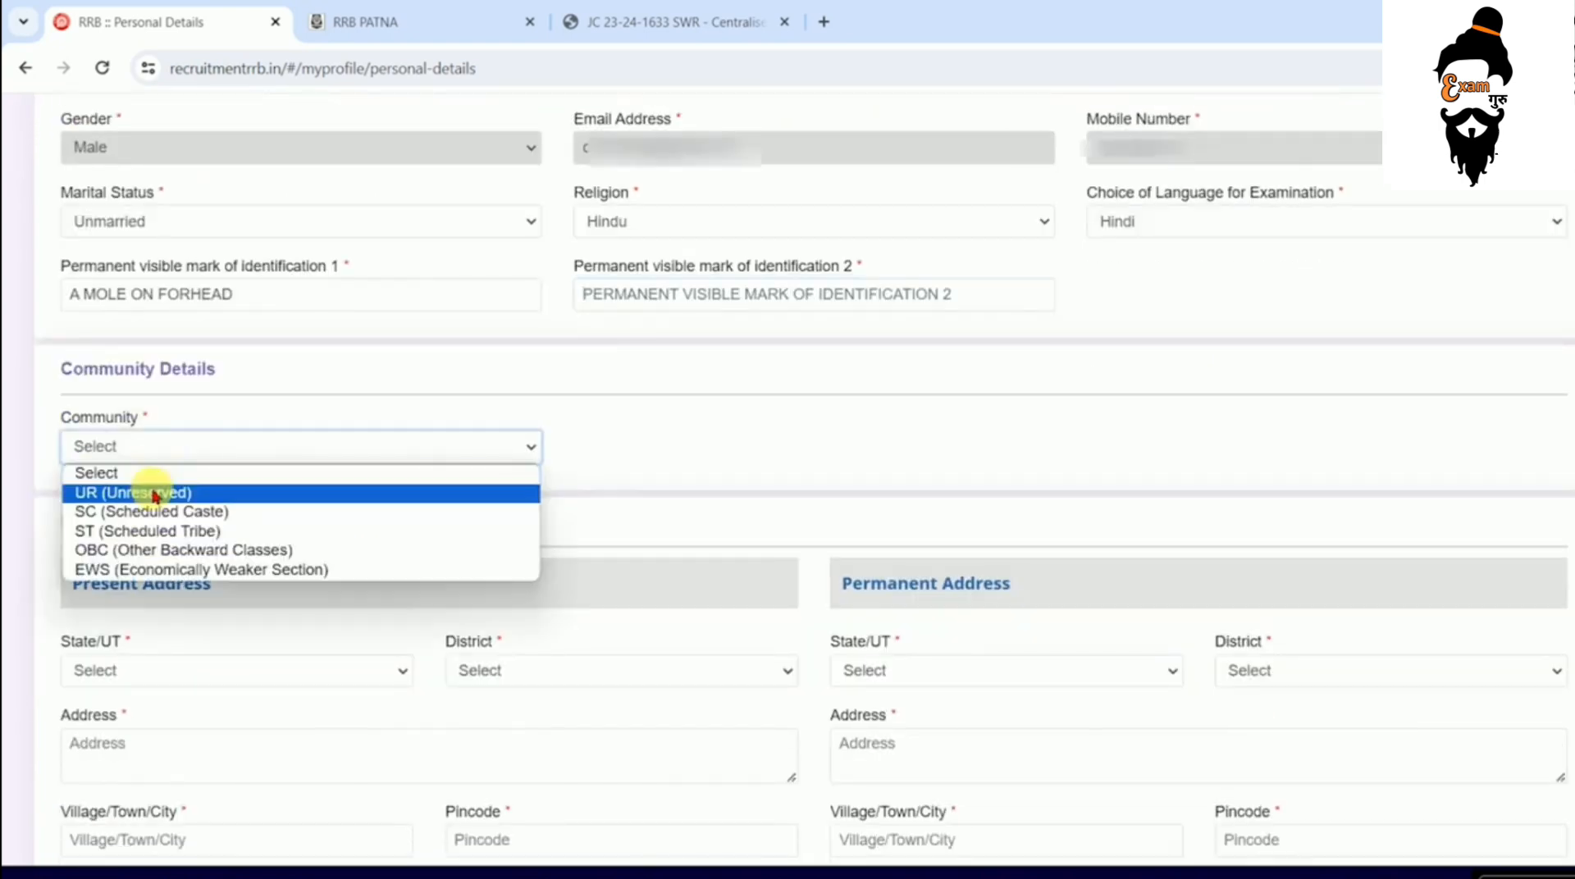
drag(106, 418, 125, 418)
click(130, 448)
click(131, 493)
- Set the community to SC (Scheduled Caste), agree to the reservation notice, and go to the Certificate No field
click(138, 447)
click(140, 511)
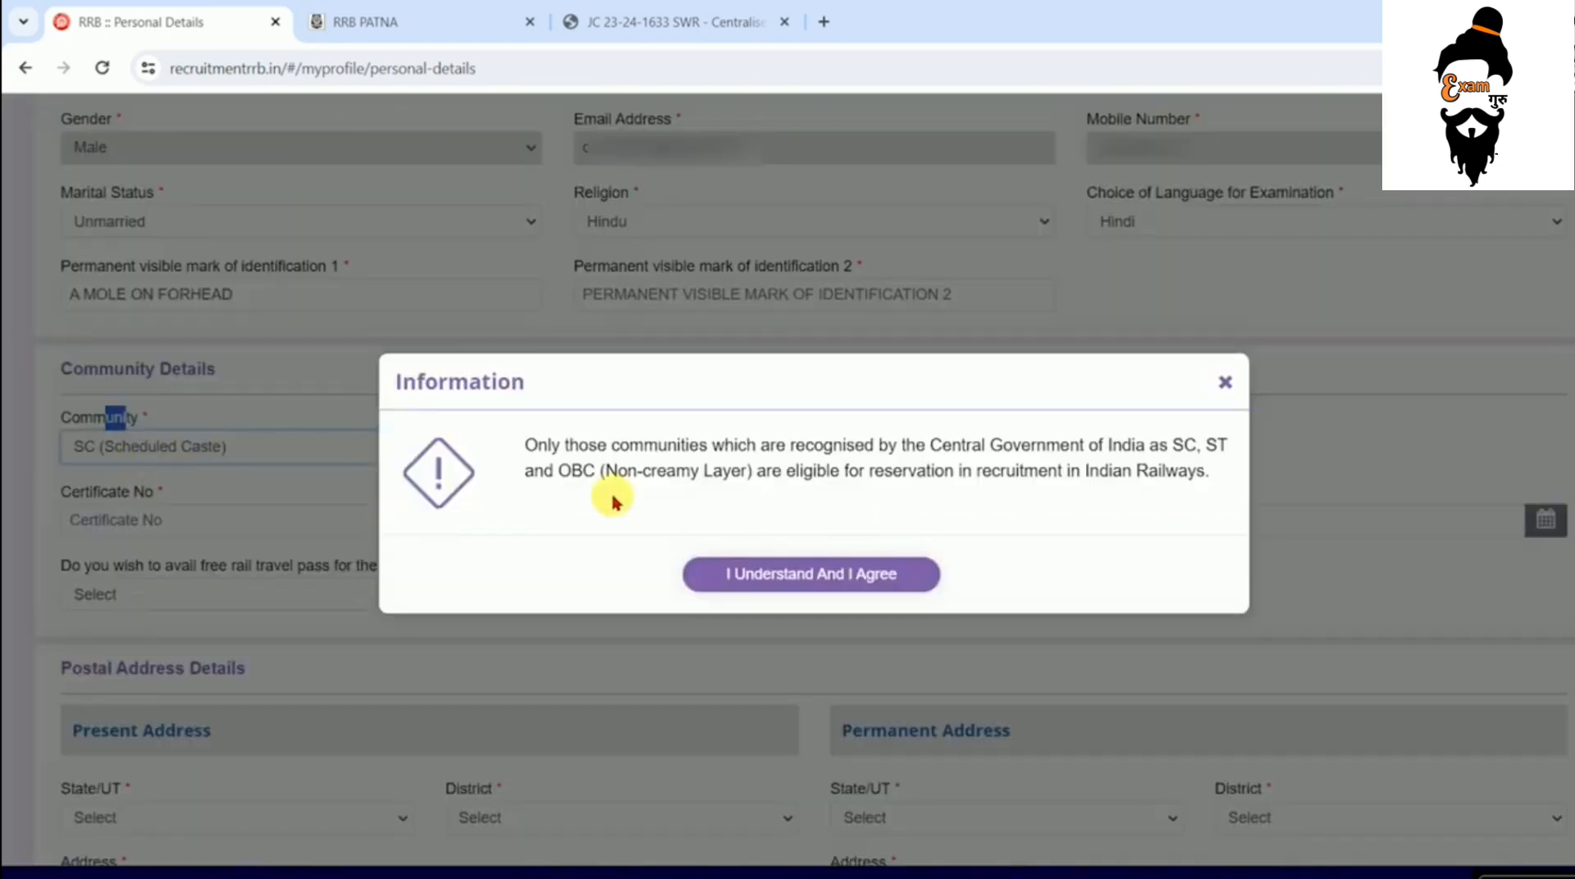
drag(643, 447, 1038, 463)
click(1029, 465)
click(804, 579)
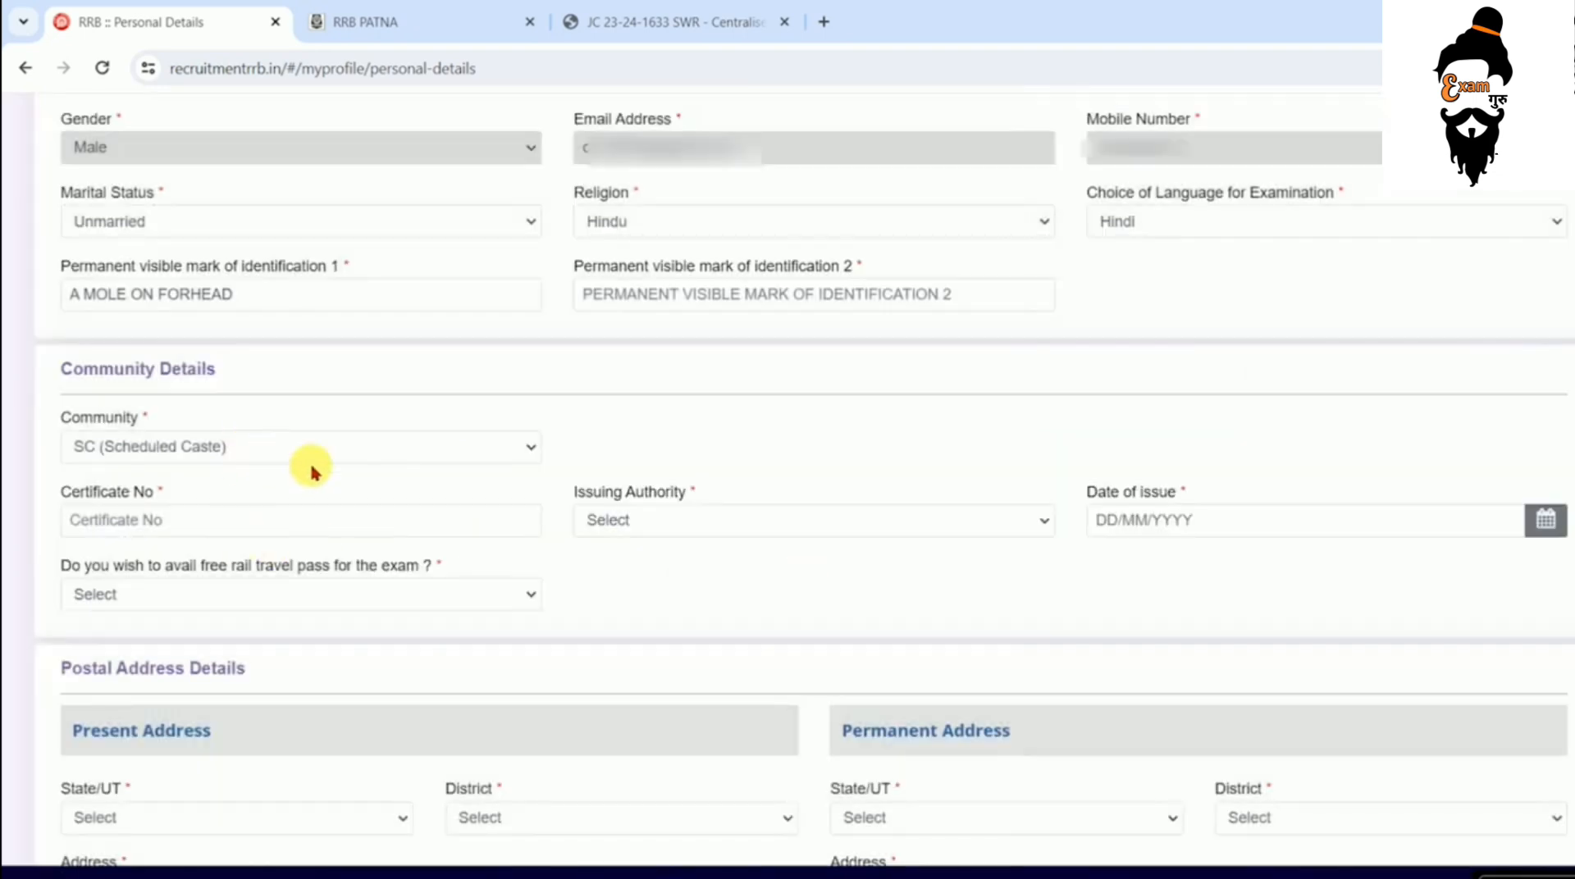
click(167, 537)
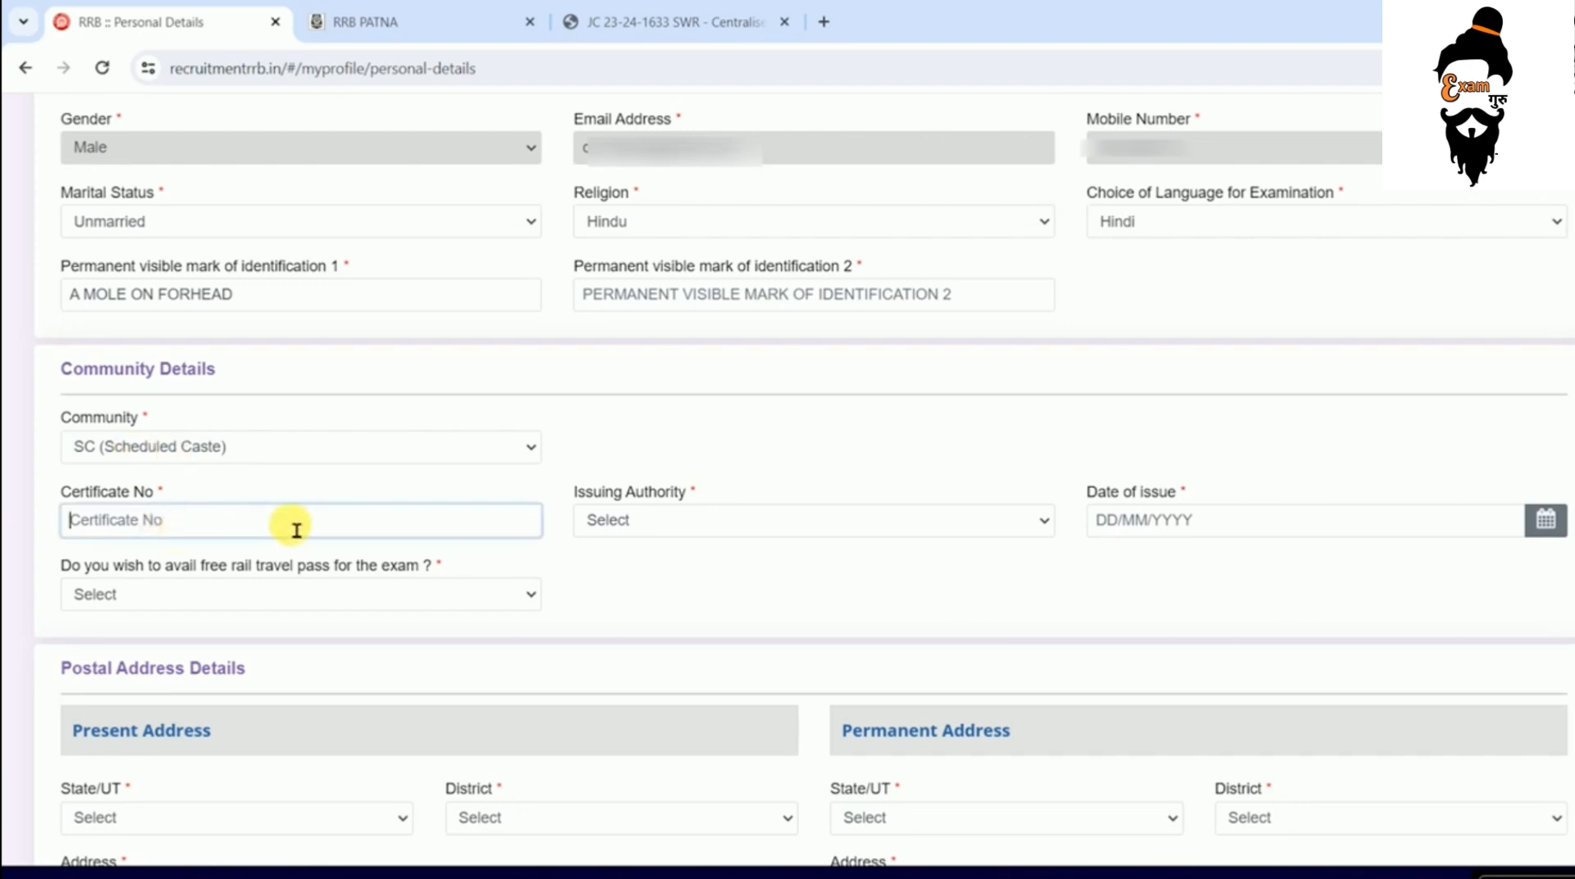
- Set the SC certificate's issuing authority to Revenue Officers not below the rank of Tehsildar and its issuing state to BIHAR
click(677, 527)
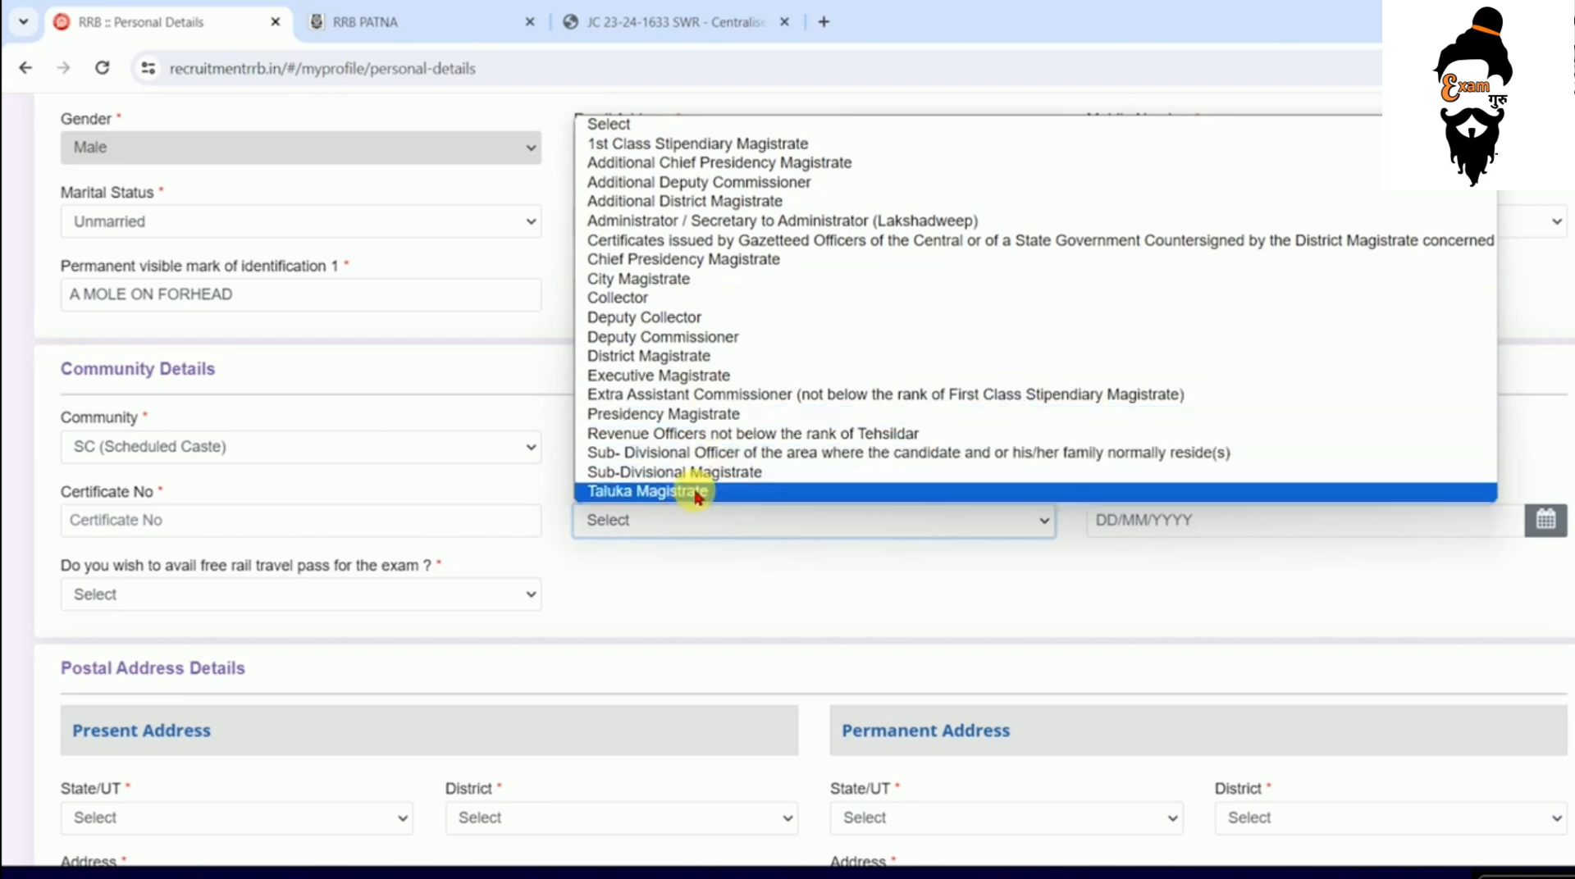
click(752, 433)
click(1148, 520)
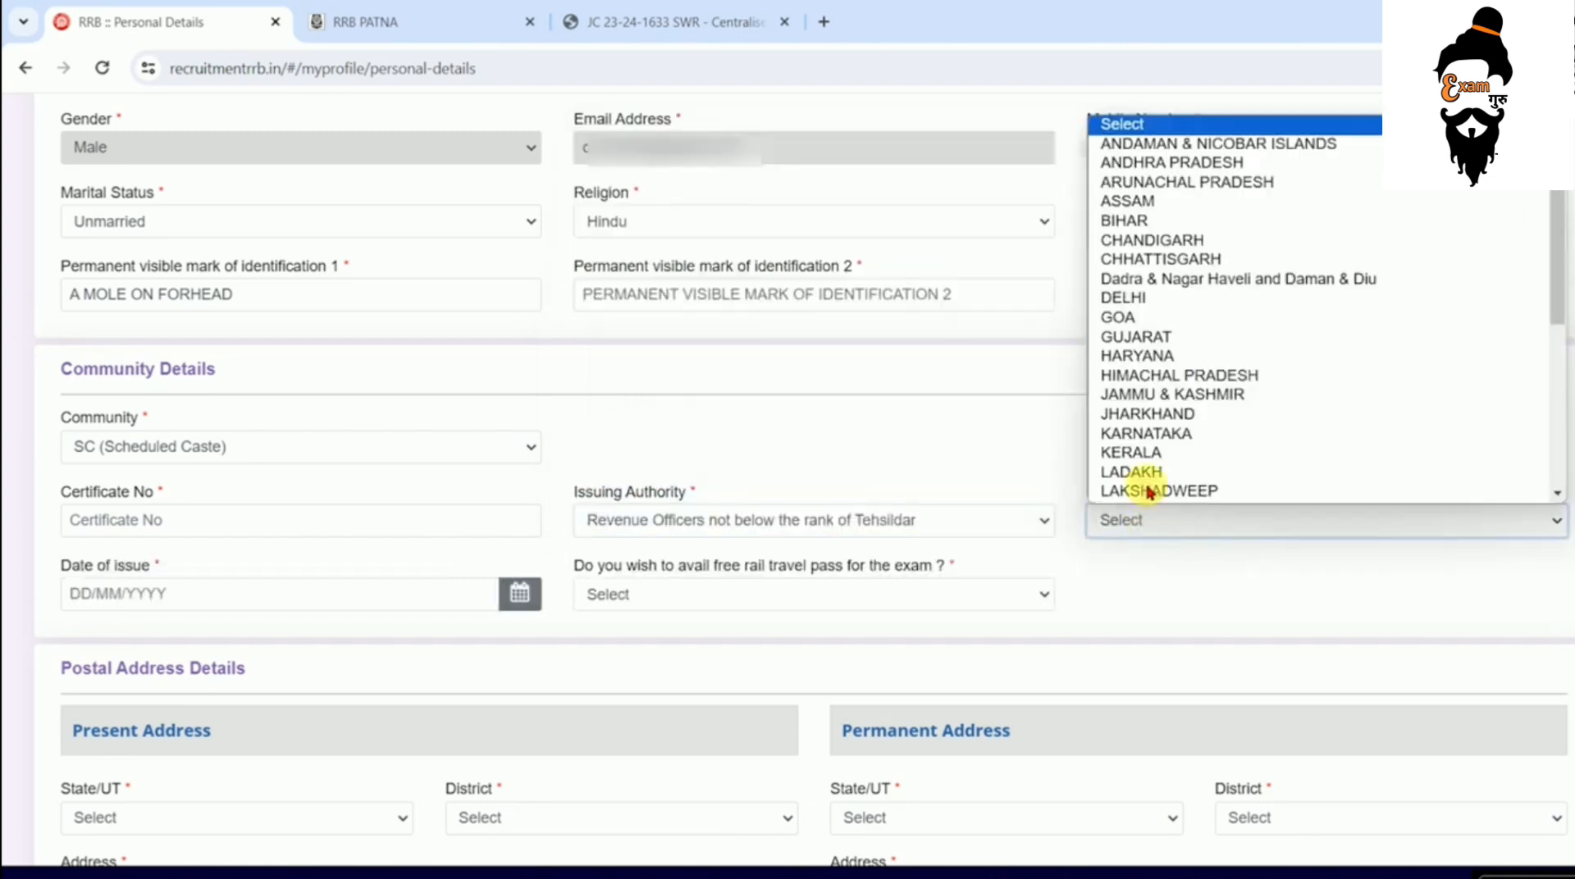
click(1125, 235)
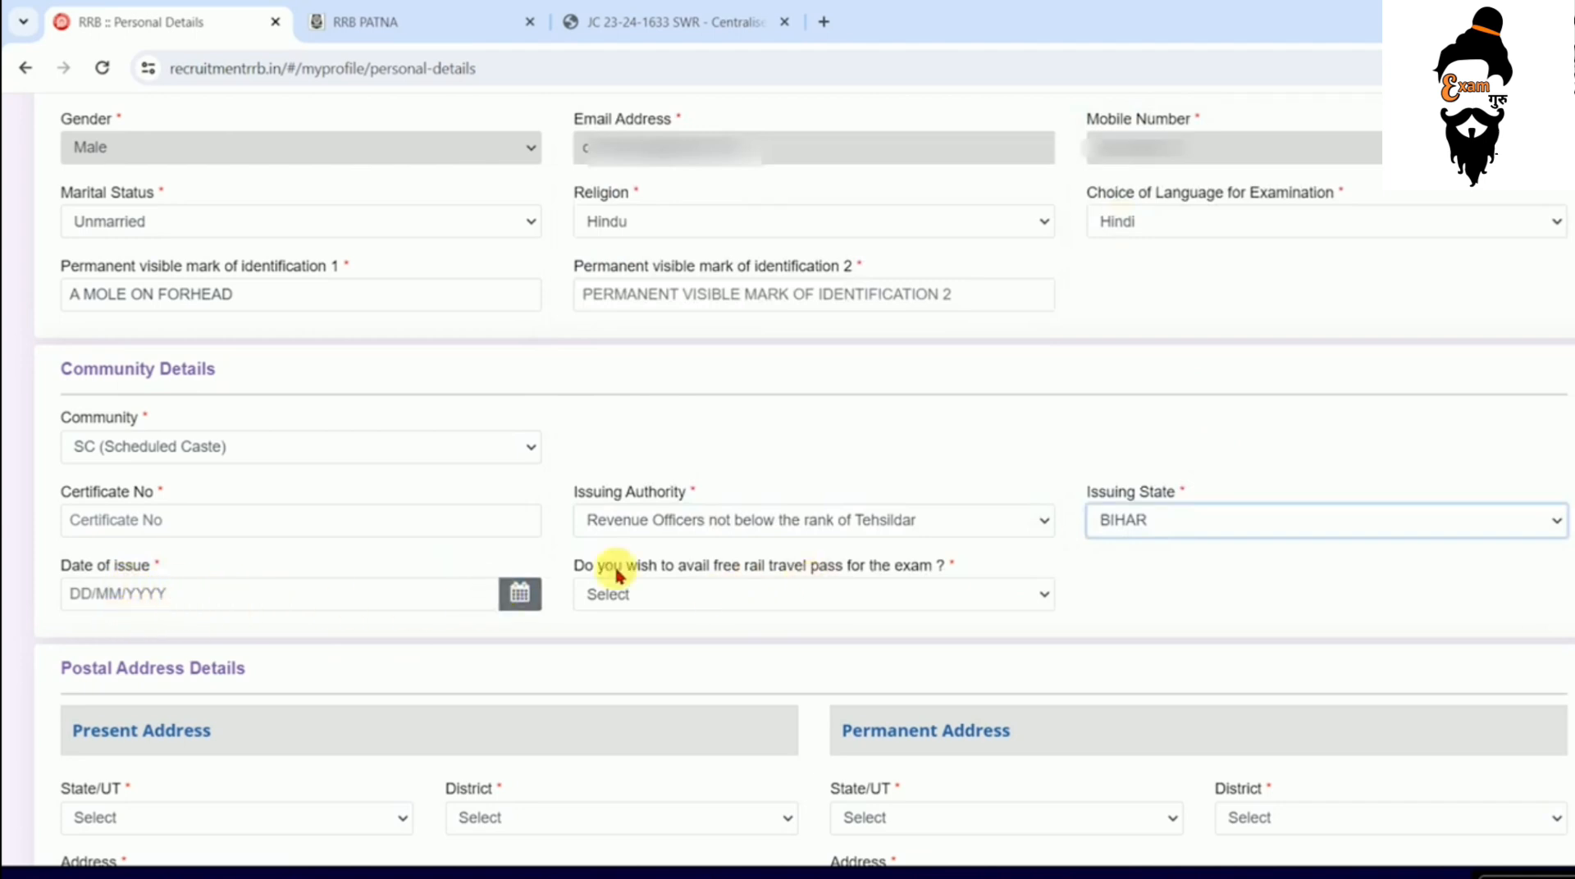
- Choose Yes for the free rail travel pass for the exam and go to the nearest railway station field
drag(775, 566, 853, 566)
click(853, 566)
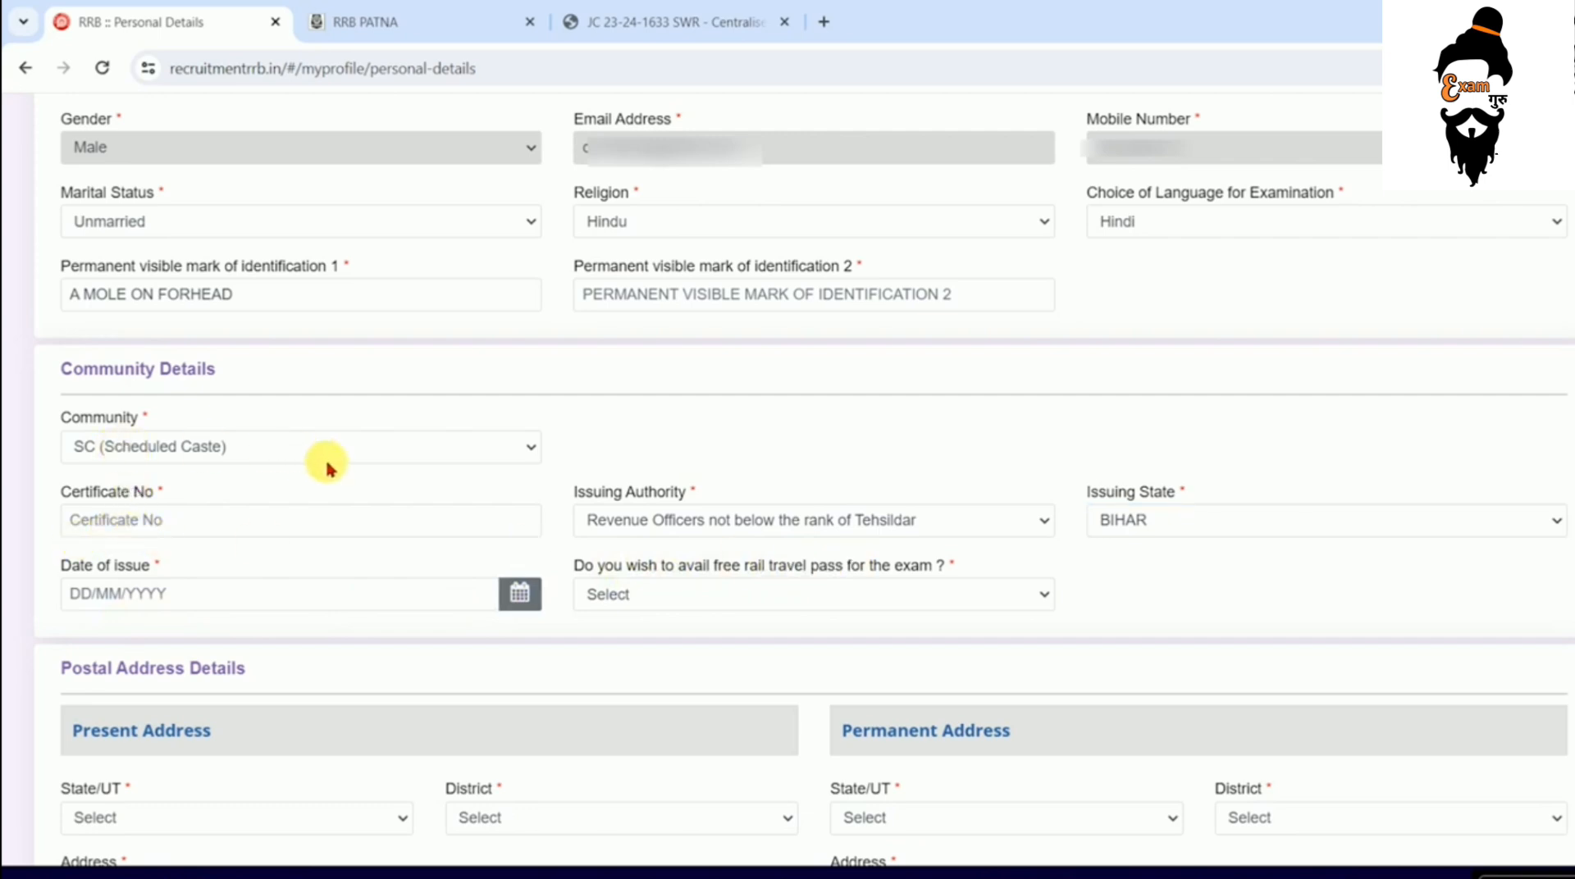
drag(730, 570, 824, 564)
click(824, 565)
click(749, 593)
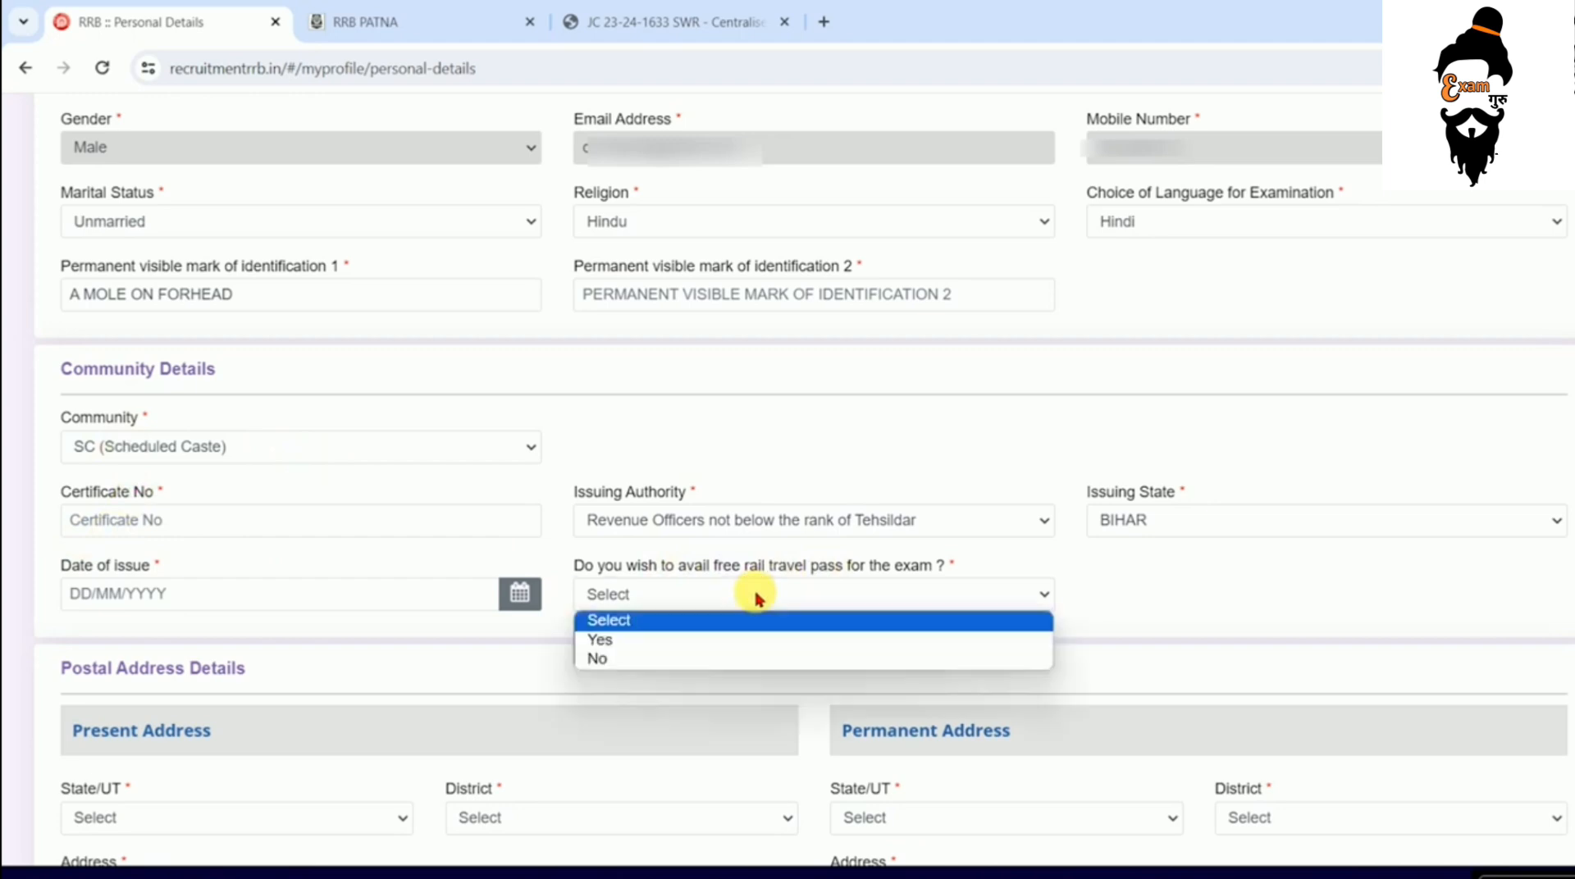
click(648, 642)
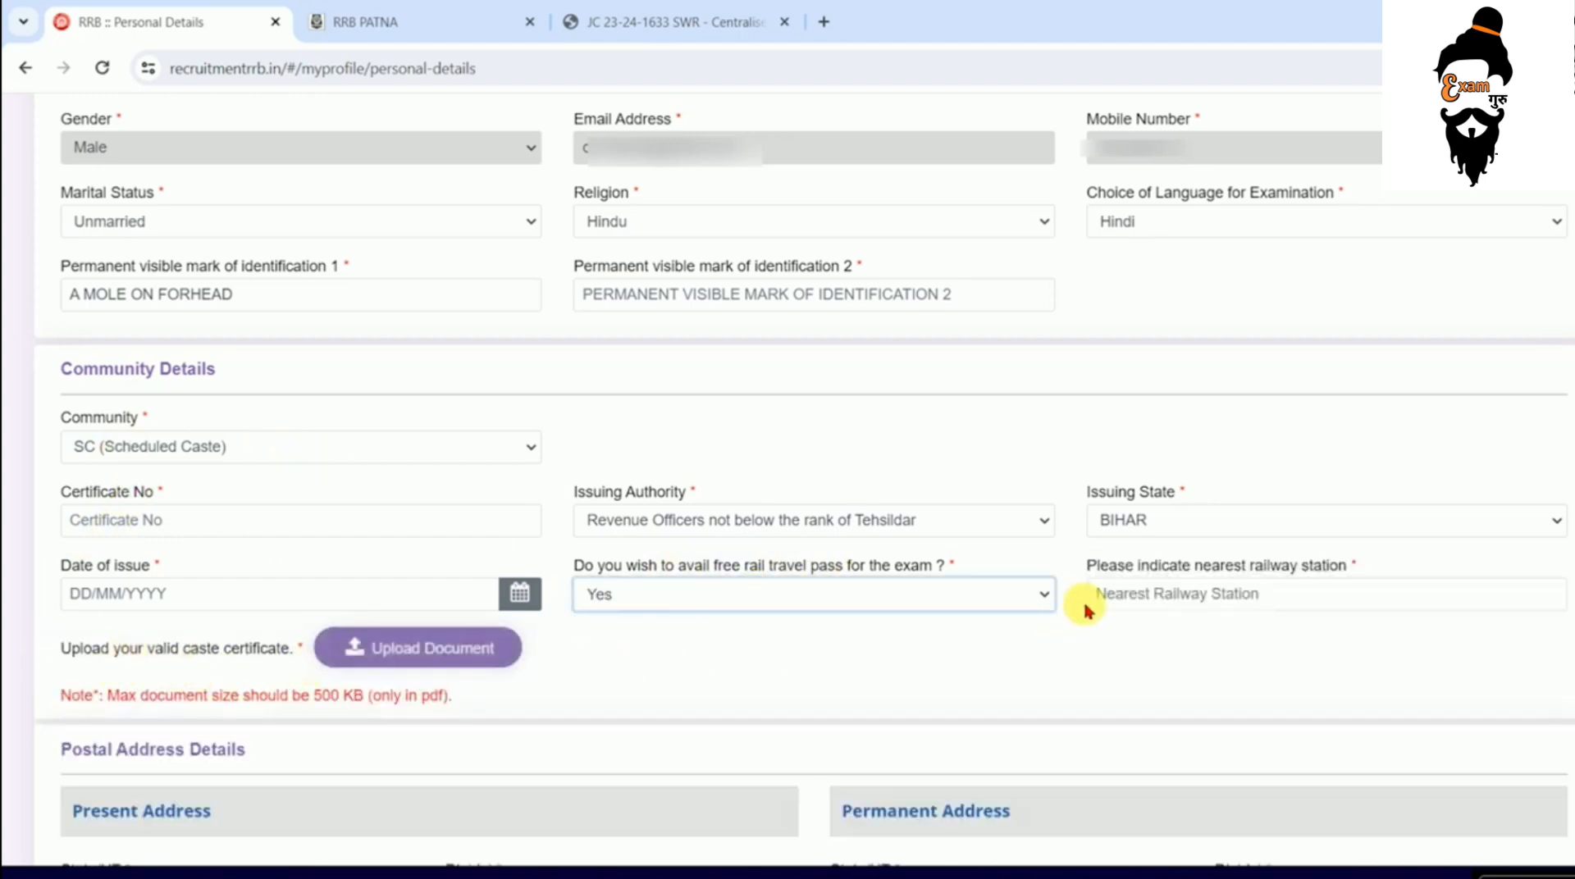
drag(1197, 565, 1345, 565)
click(1230, 593)
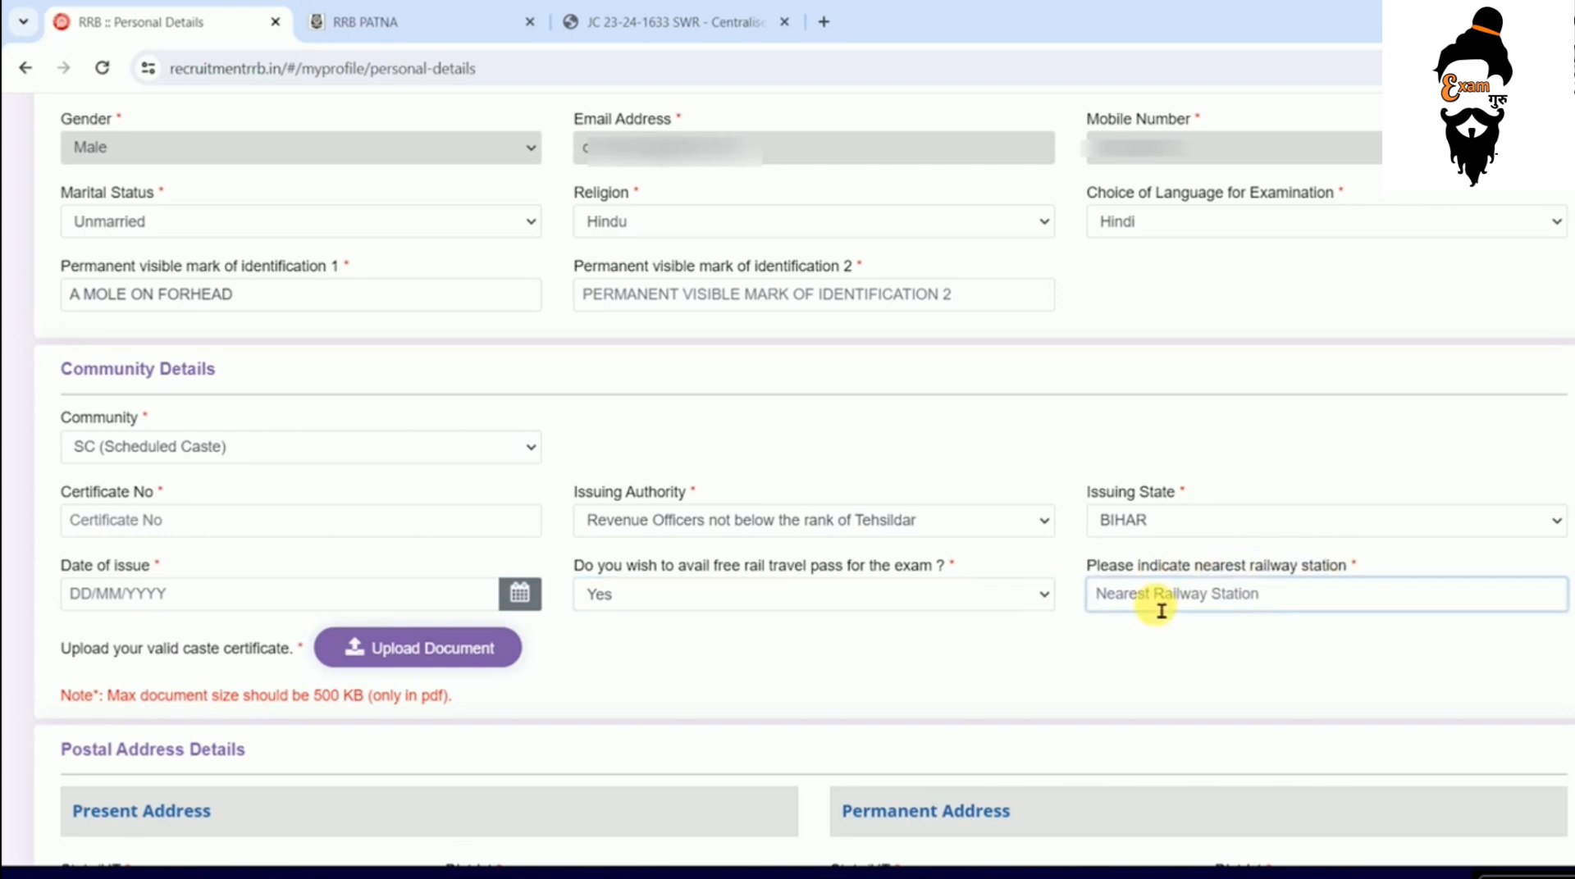
drag(686, 566, 851, 568)
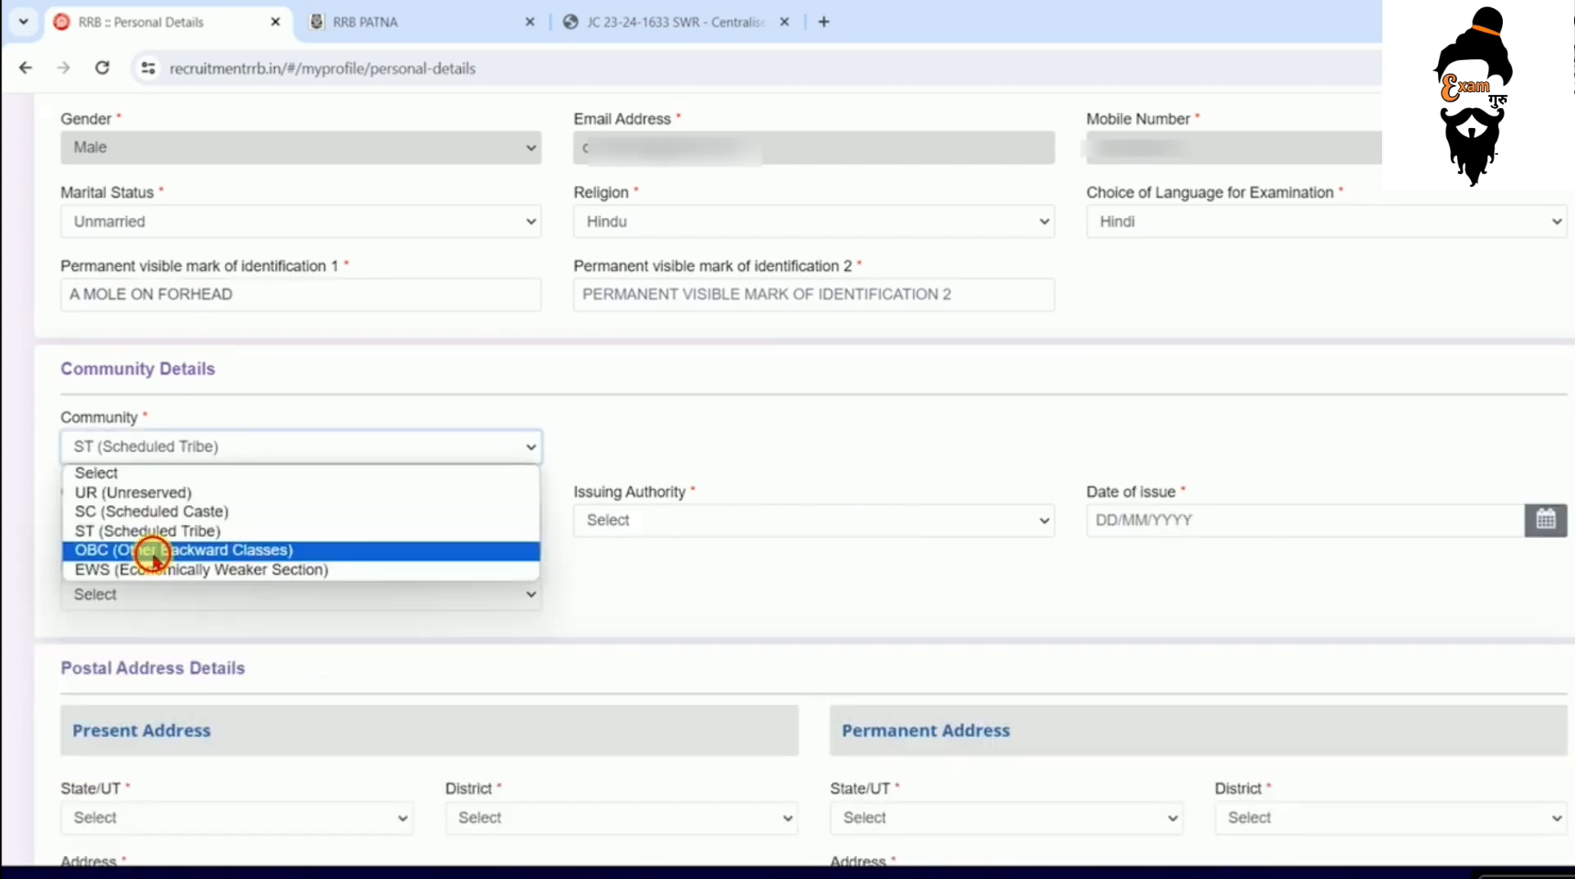
- Set the community to OBC (Other Backward Classes) and agree to the reservation notice
click(151, 550)
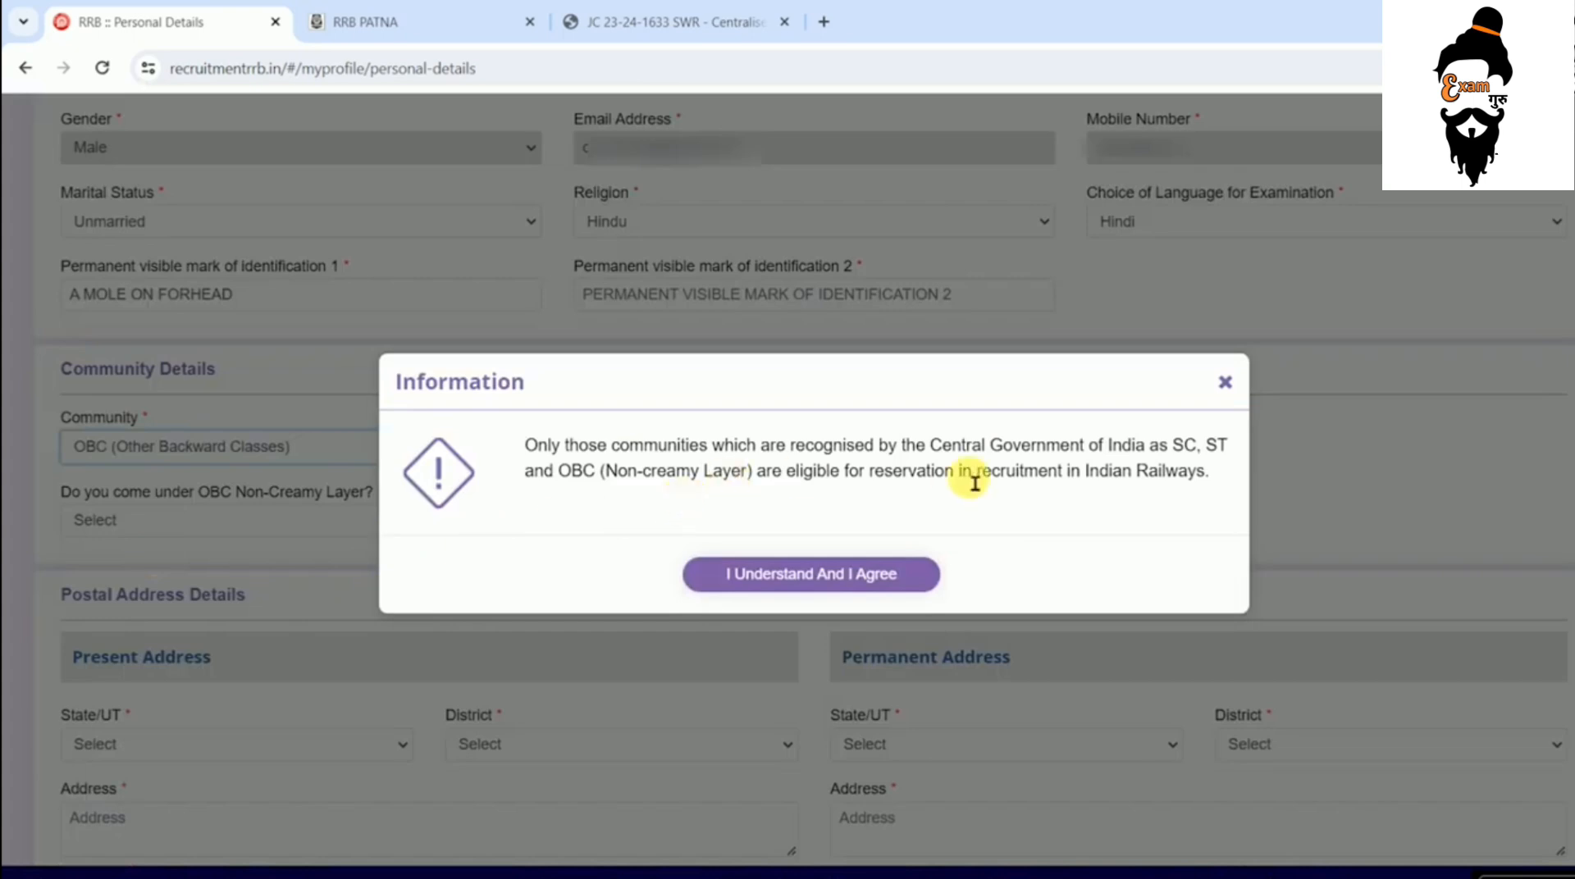
drag(608, 488, 752, 483)
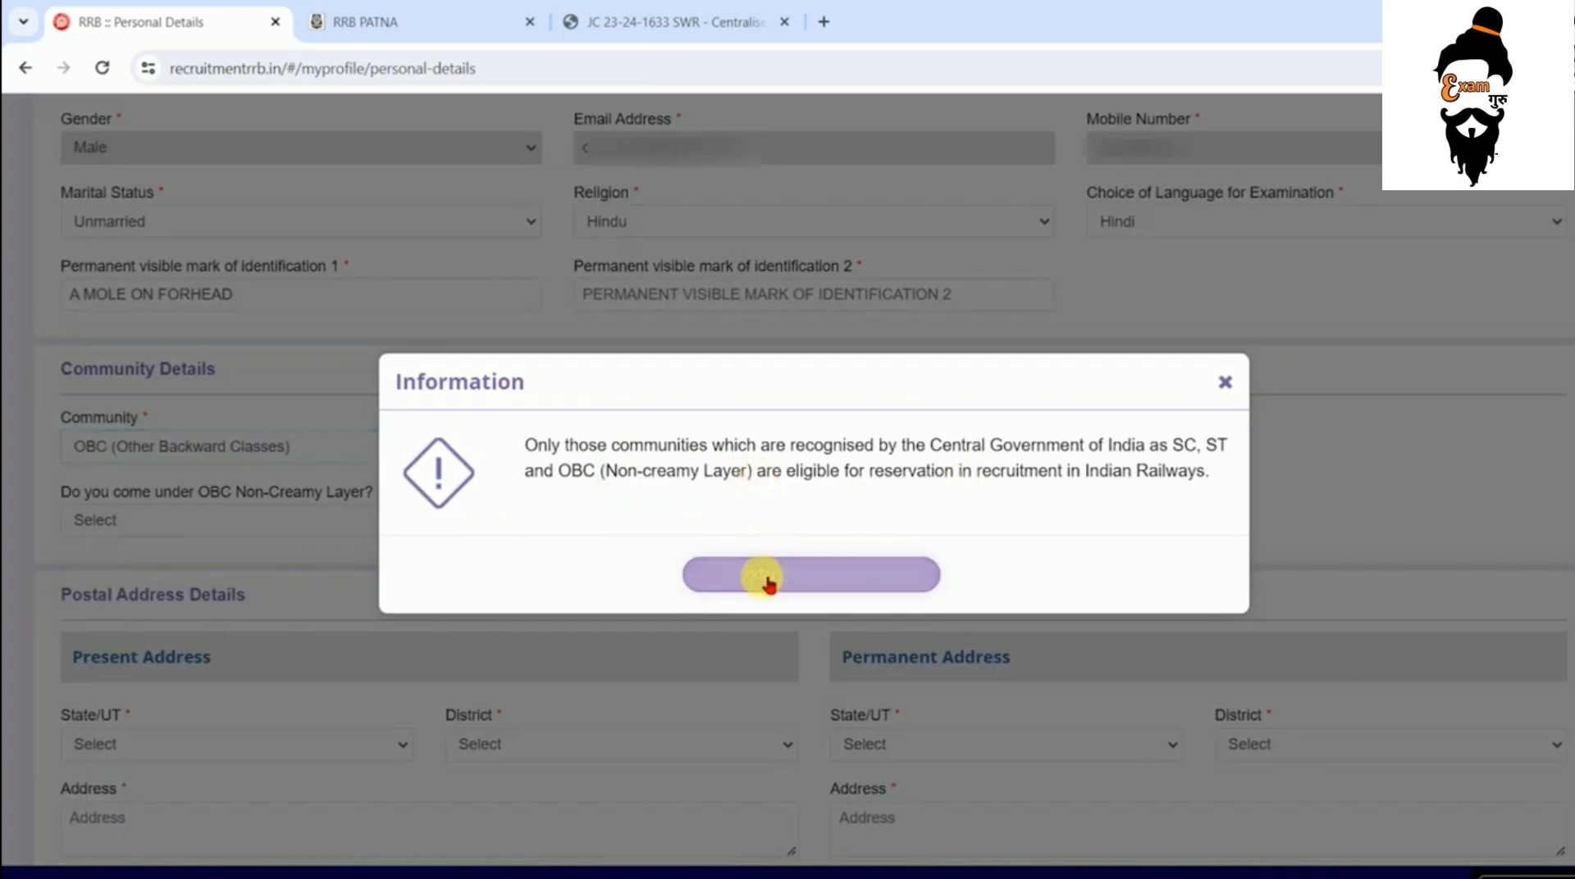
click(766, 574)
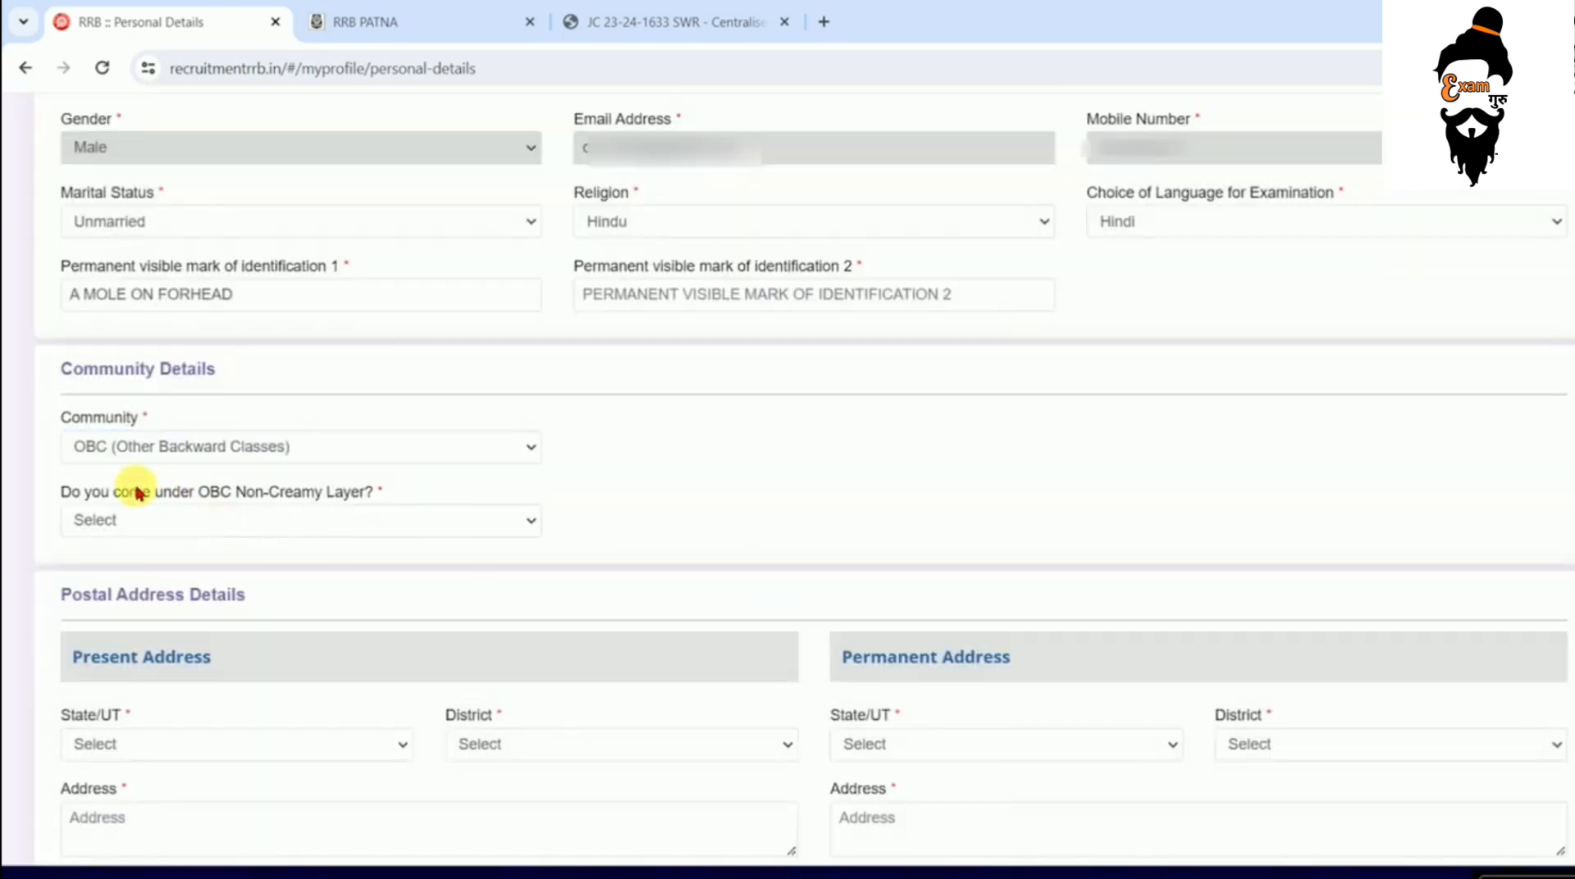
- Answer Yes to the question about coming under the OBC Non-Creamy Layer
drag(150, 493, 198, 493)
click(198, 493)
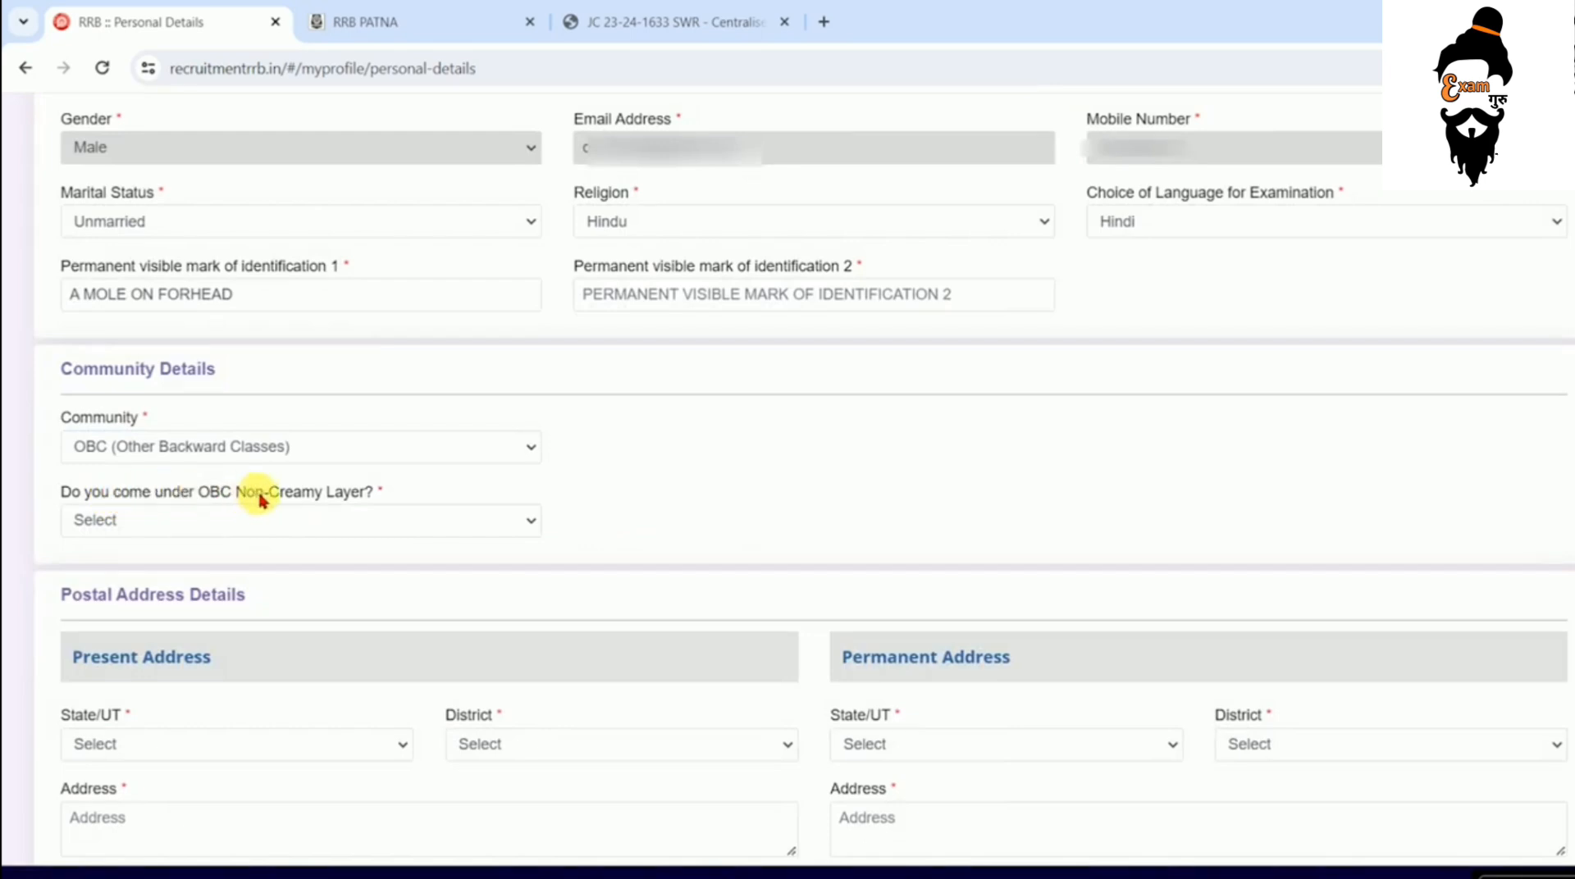
click(273, 523)
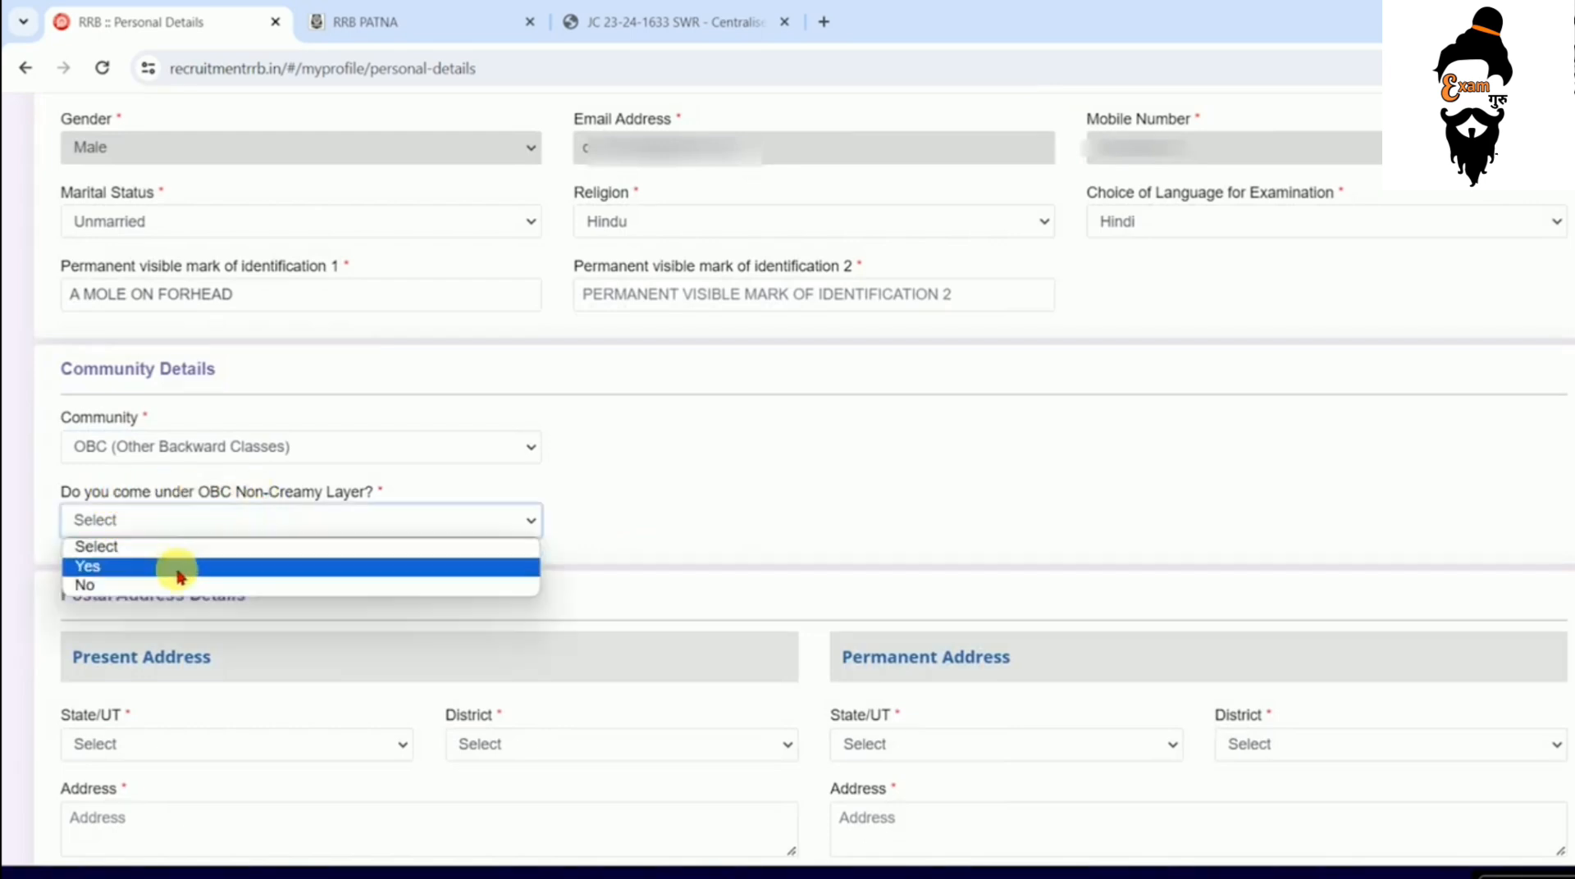
click(178, 568)
click(829, 587)
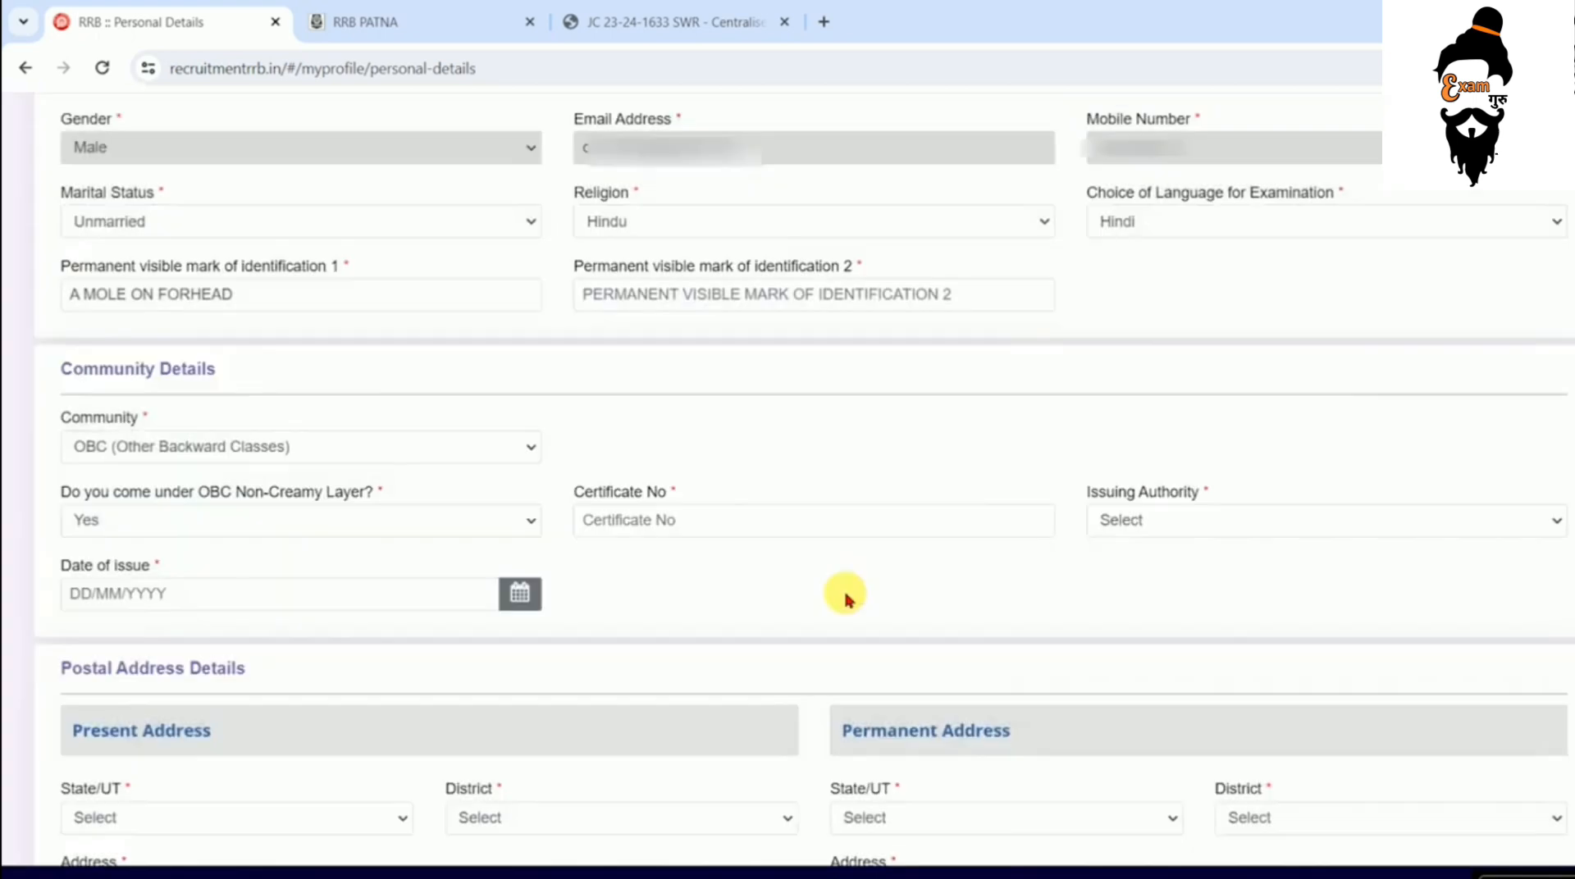
- Set the OBC certificate's issuing authority to Taluka Magistrate and its issuing state to BIHAR
click(702, 535)
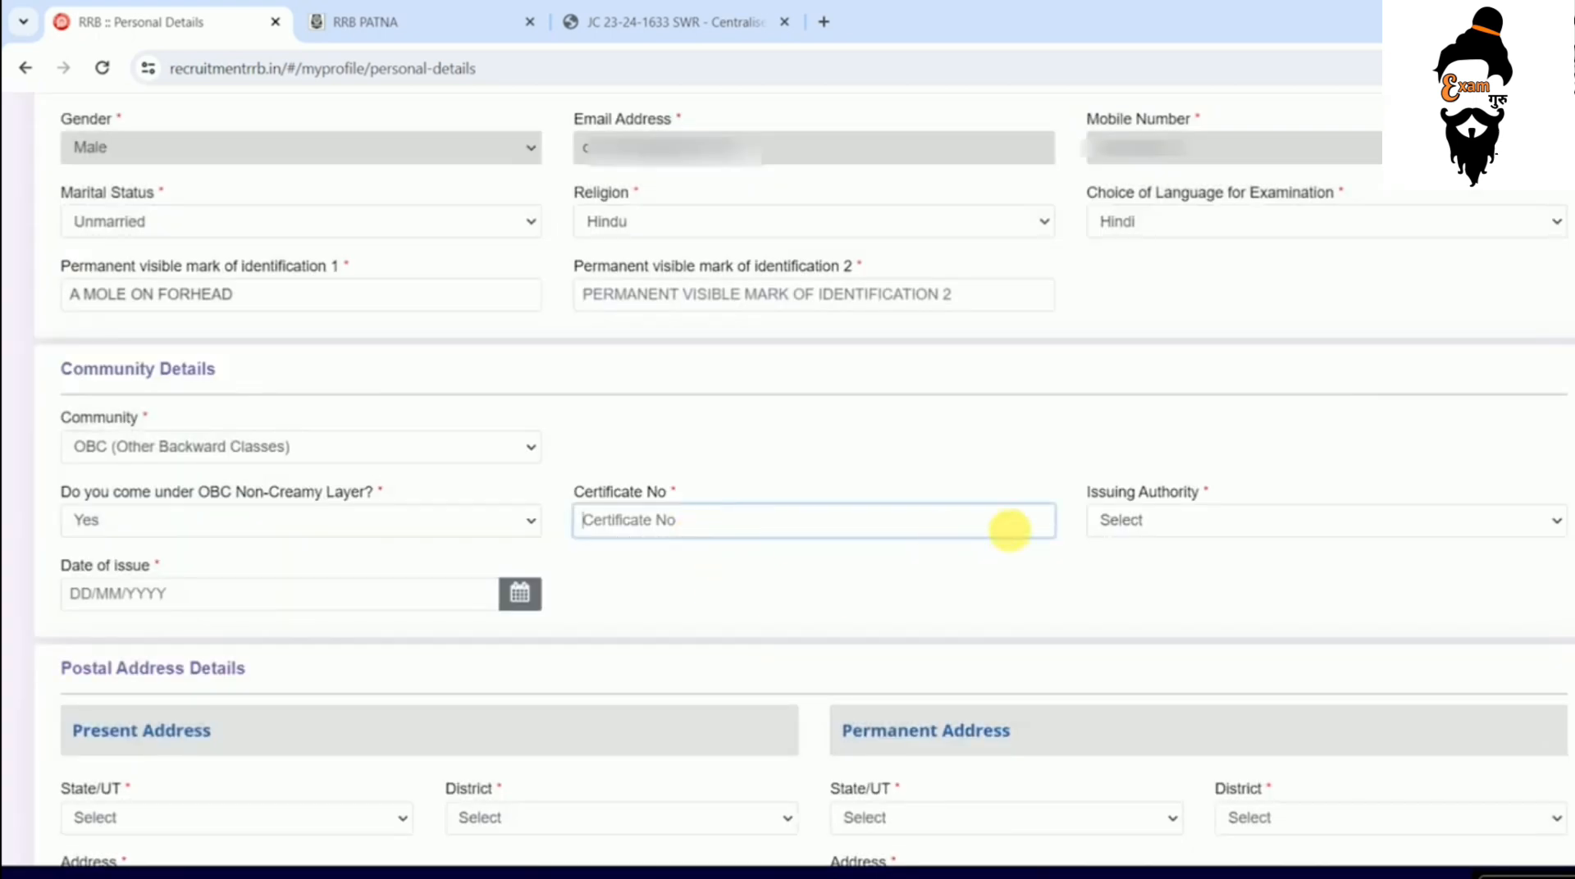
click(1194, 512)
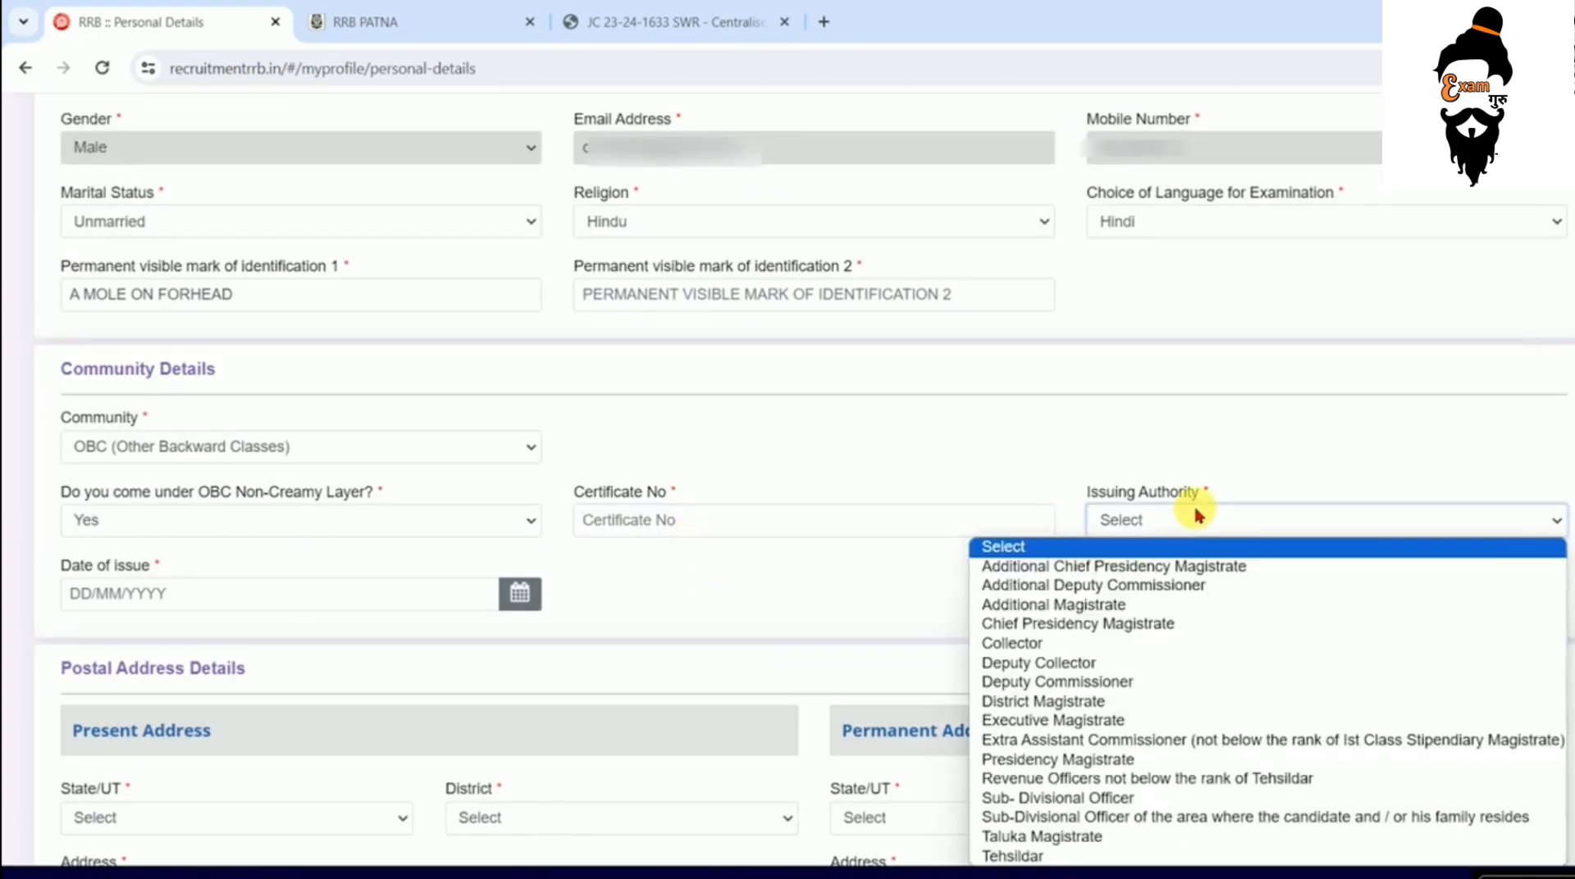
click(1069, 838)
click(202, 597)
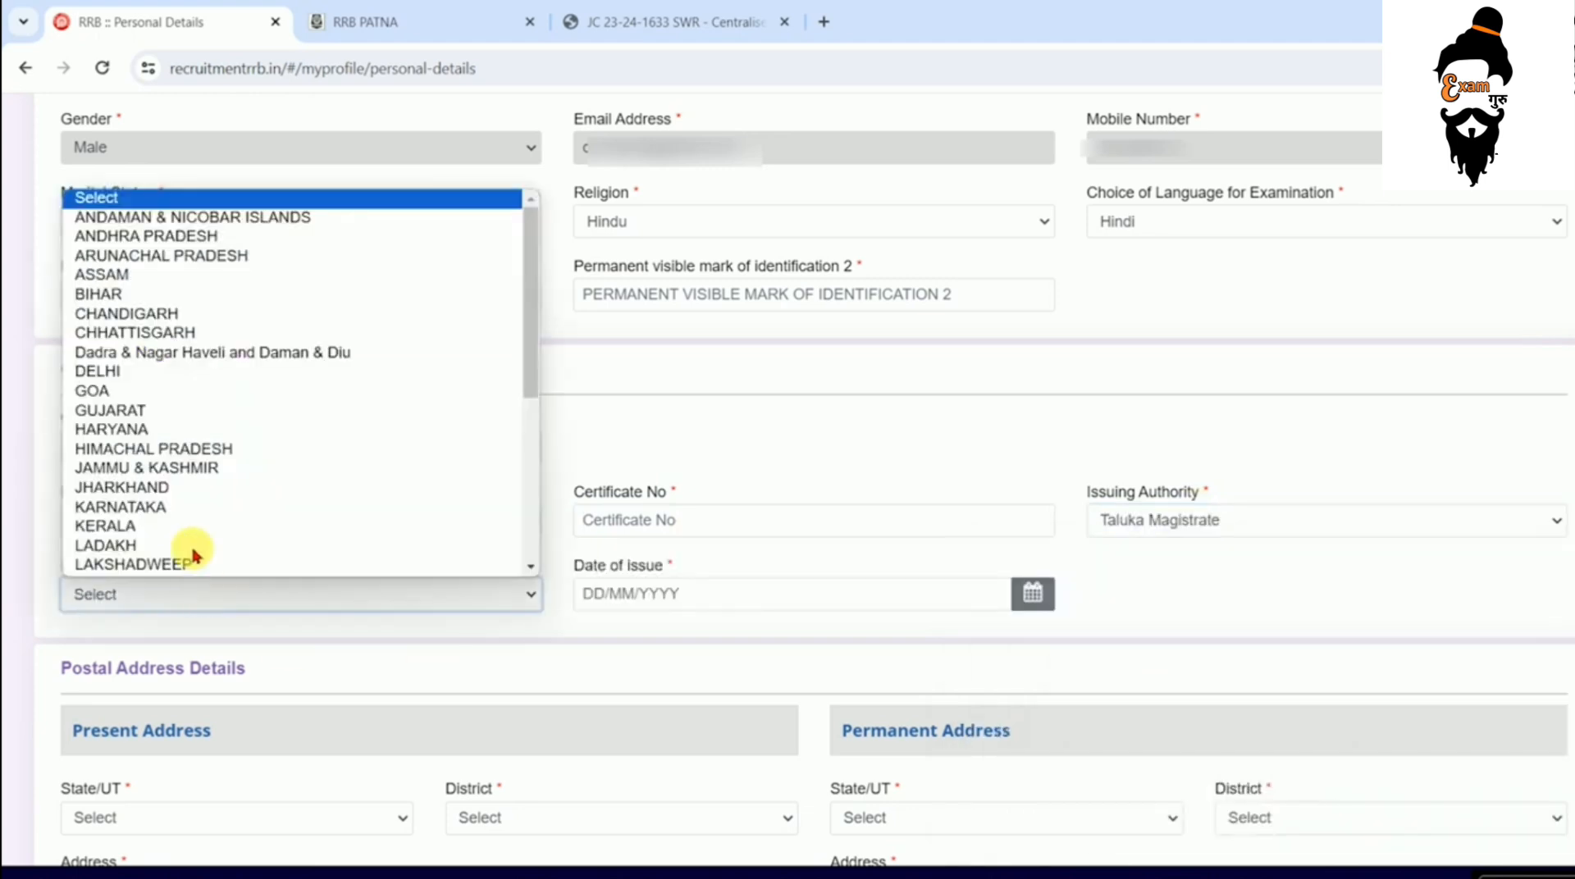
click(149, 292)
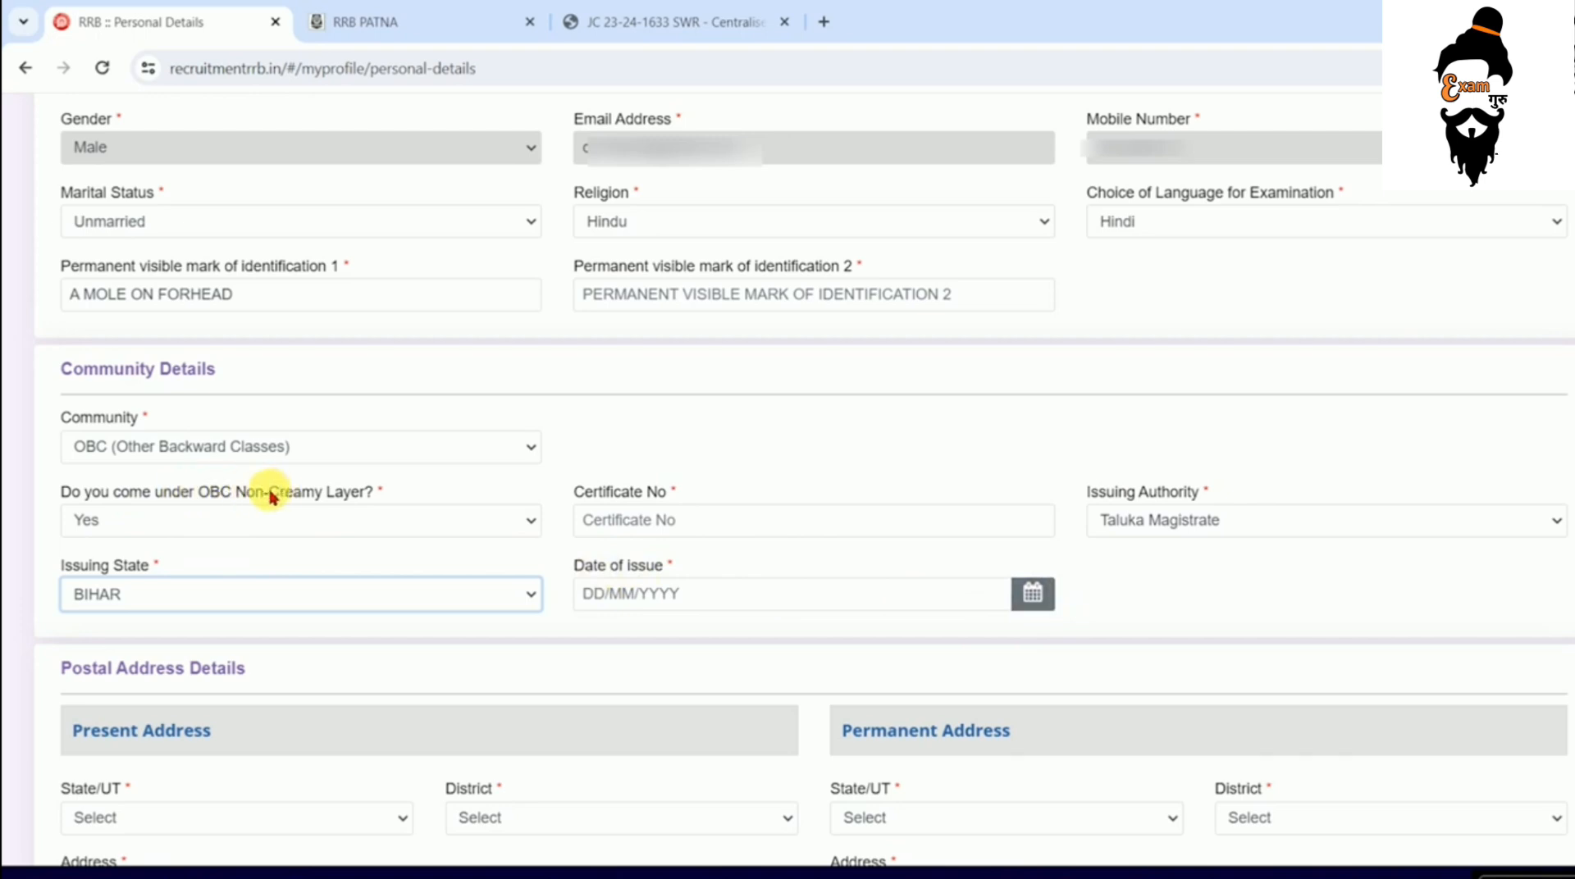
- In the Postal Address Details, set the present address's State/UT to BIHAR and its district to Gopalganj
drag(107, 299, 238, 310)
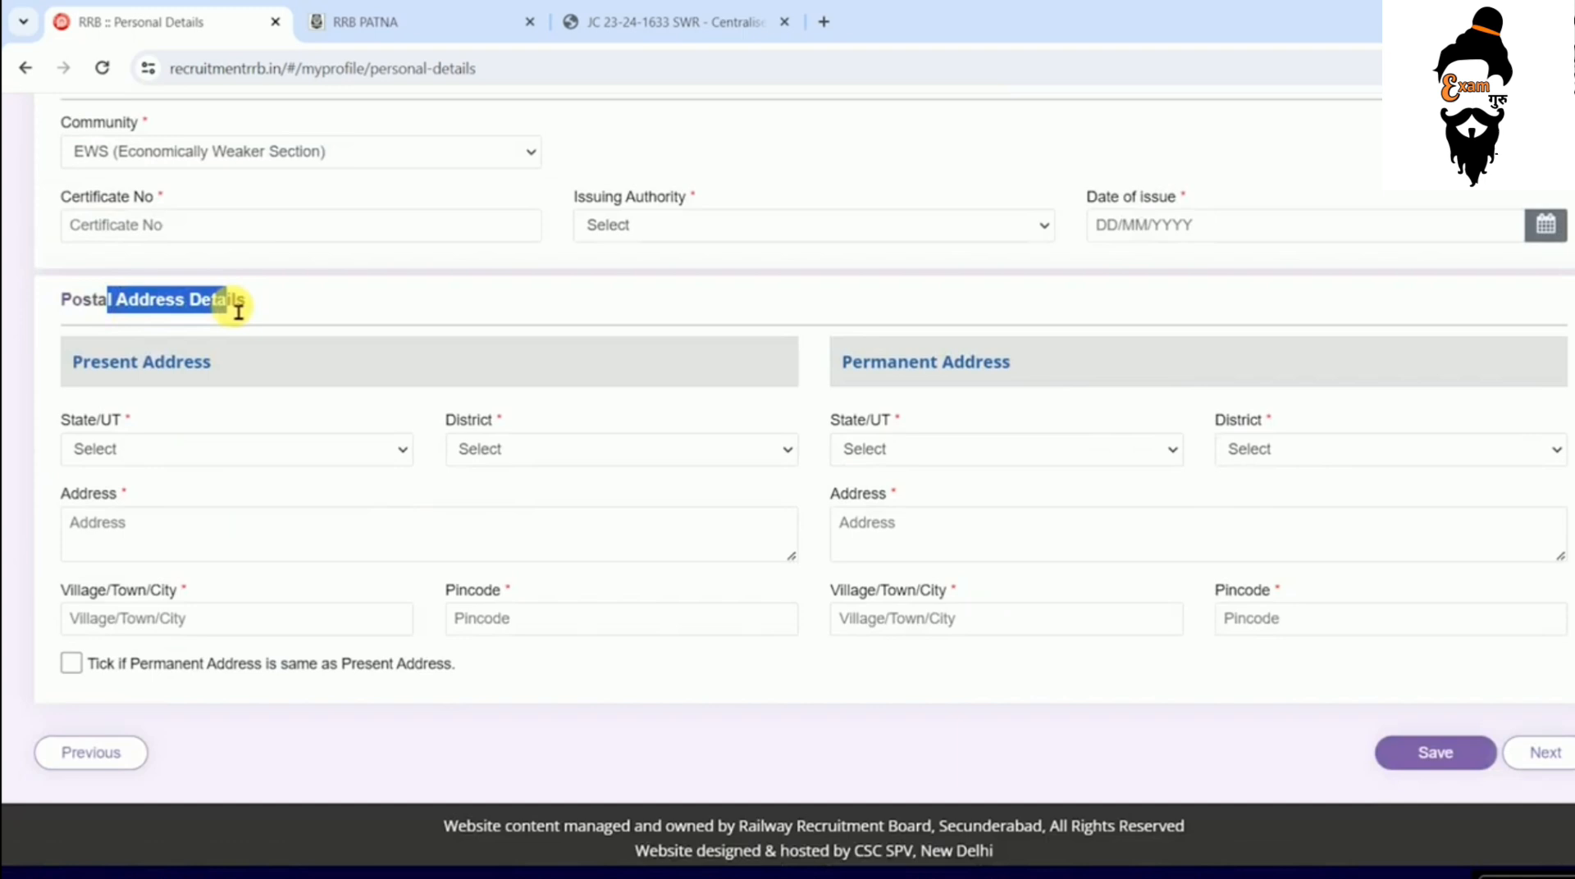
click(237, 311)
drag(128, 304, 252, 305)
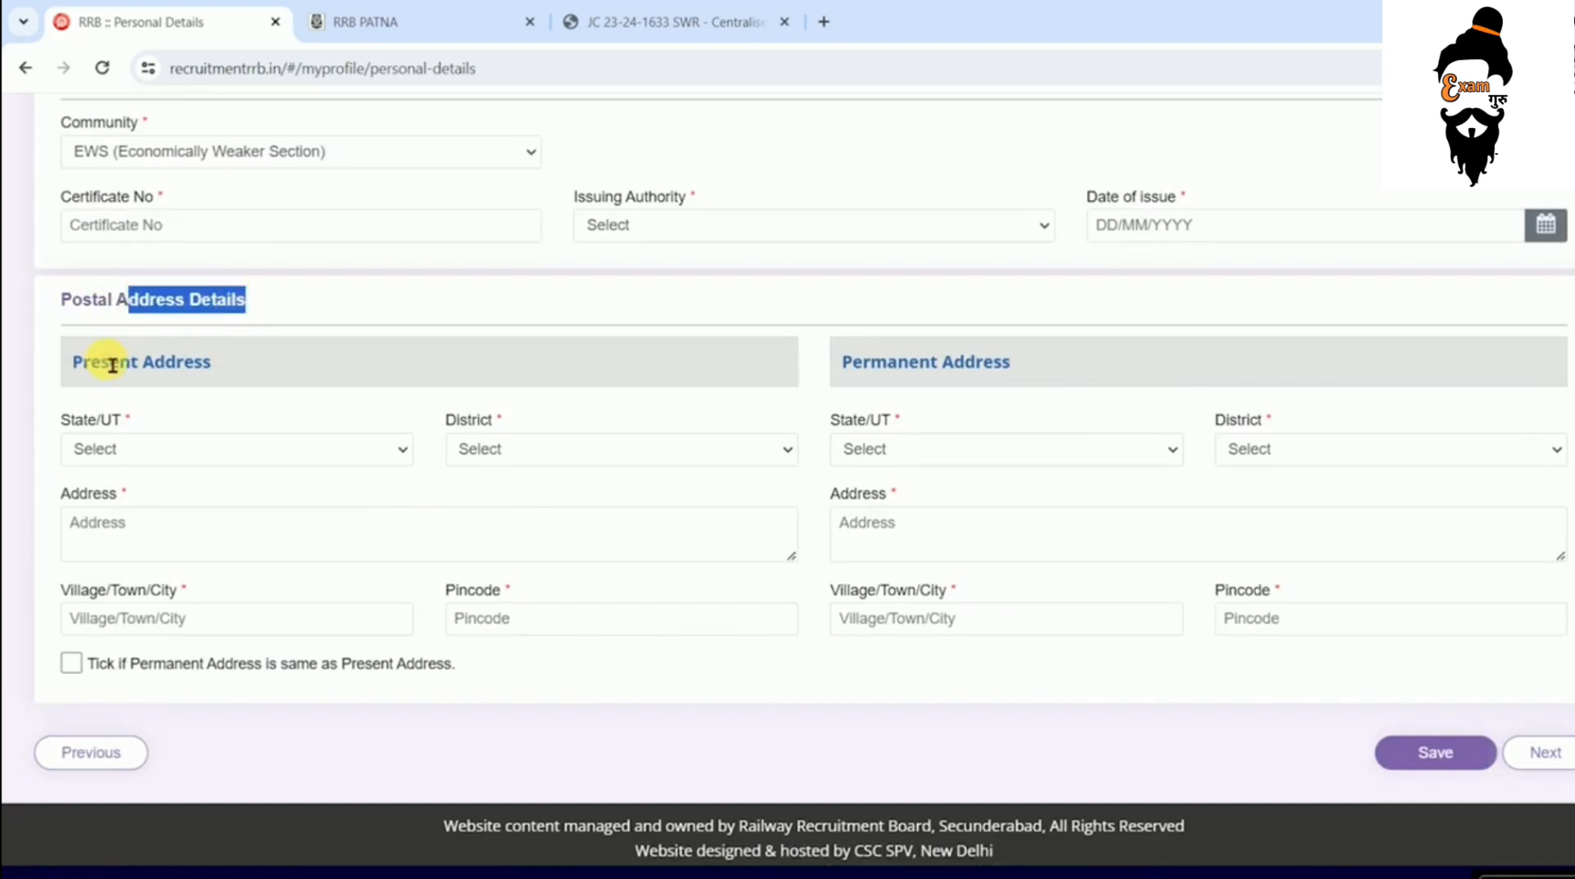
drag(91, 365, 222, 371)
click(123, 451)
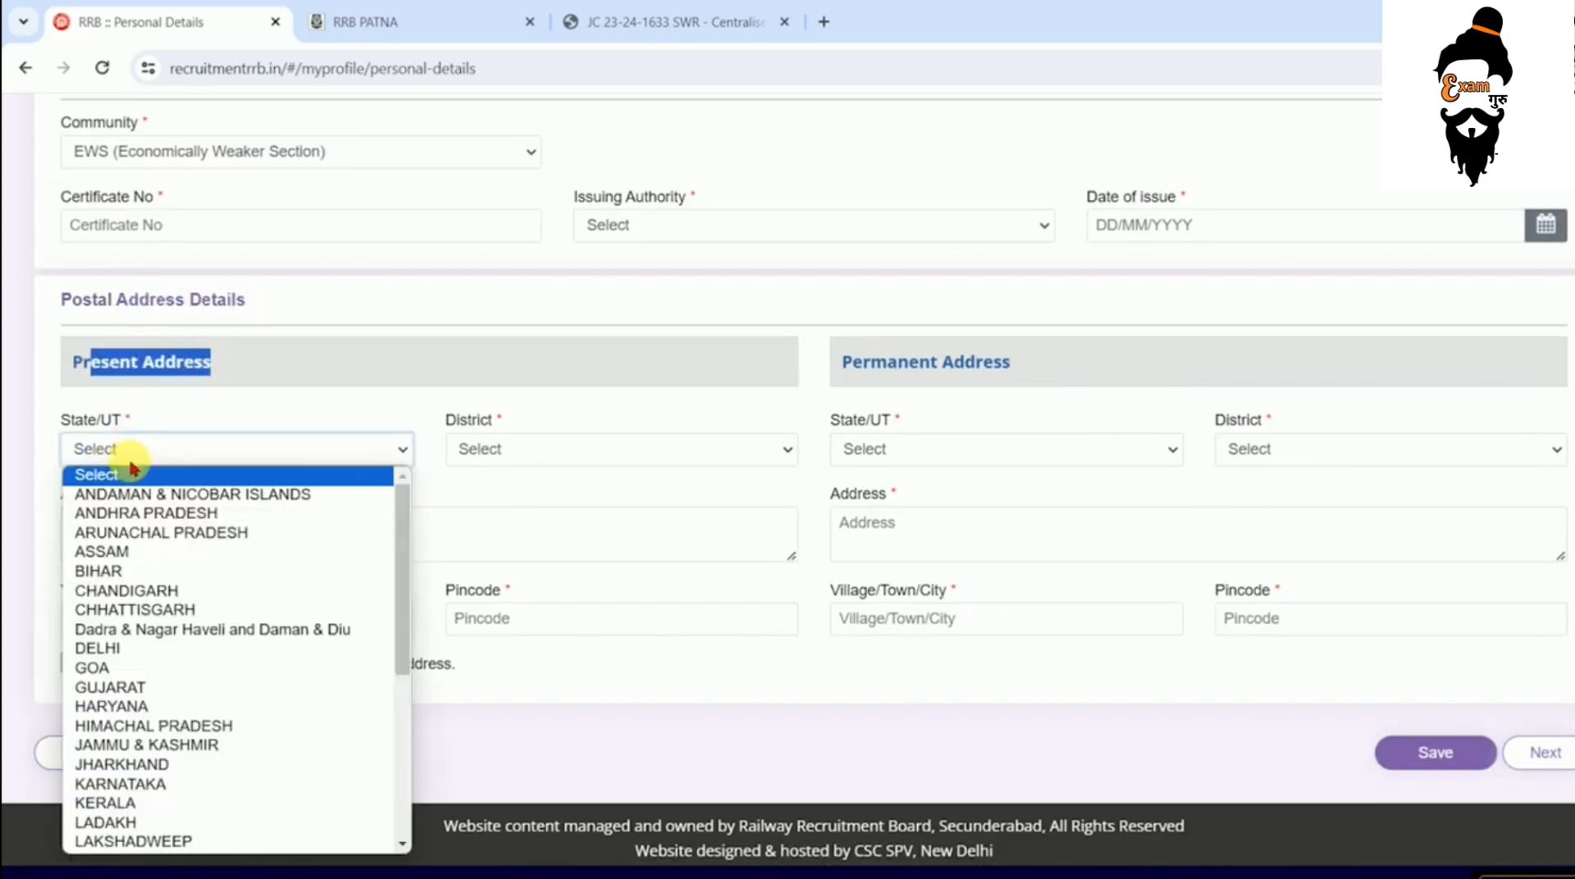
click(126, 562)
click(534, 450)
click(495, 687)
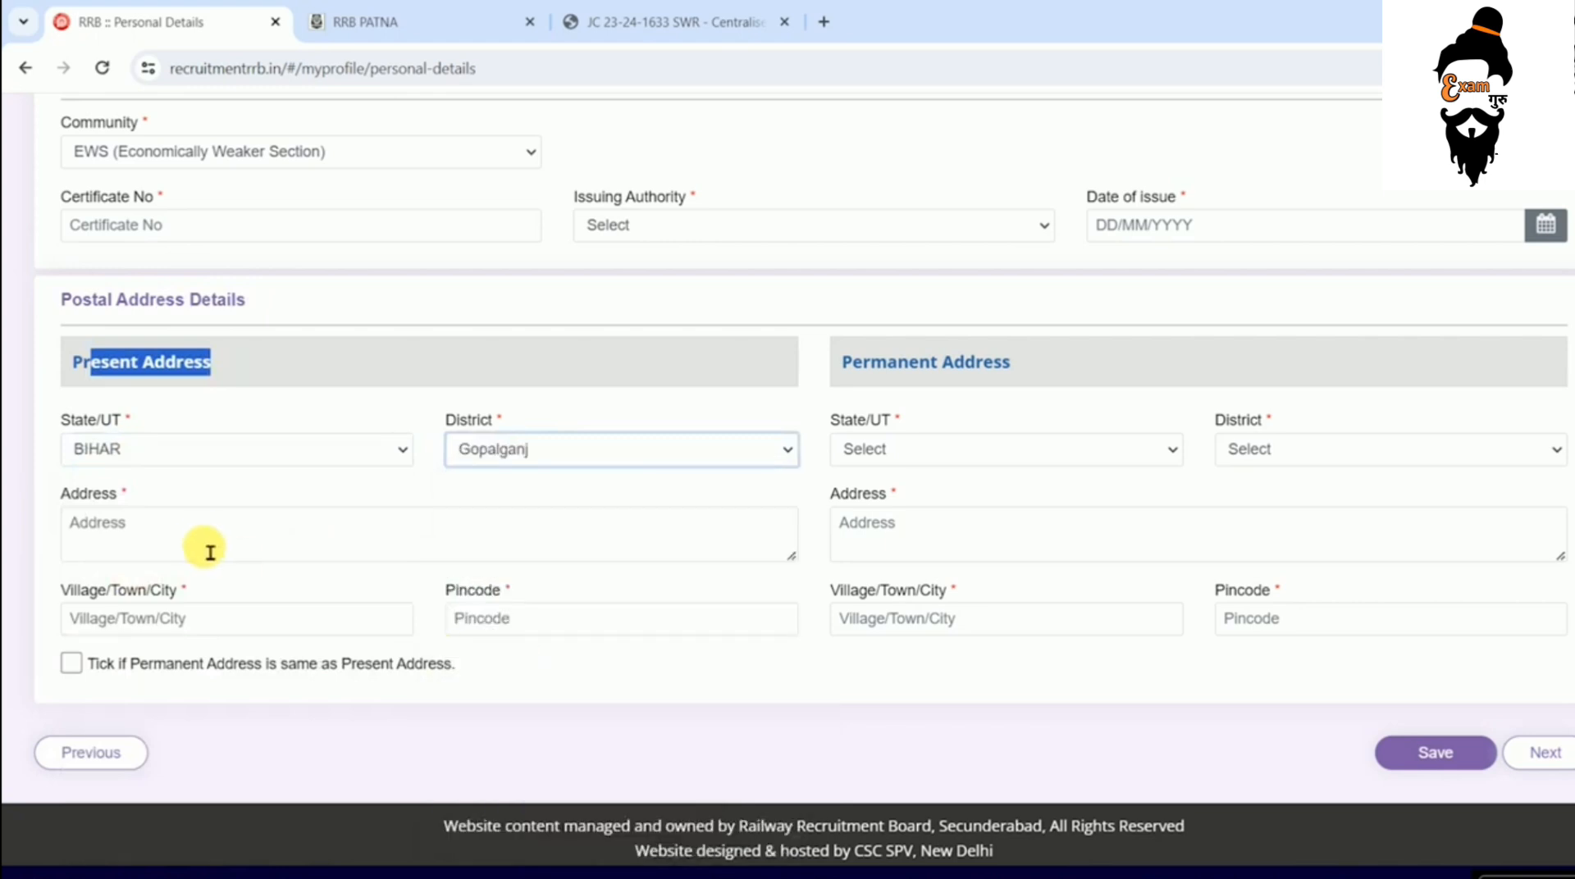
- Go through the present address's Address, Village/Town/City and Pincode fields and the Permanent Address section
click(202, 544)
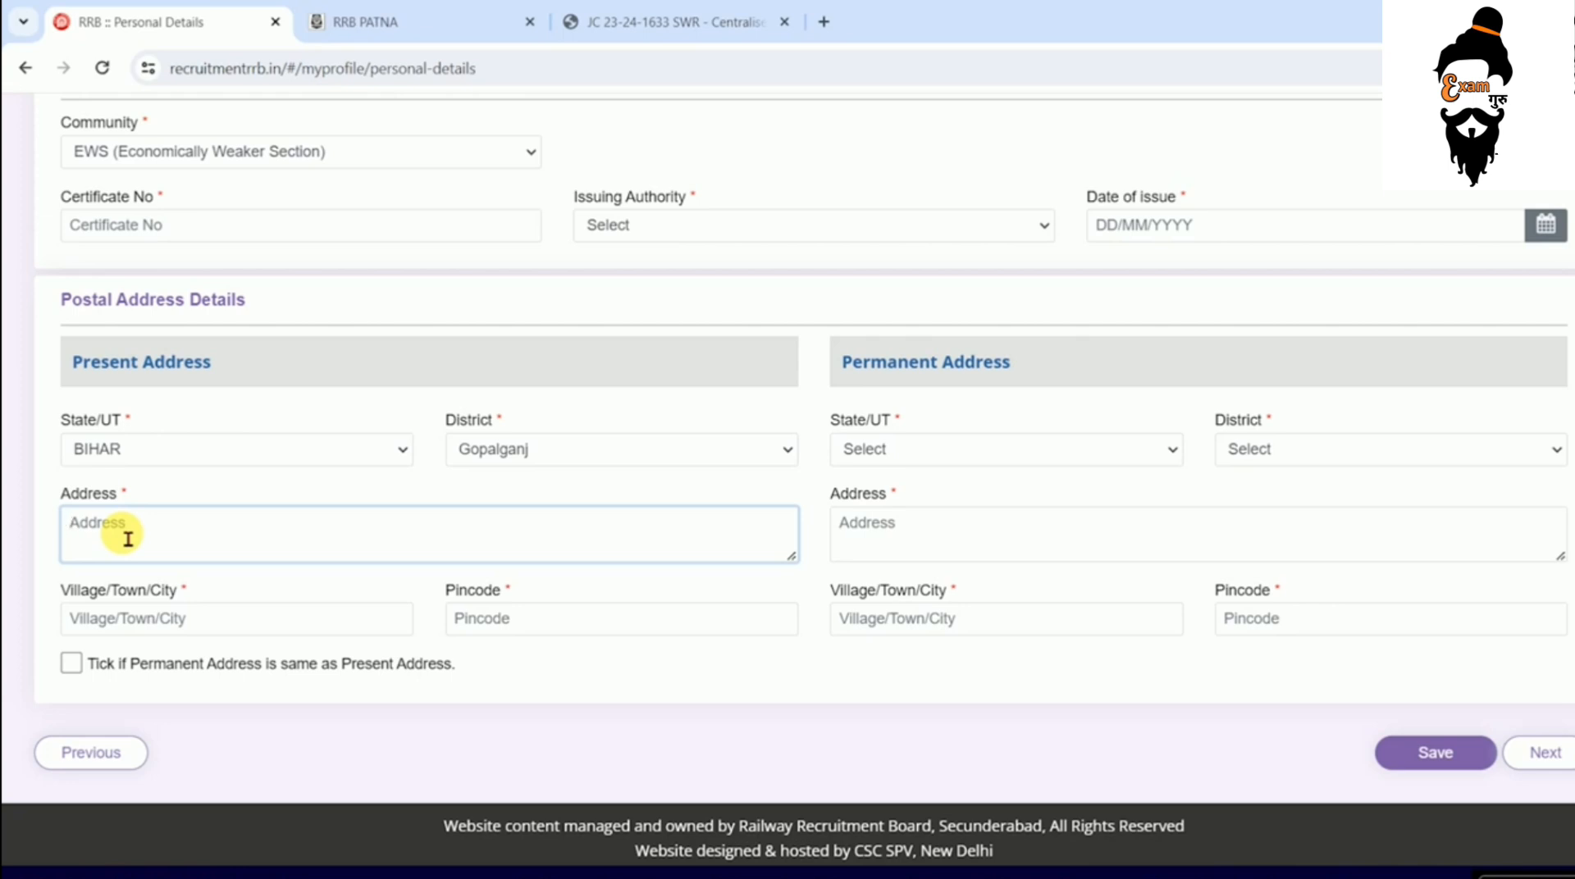
click(144, 621)
click(547, 633)
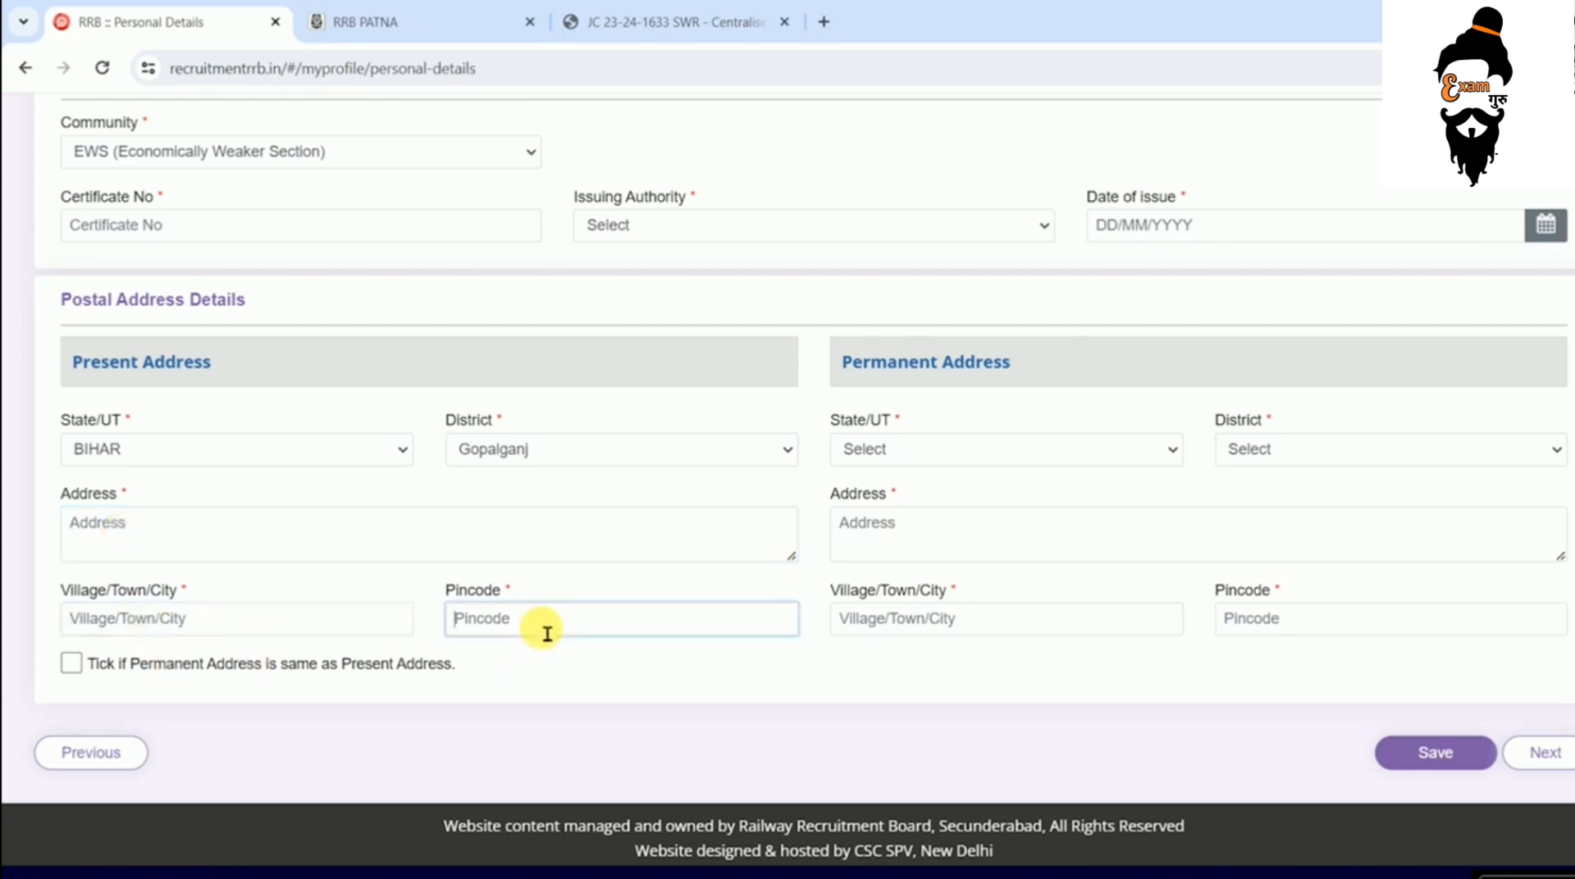
drag(861, 366, 1021, 371)
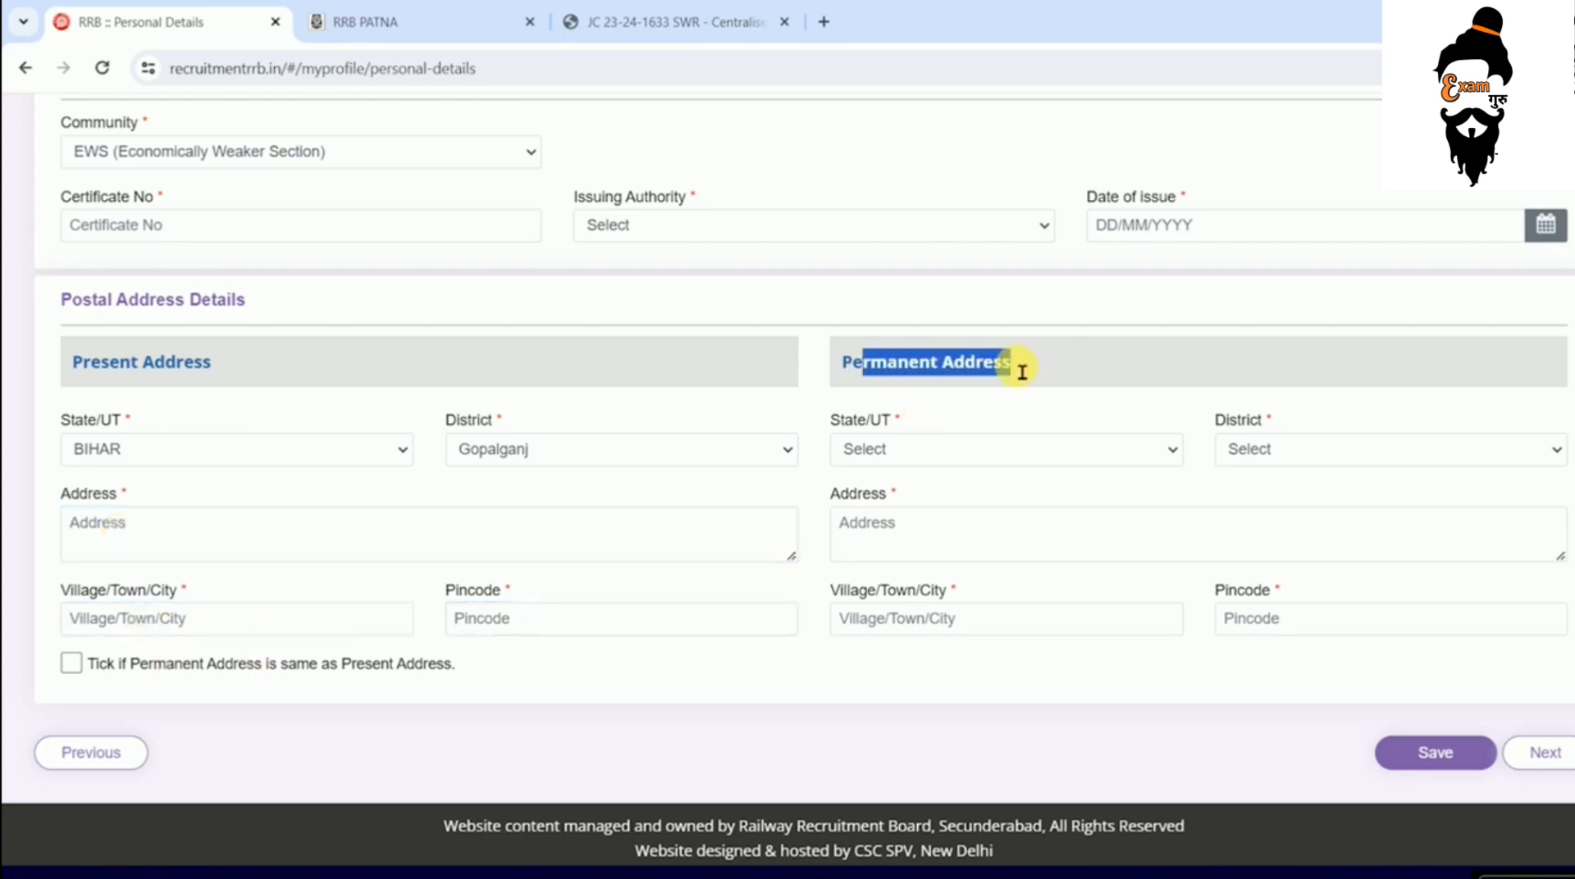
click(1022, 373)
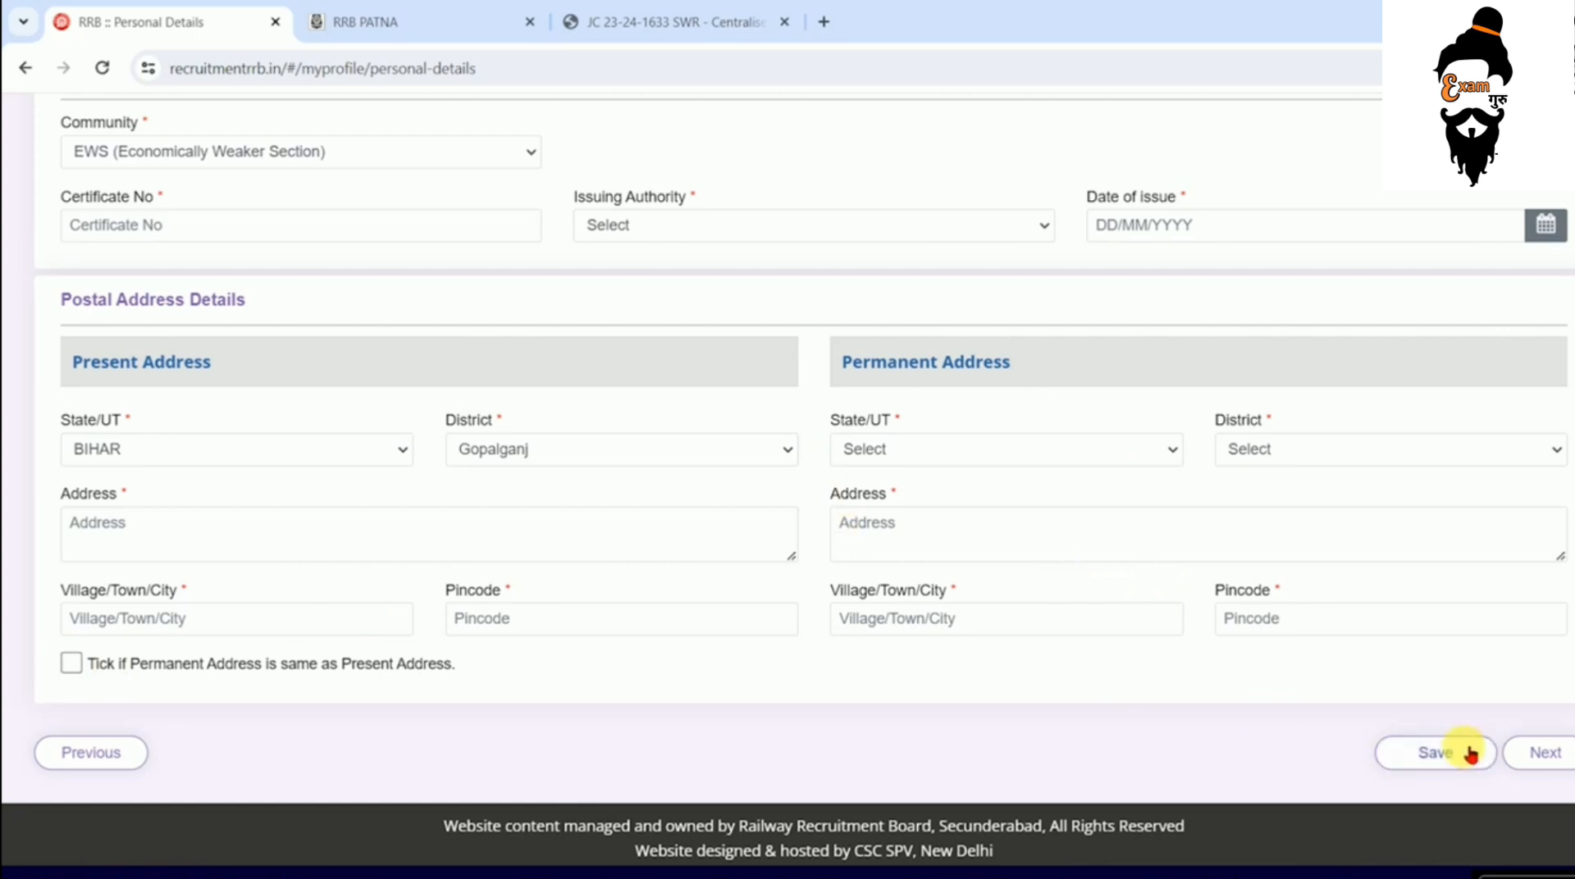
- Continue from the personal details to the Other Details page and its Ex-Serviceman Details
click(1543, 752)
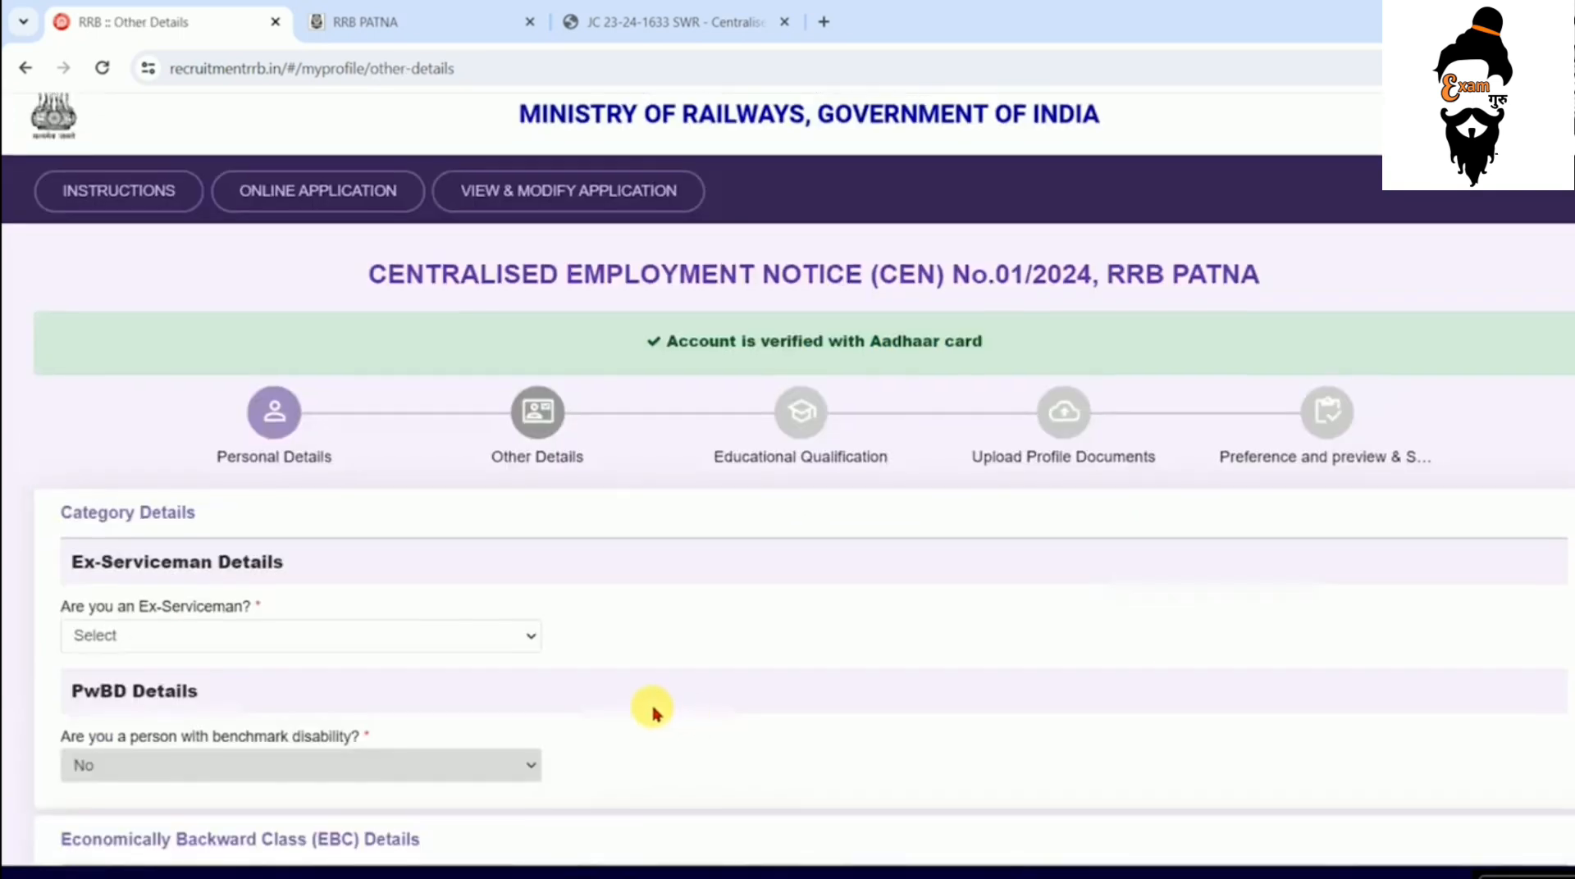
scroll(652, 712, down, 1)
drag(112, 464, 253, 464)
click(255, 464)
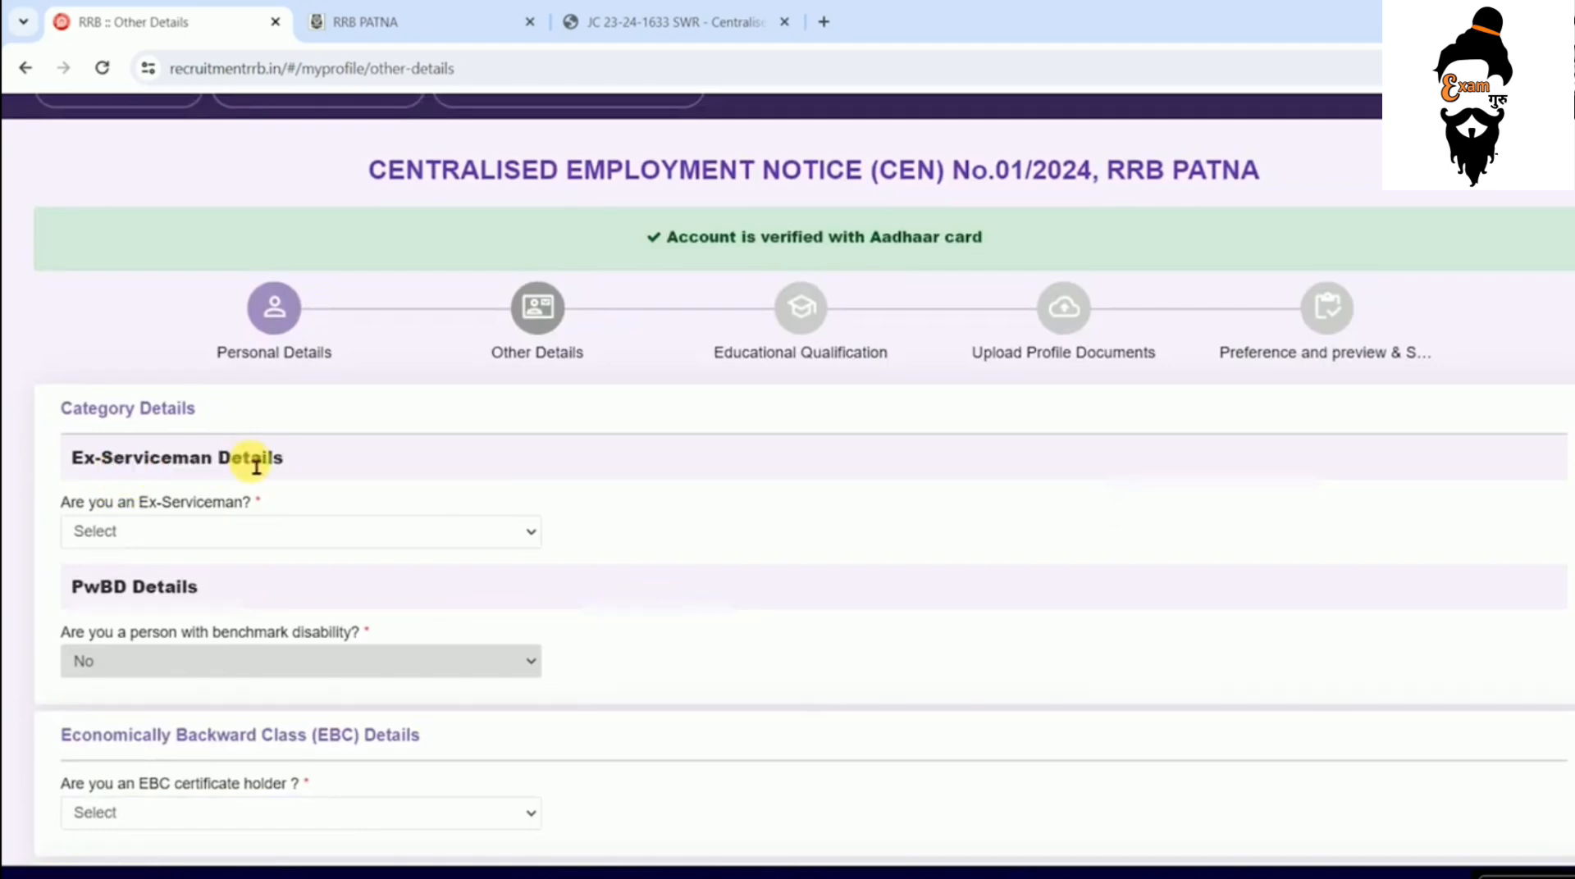
- Answer the Ex-Serviceman question with Yes to view its extra fields, and change the answer to No
scroll(254, 471, down, 2)
click(136, 322)
click(111, 359)
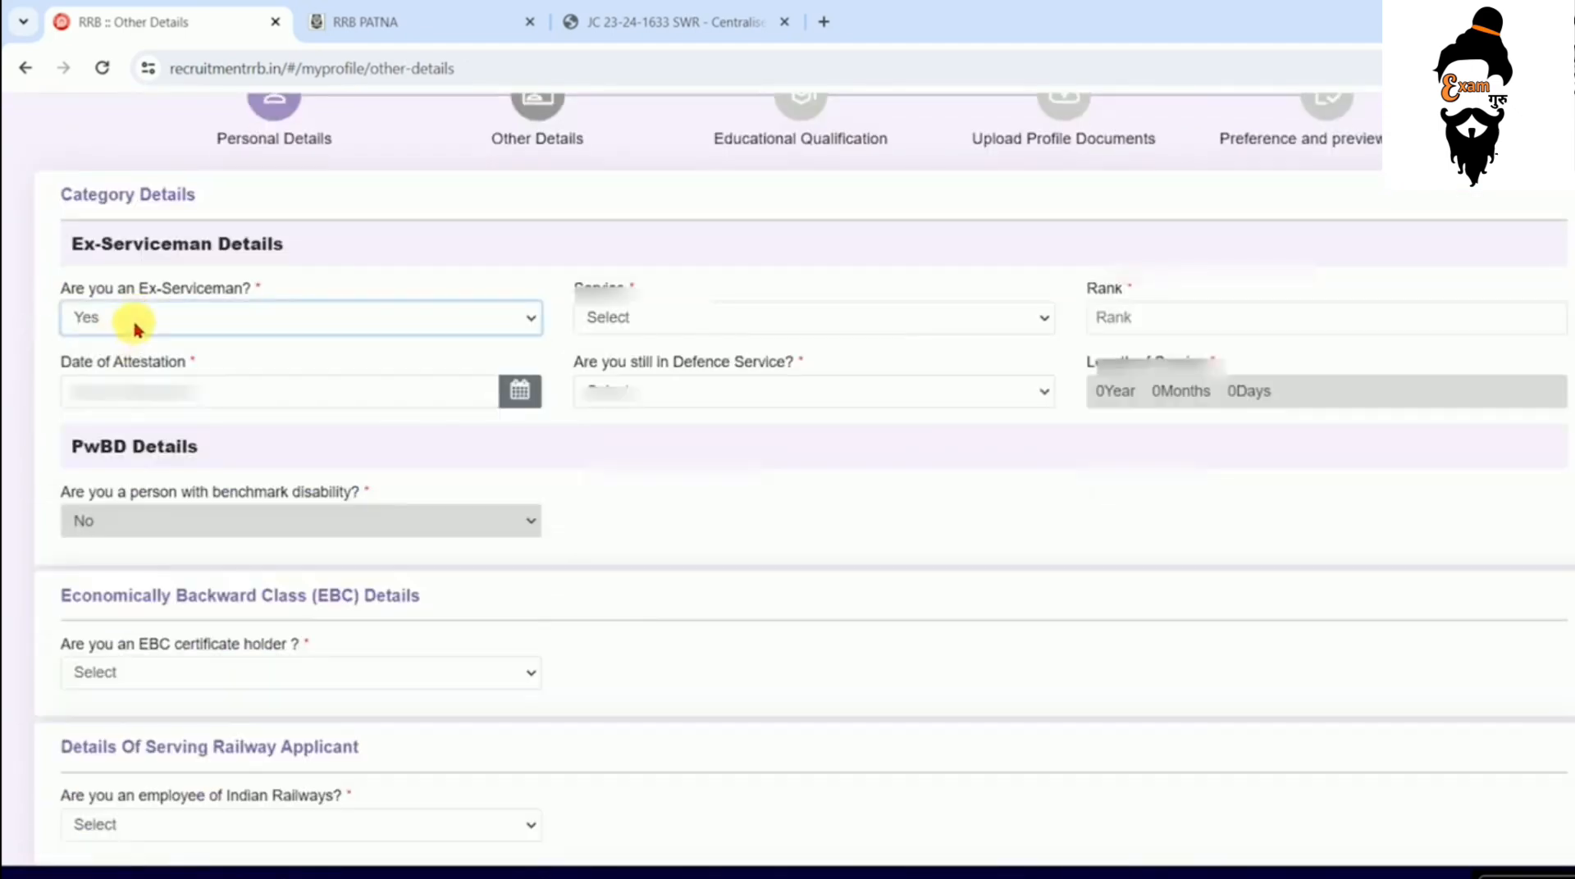
click(334, 327)
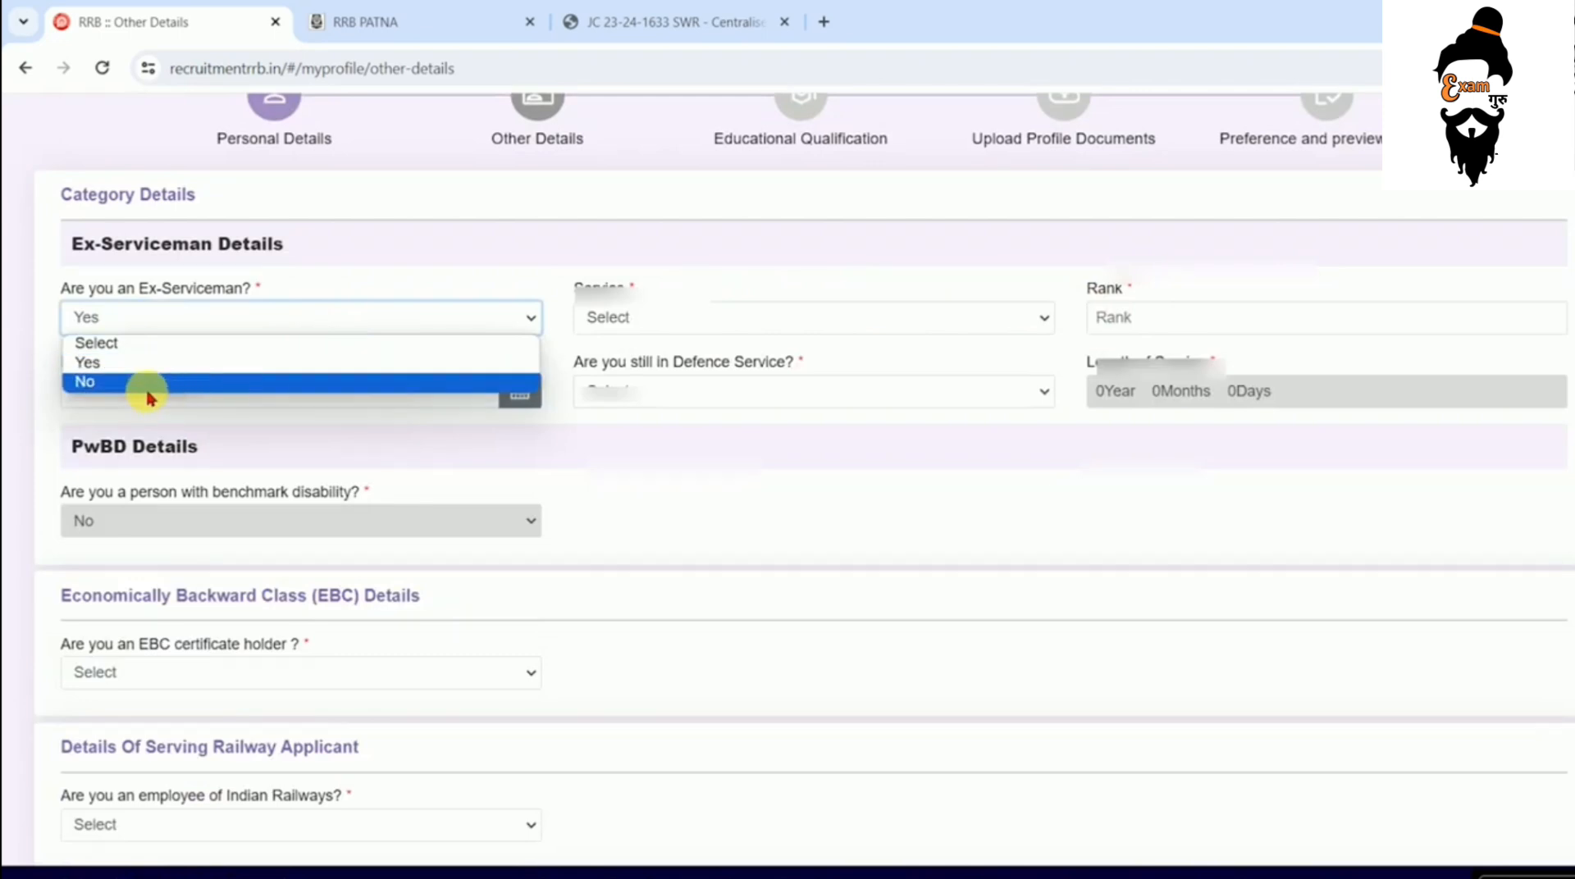
click(184, 392)
- Answer the EBC certificate holder question with Yes to view the fee concession question, and change the answer to No
scroll(421, 476, down, 1)
drag(175, 414, 359, 418)
click(364, 424)
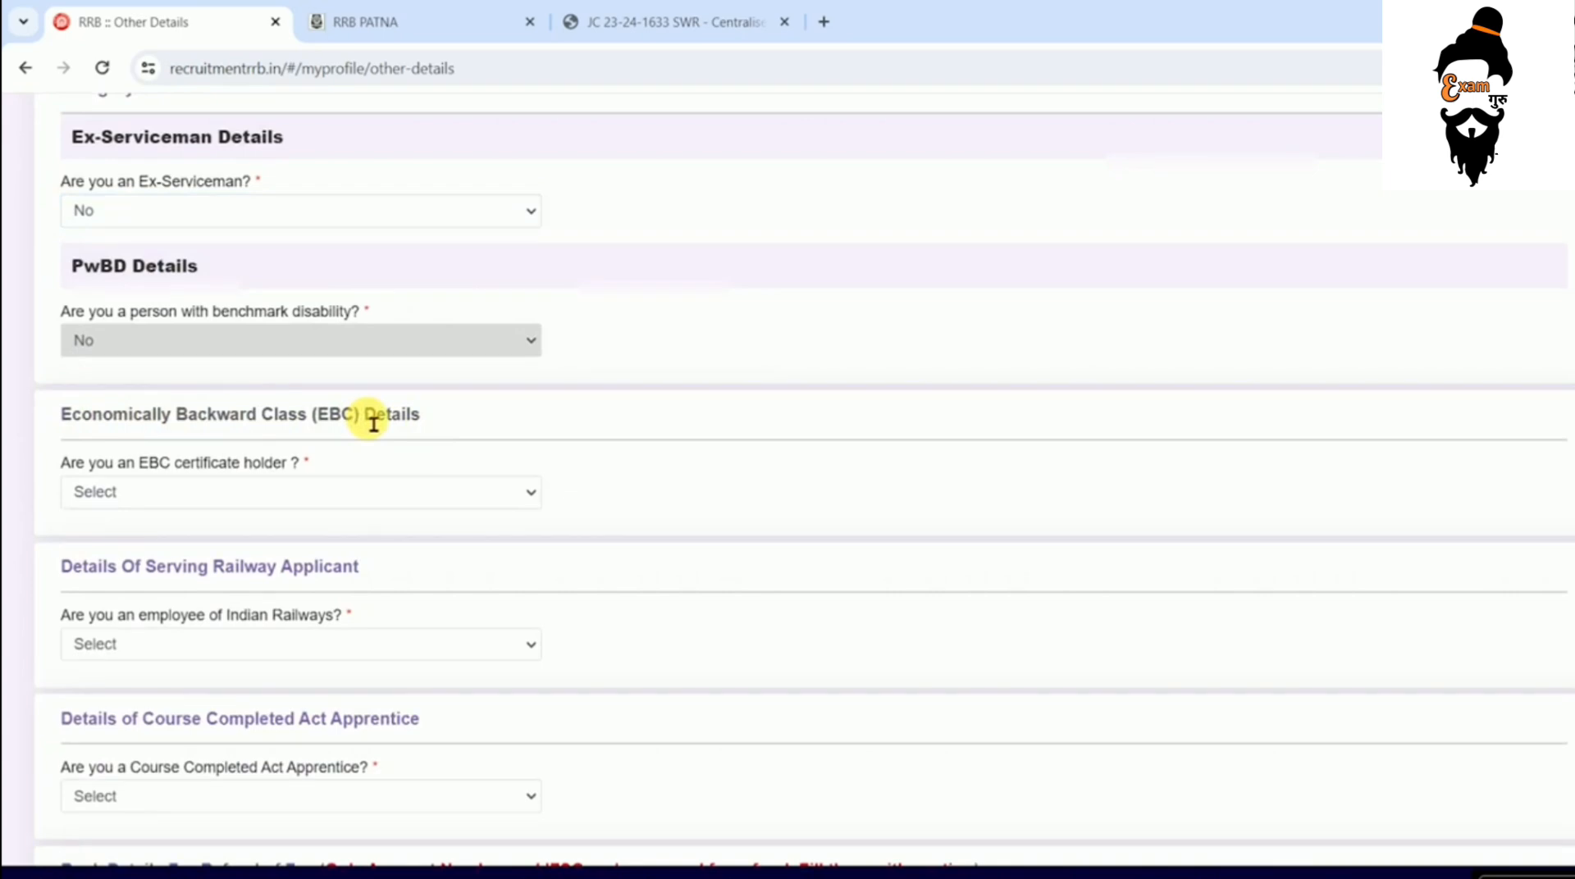
click(180, 495)
click(182, 491)
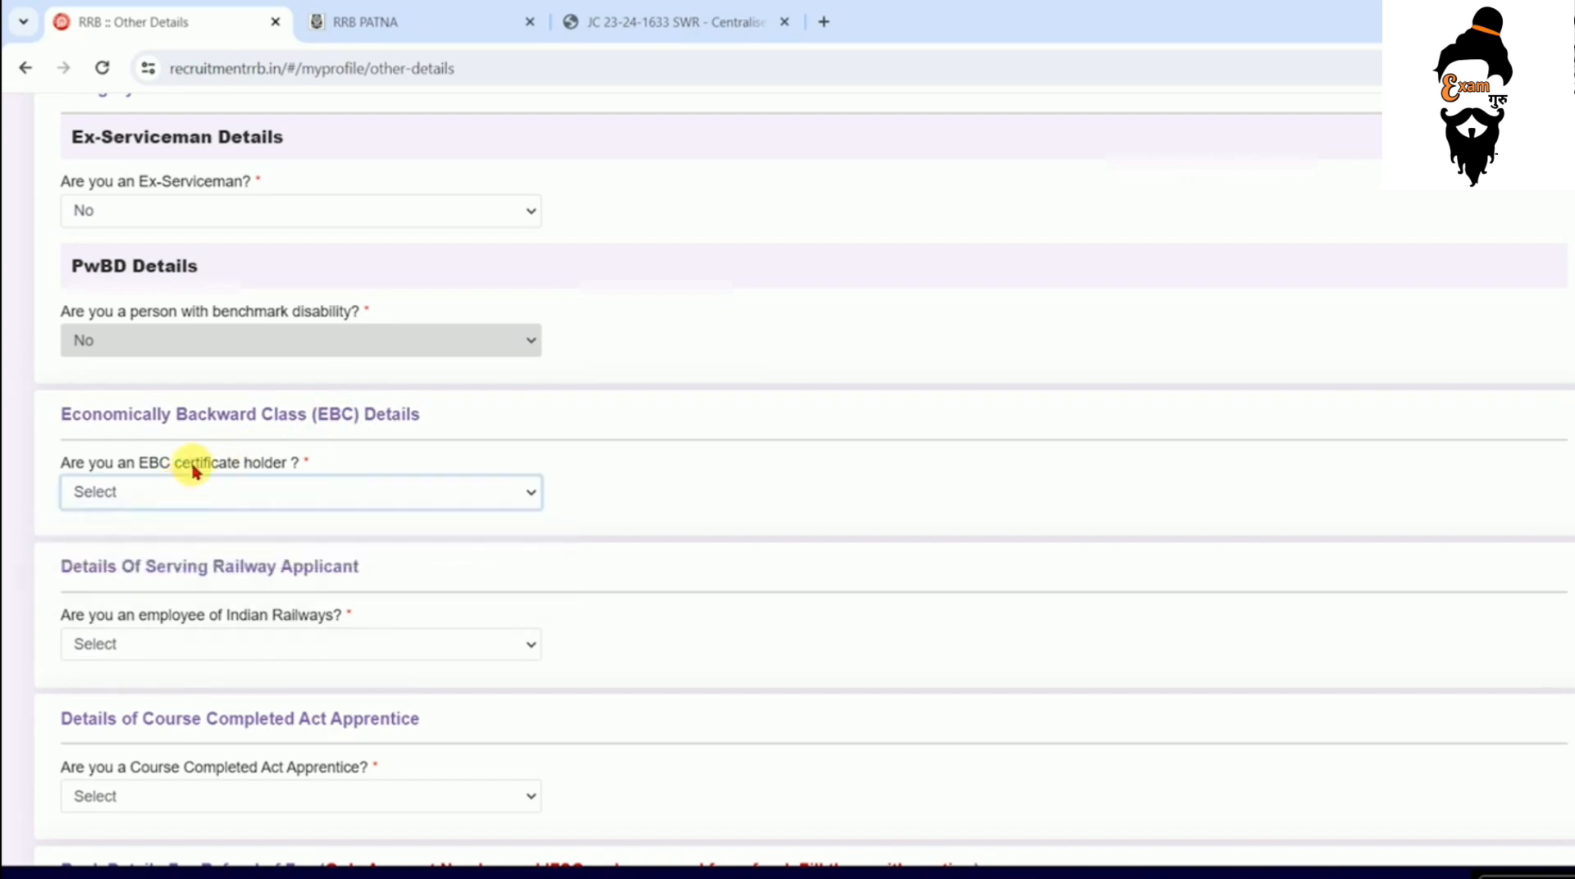
click(233, 493)
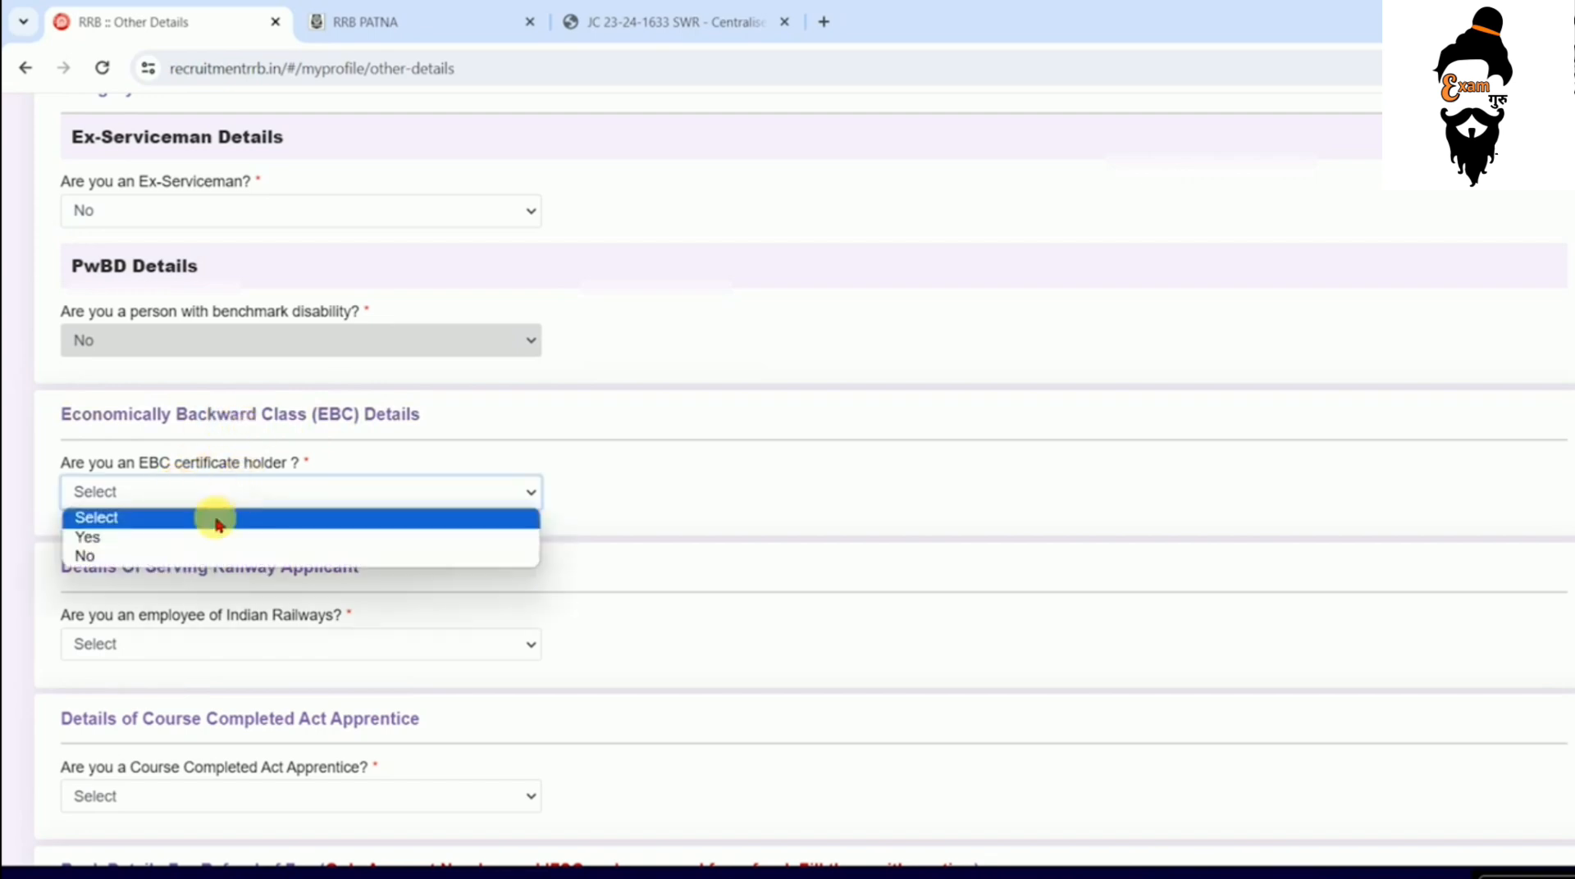
click(158, 537)
click(746, 658)
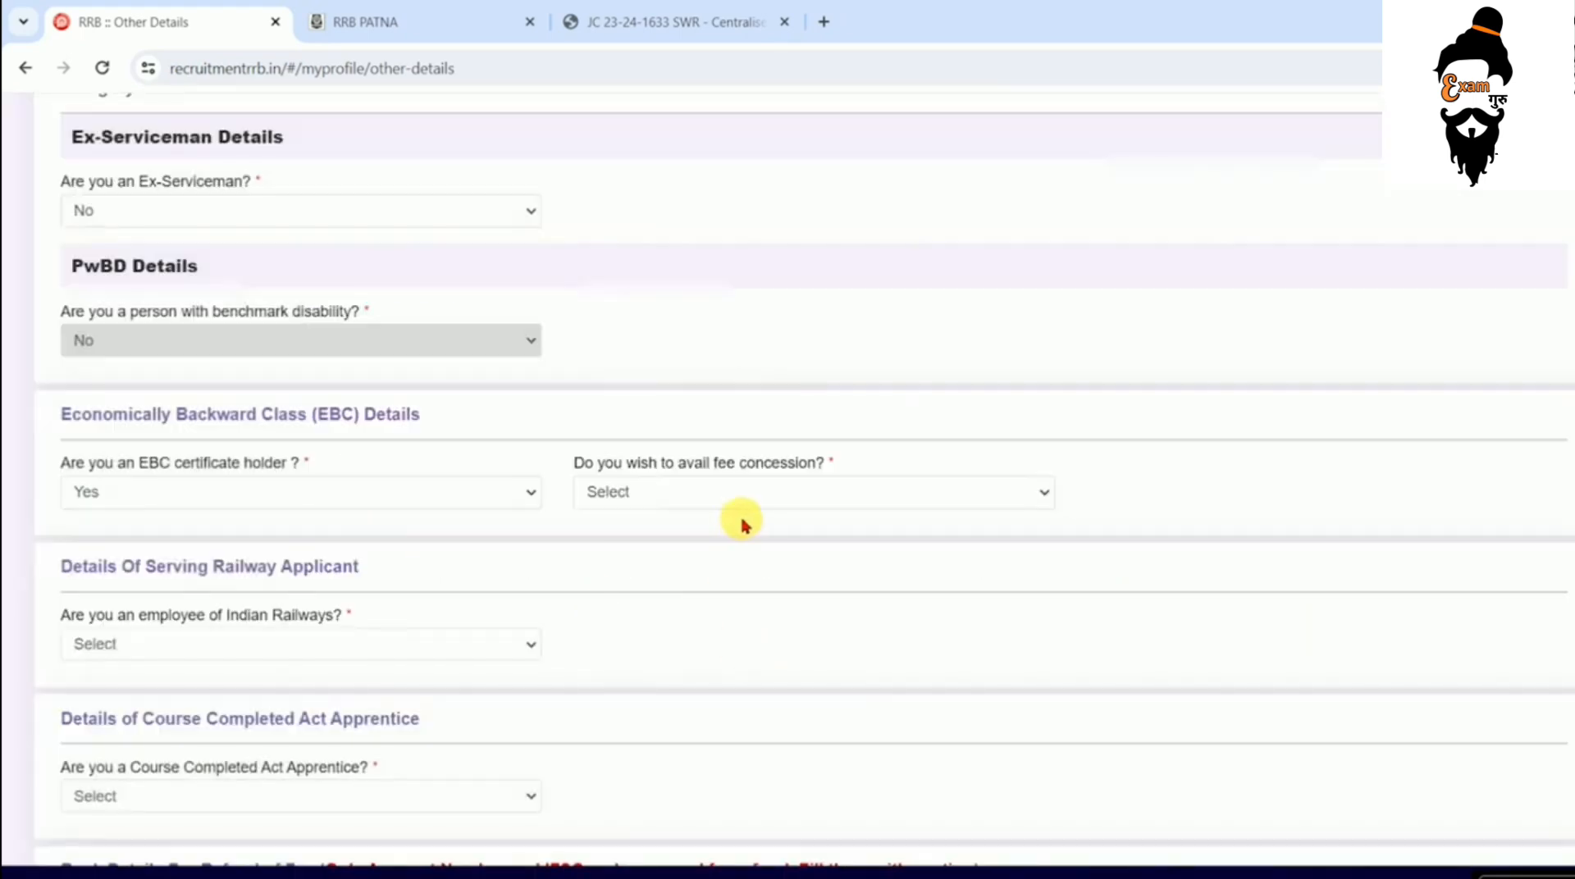
click(710, 494)
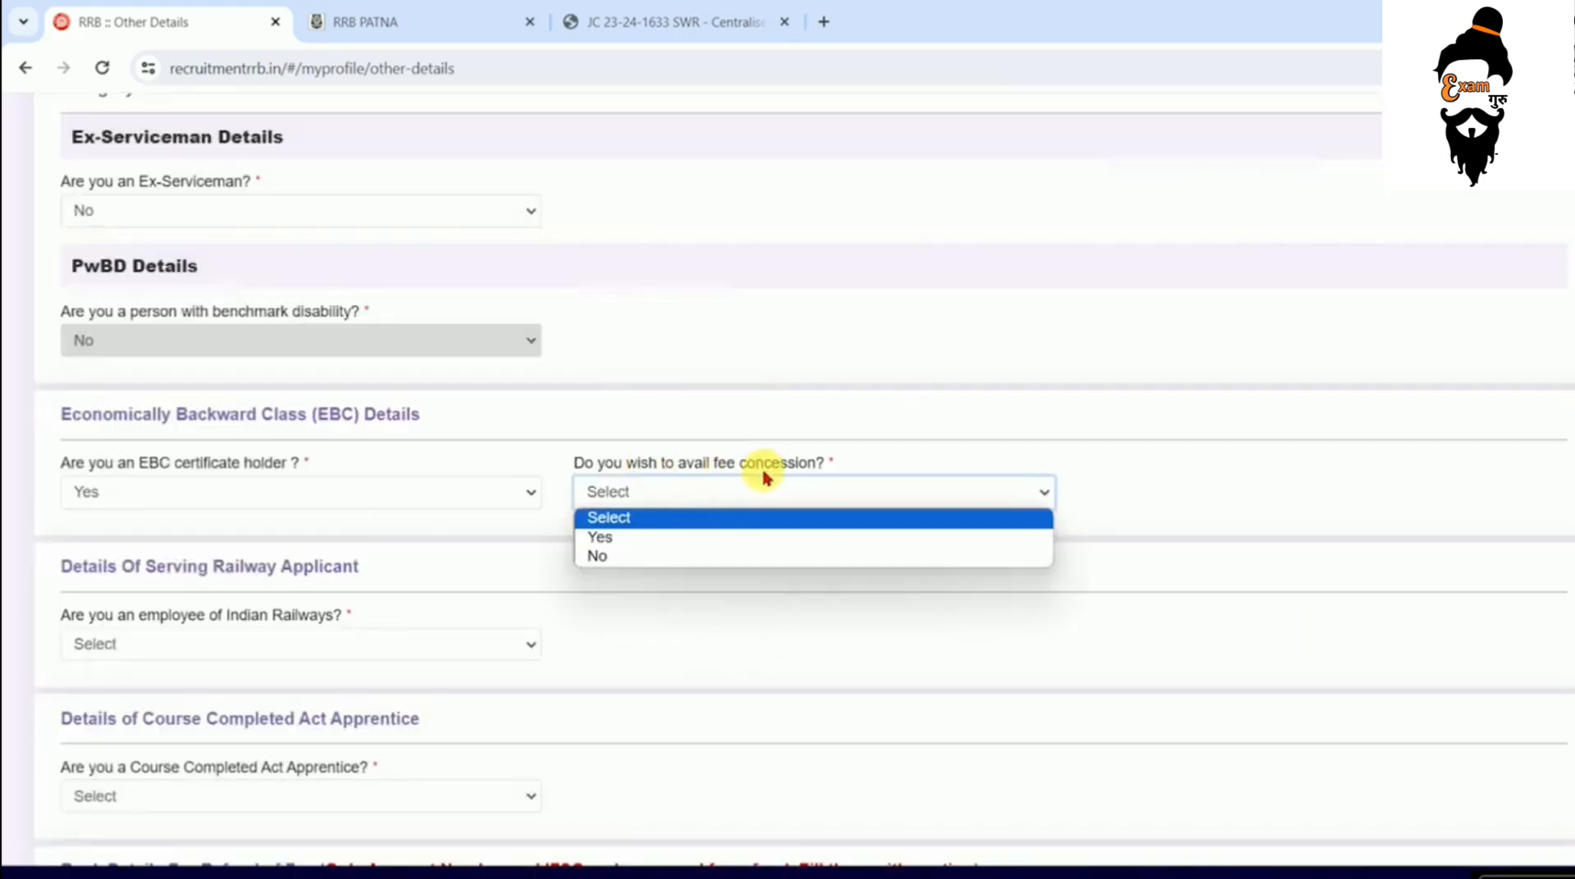
click(218, 492)
click(107, 555)
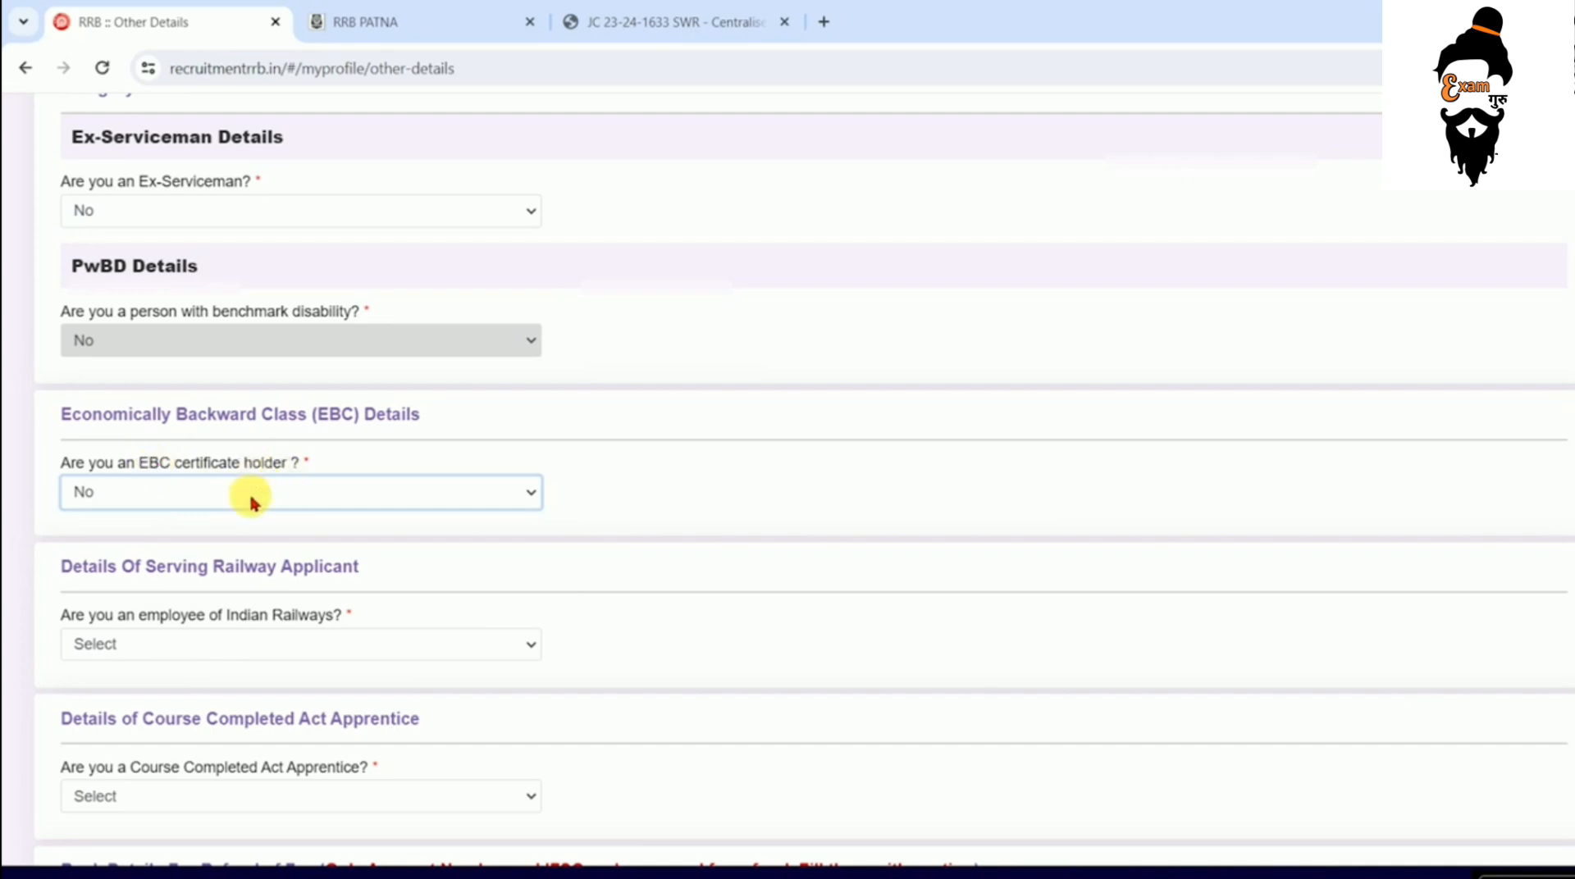
- Answer the Indian Railways employee question with Yes, view the still-working and NOC questions, and change the employee answer to No
scroll(252, 499, down, 3)
drag(153, 363, 328, 357)
click(328, 358)
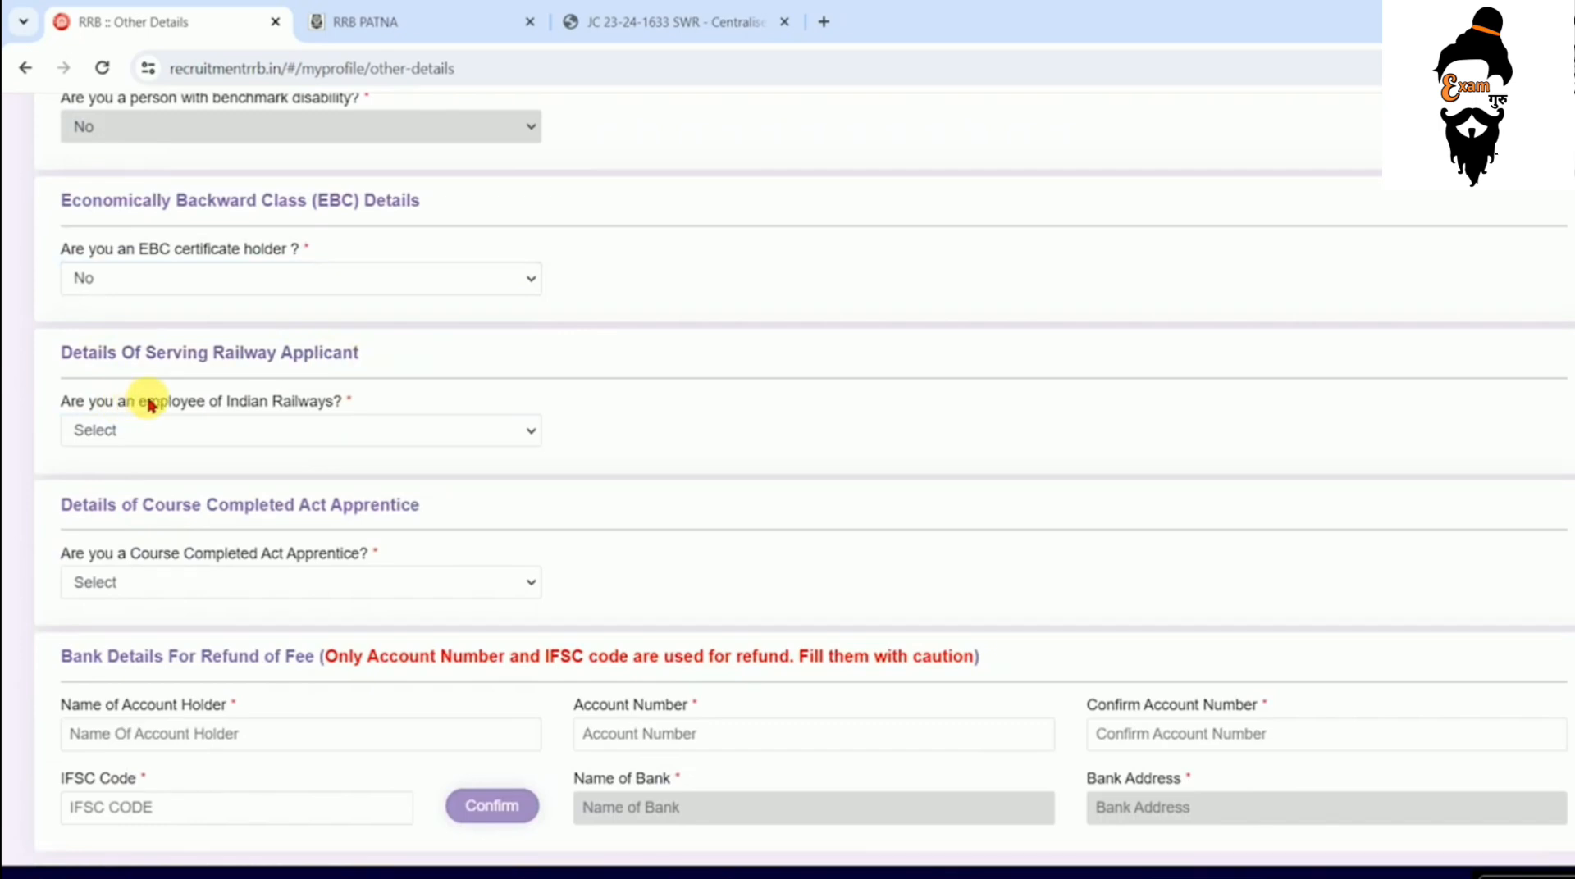
click(182, 437)
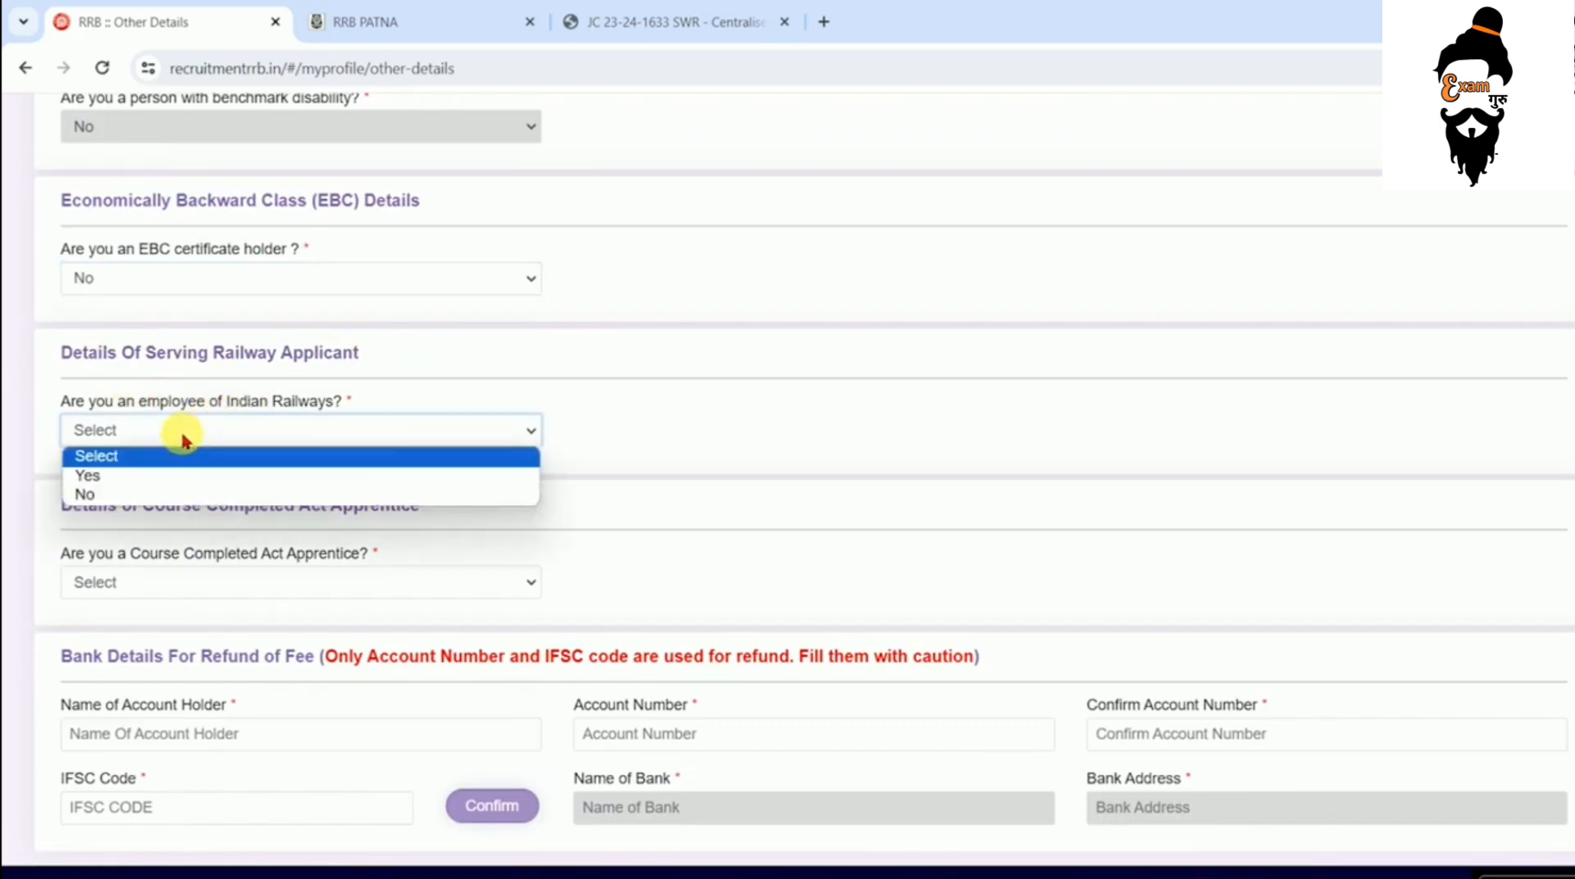
click(165, 476)
click(616, 432)
click(621, 477)
click(1228, 435)
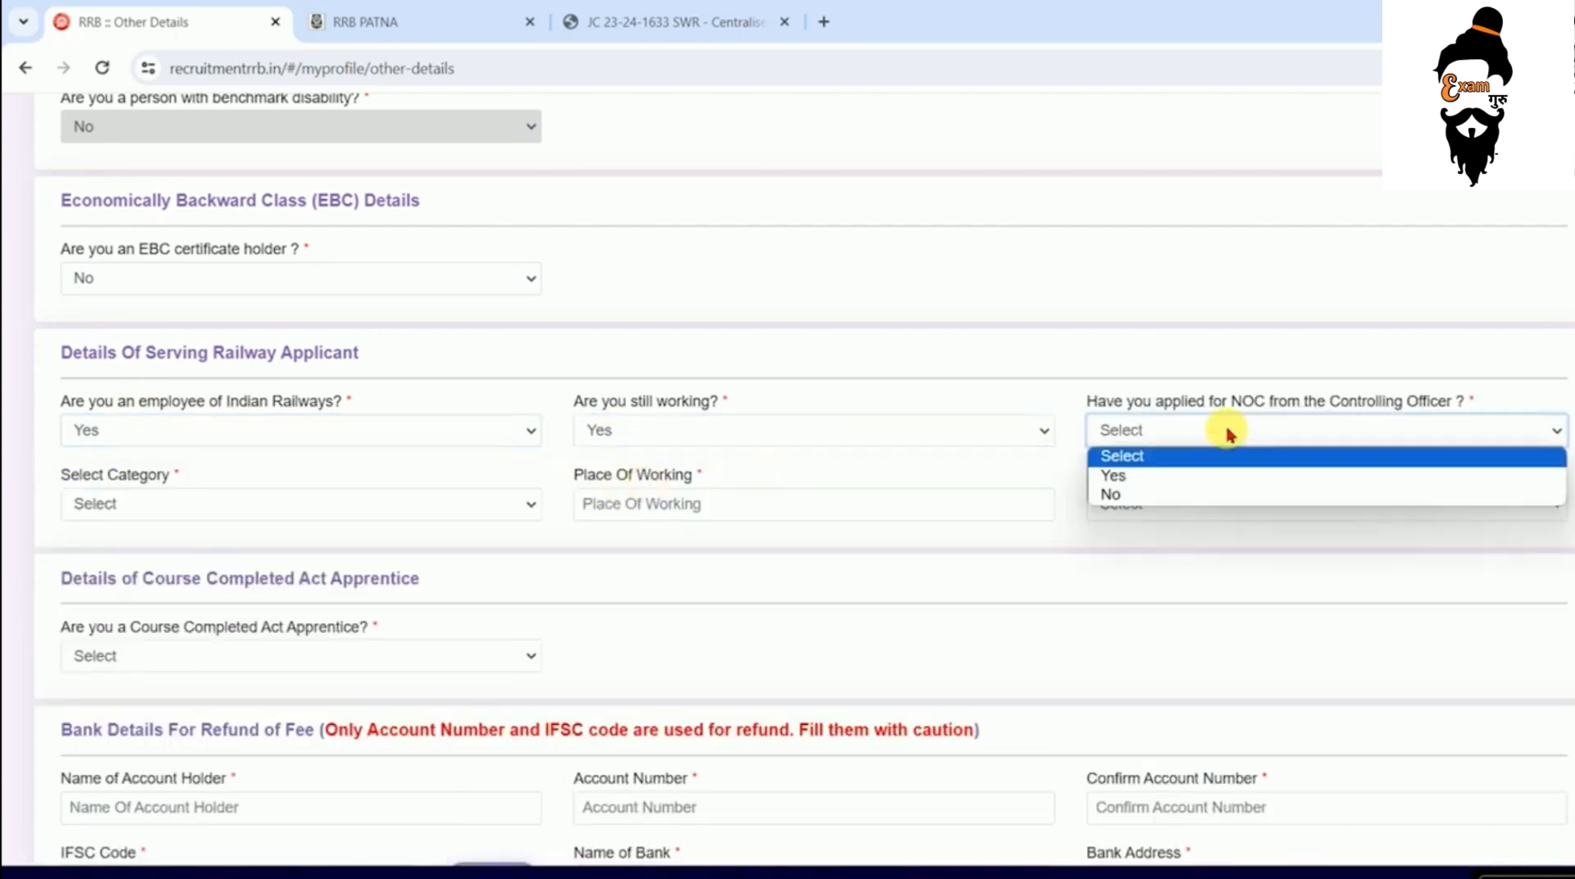
click(186, 427)
click(141, 502)
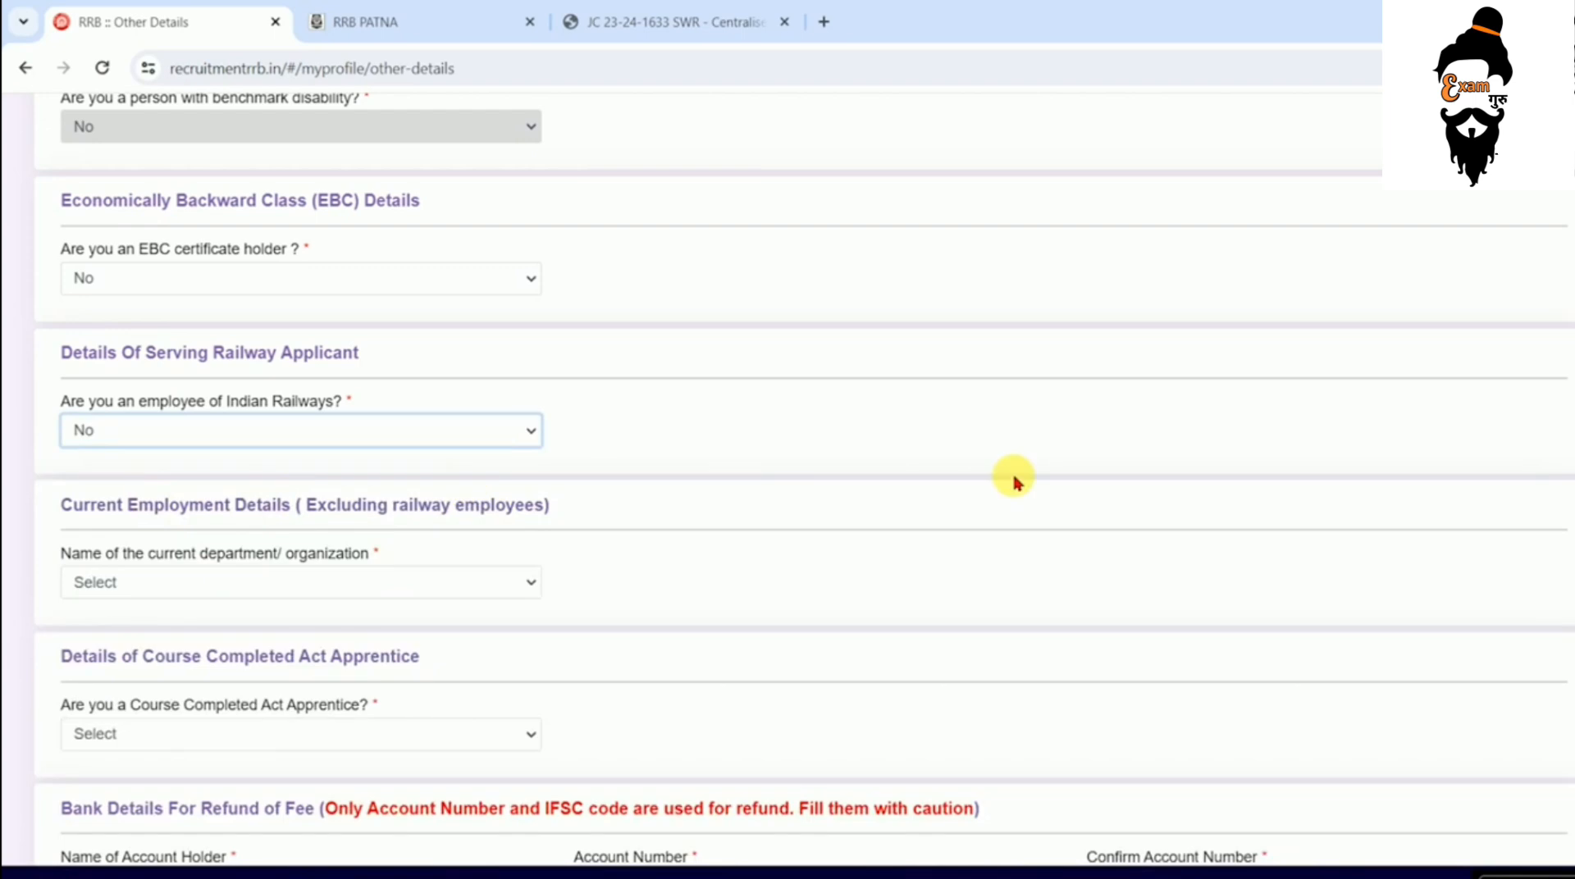
- In the Current Employment Details, set the name of the current department/organization to Not Applicable
scroll(176, 484, down, 2)
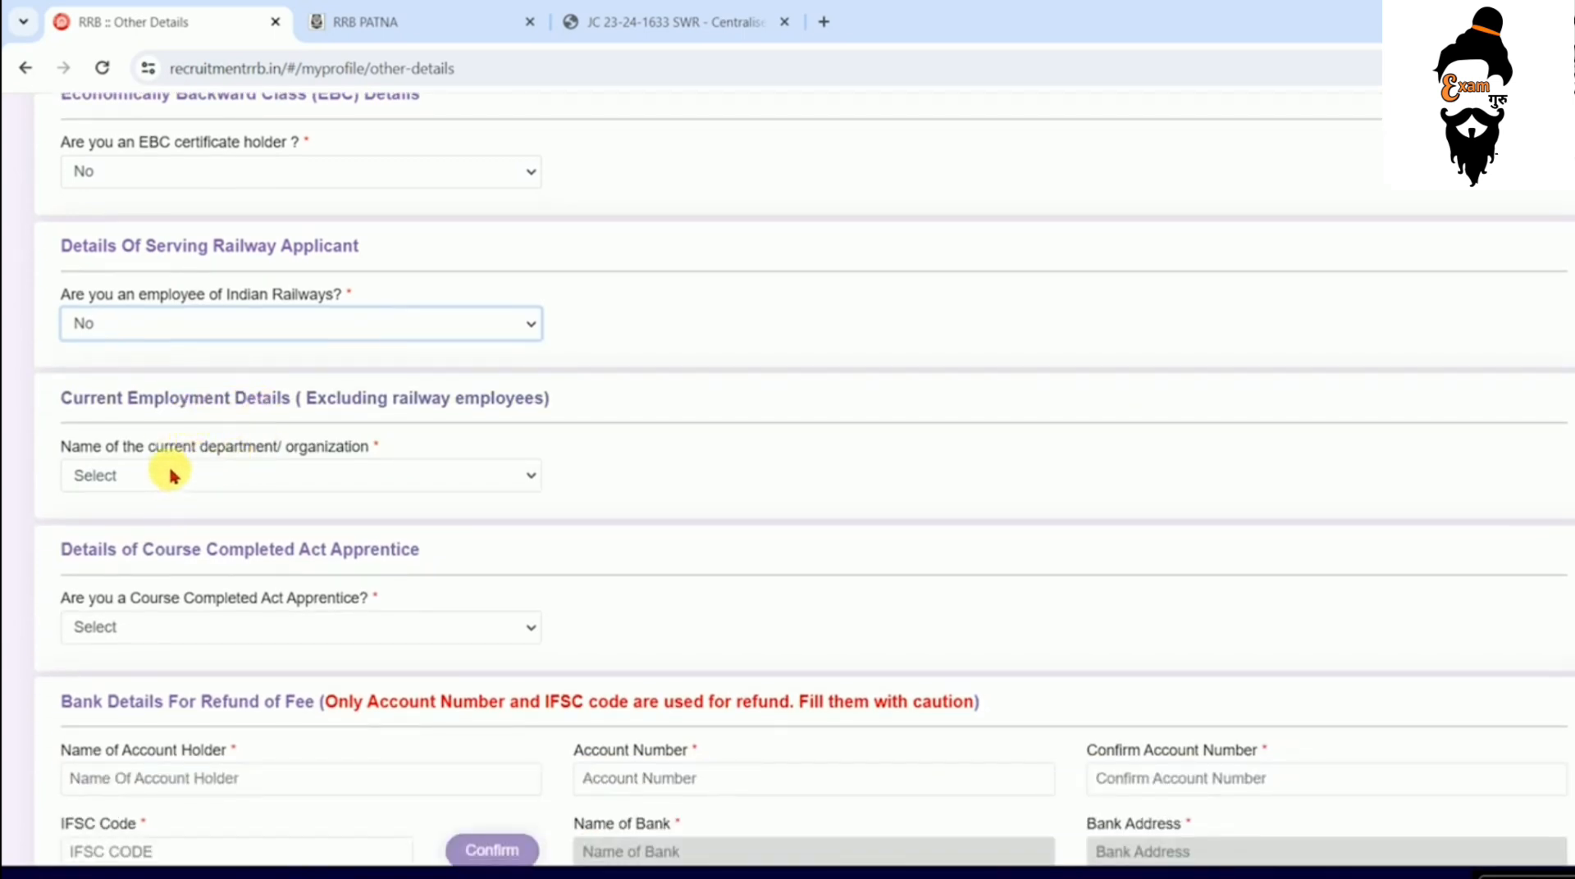
drag(205, 448, 336, 447)
click(210, 484)
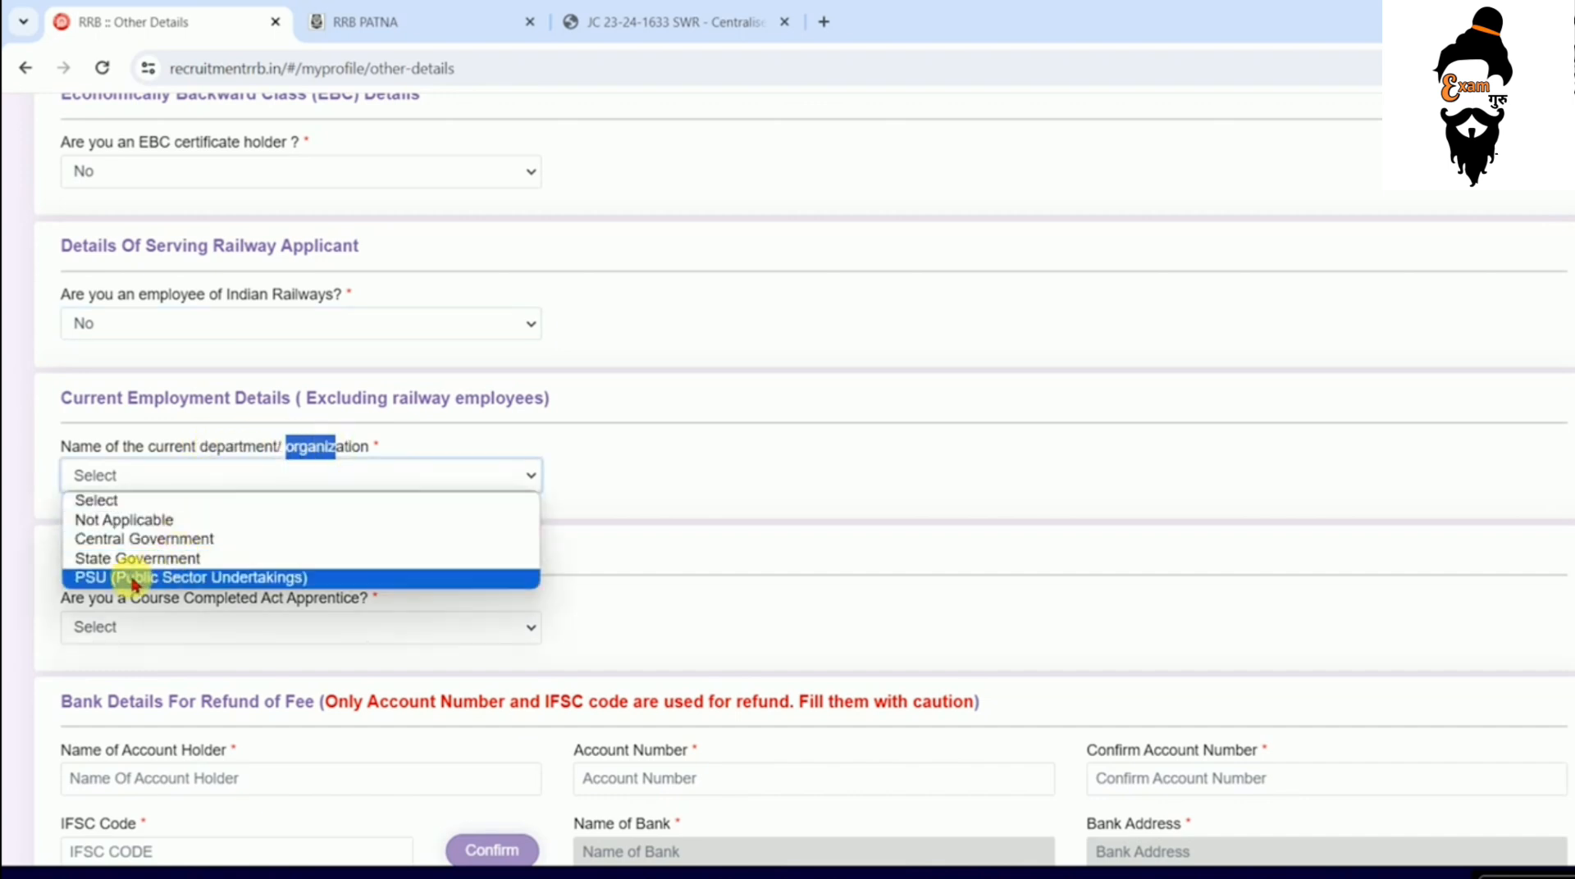
click(119, 524)
- Answer the Course Completed Act Apprentice question with Yes and choose Electrician as the name of the trade
scroll(115, 528, down, 3)
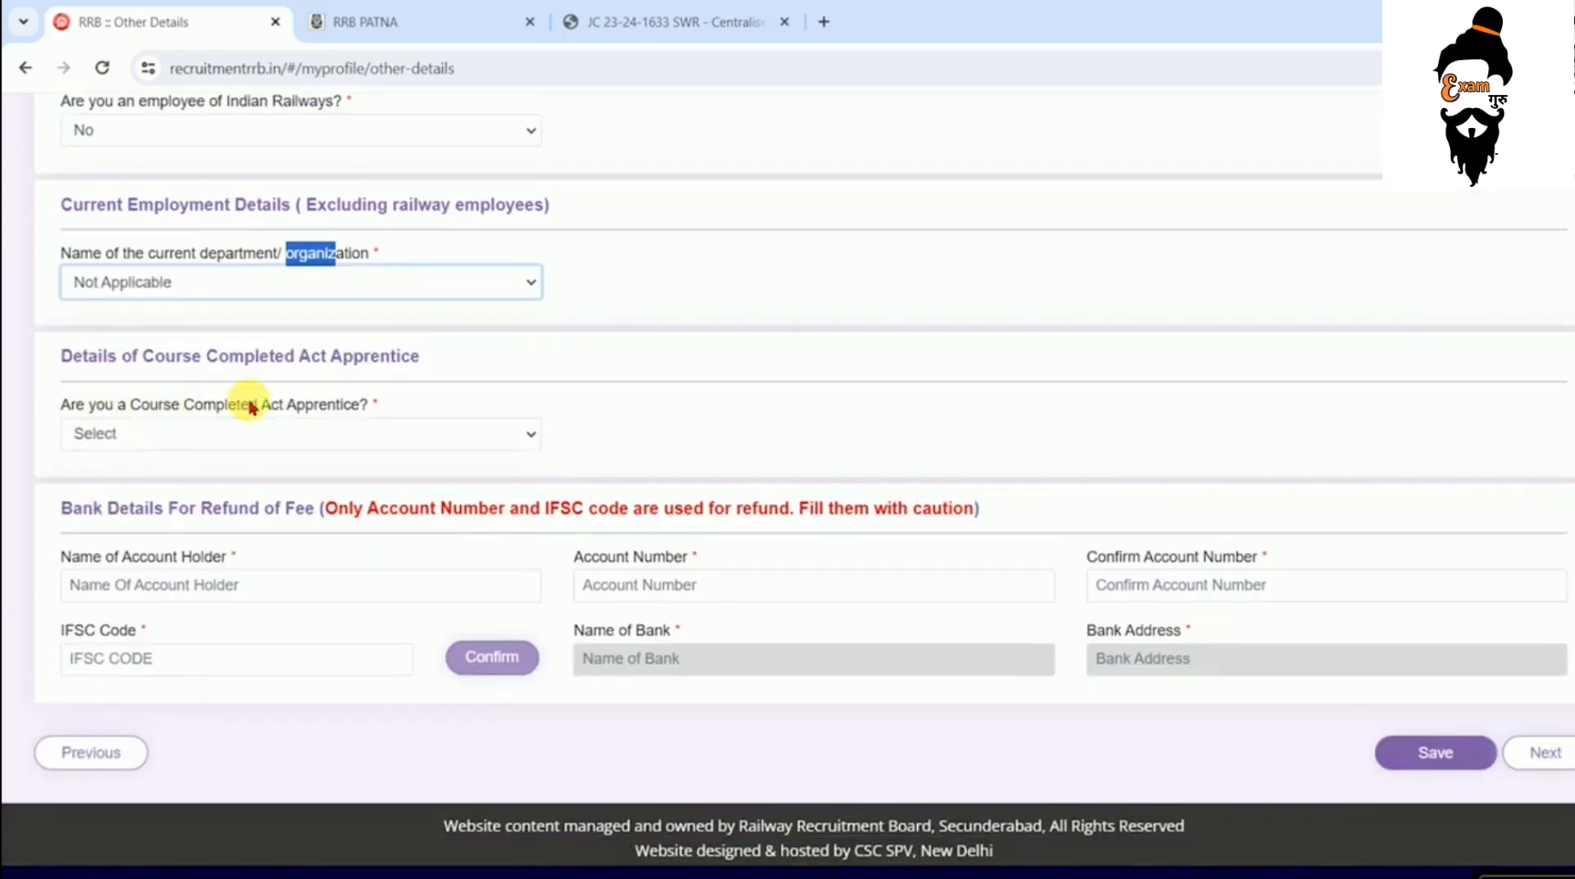
click(123, 439)
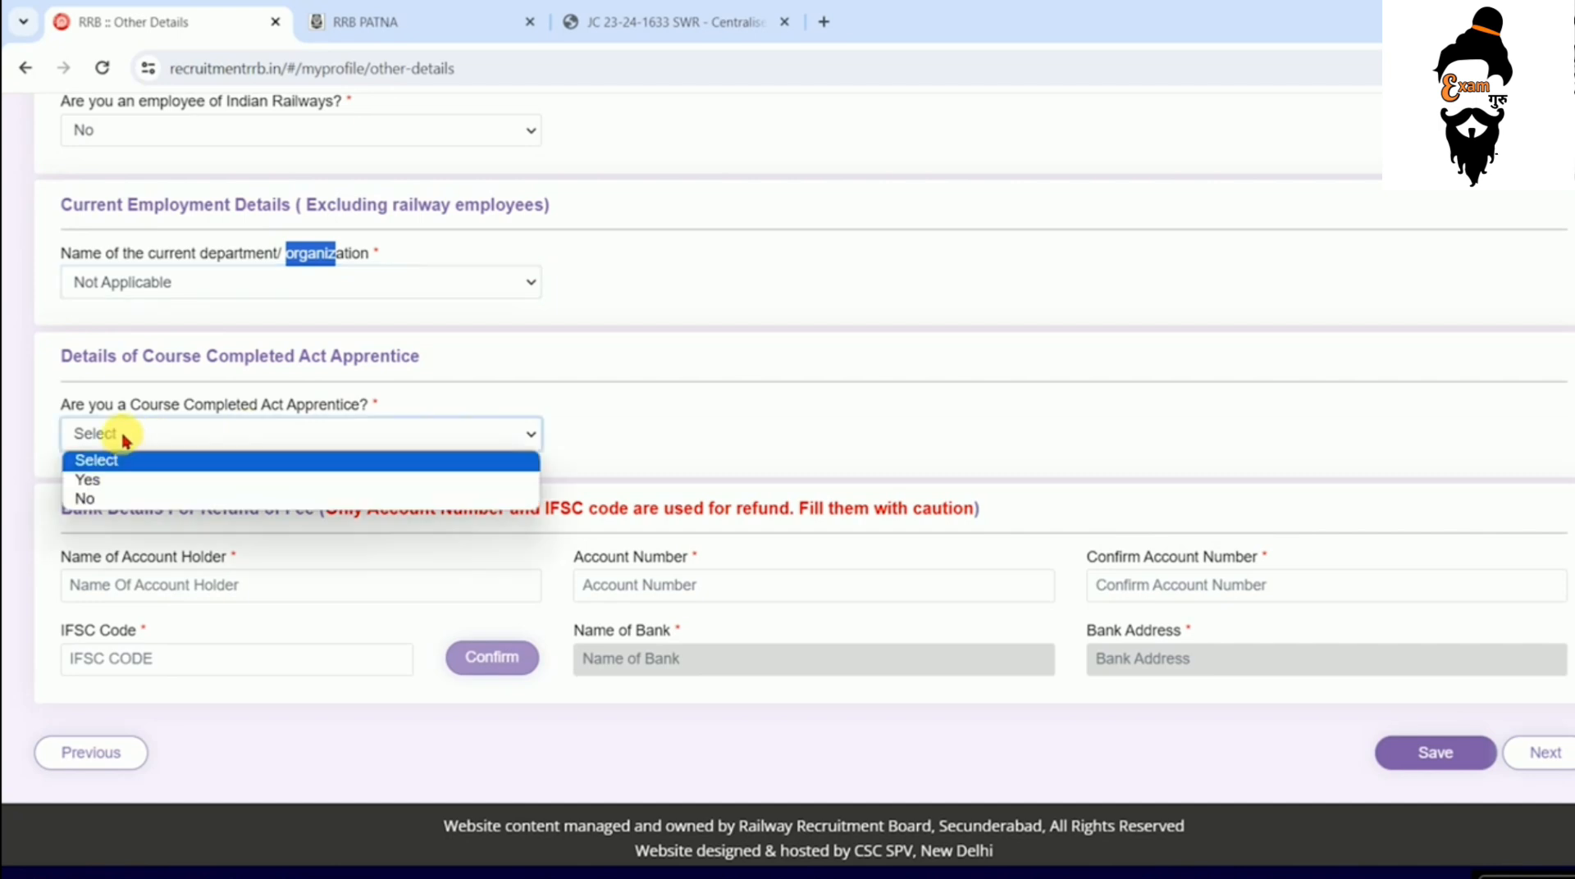
click(122, 480)
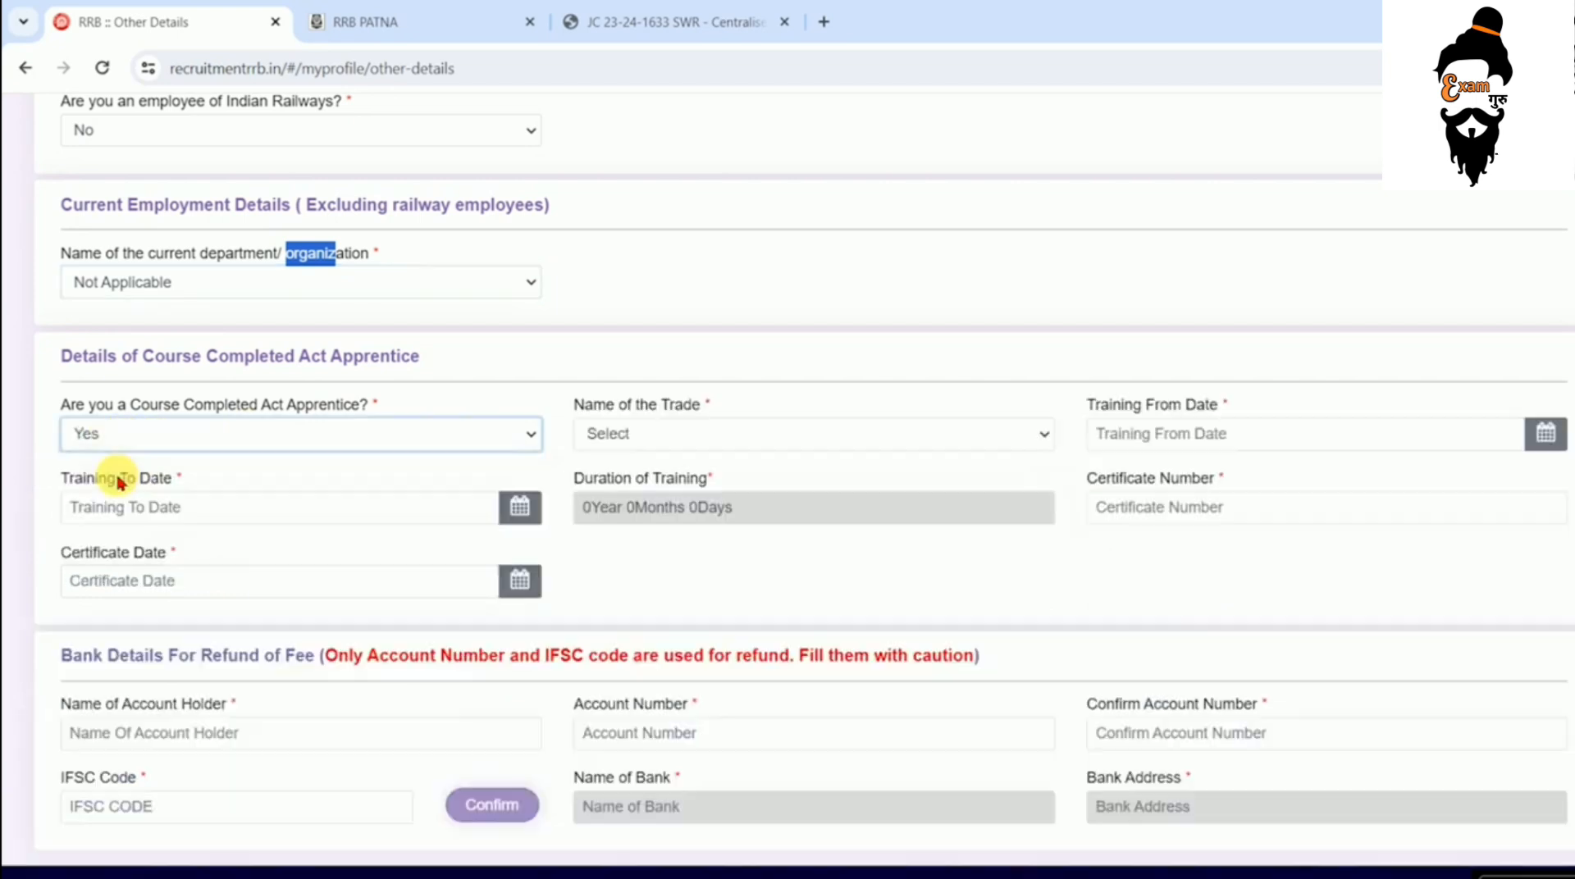
click(661, 436)
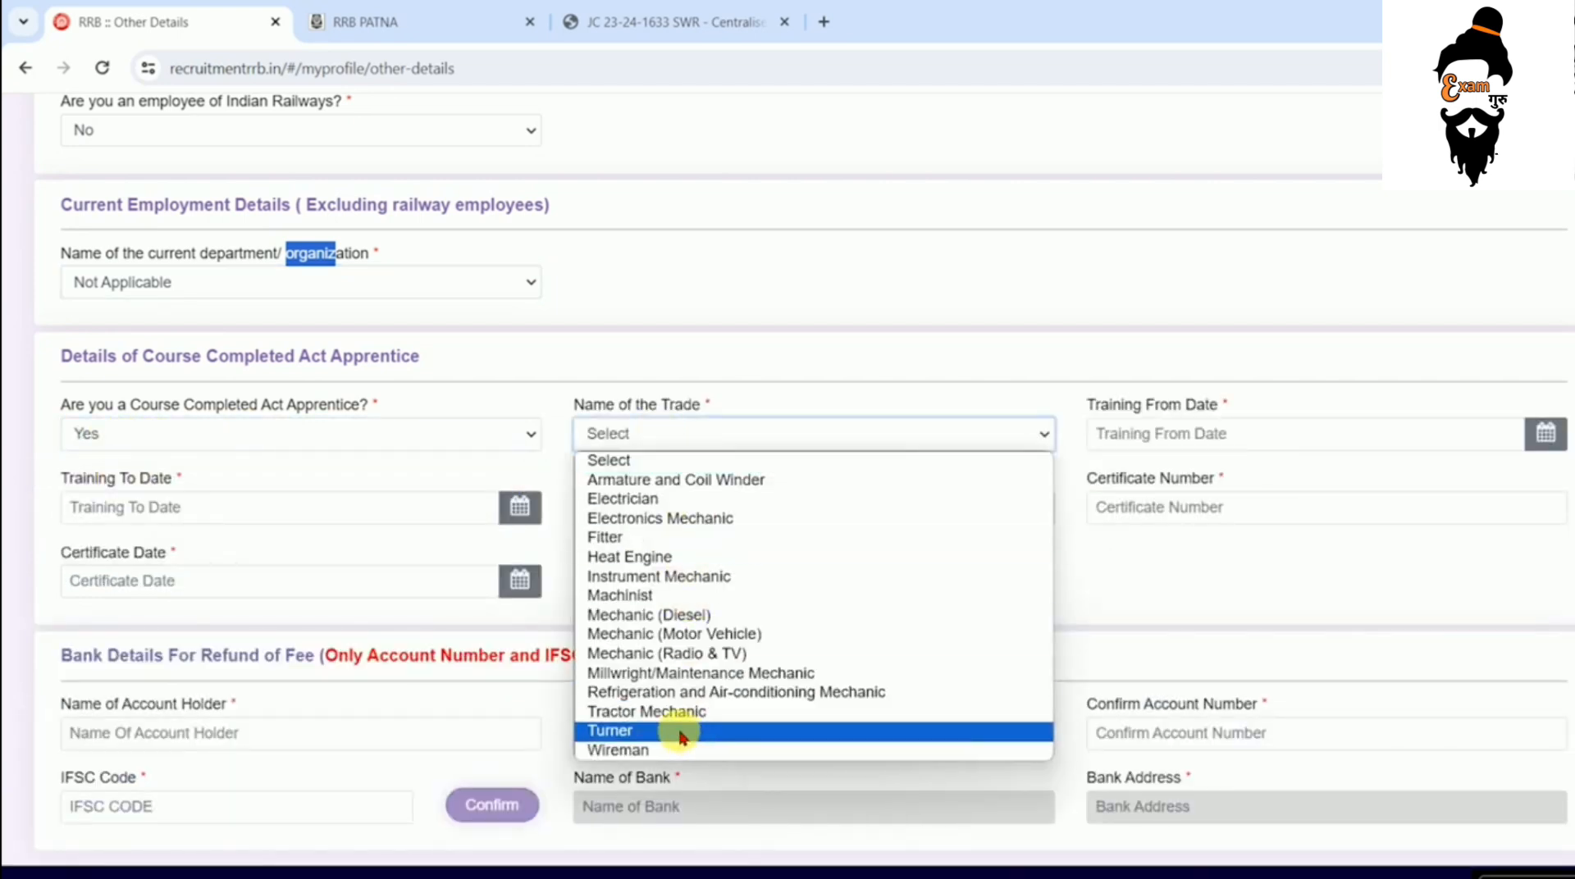
click(665, 500)
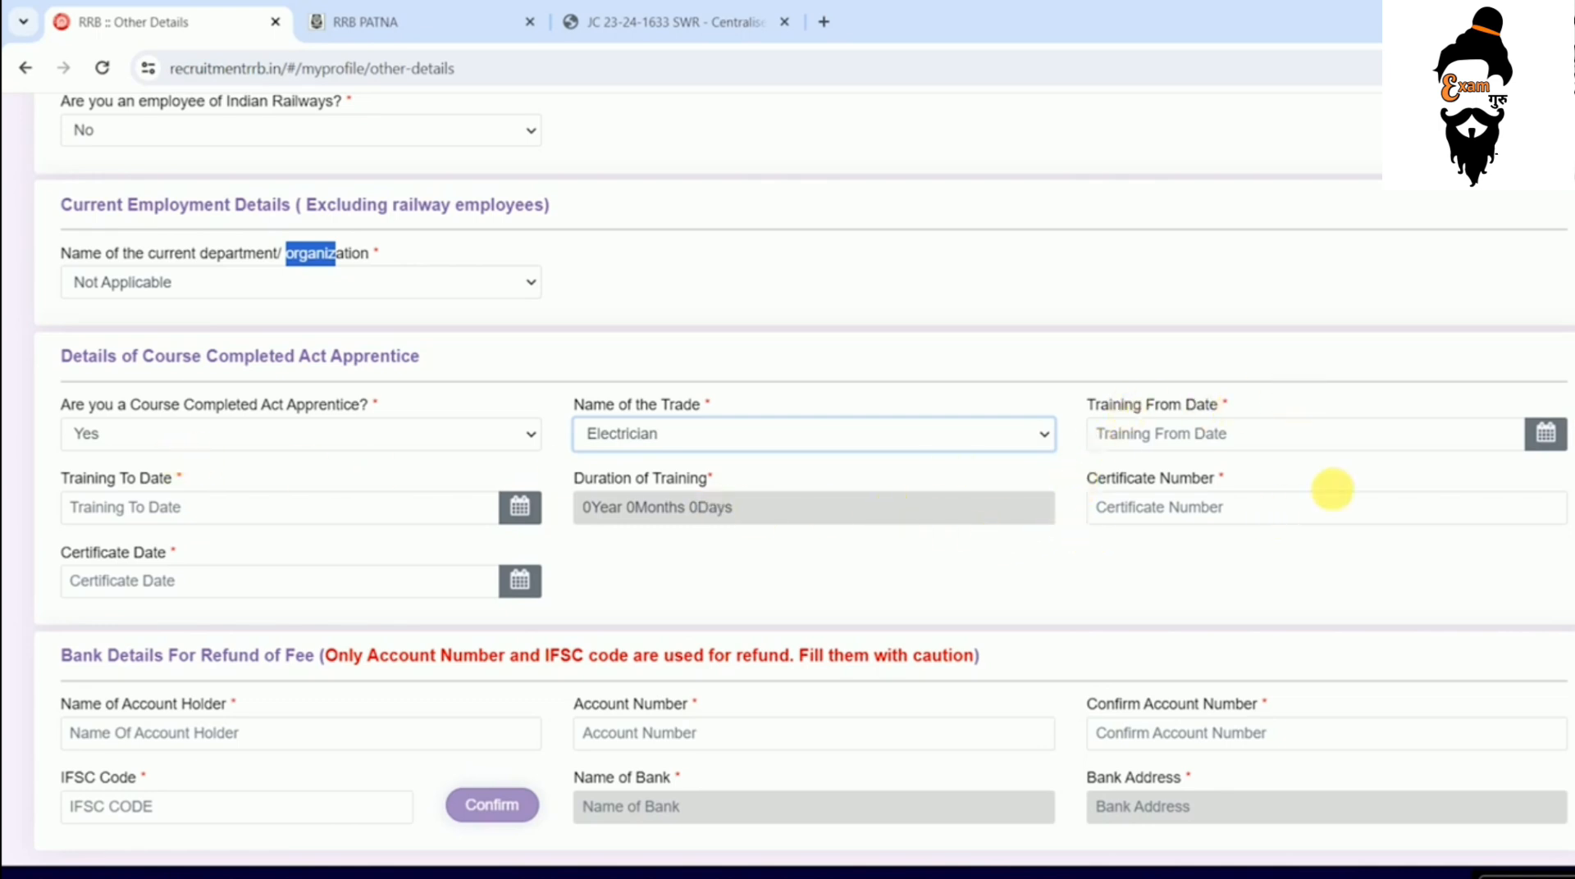
- Look over the trade list and the Training To Date calendar, and change the Course Completed Act Apprentice answer to No
click(623, 435)
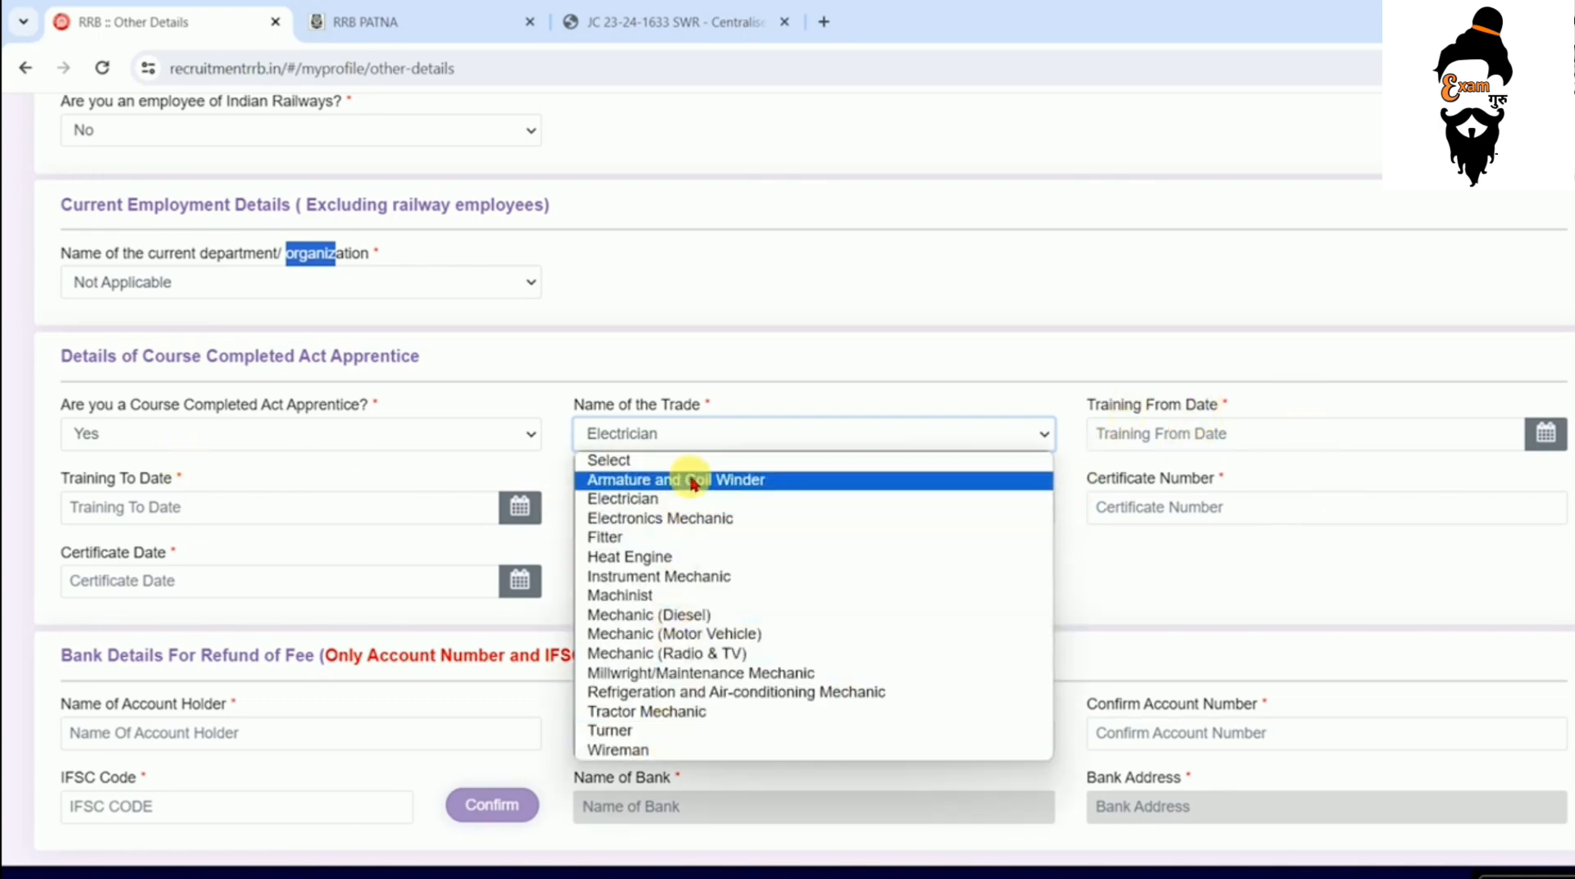
click(237, 523)
click(237, 523)
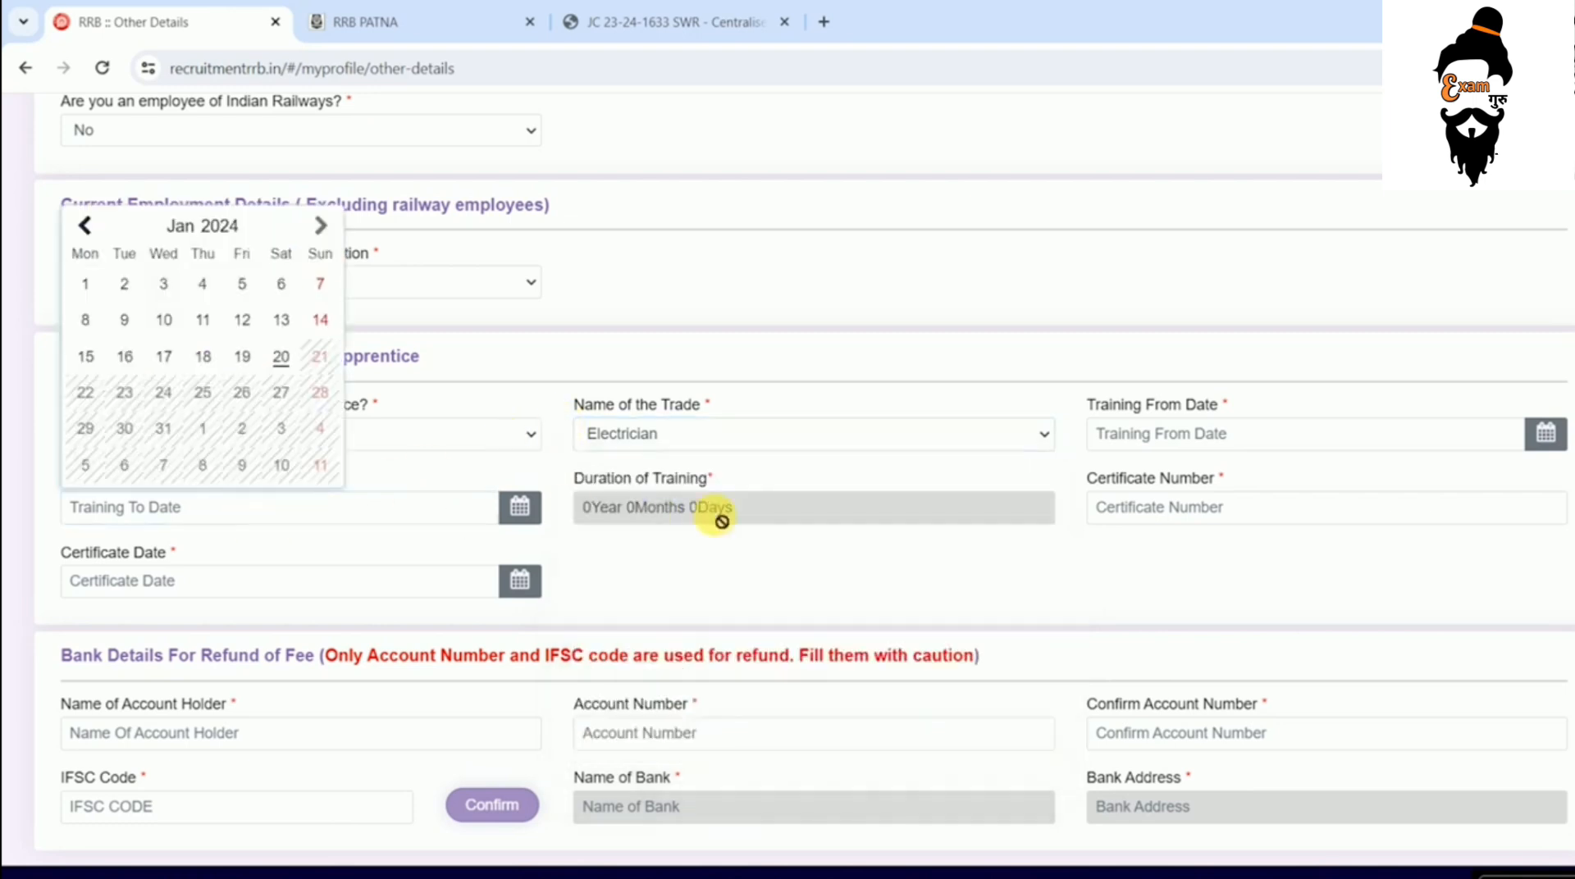
click(636, 563)
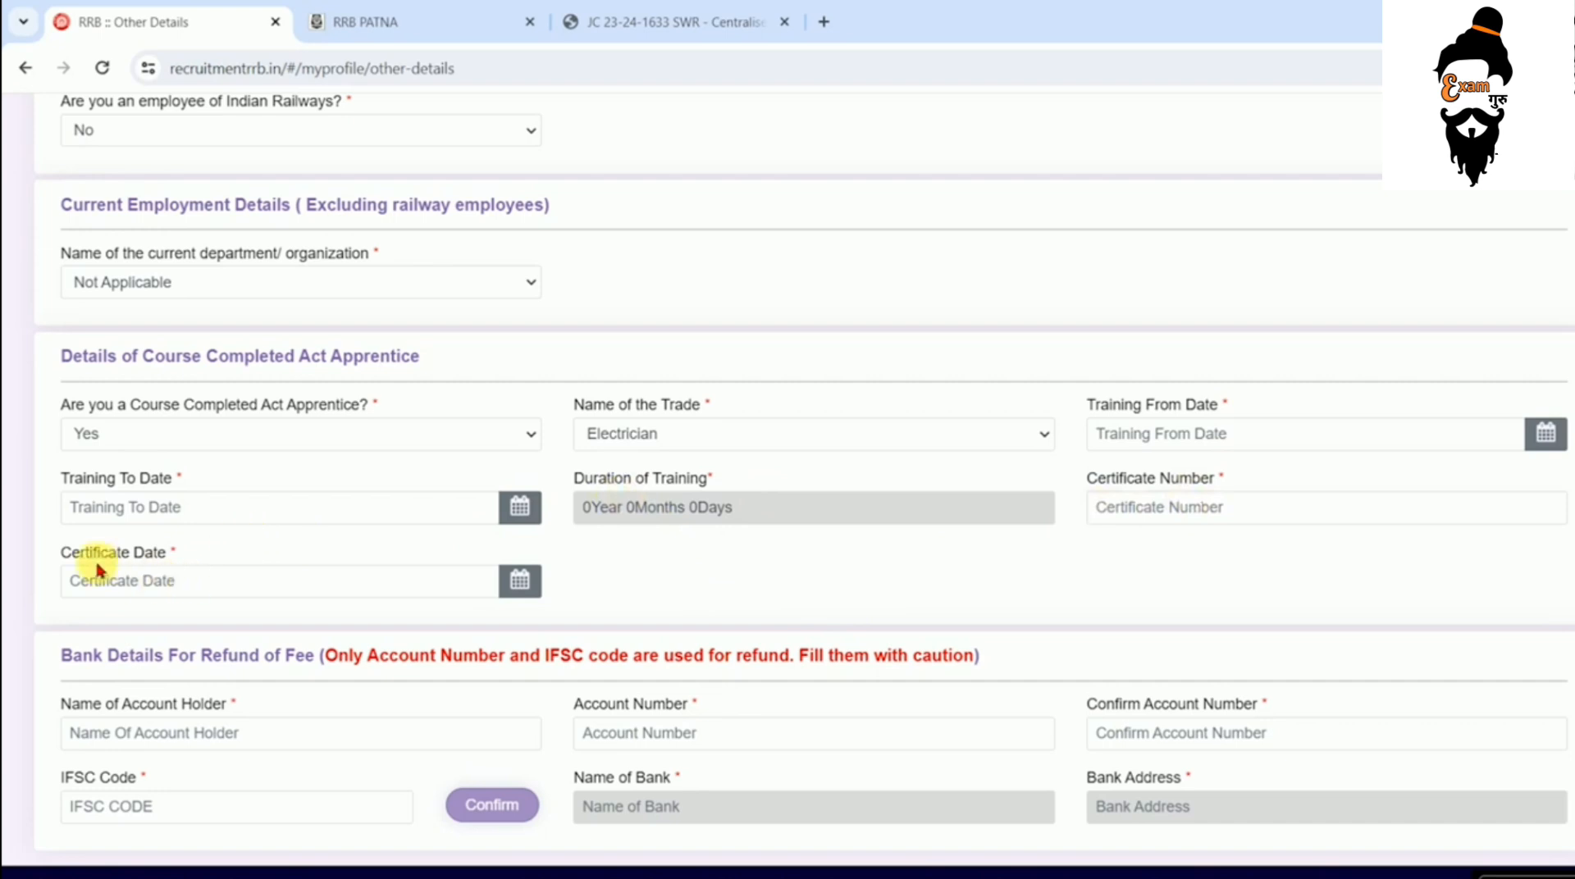
click(254, 438)
click(263, 500)
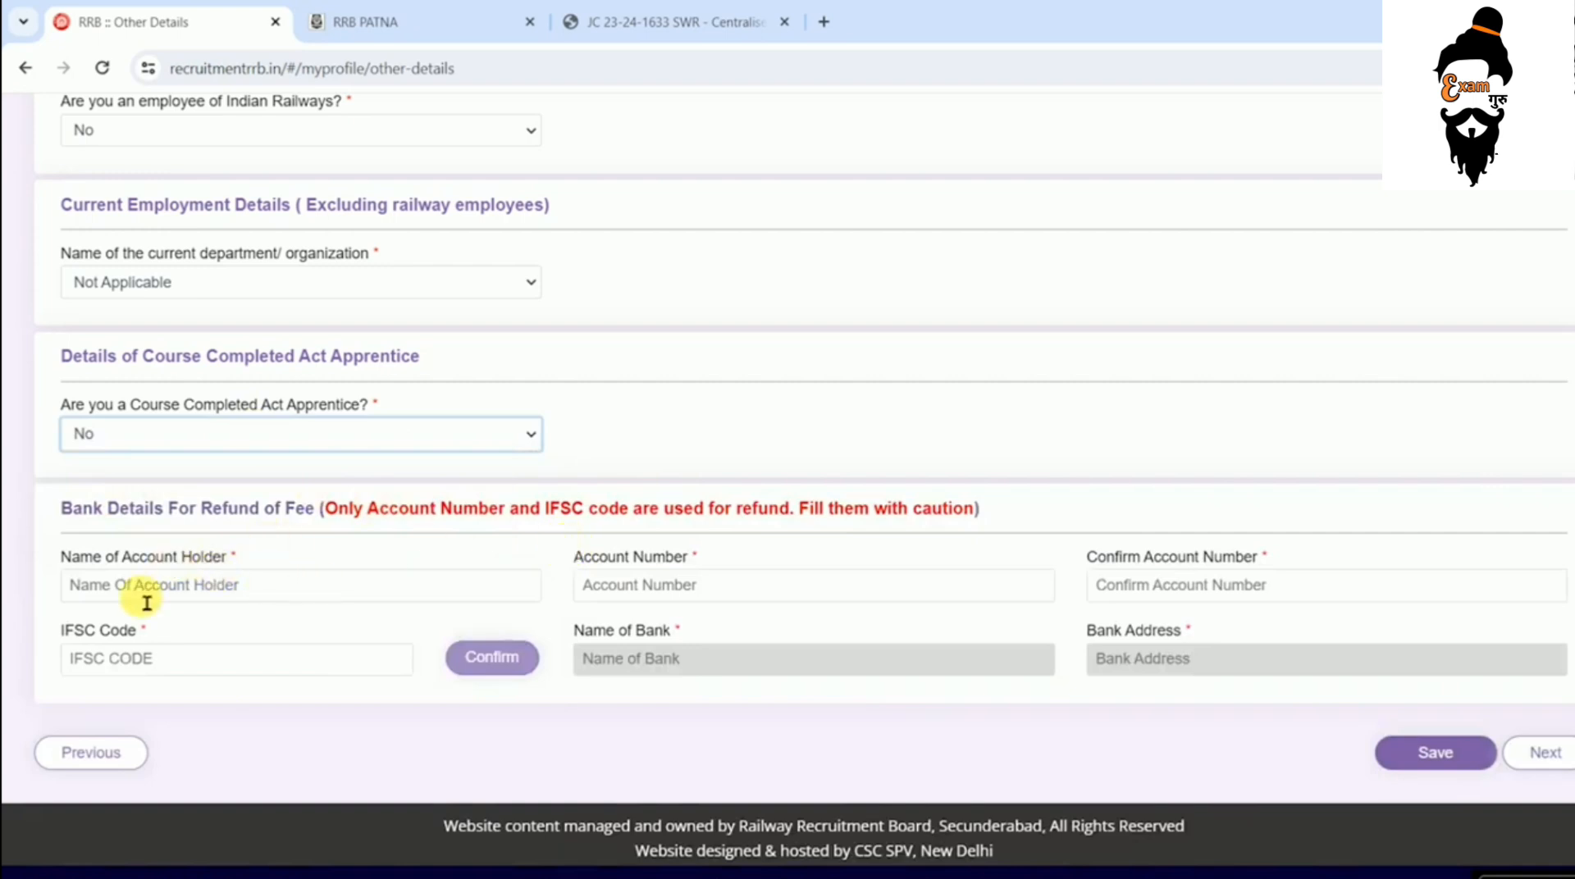
- Go through the account holder, account number and IFSC fields of the refund bank details, and continue to the Educational Qualification page
click(280, 588)
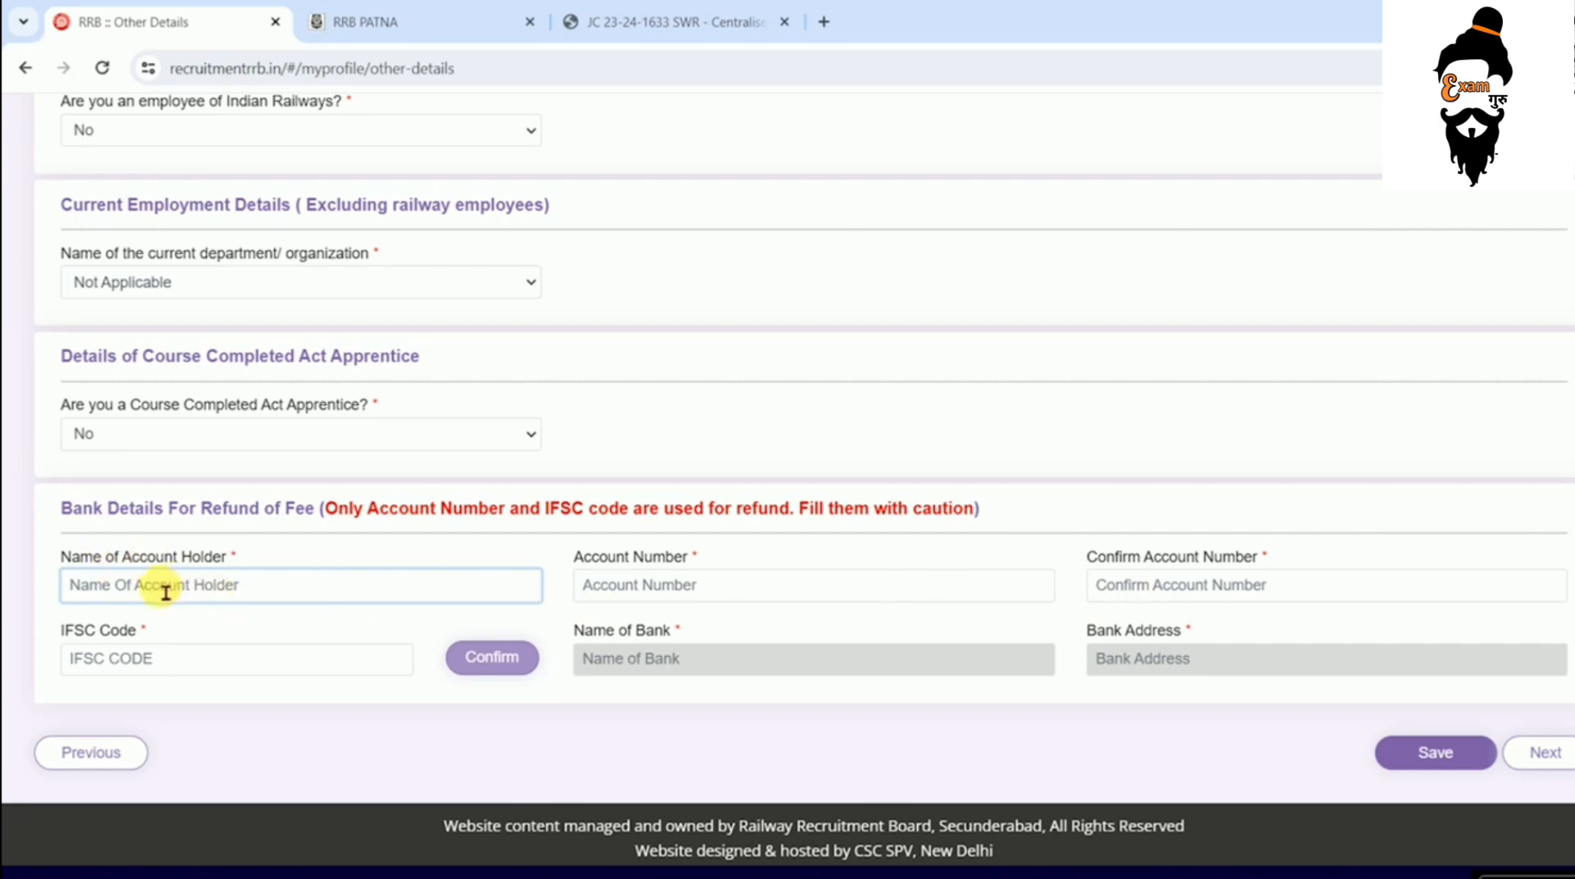
click(670, 597)
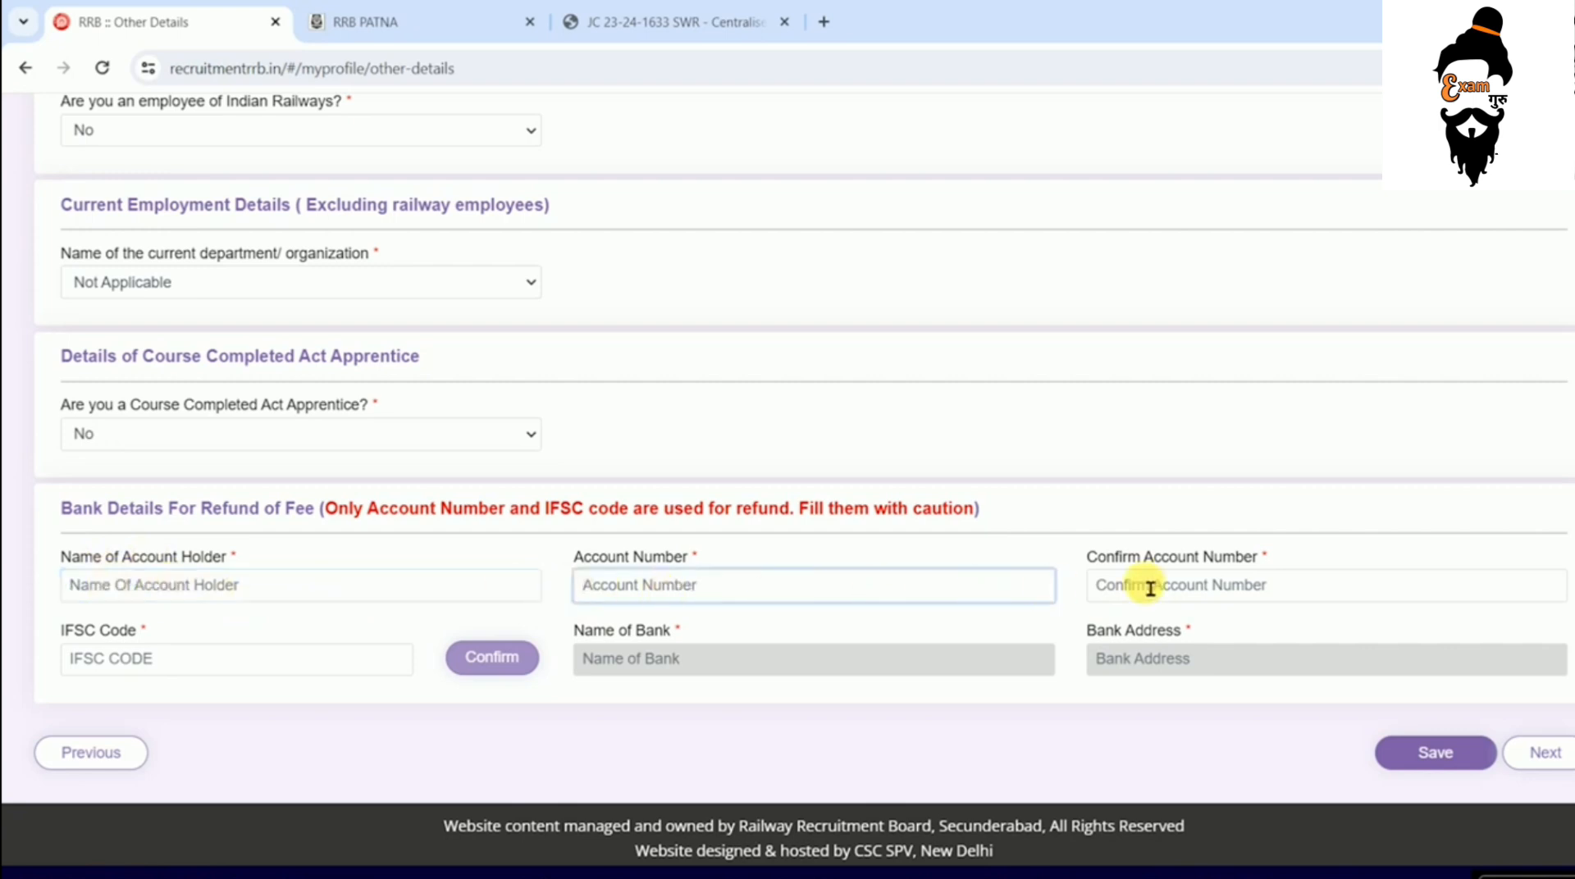
click(1186, 597)
click(193, 662)
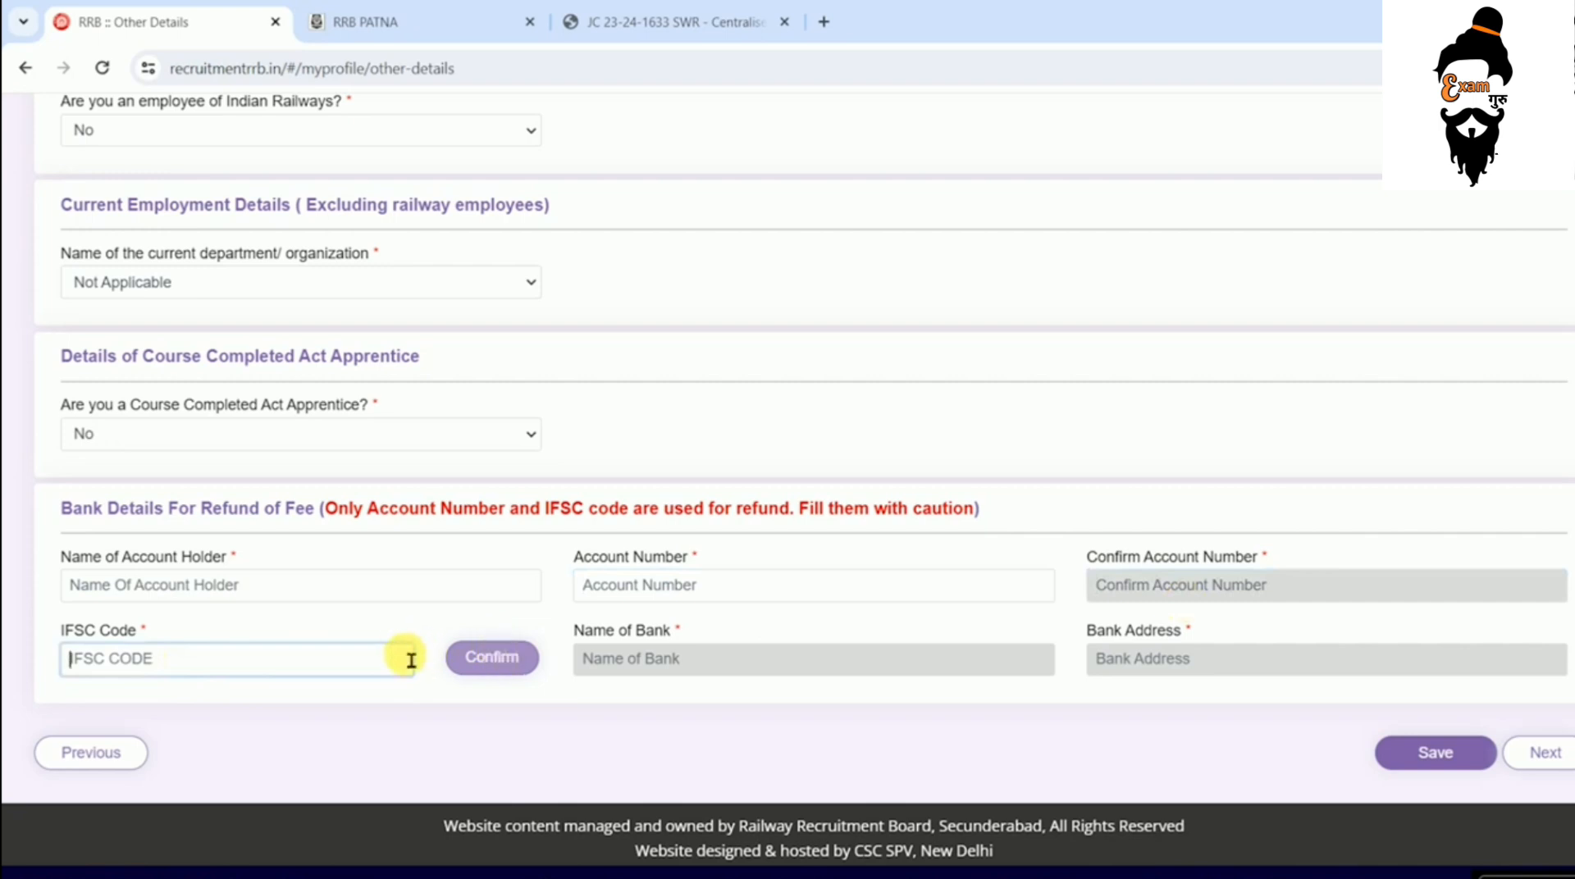
click(1542, 755)
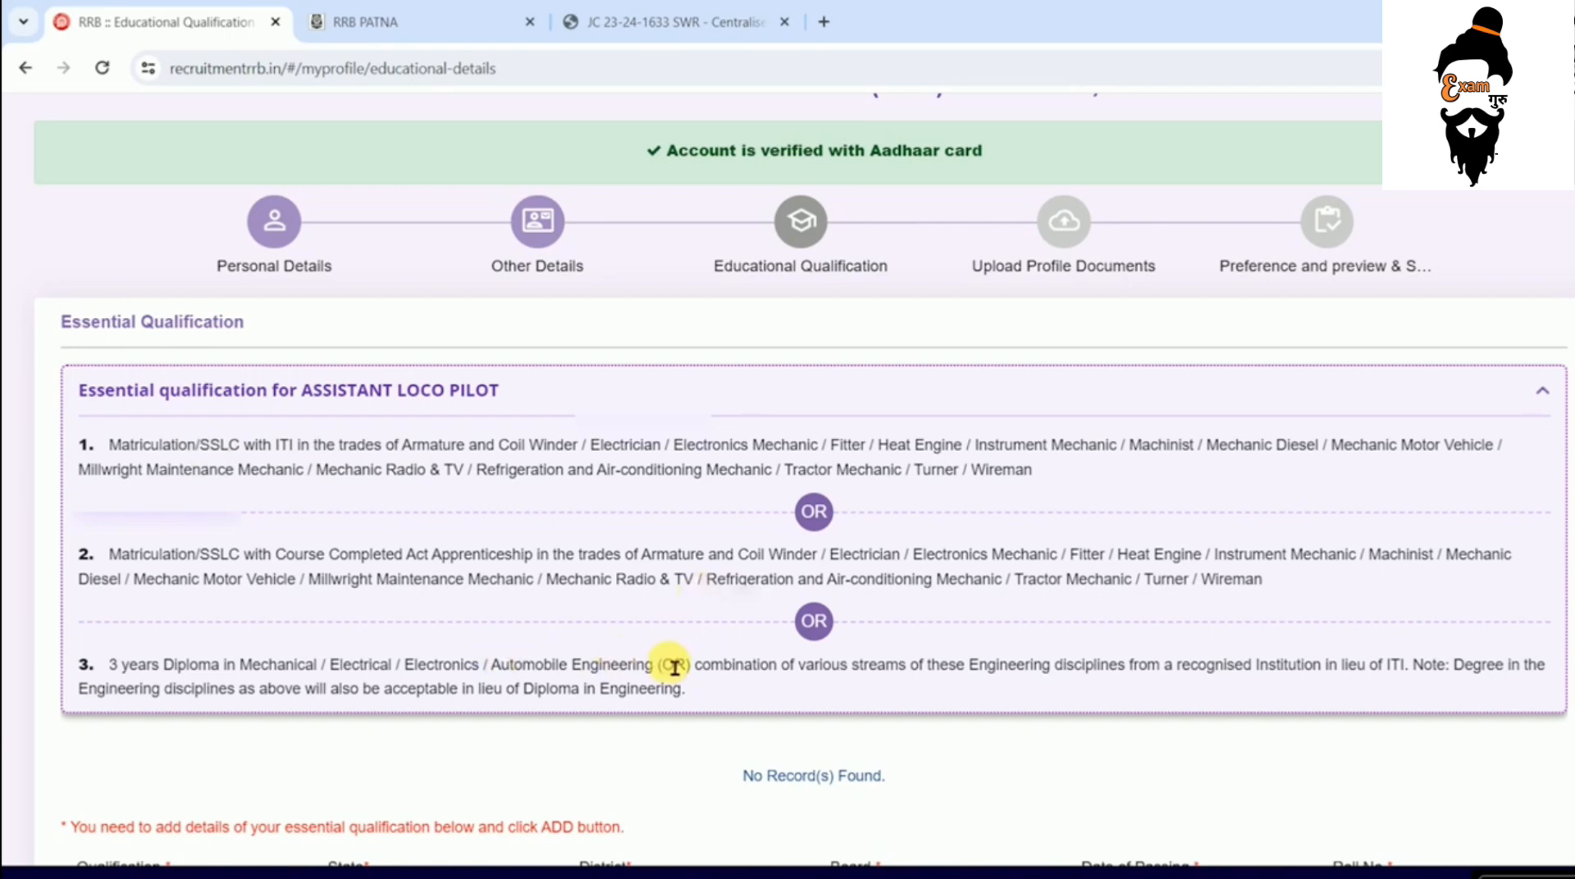
- For the Matriculation/10th/SSLC qualification, set the state to BIHAR, the district to Gopalganj and the board to BSEB PATNA
scroll(674, 666, down, 4)
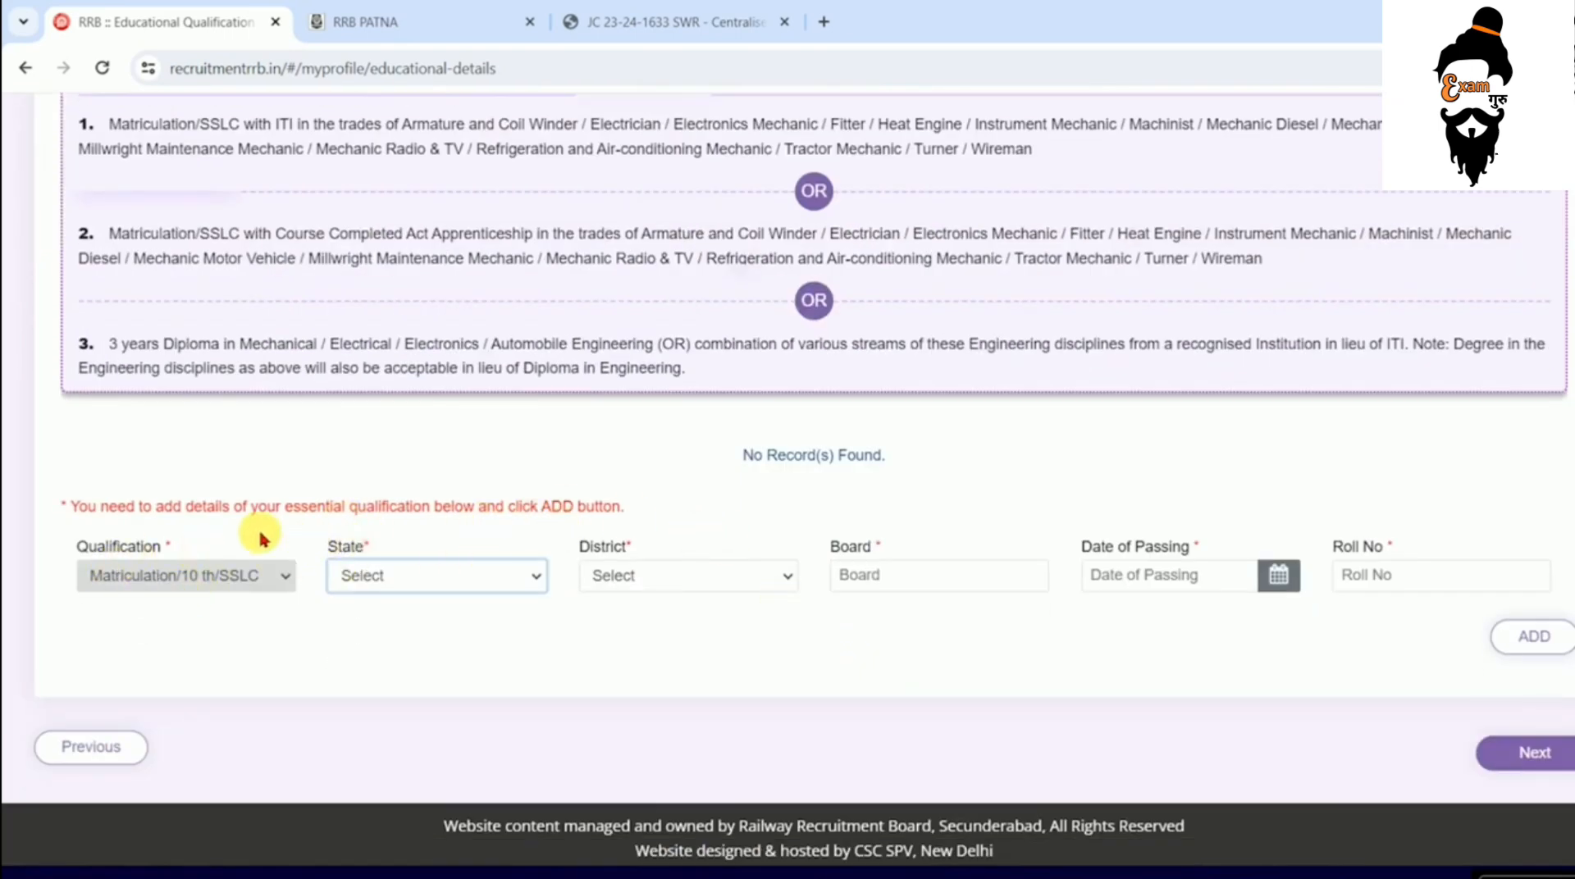
click(332, 574)
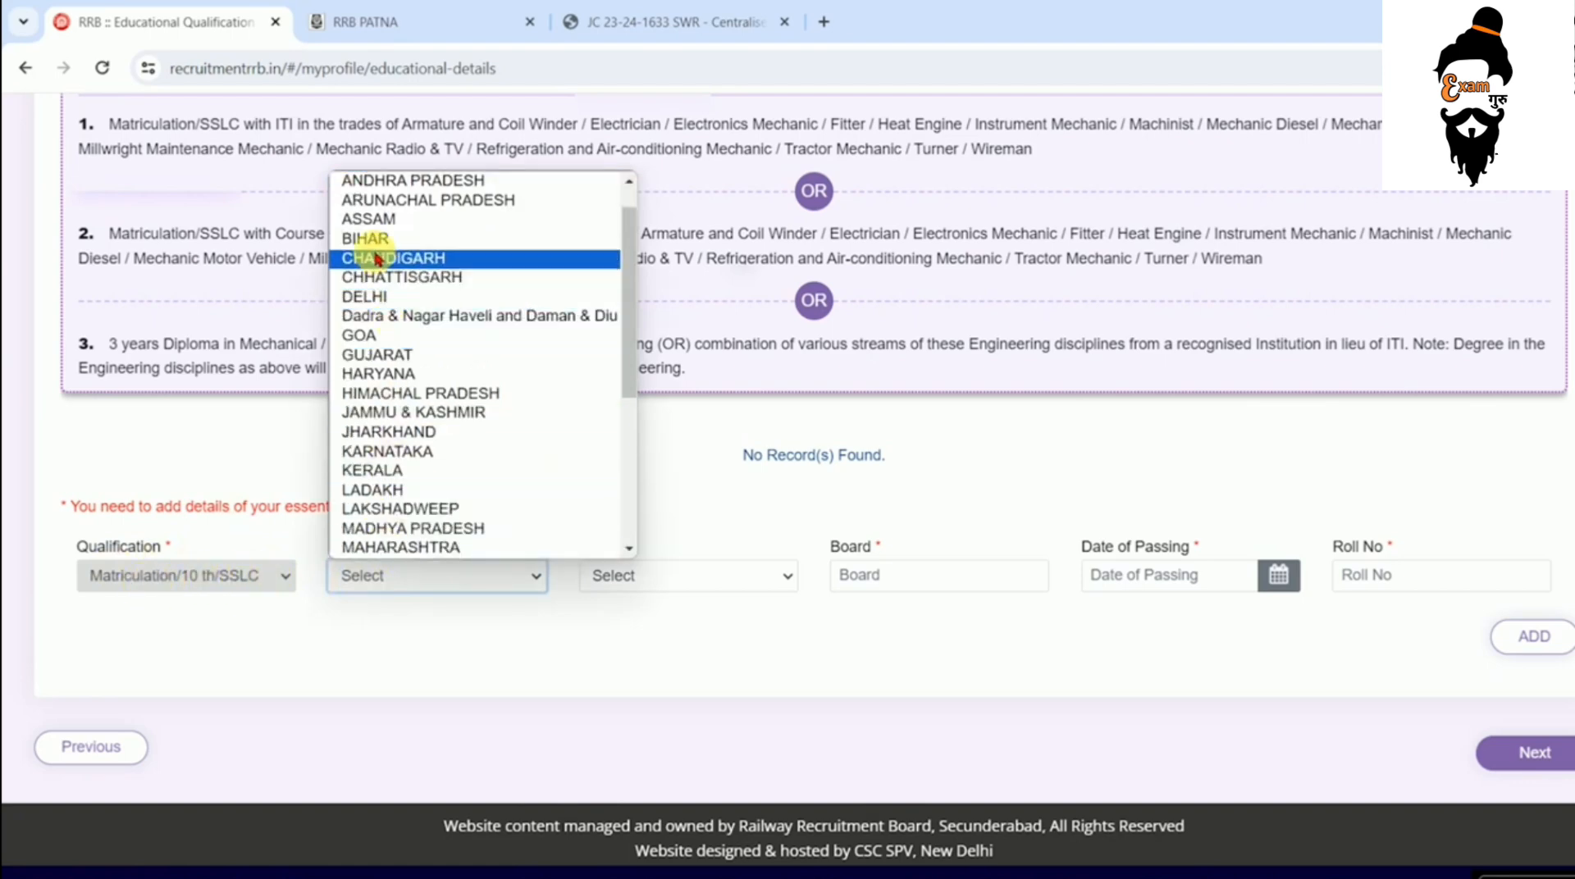
click(377, 257)
click(629, 581)
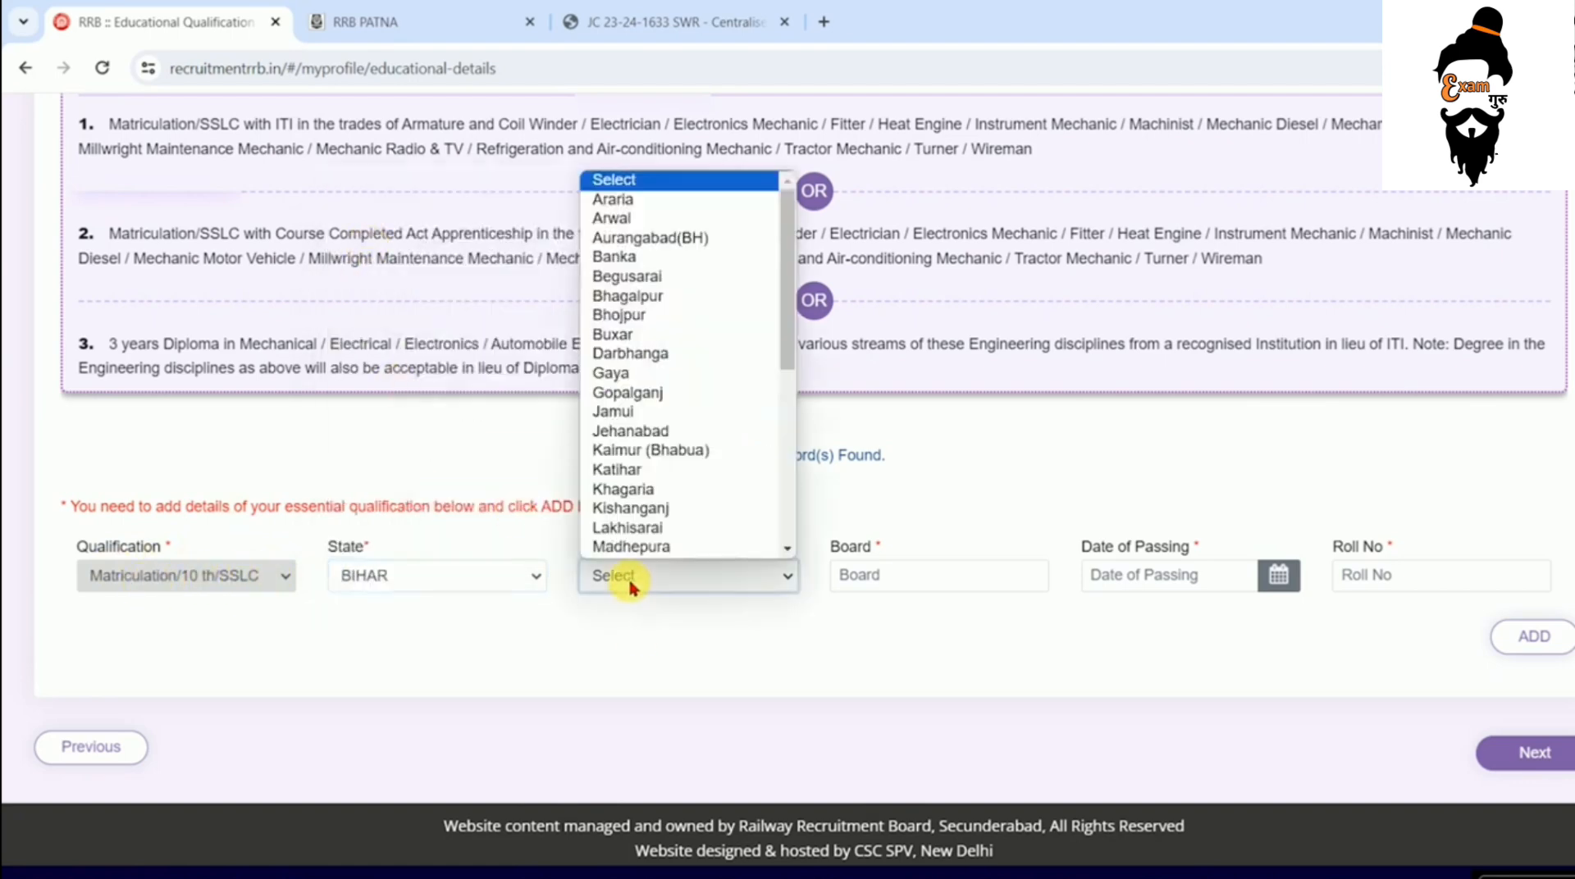
text(go)
key(Return)
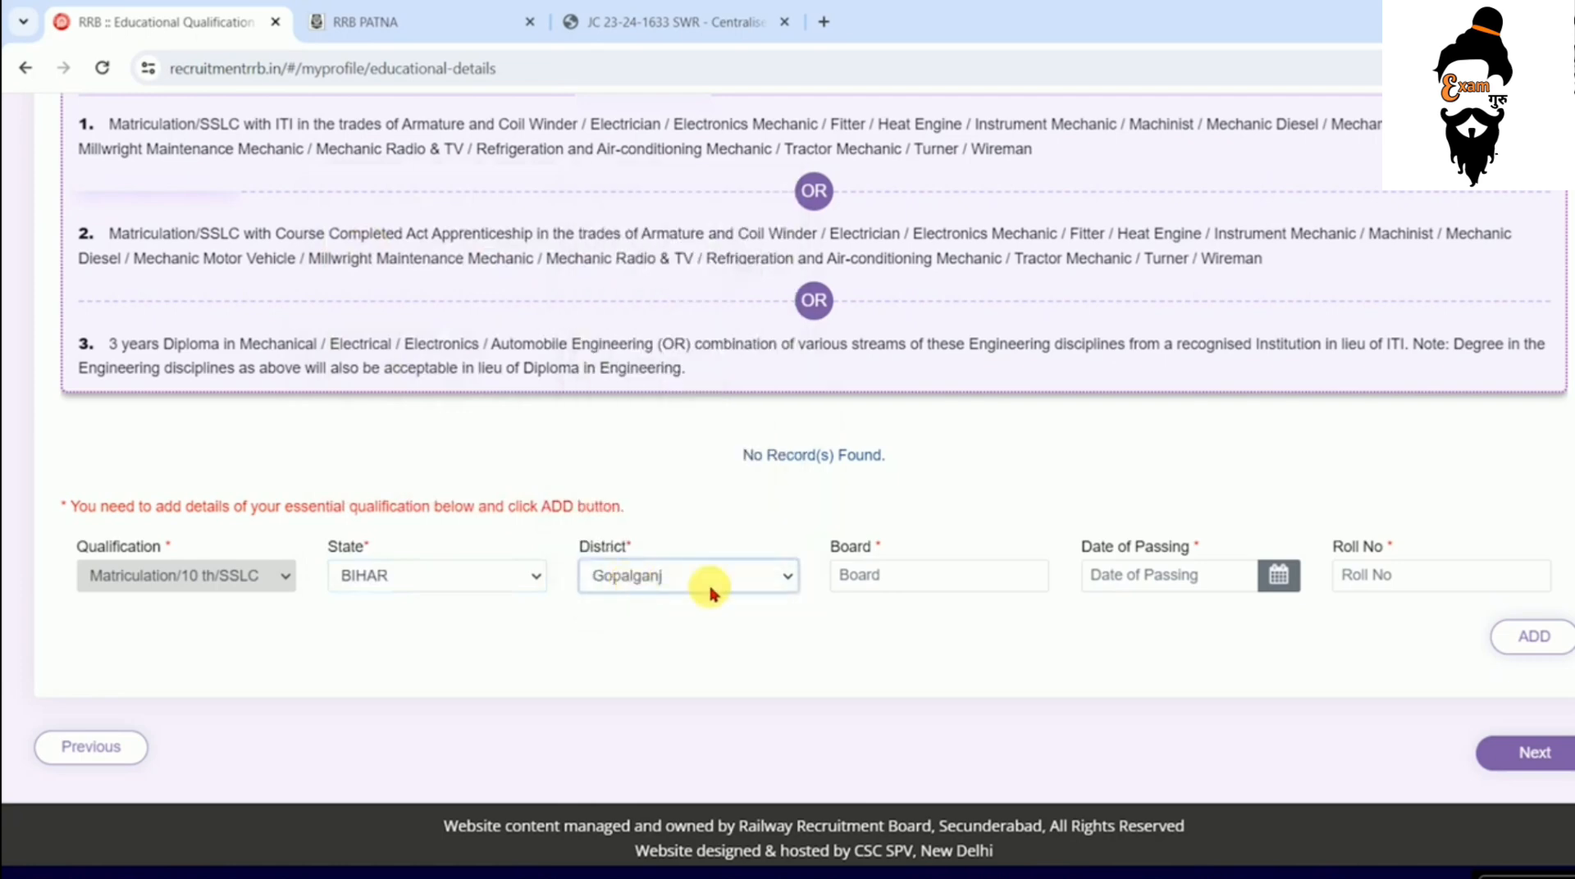
click(904, 578)
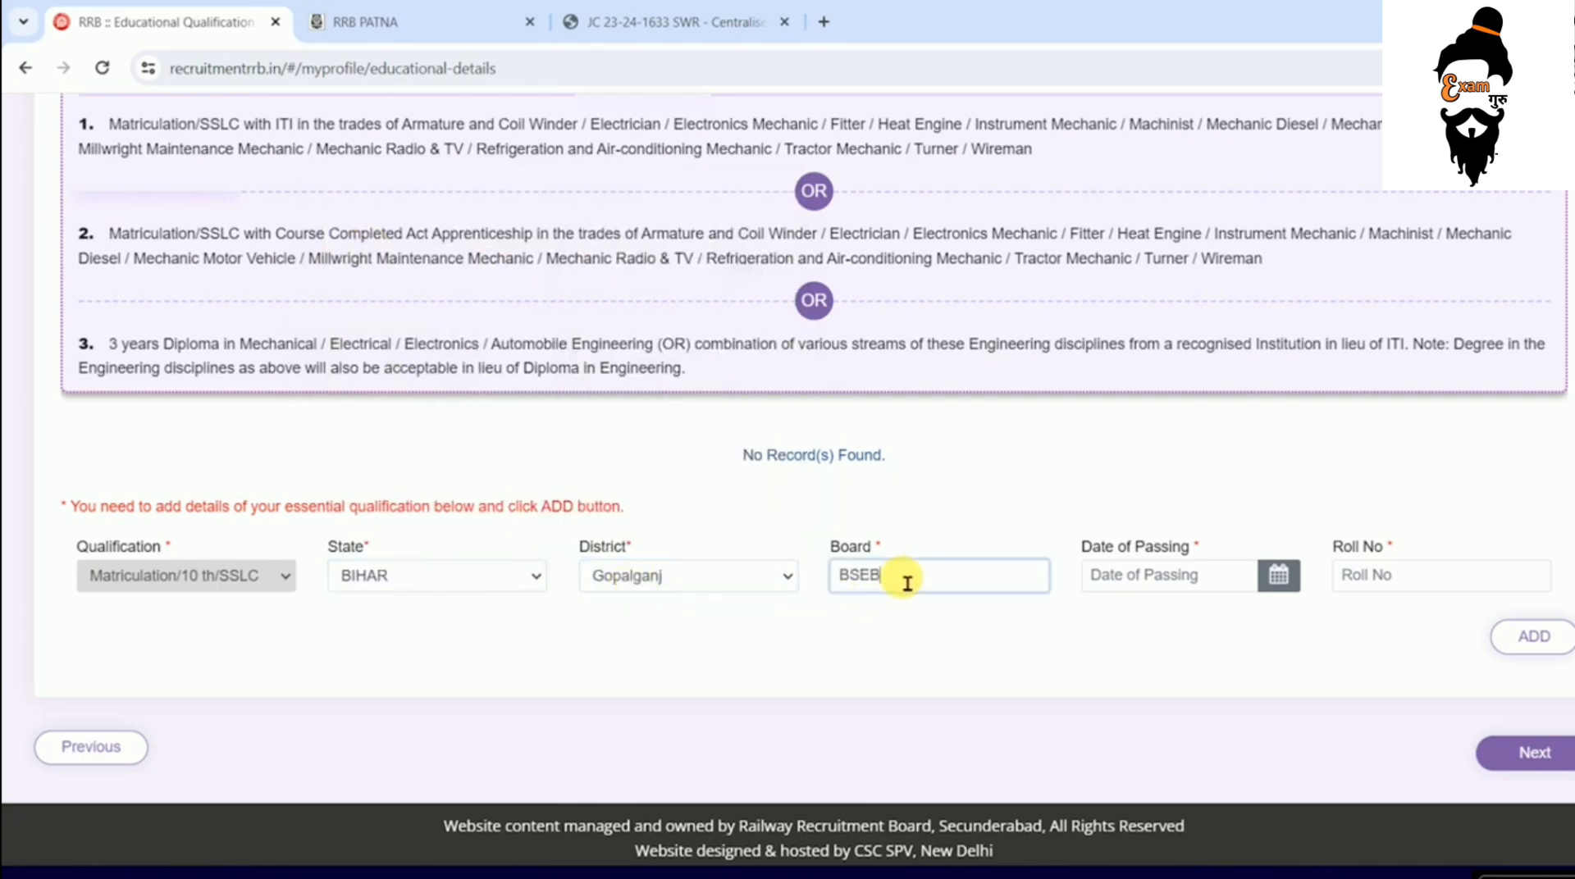
text(BSEB PATNA)
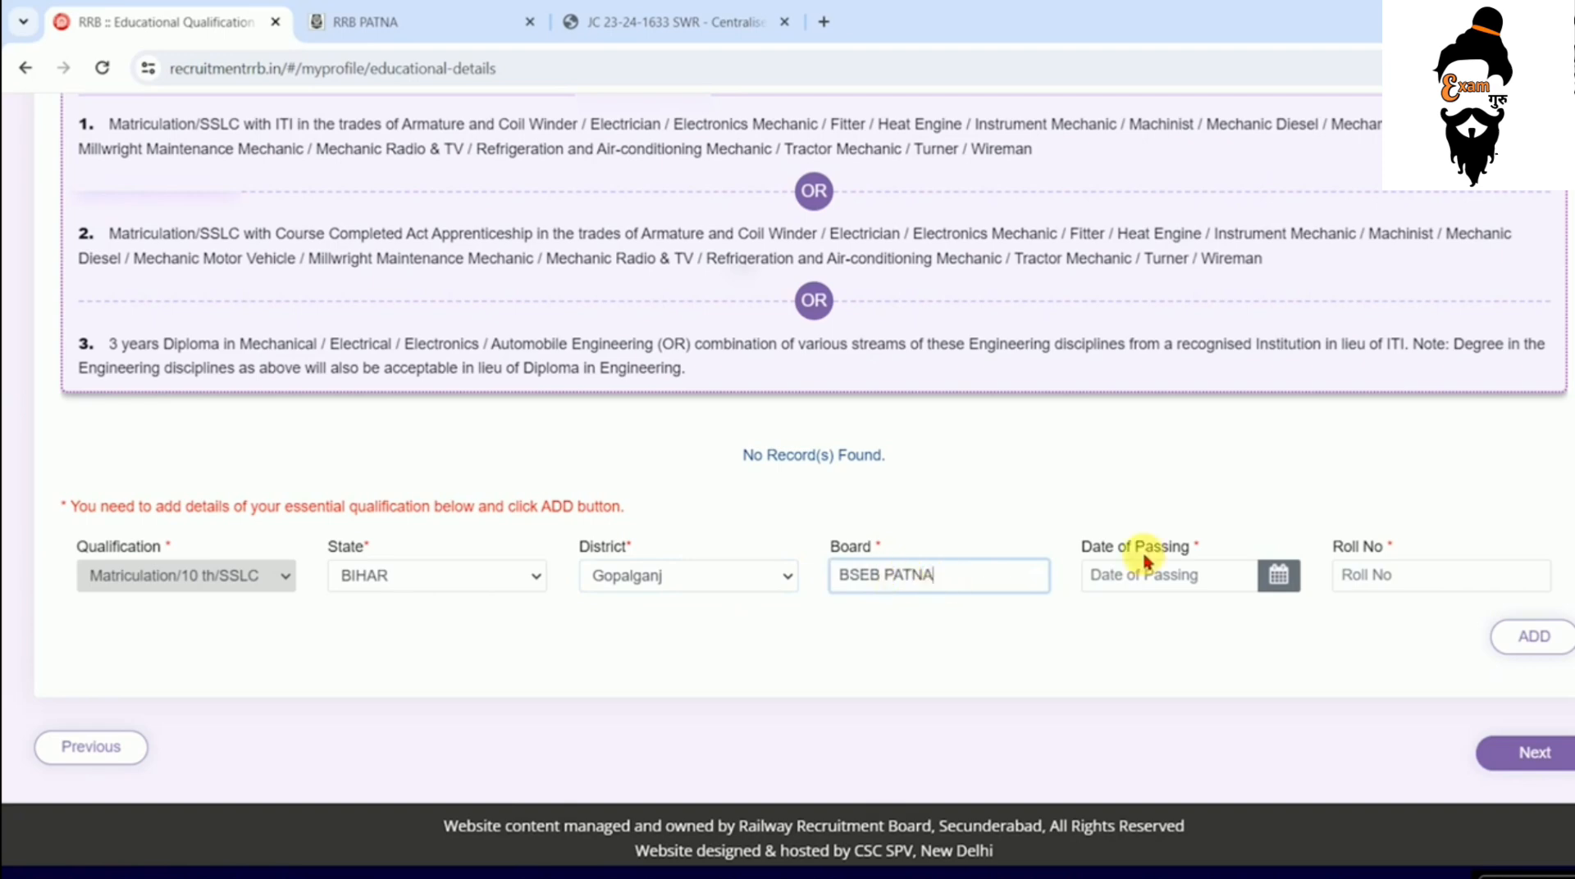
- Set the date of passing to 08/05/2015, fill in the roll number and add the Matriculation record to the qualifications
click(1281, 578)
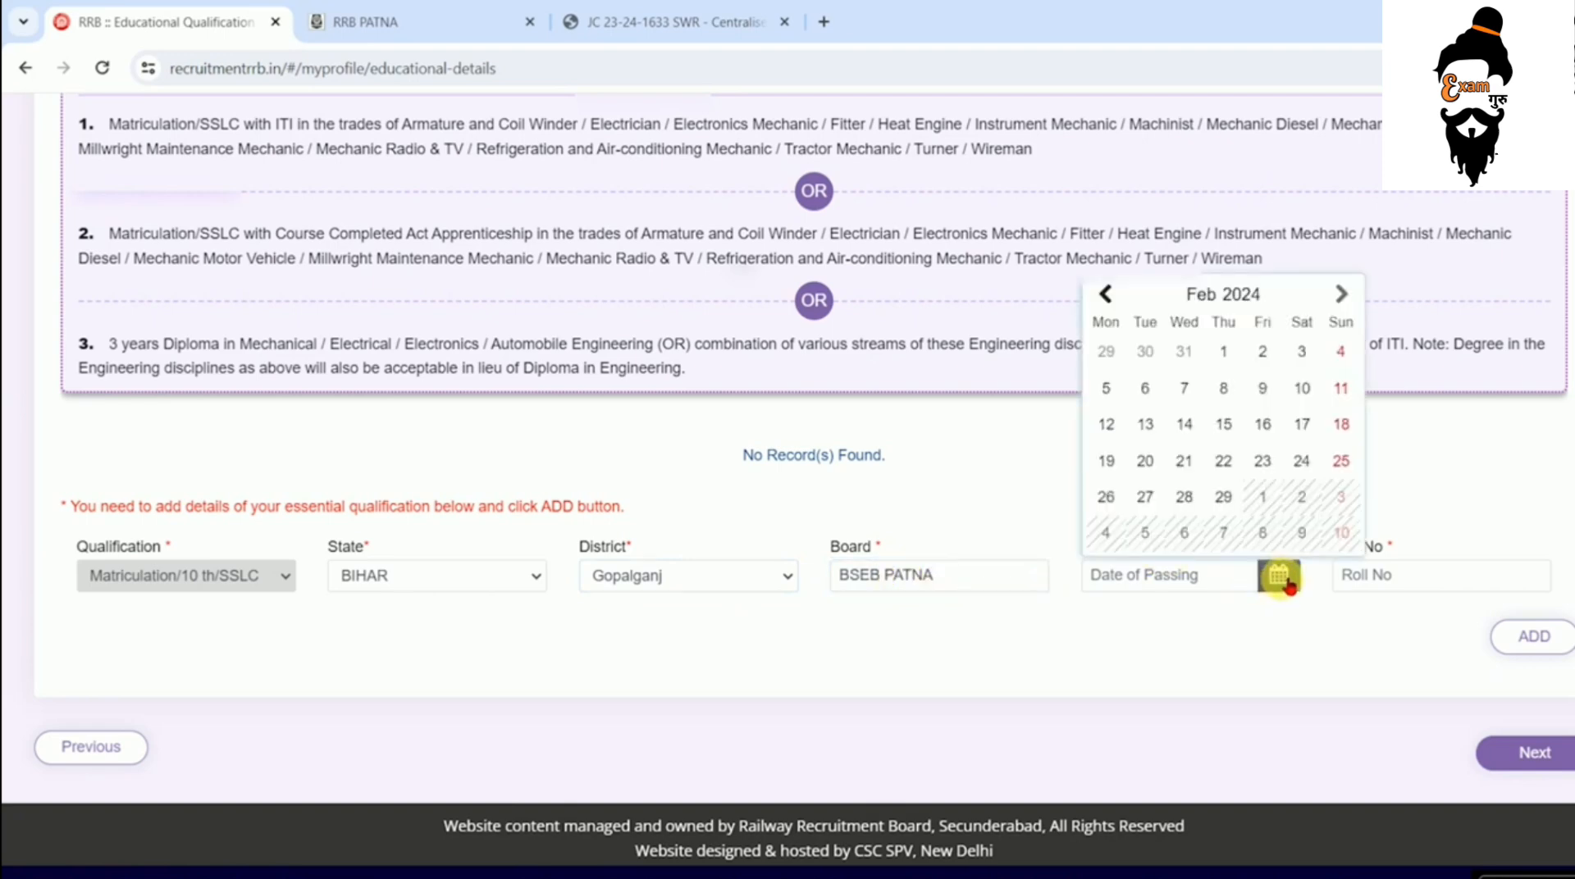
click(1243, 293)
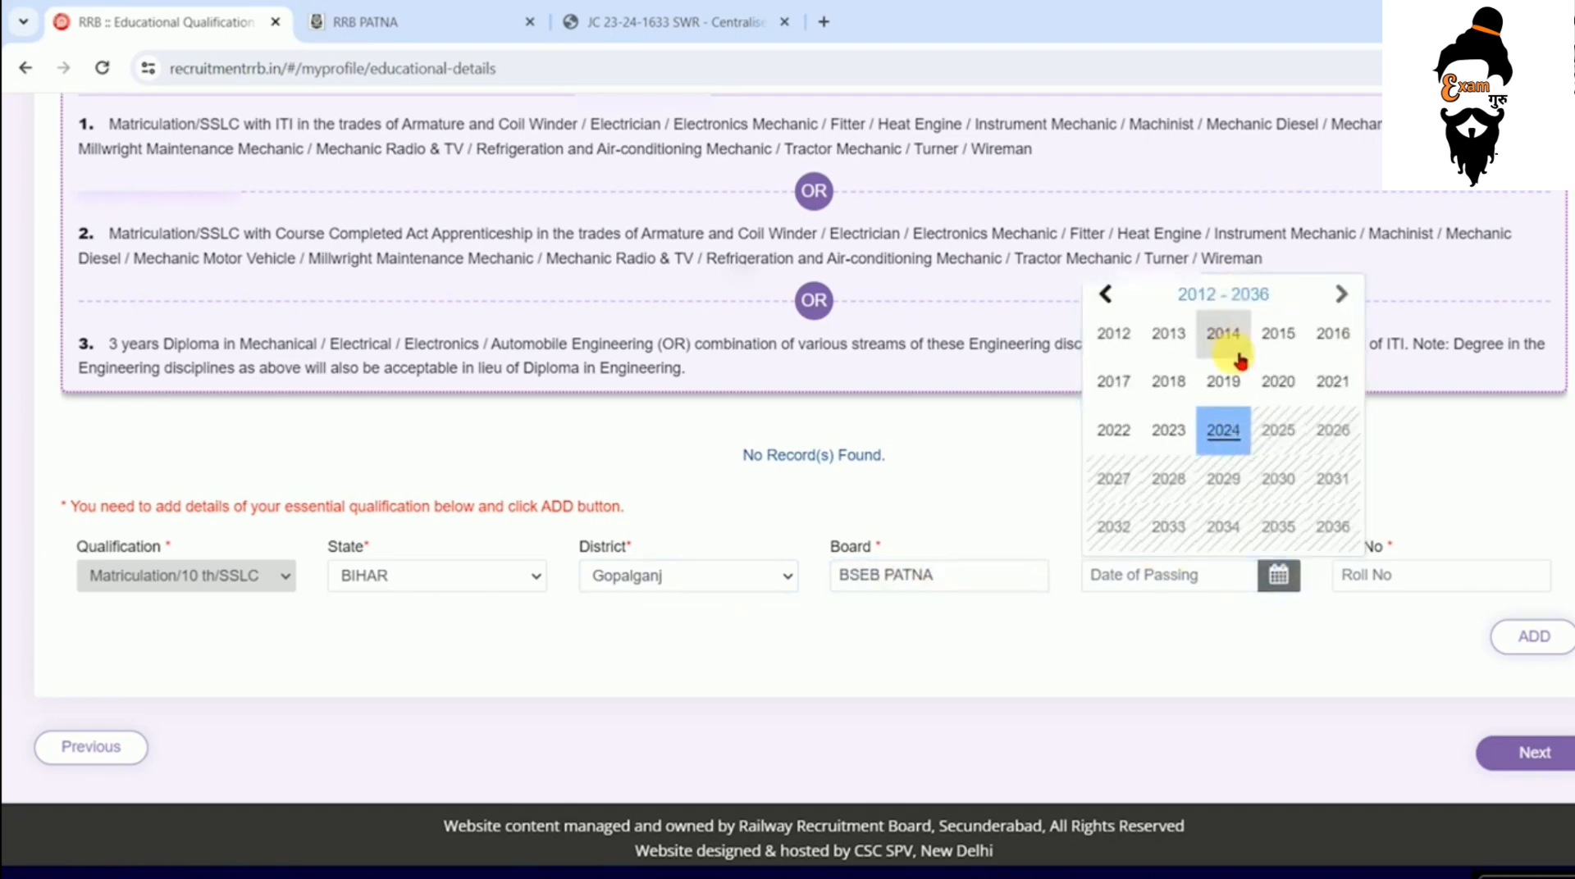
click(1282, 337)
click(1223, 425)
click(1259, 392)
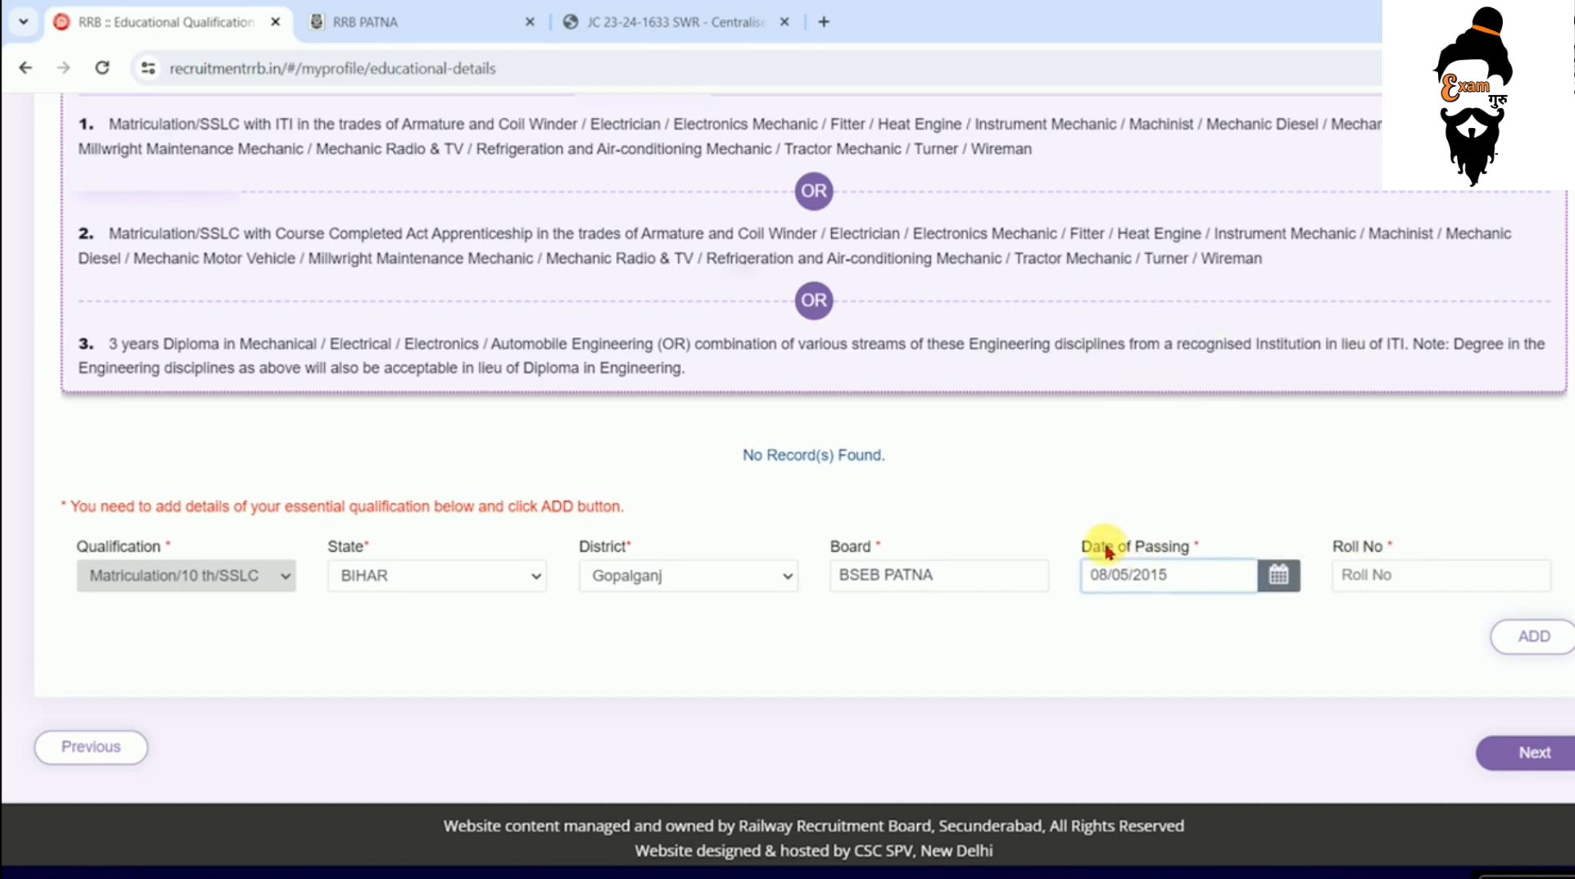
click(1427, 579)
click(1534, 638)
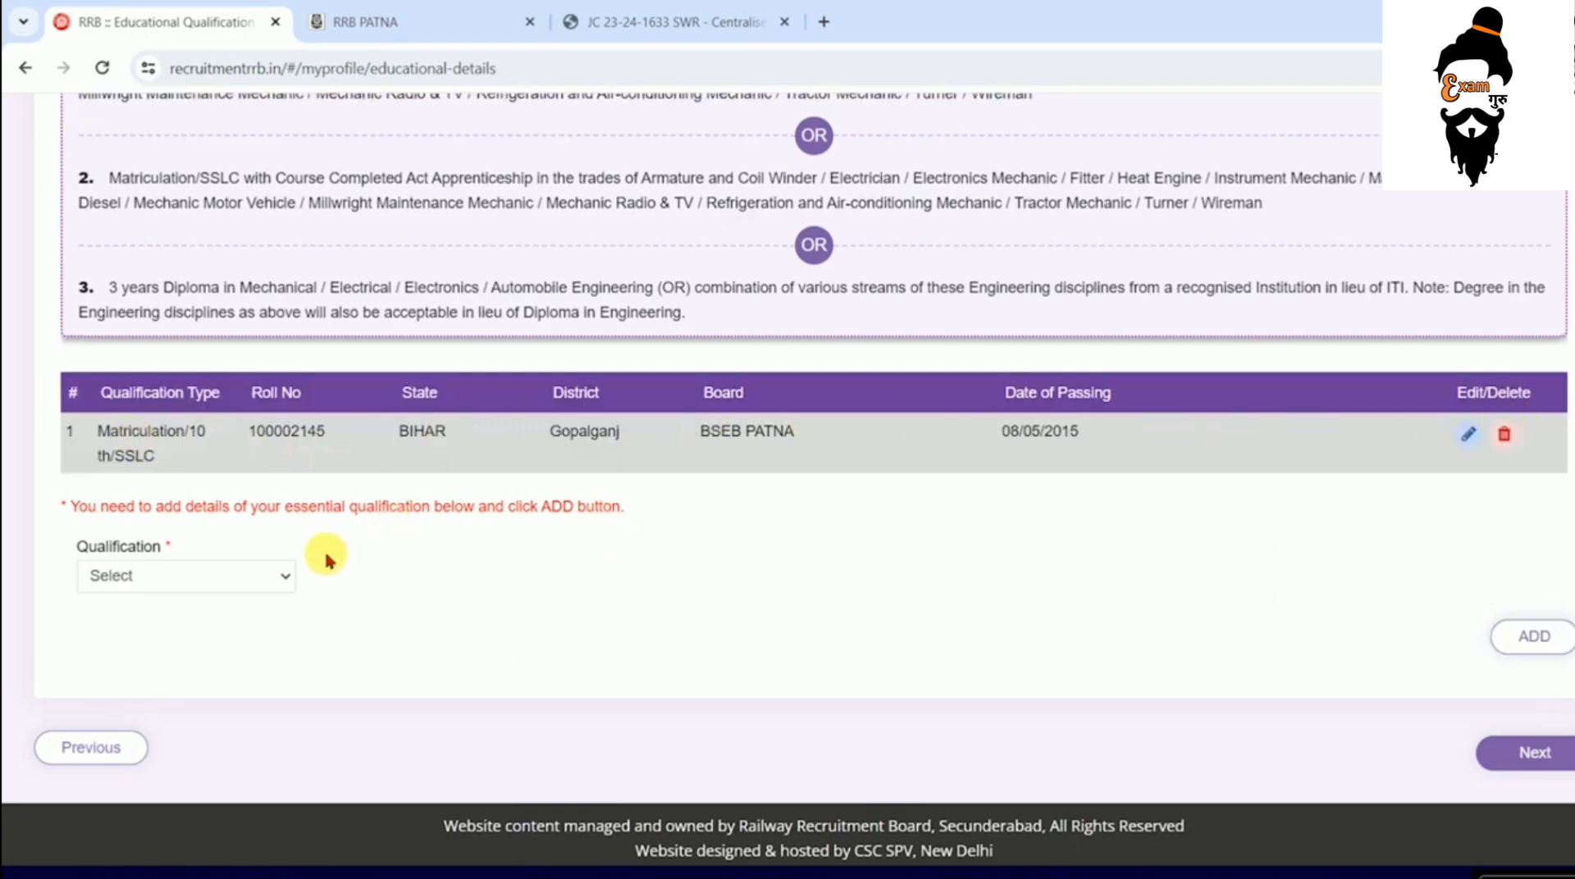
- Set the essential qualification to NAC and go through its trade, state, certificate issuer and certificate type fields
click(233, 579)
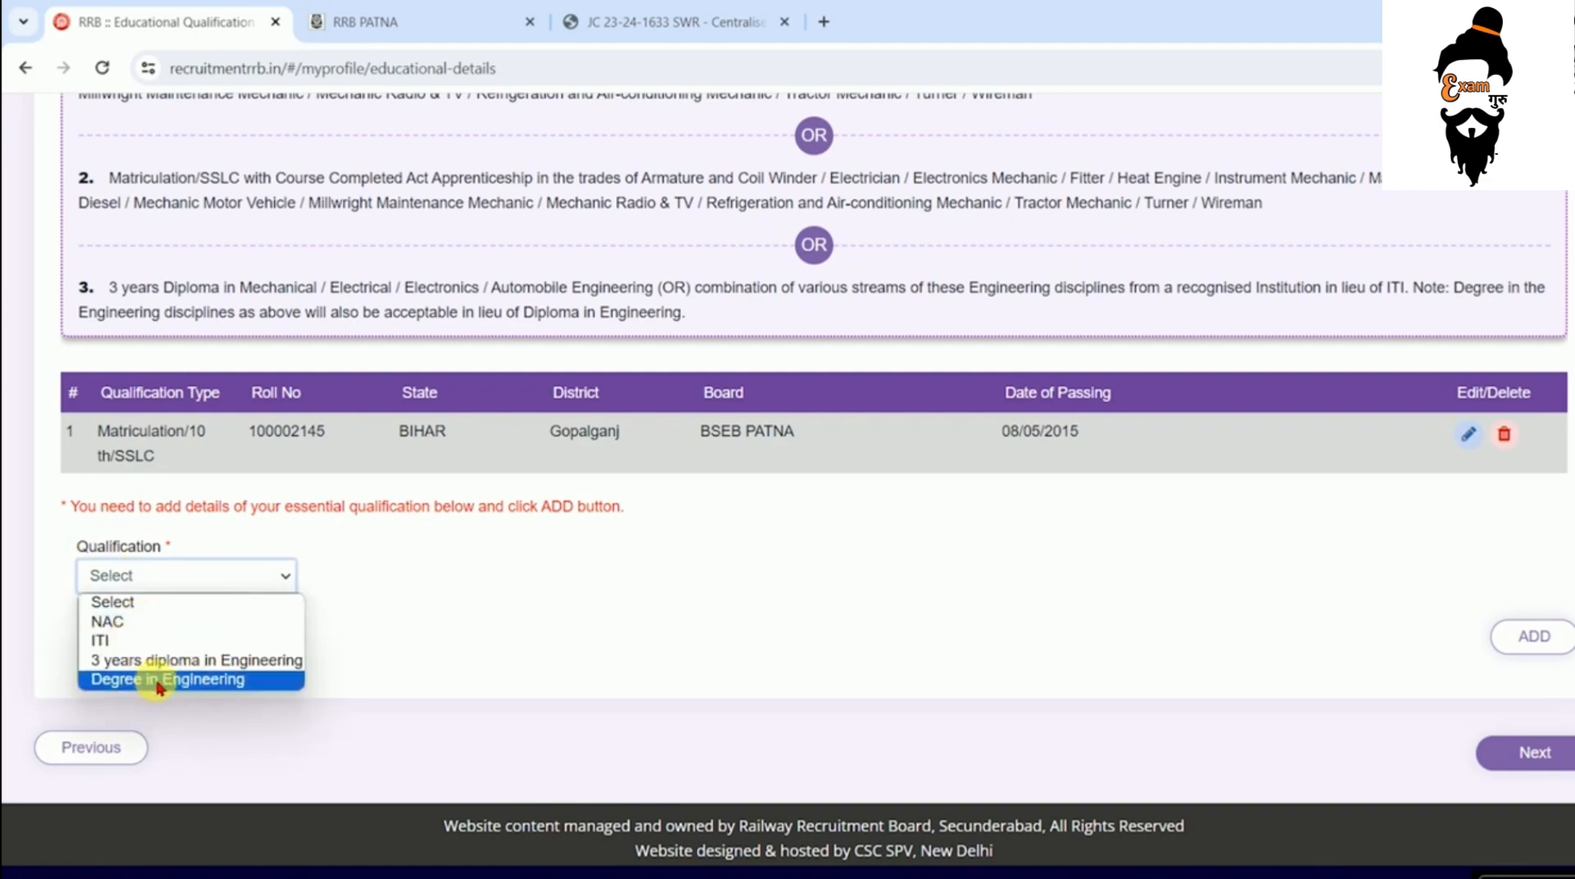
click(123, 623)
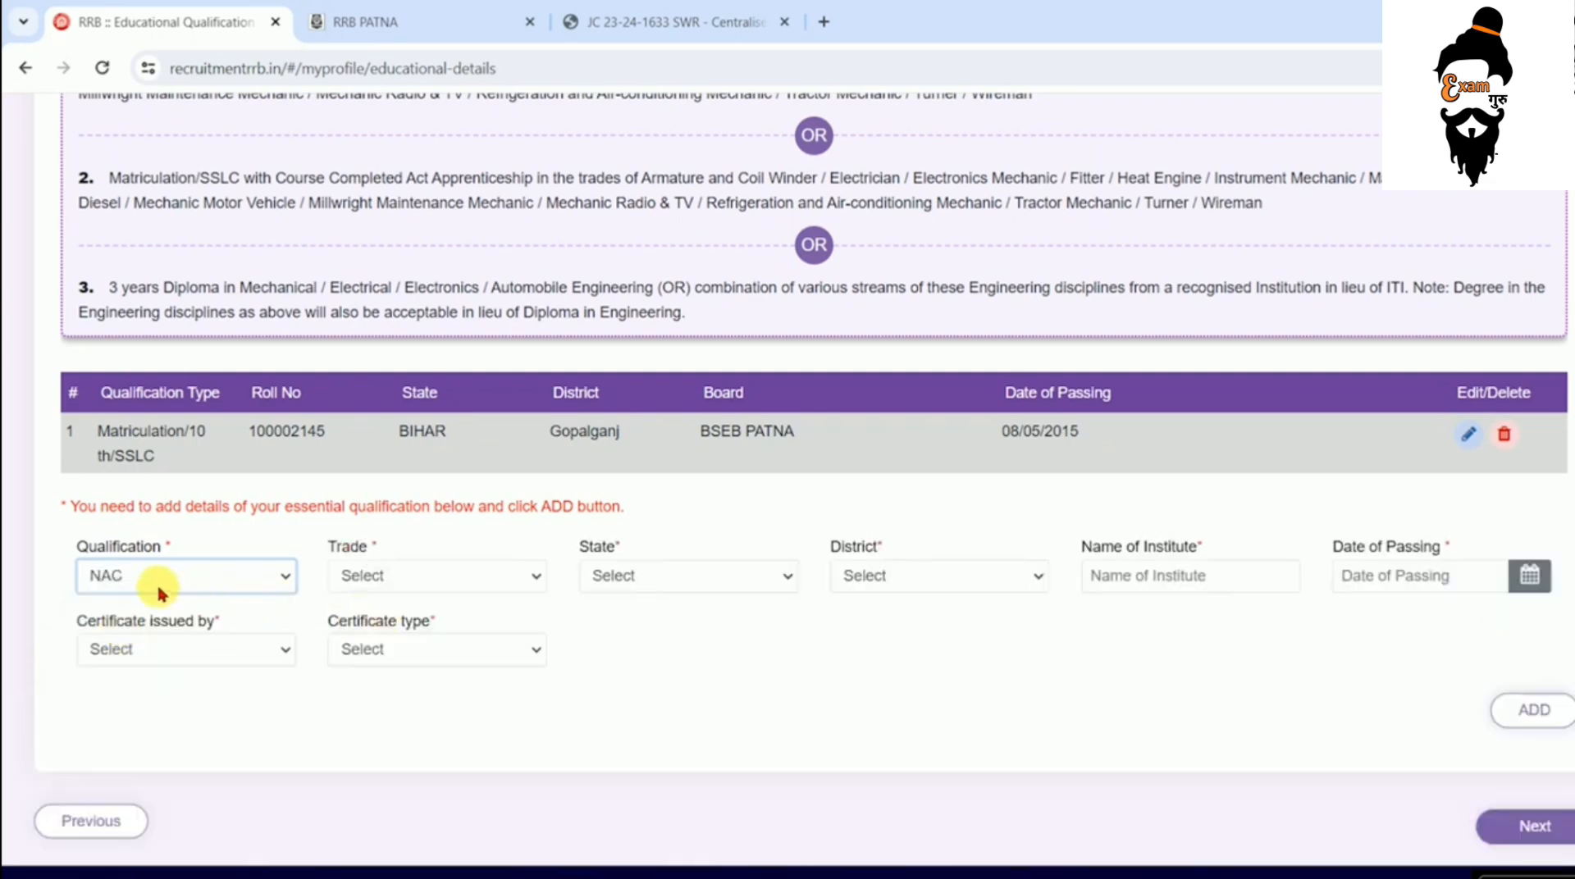
click(396, 579)
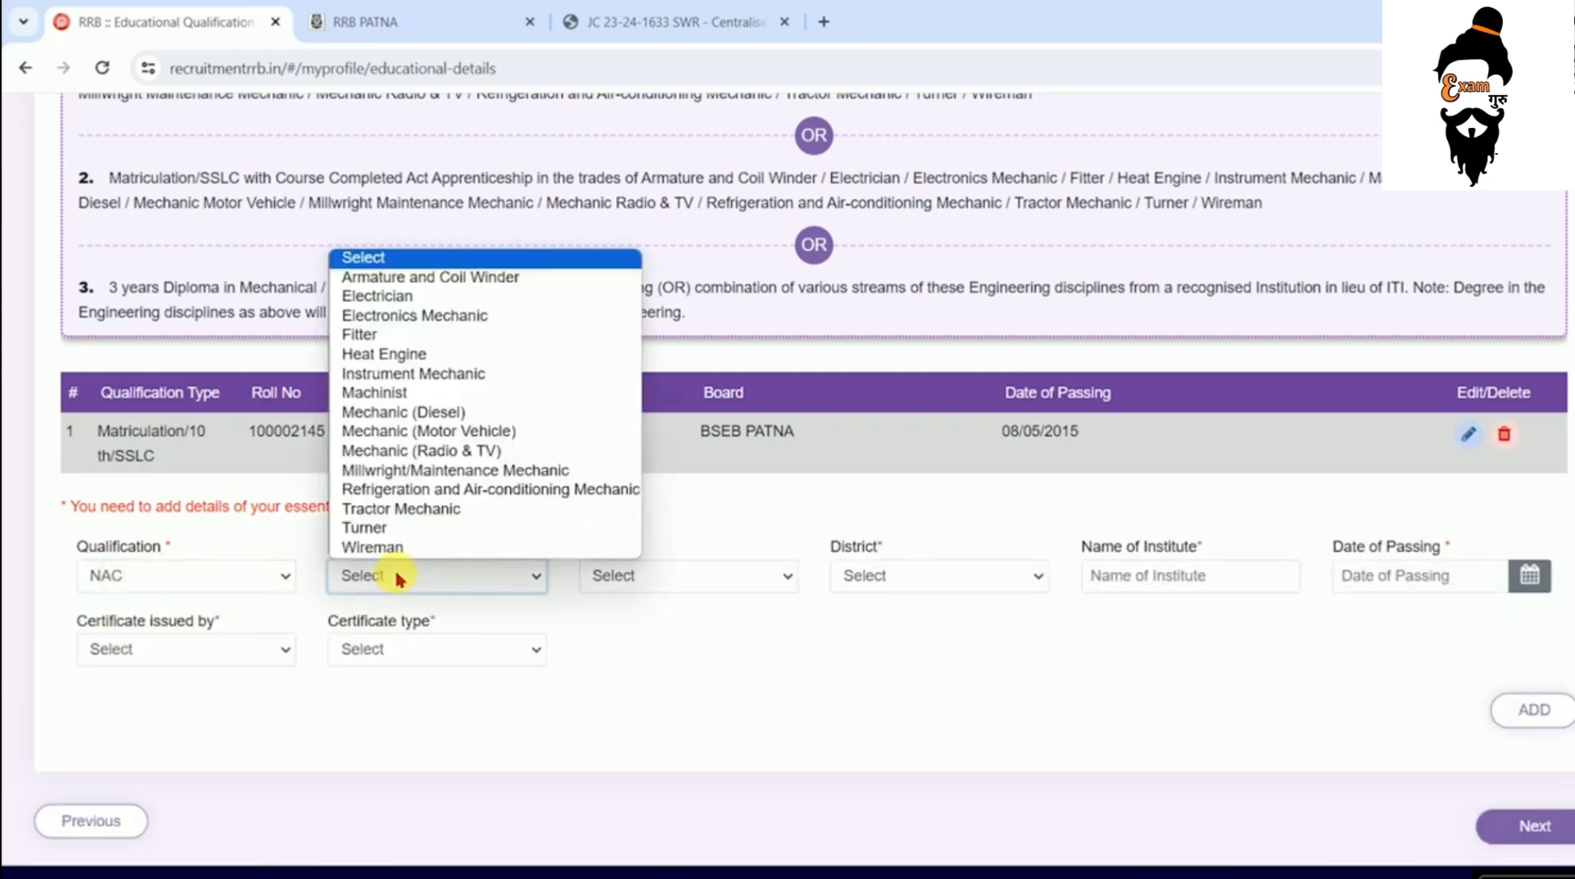
click(640, 584)
click(639, 583)
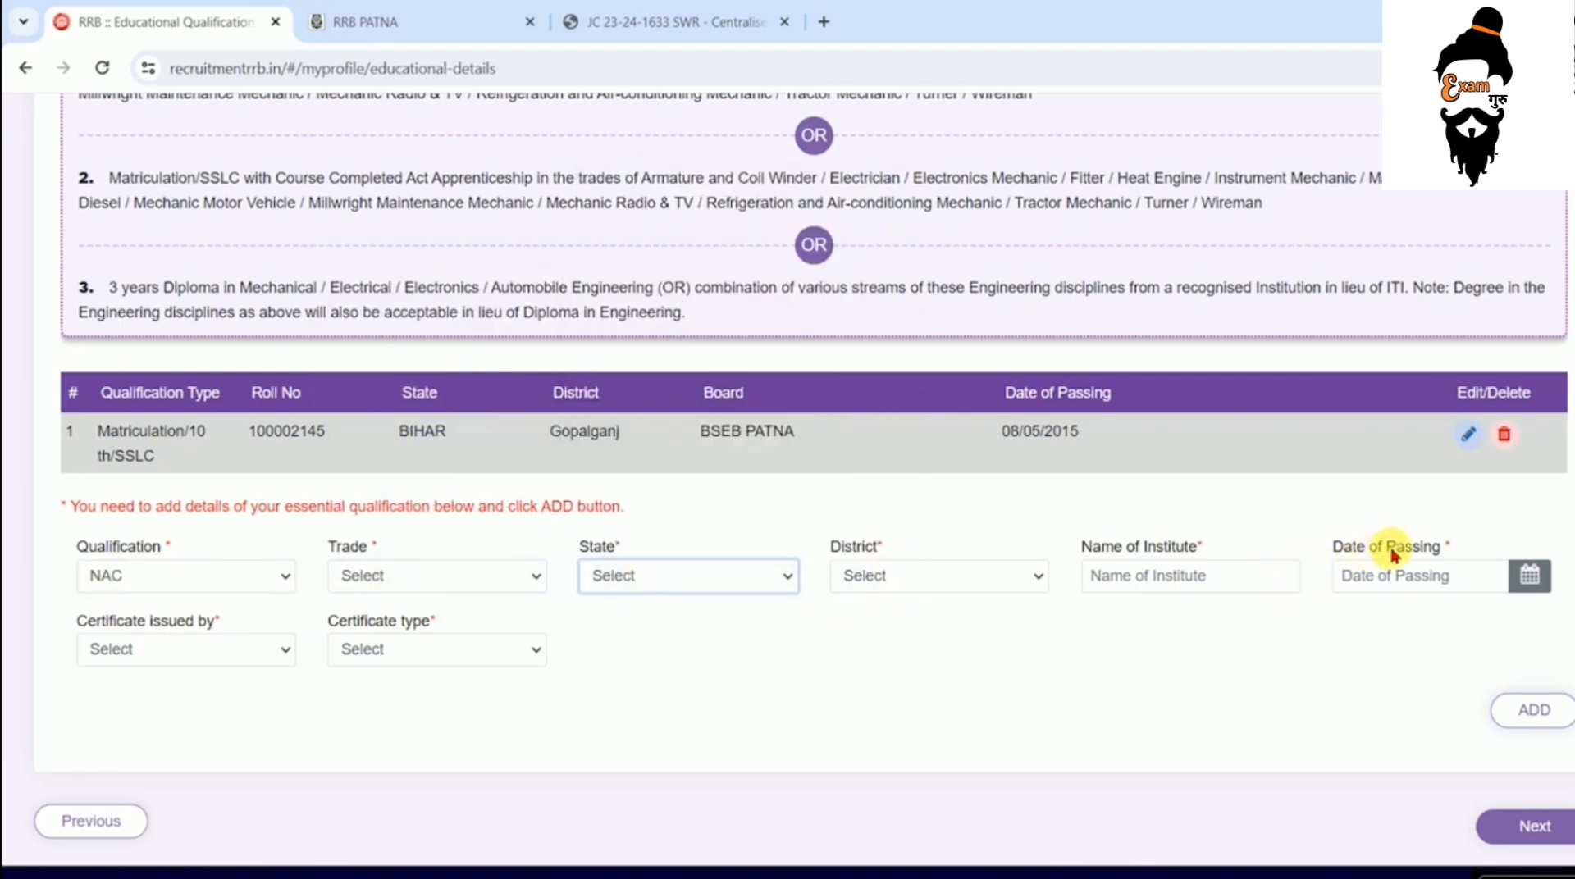
click(164, 650)
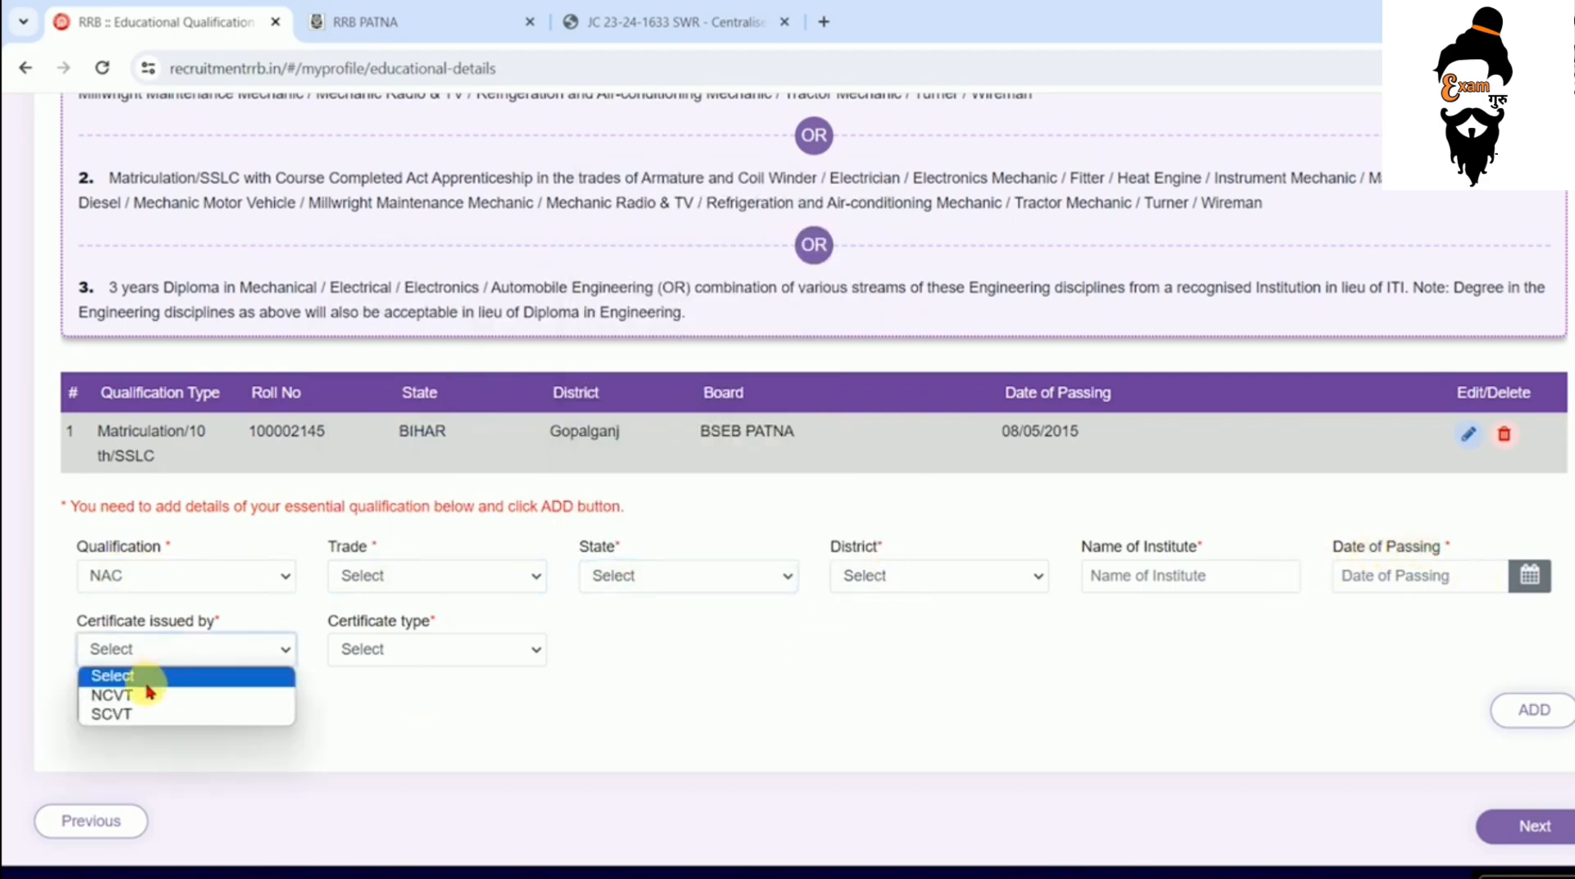
click(377, 715)
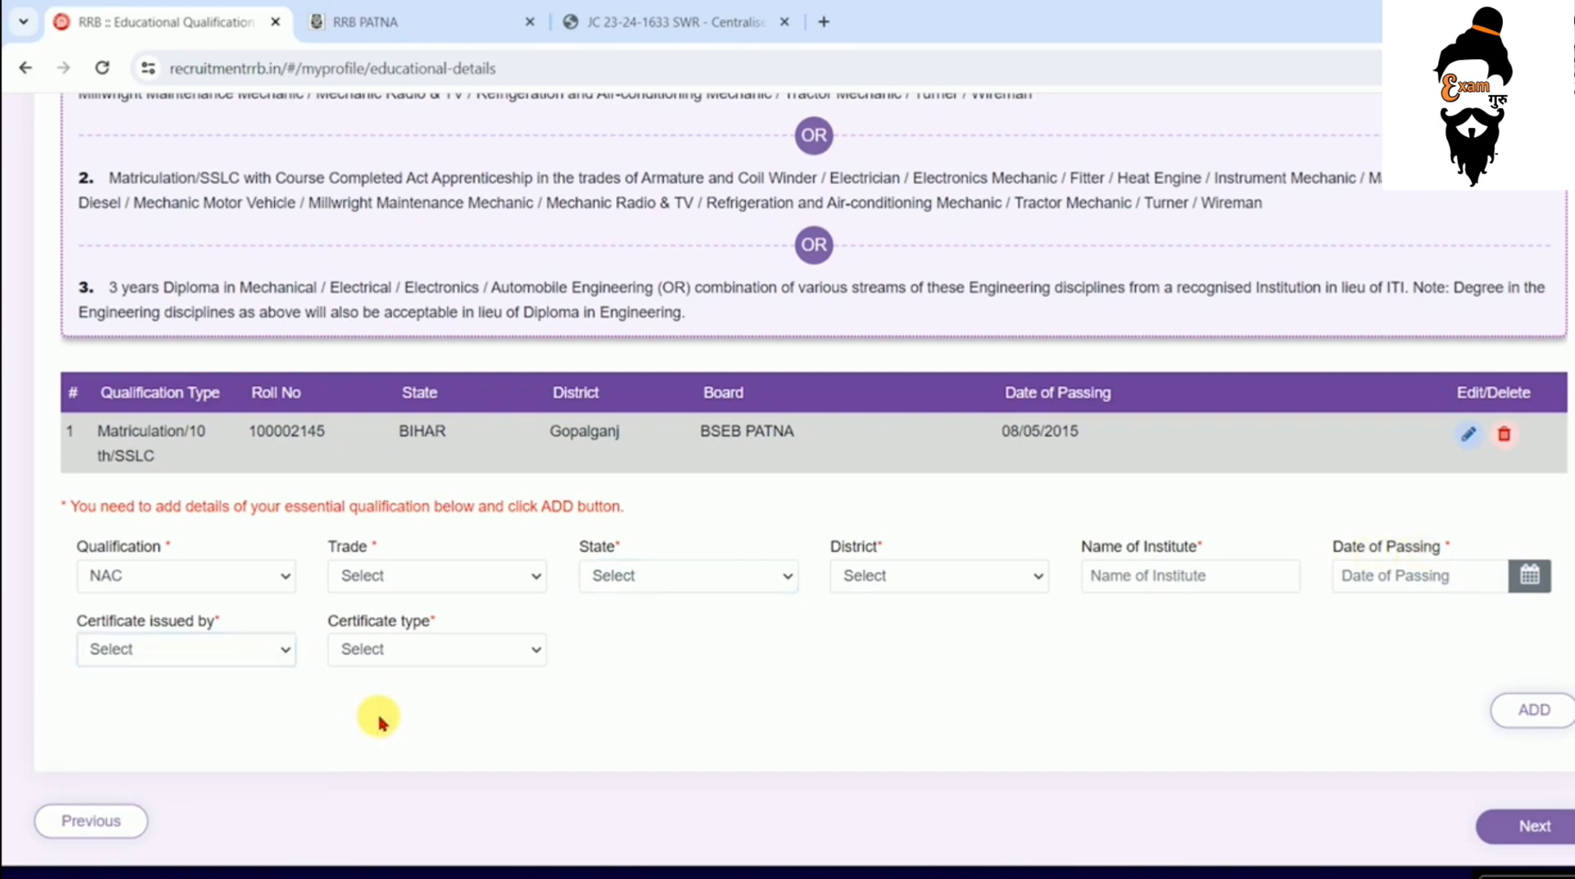
click(425, 649)
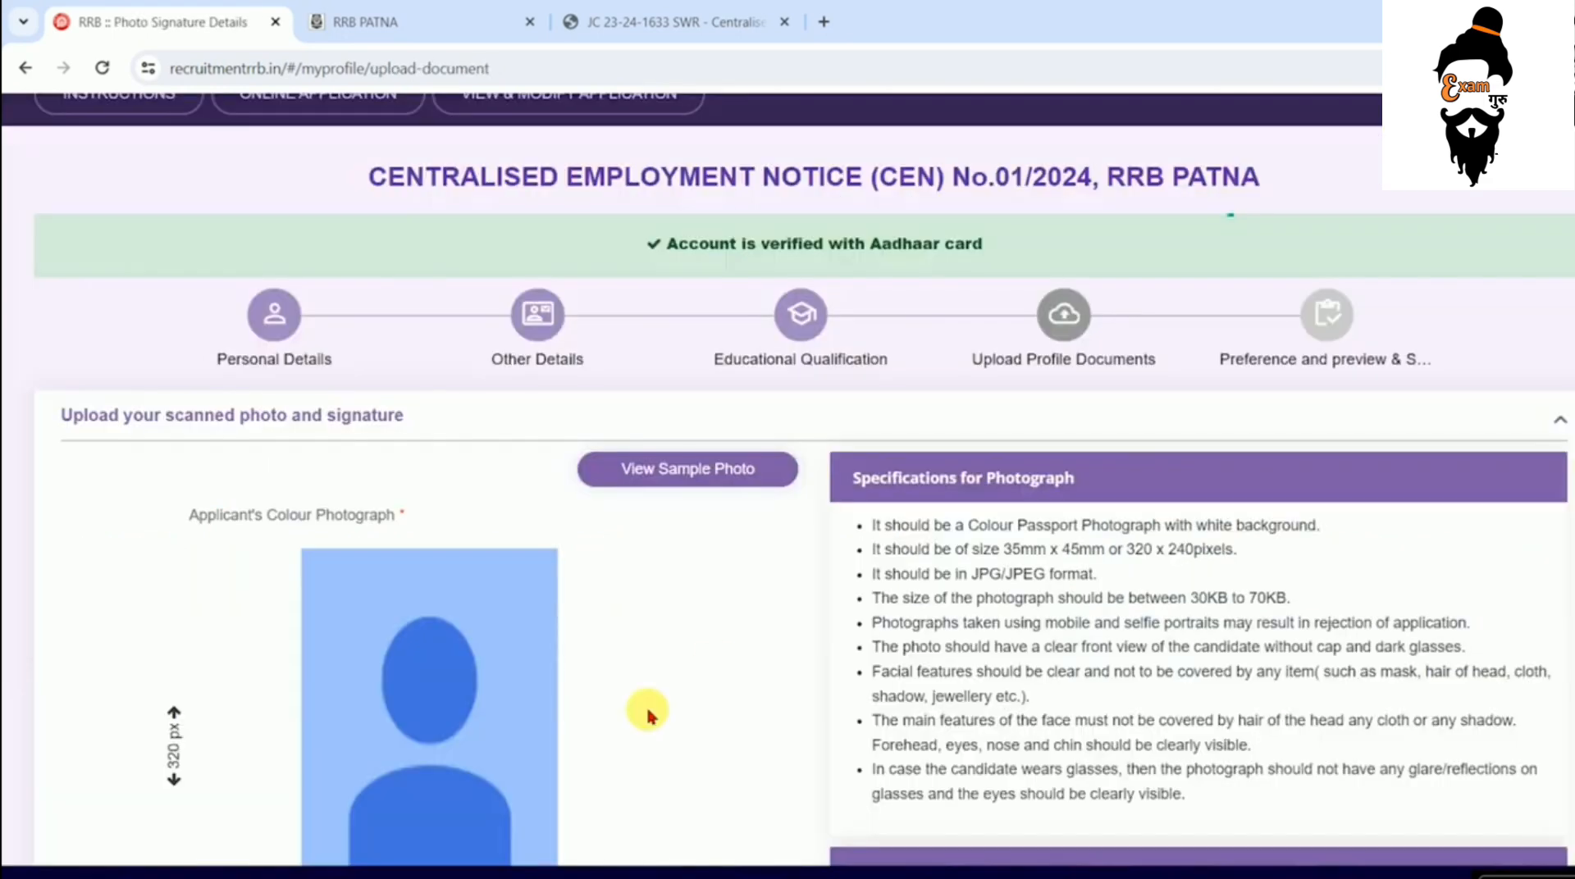
- Examine the sample photos and the photograph specifications on the photo and signature upload page
scroll(514, 555, down, 6)
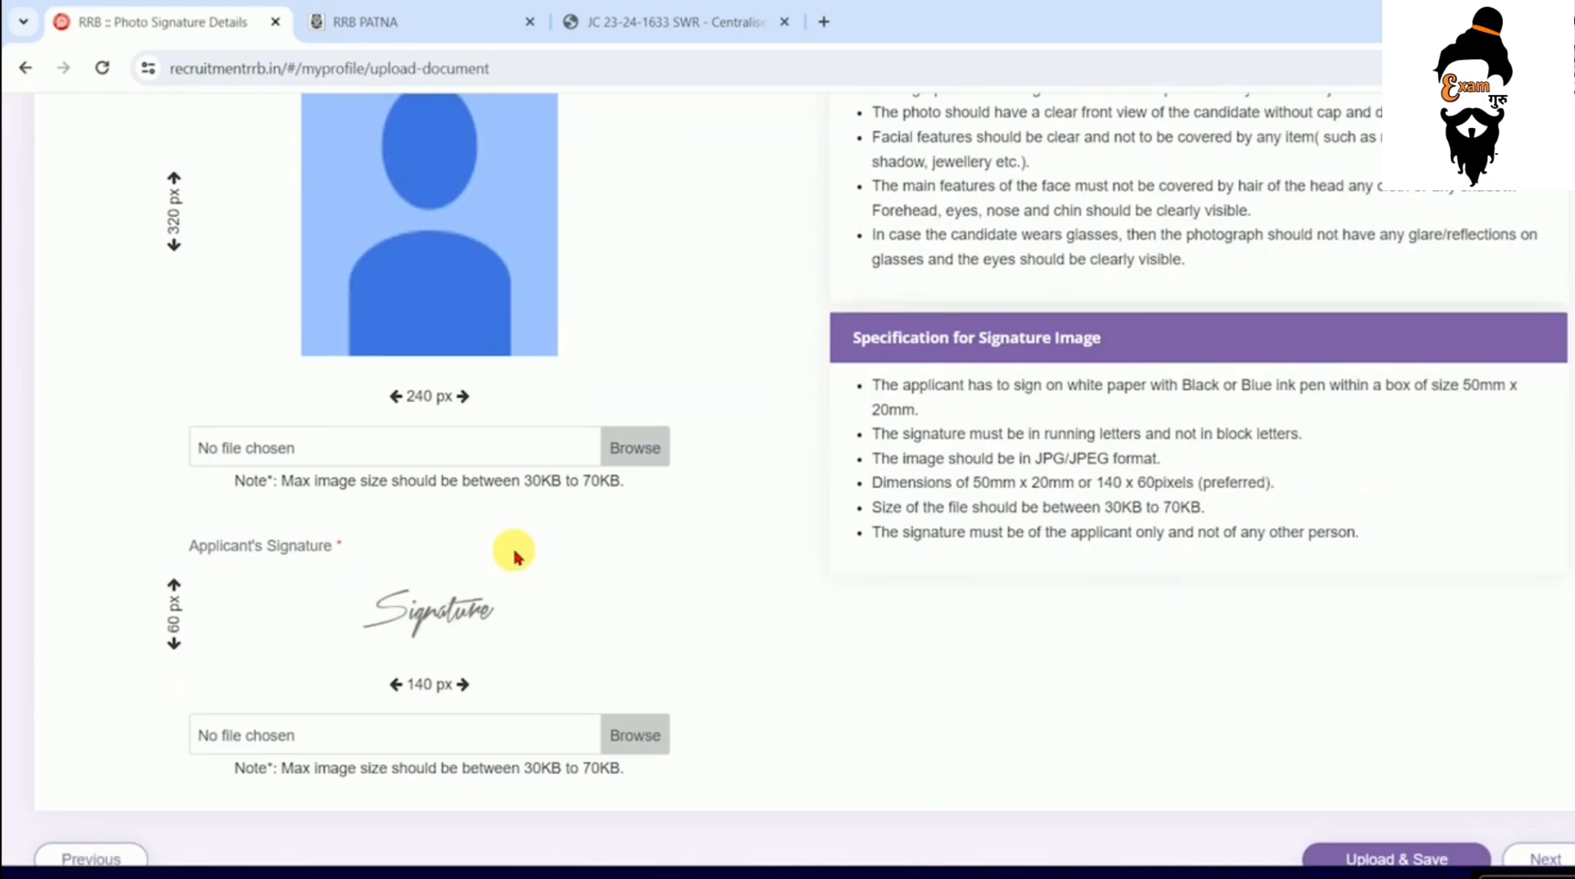
scroll(471, 552, up, 4)
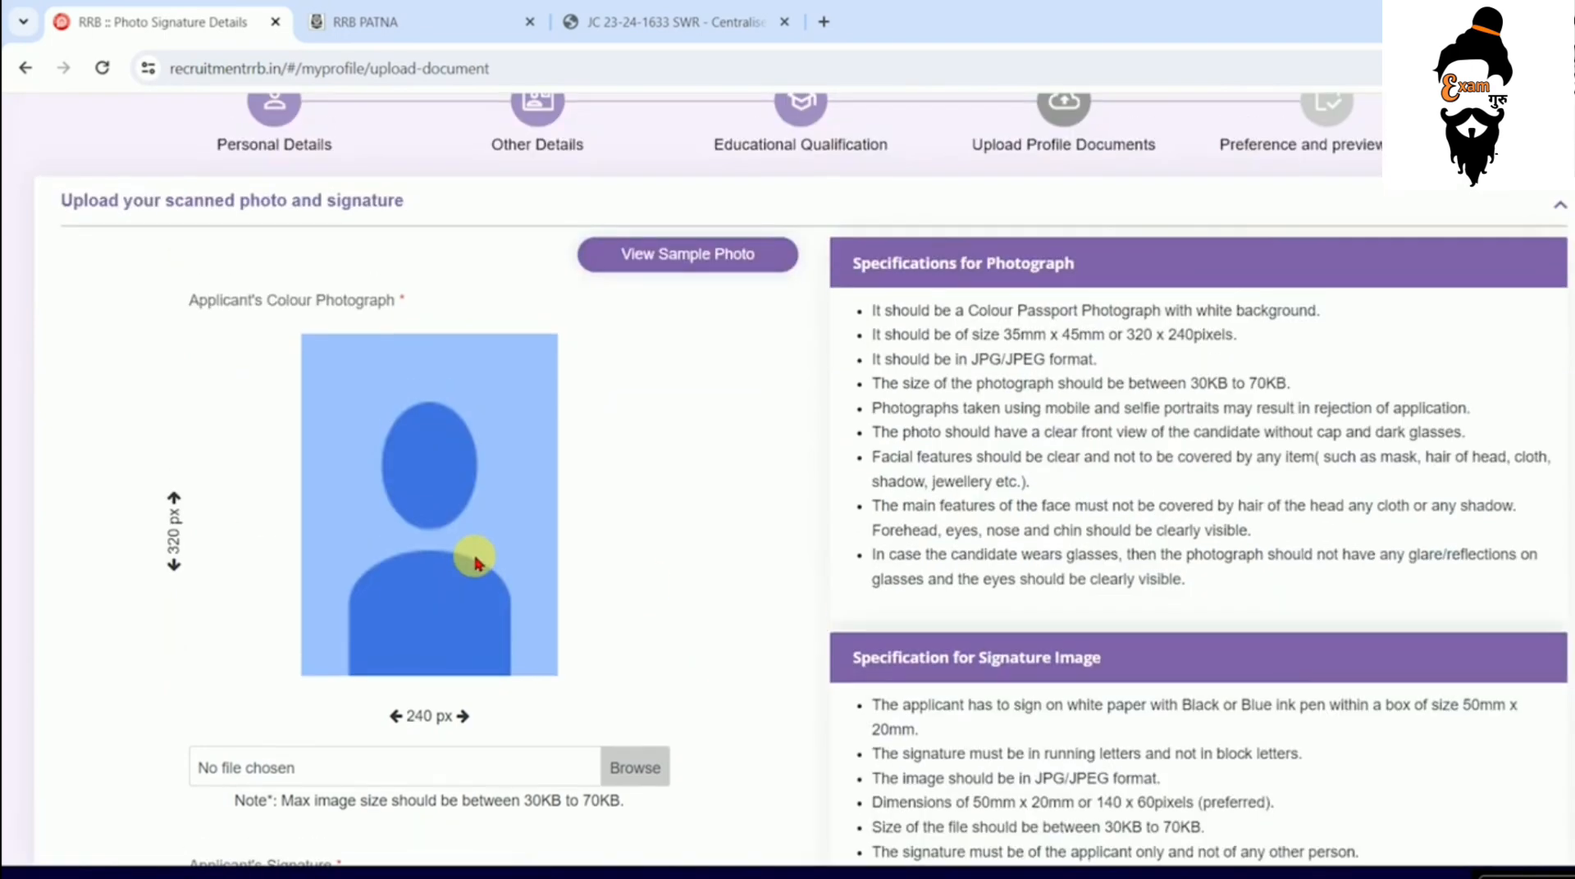
click(664, 256)
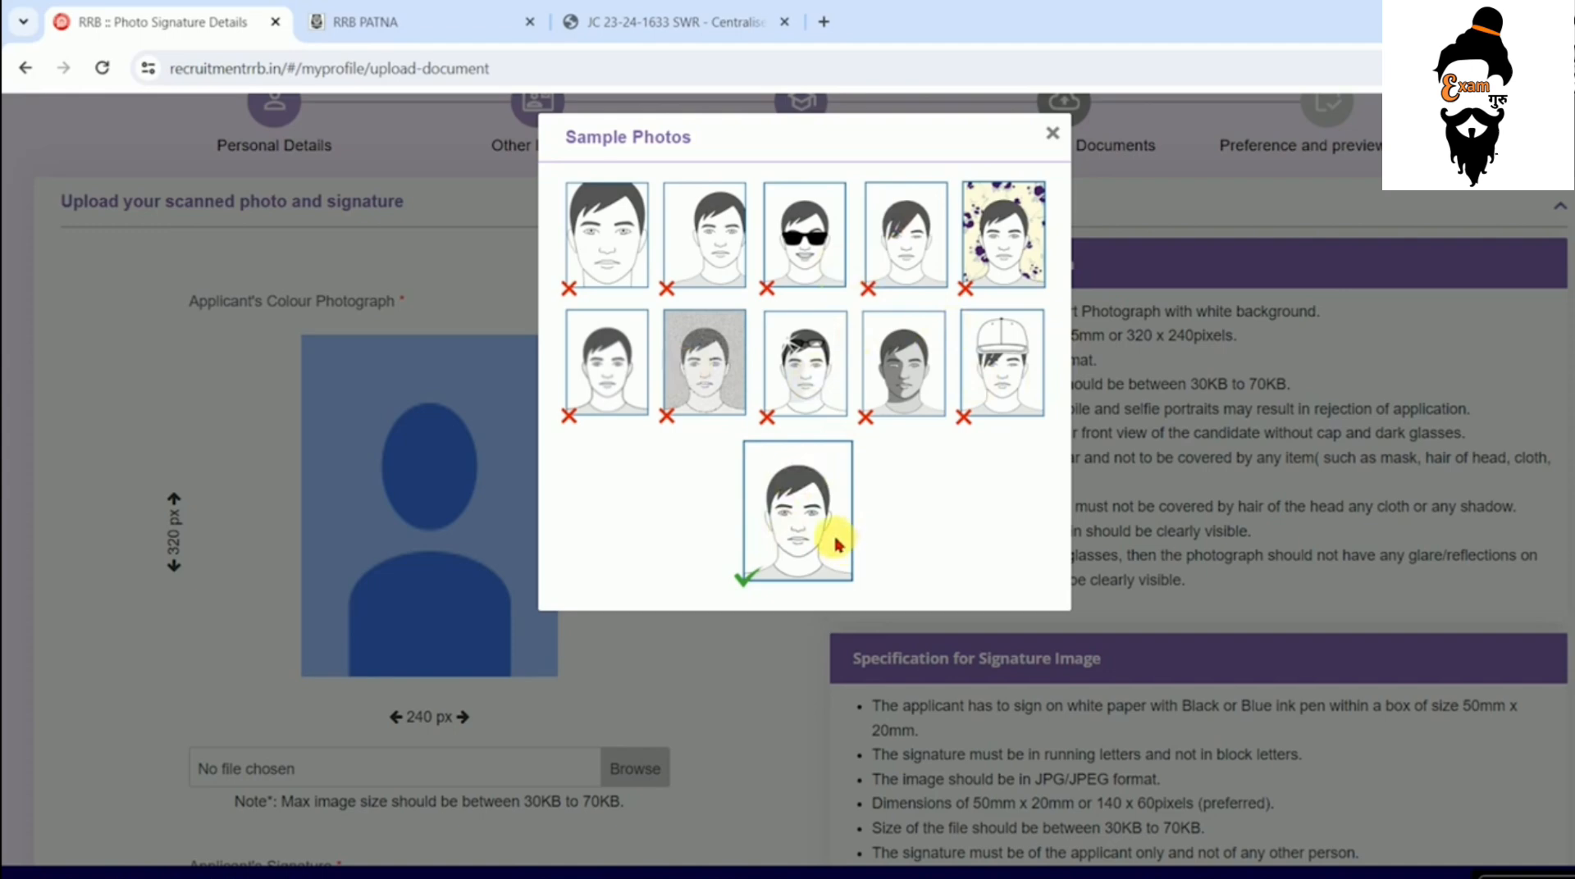
click(1052, 133)
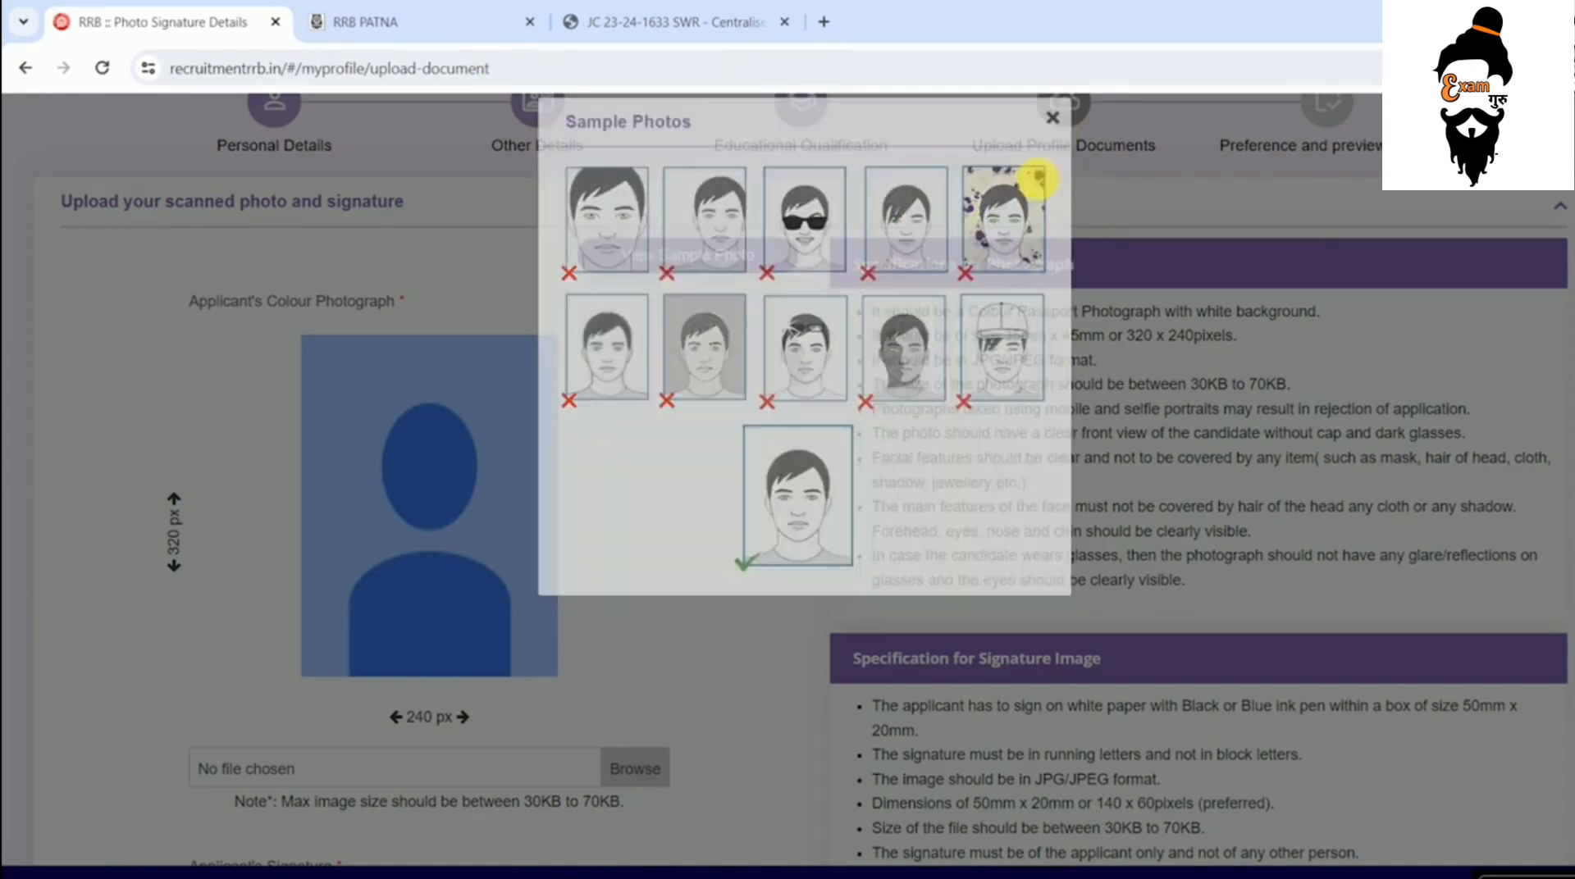
drag(872, 313, 1185, 580)
click(1191, 365)
drag(1182, 316, 1293, 320)
click(1197, 344)
- Read the signature image specifications and look over the photo and signature upload fields
scroll(997, 361, down, 4)
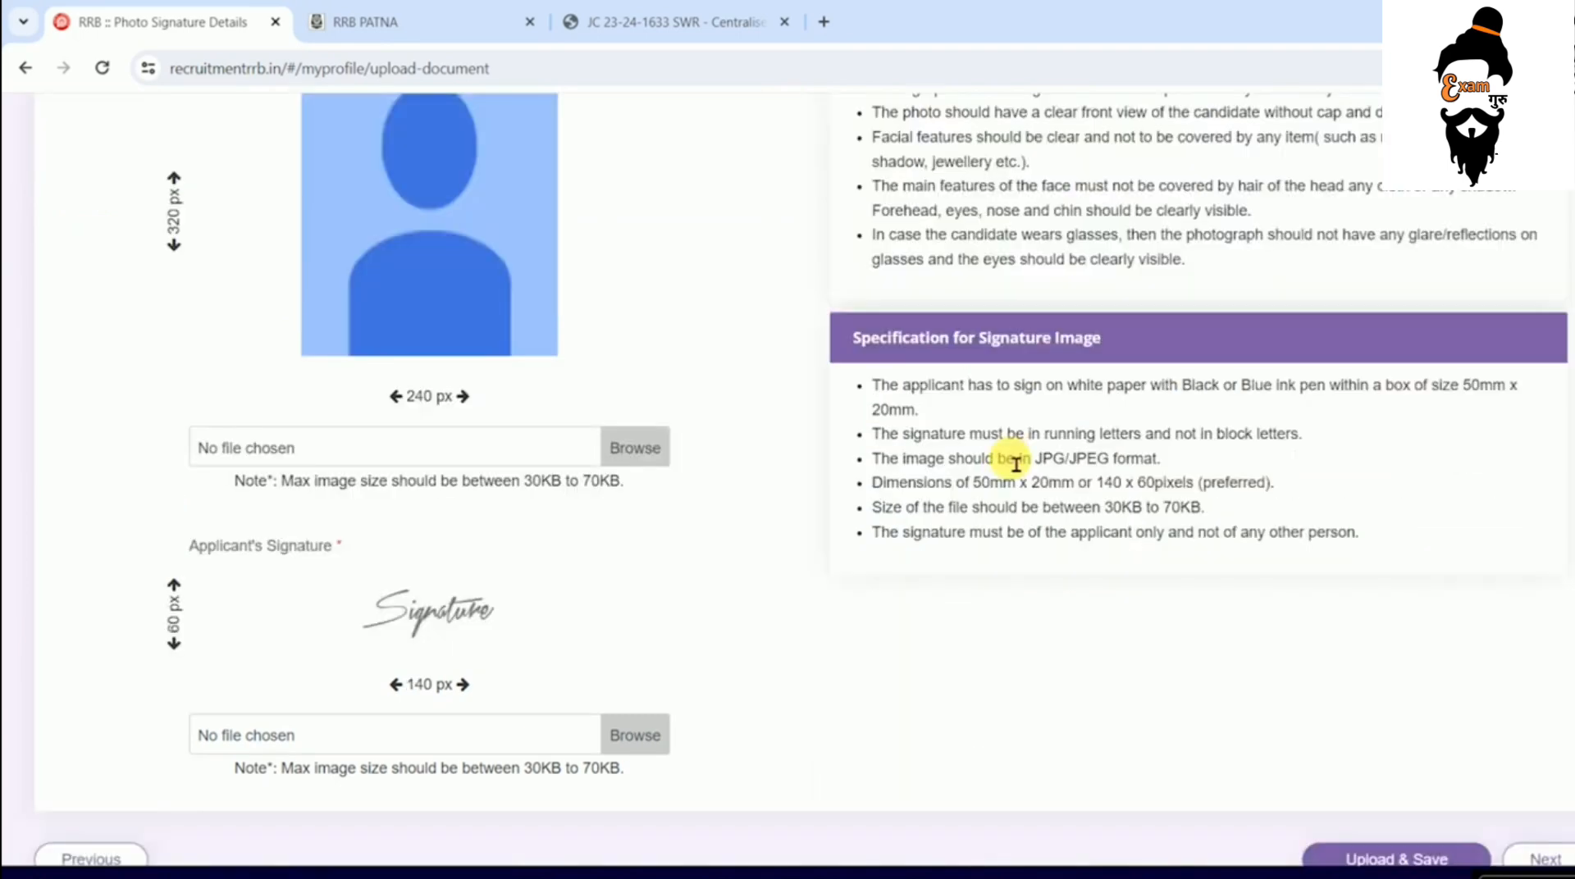
drag(907, 385, 1136, 475)
click(1136, 476)
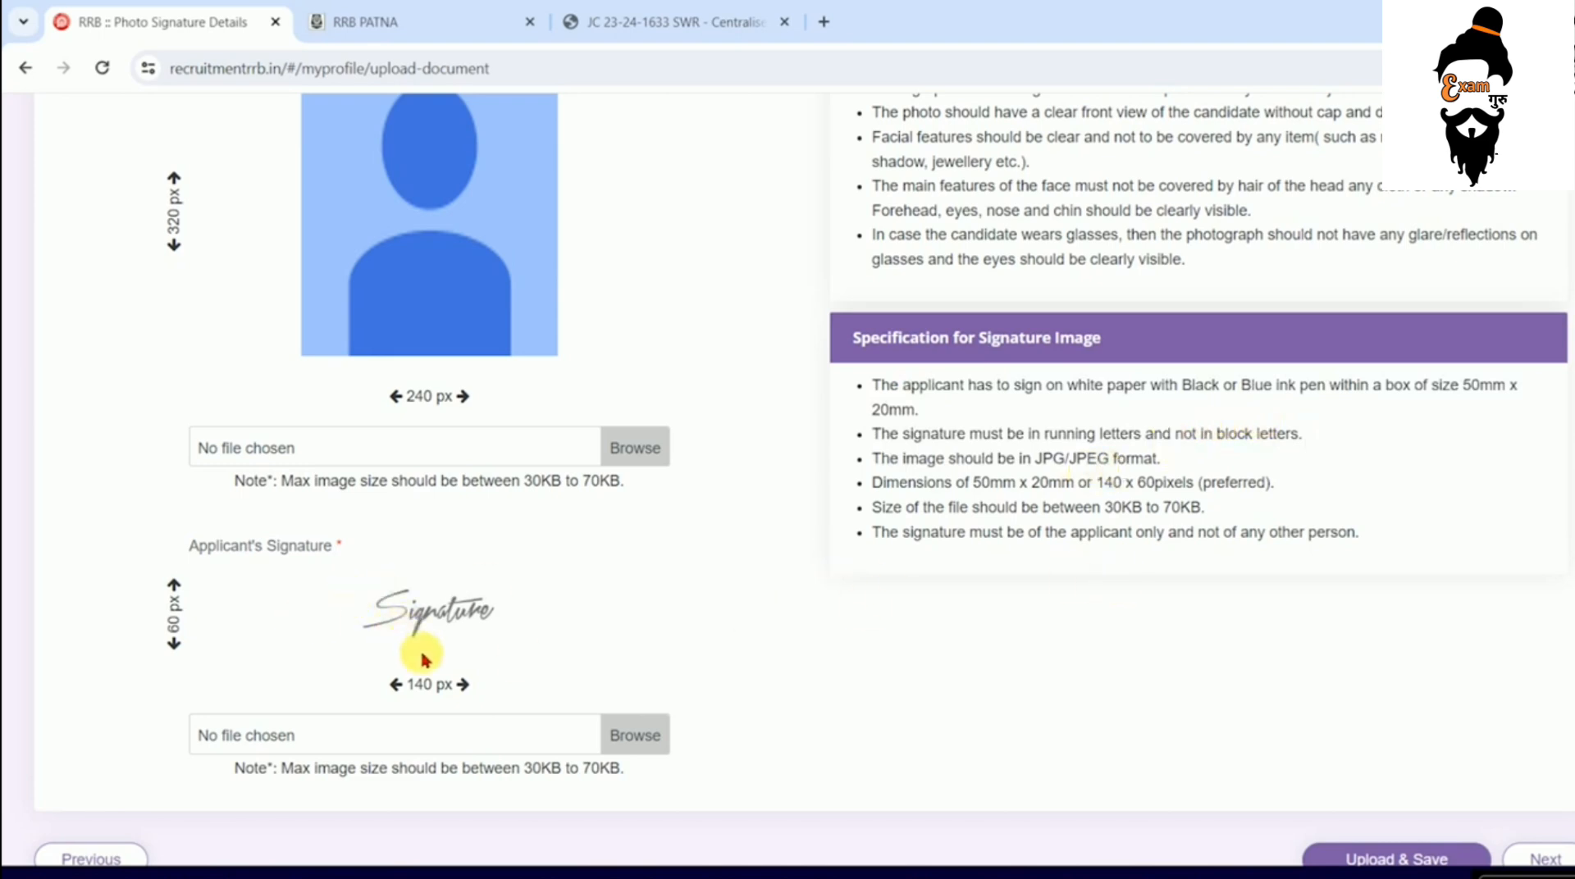
drag(1185, 401, 1315, 399)
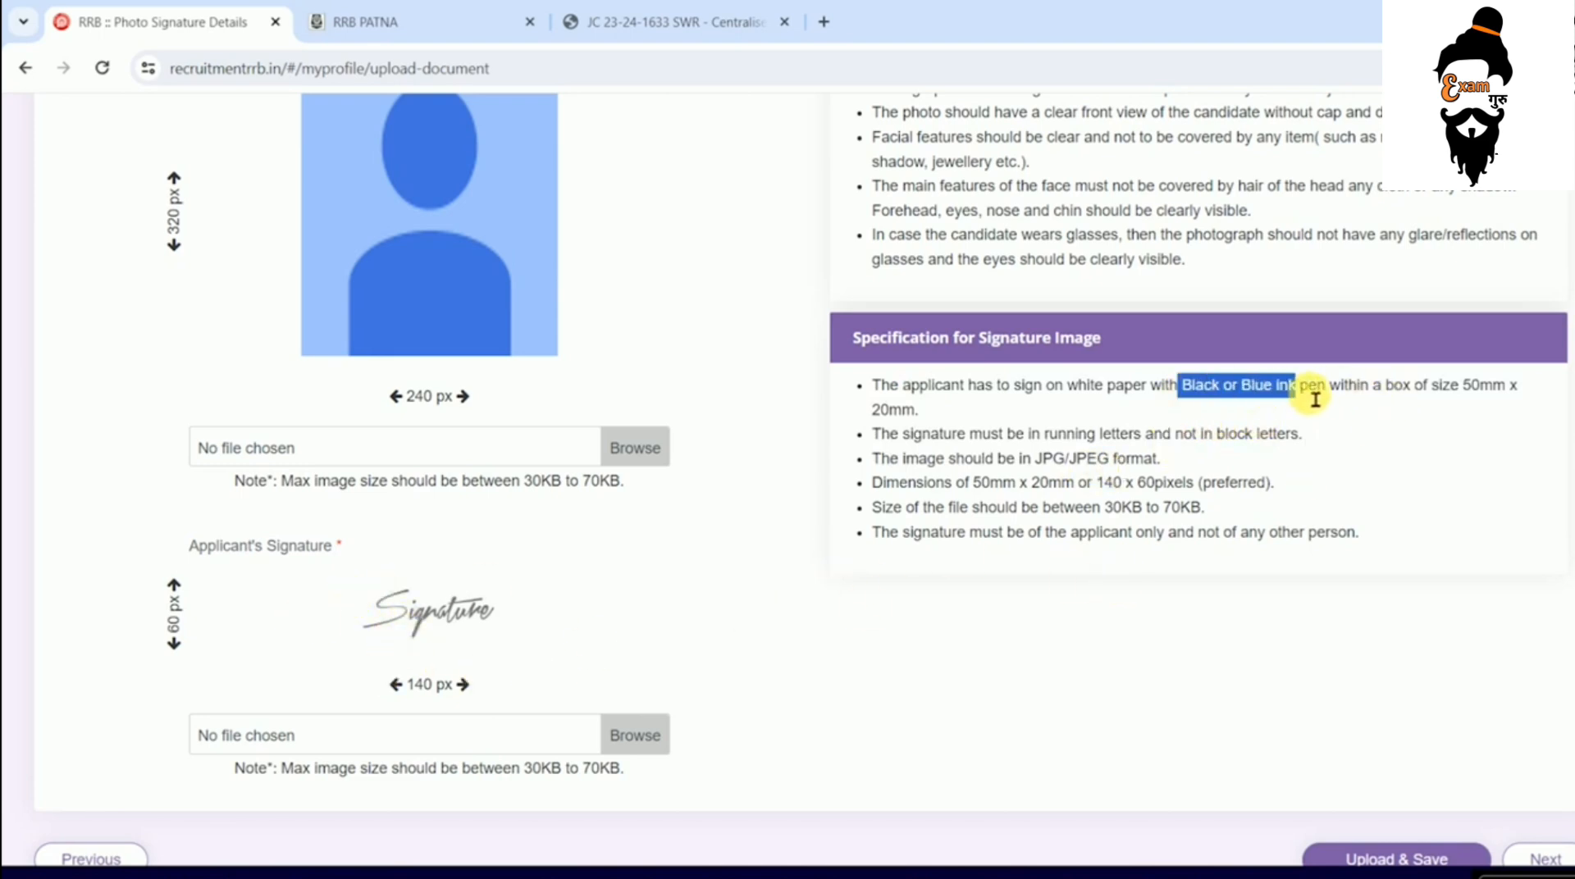
click(1223, 394)
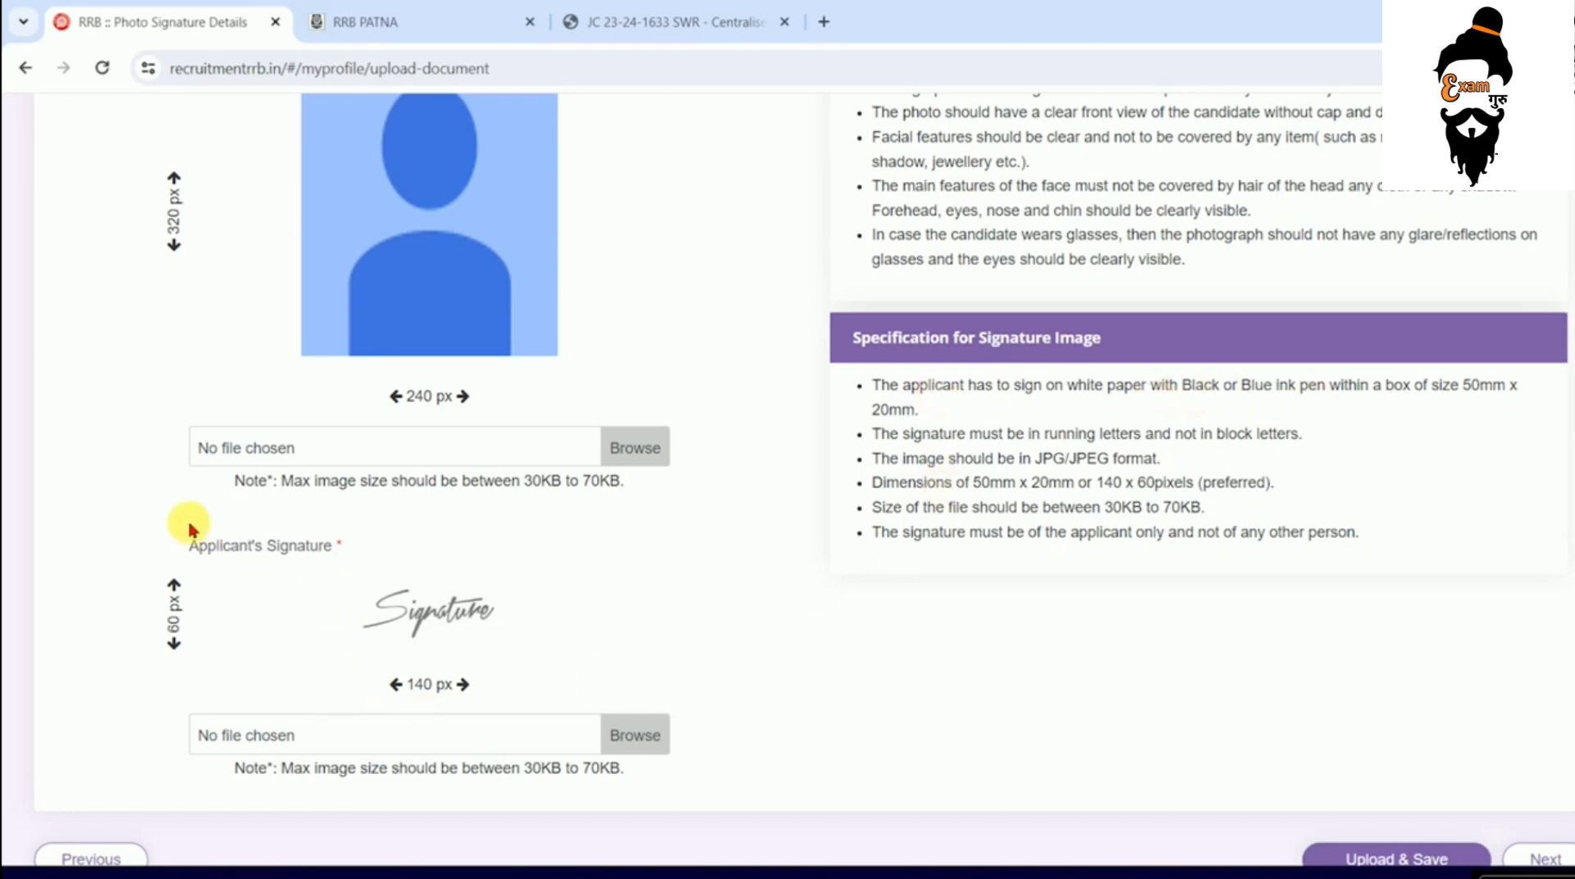
scroll(492, 580, down, 2)
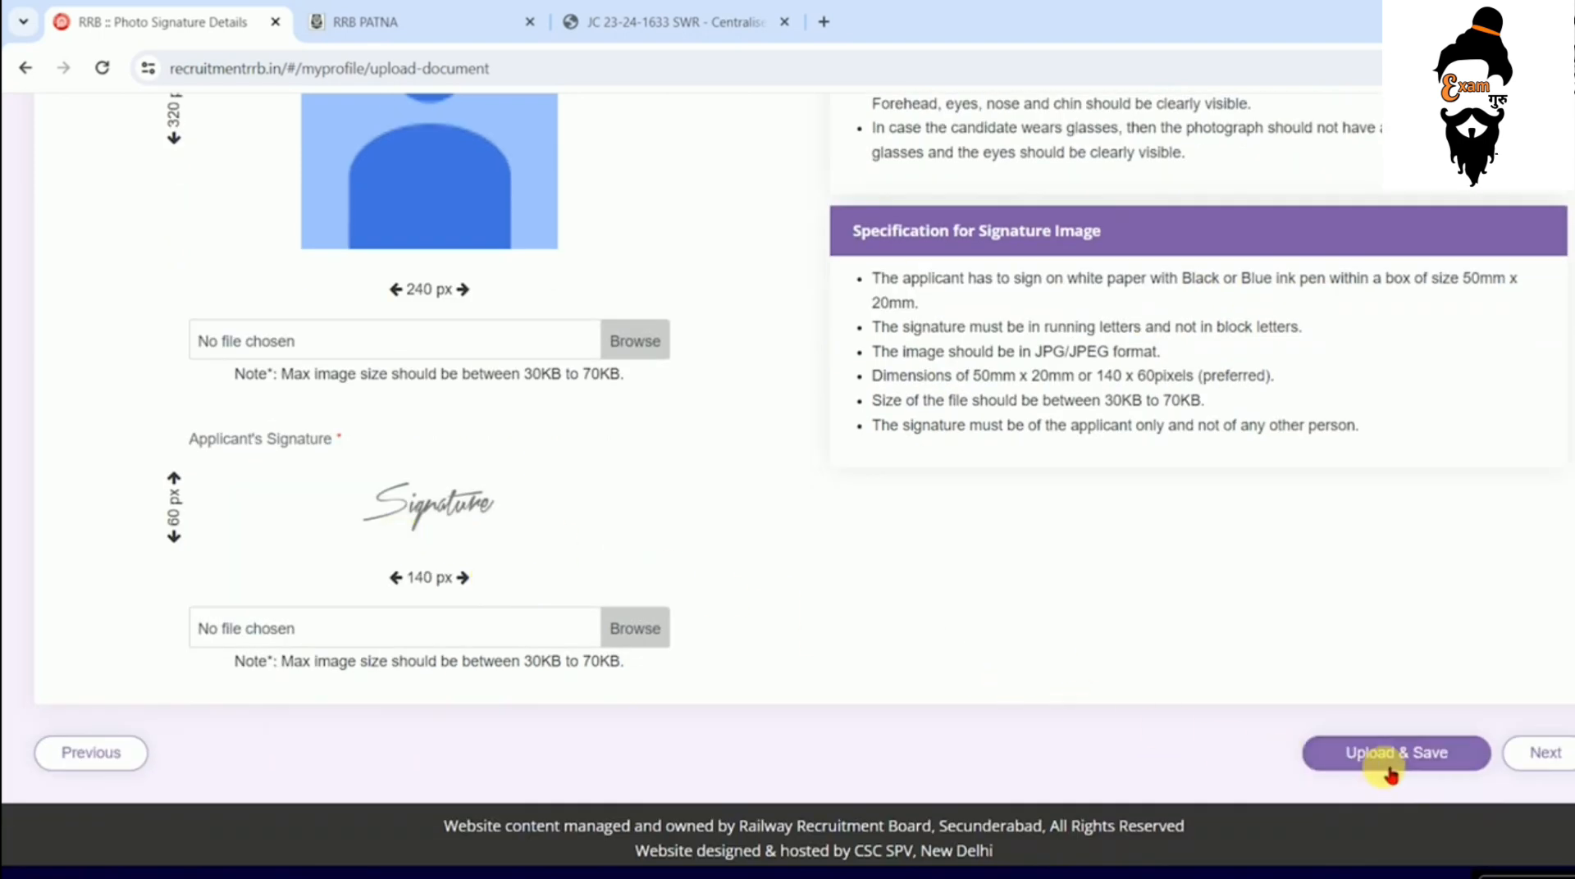
scroll(475, 397, up, 2)
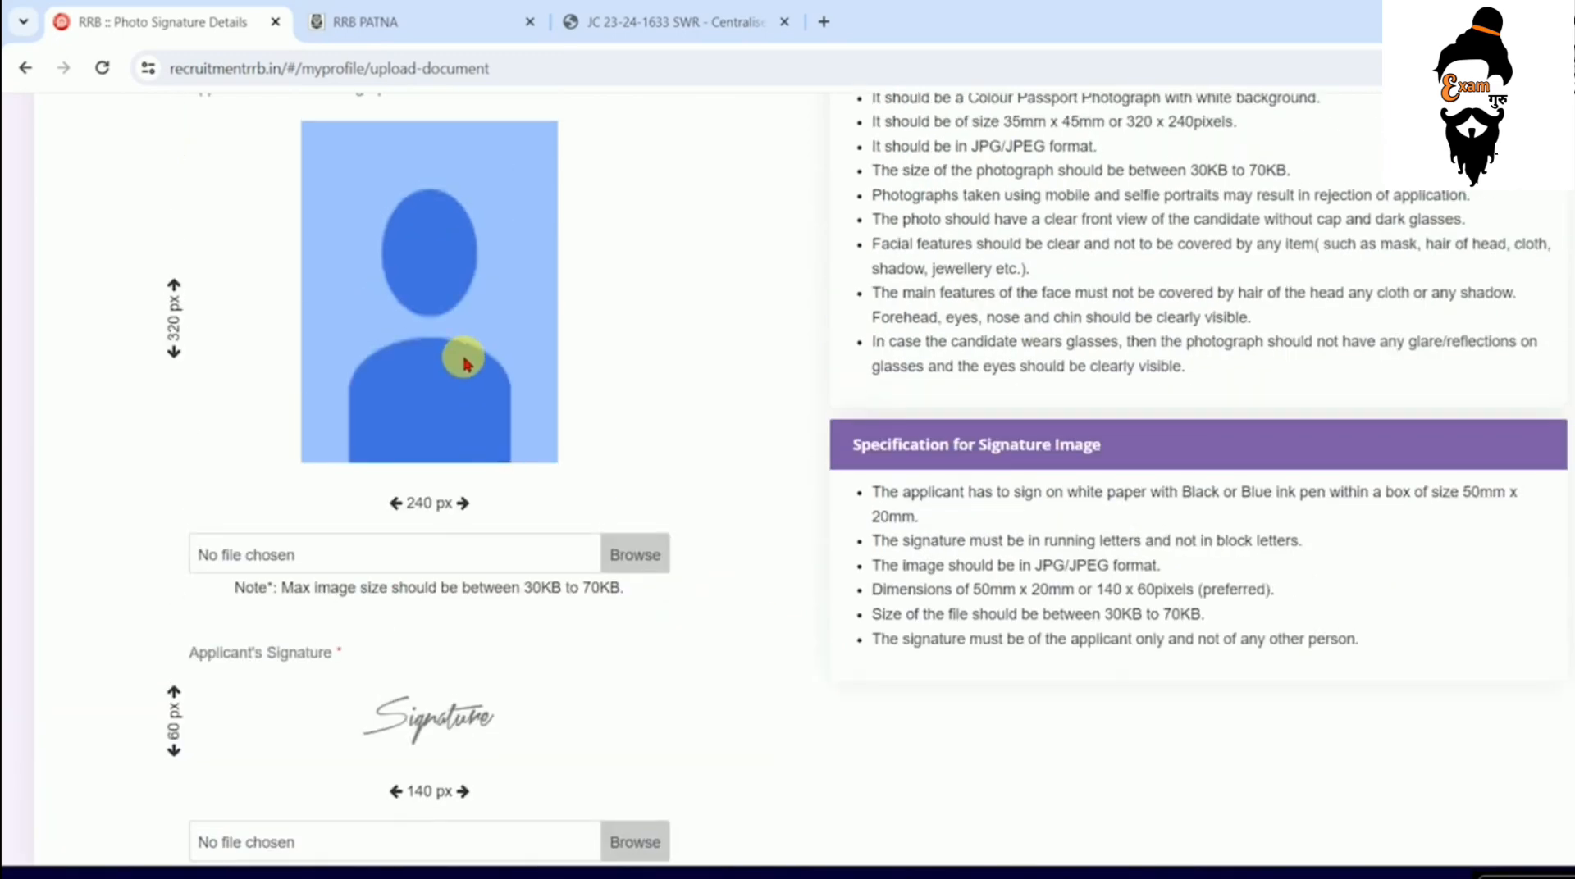
scroll(680, 550, down, 2)
- Continue to the preference page and set the exam trade for part B of CBT-2 to Electrician
click(1542, 752)
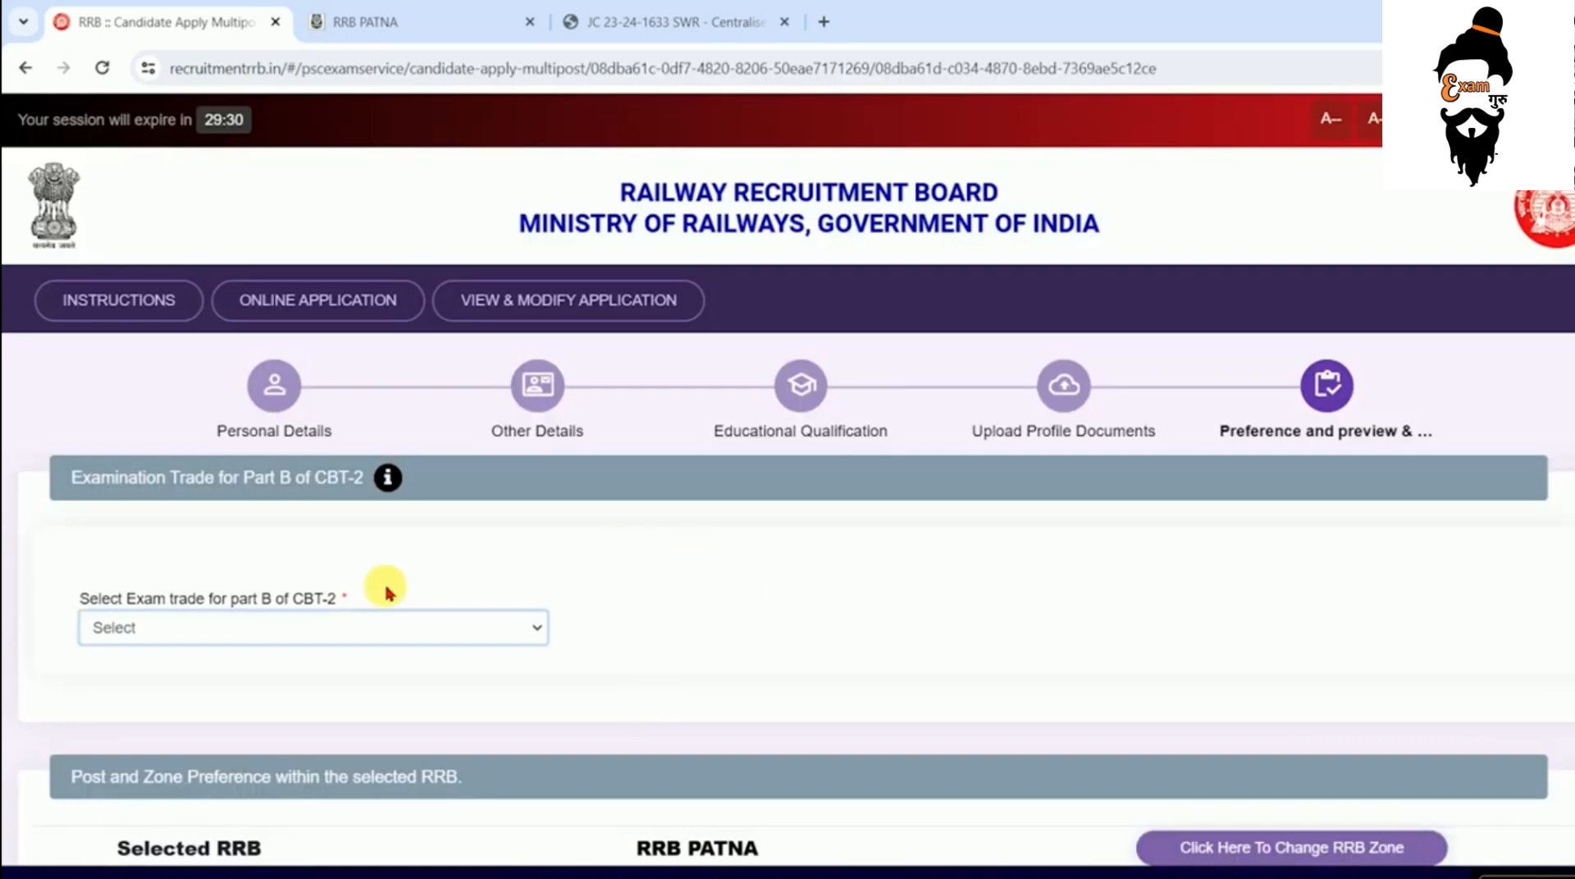
drag(174, 607, 250, 601)
click(262, 604)
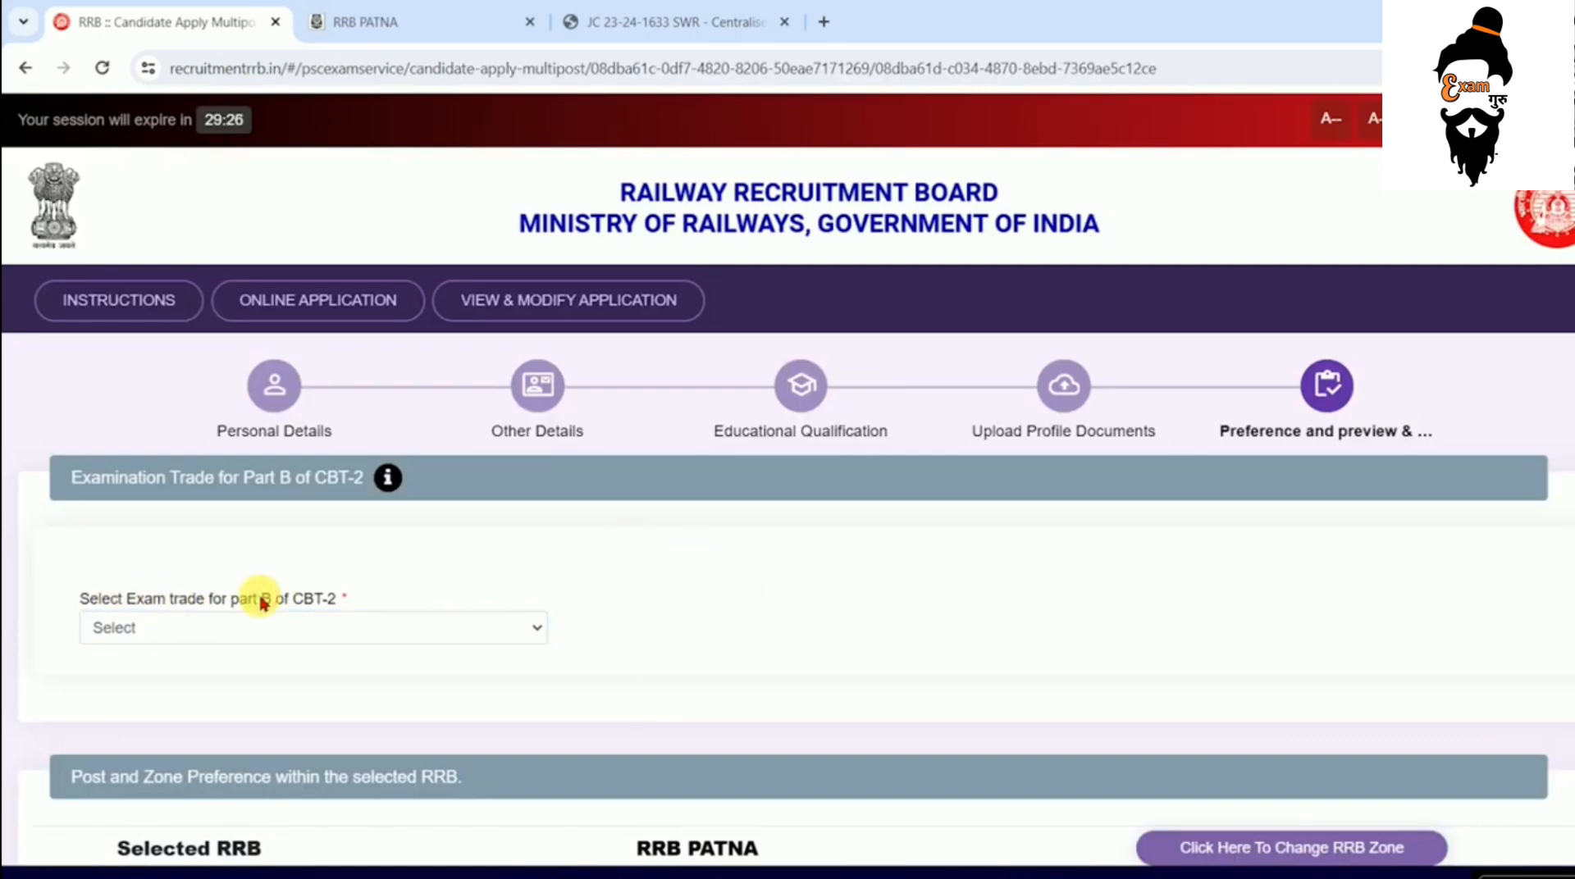
scroll(262, 604, down, 3)
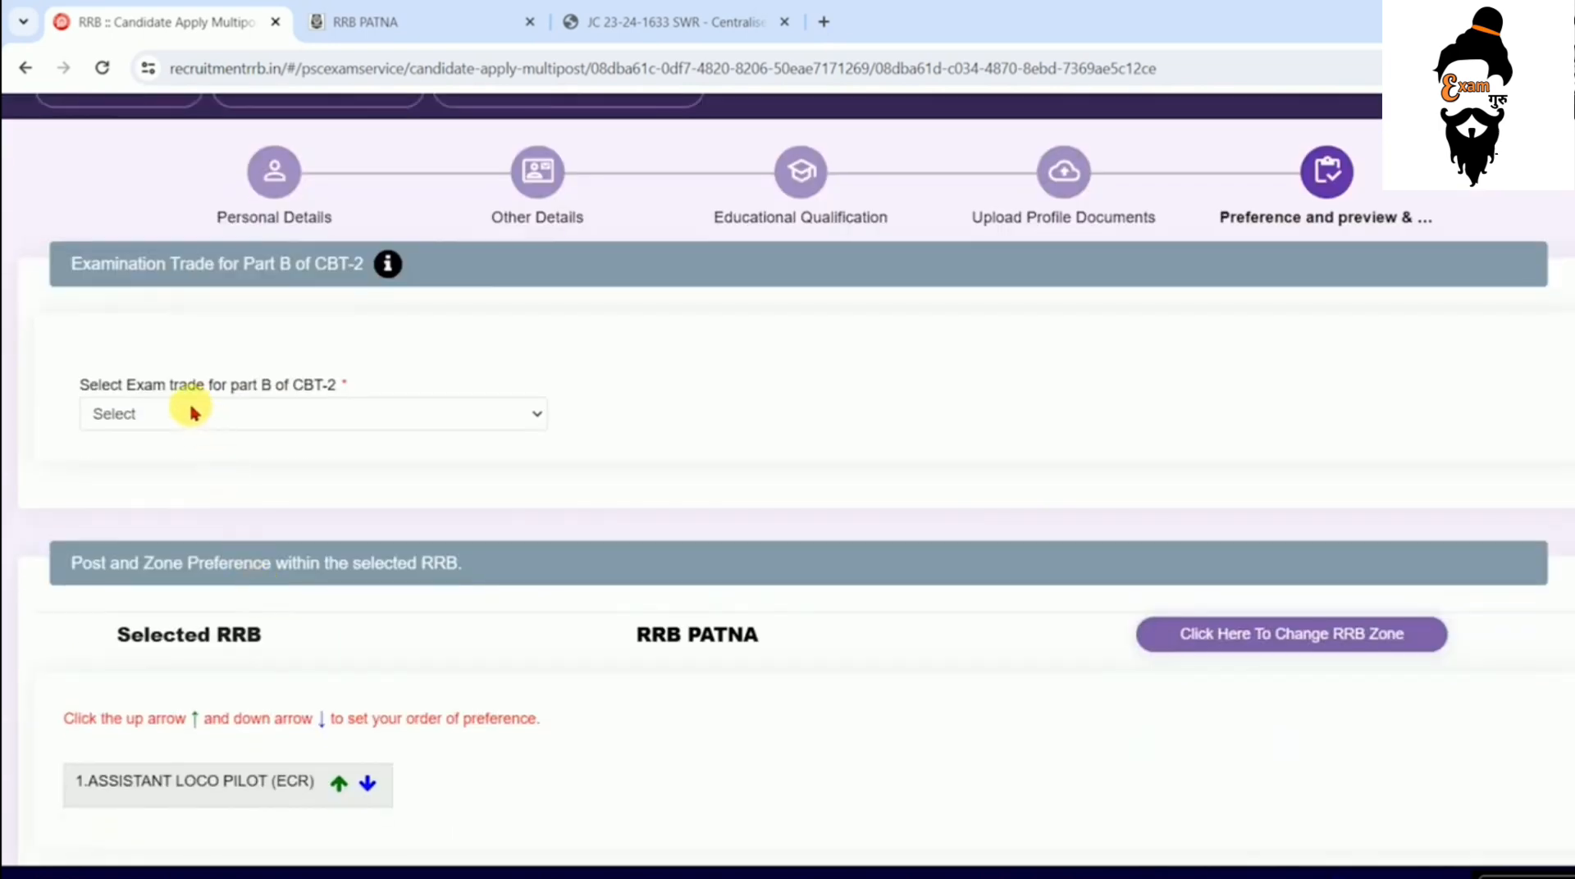
click(193, 415)
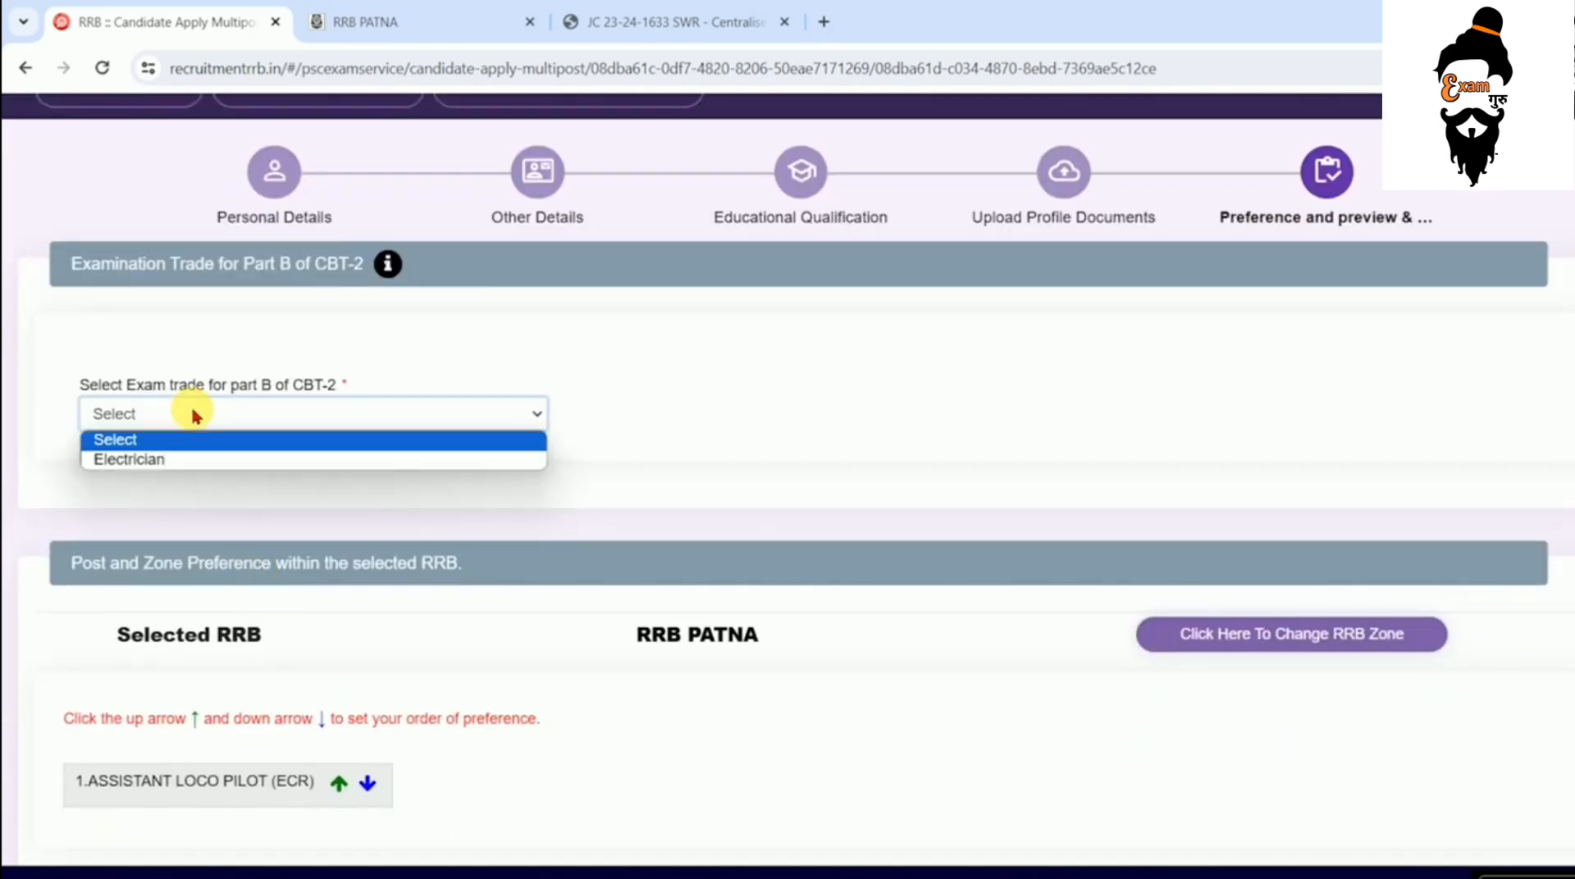
click(181, 464)
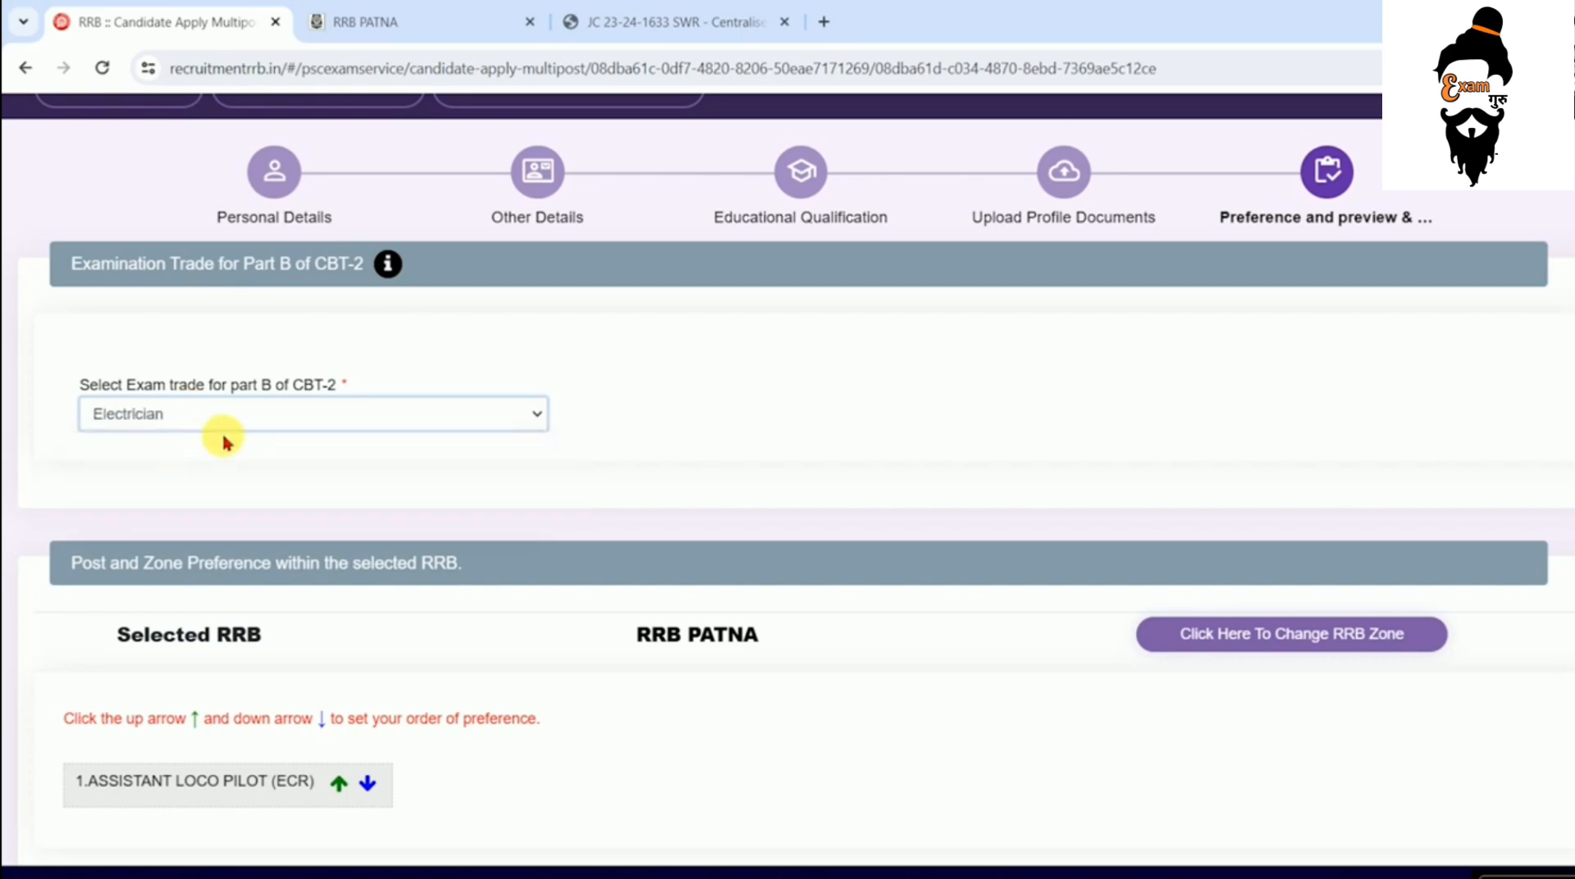
- Check the selected RRB and post order, and accept both the post preference confirmation and the eligibility declaration
scroll(513, 461, down, 3)
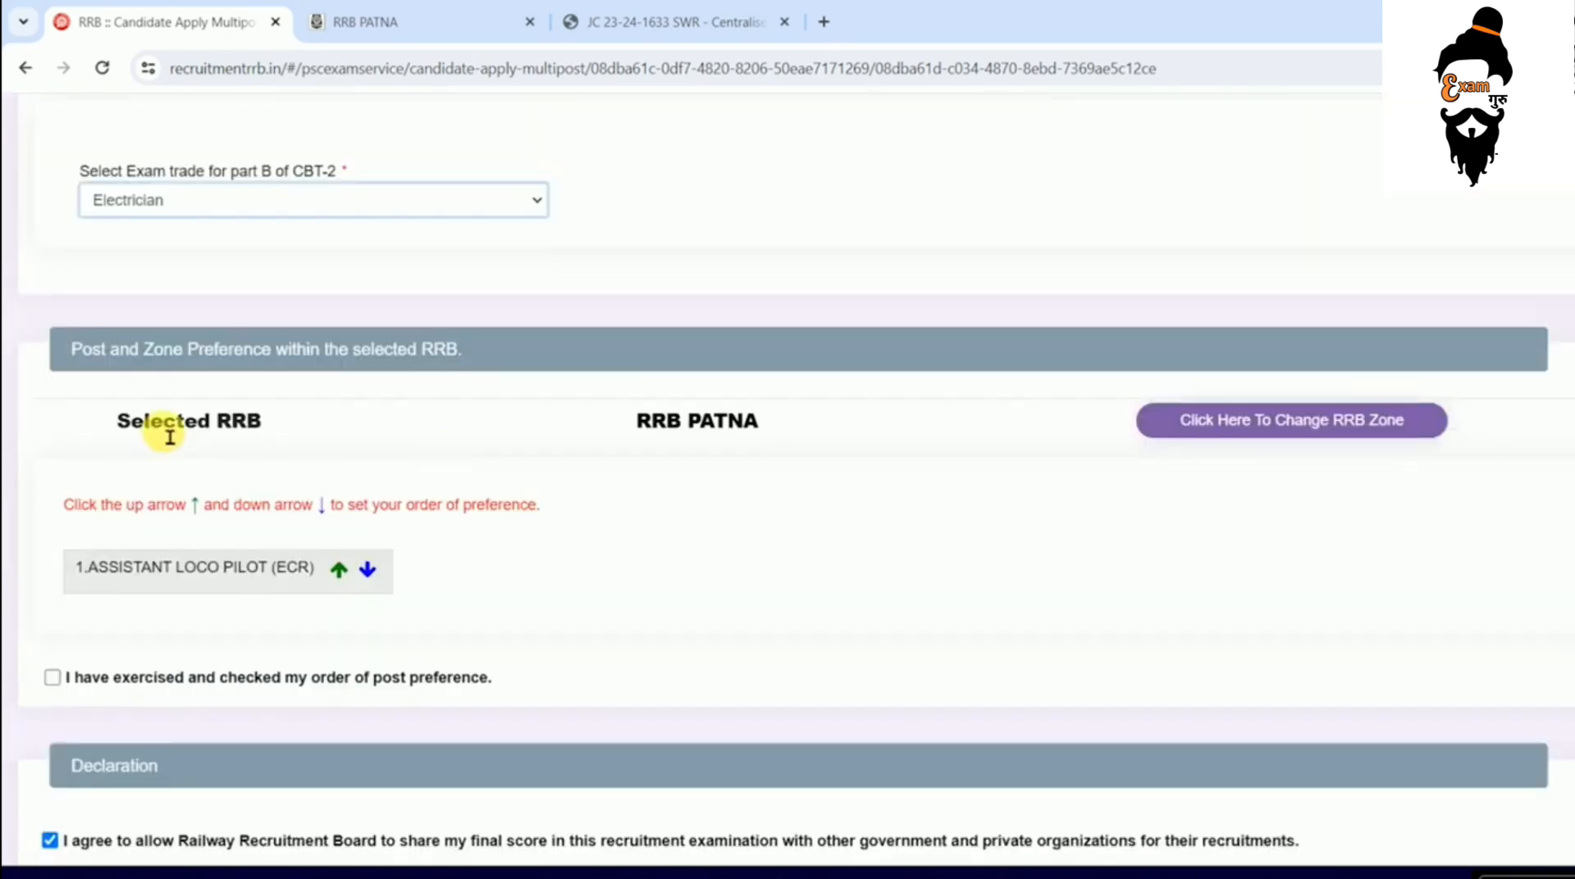
drag(163, 422, 246, 423)
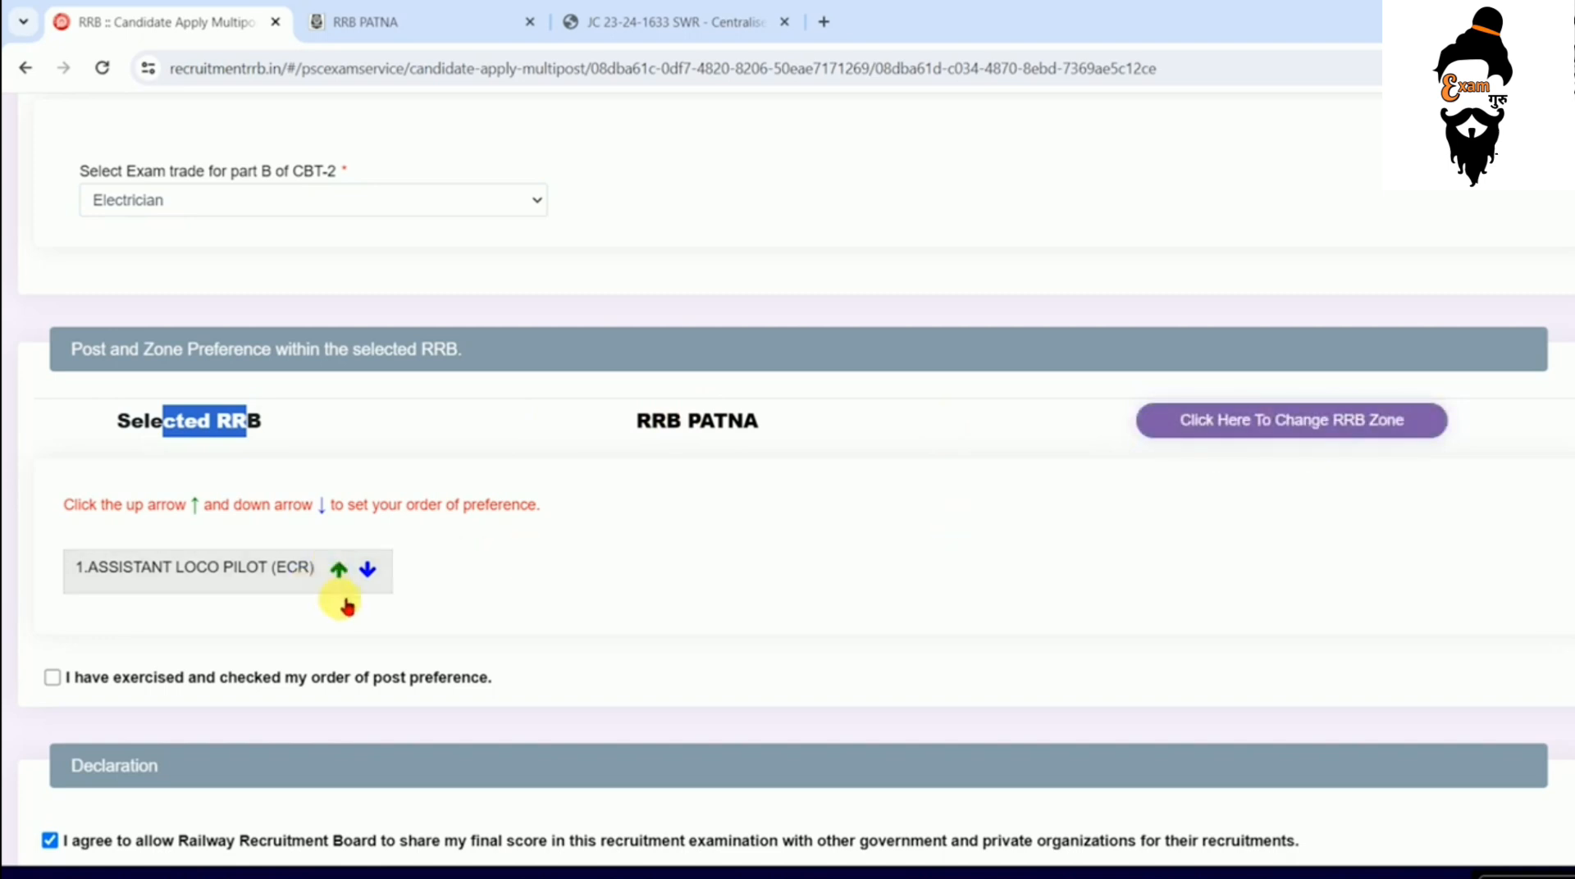
click(51, 678)
scroll(50, 678, down, 3)
scroll(527, 671, up, 5)
scroll(468, 650, down, 5)
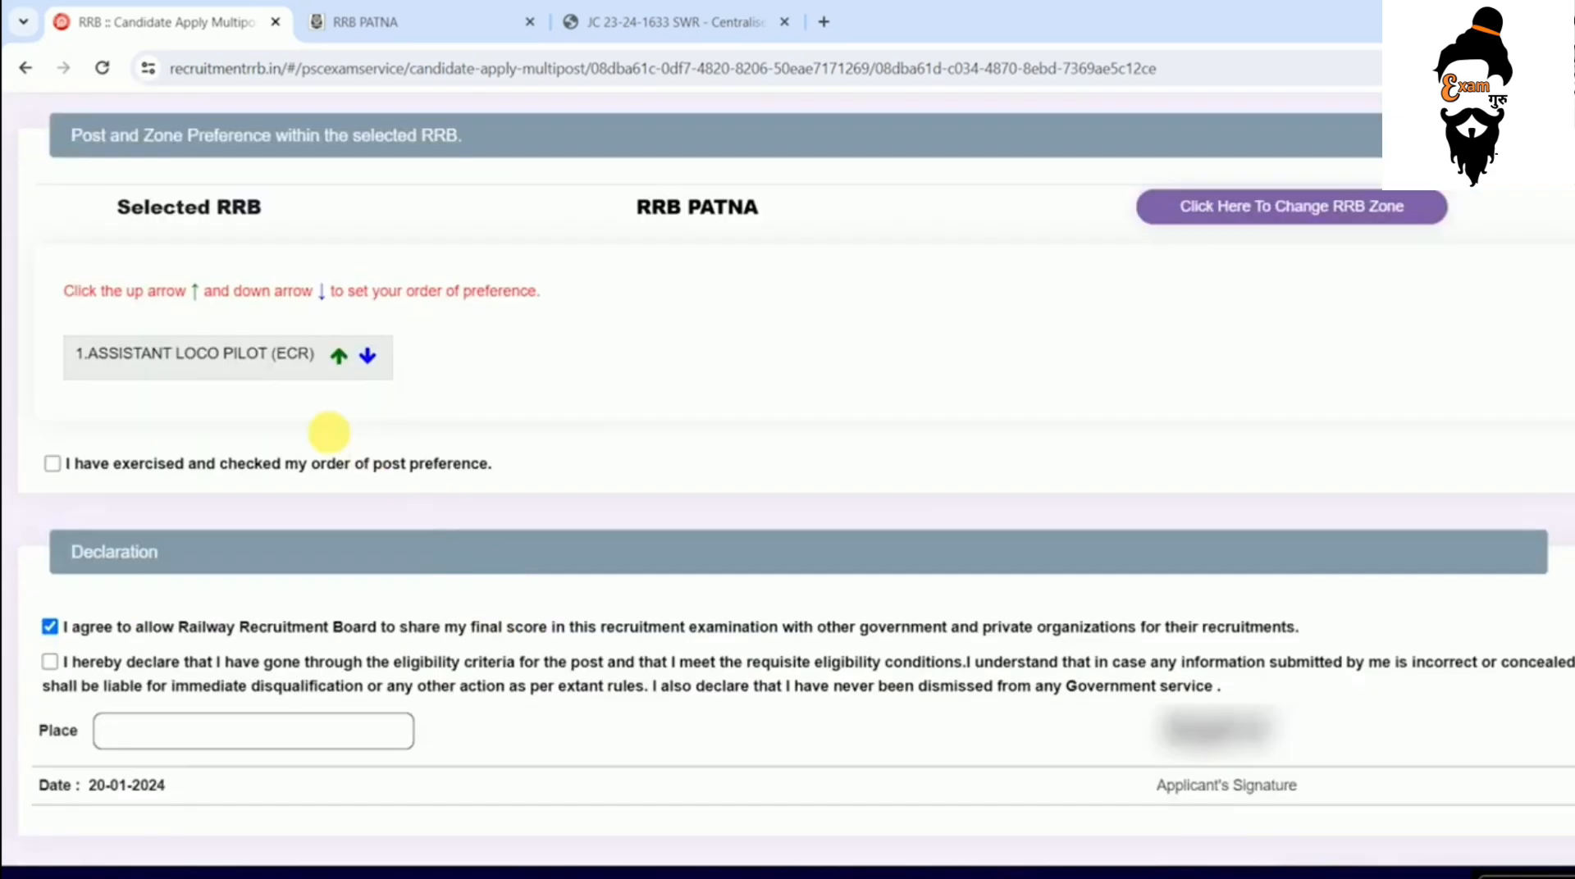
click(50, 664)
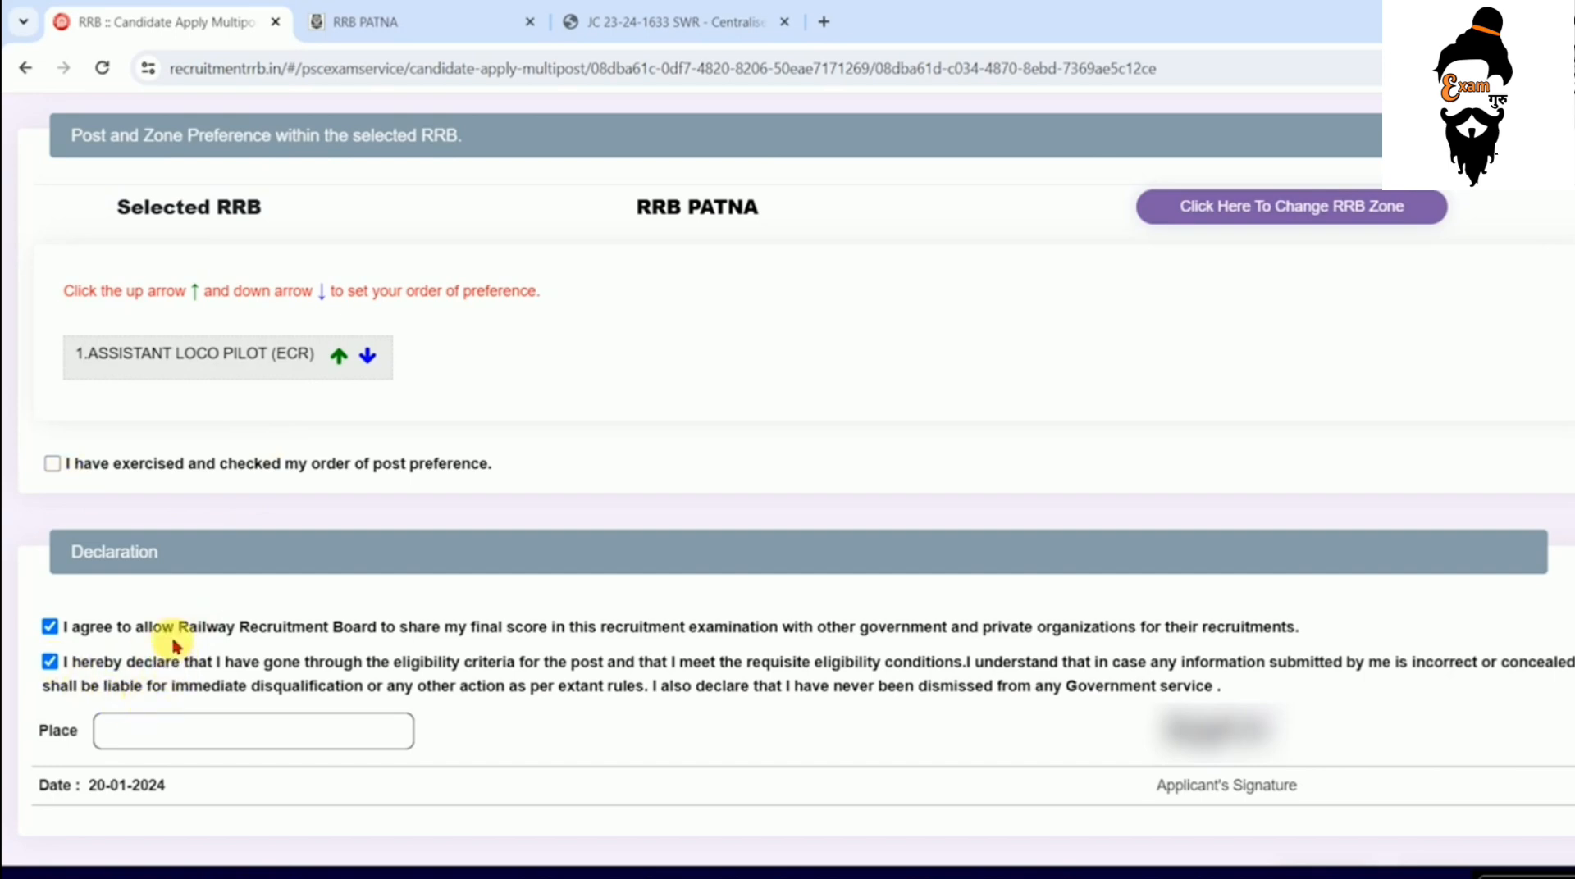
click(52, 465)
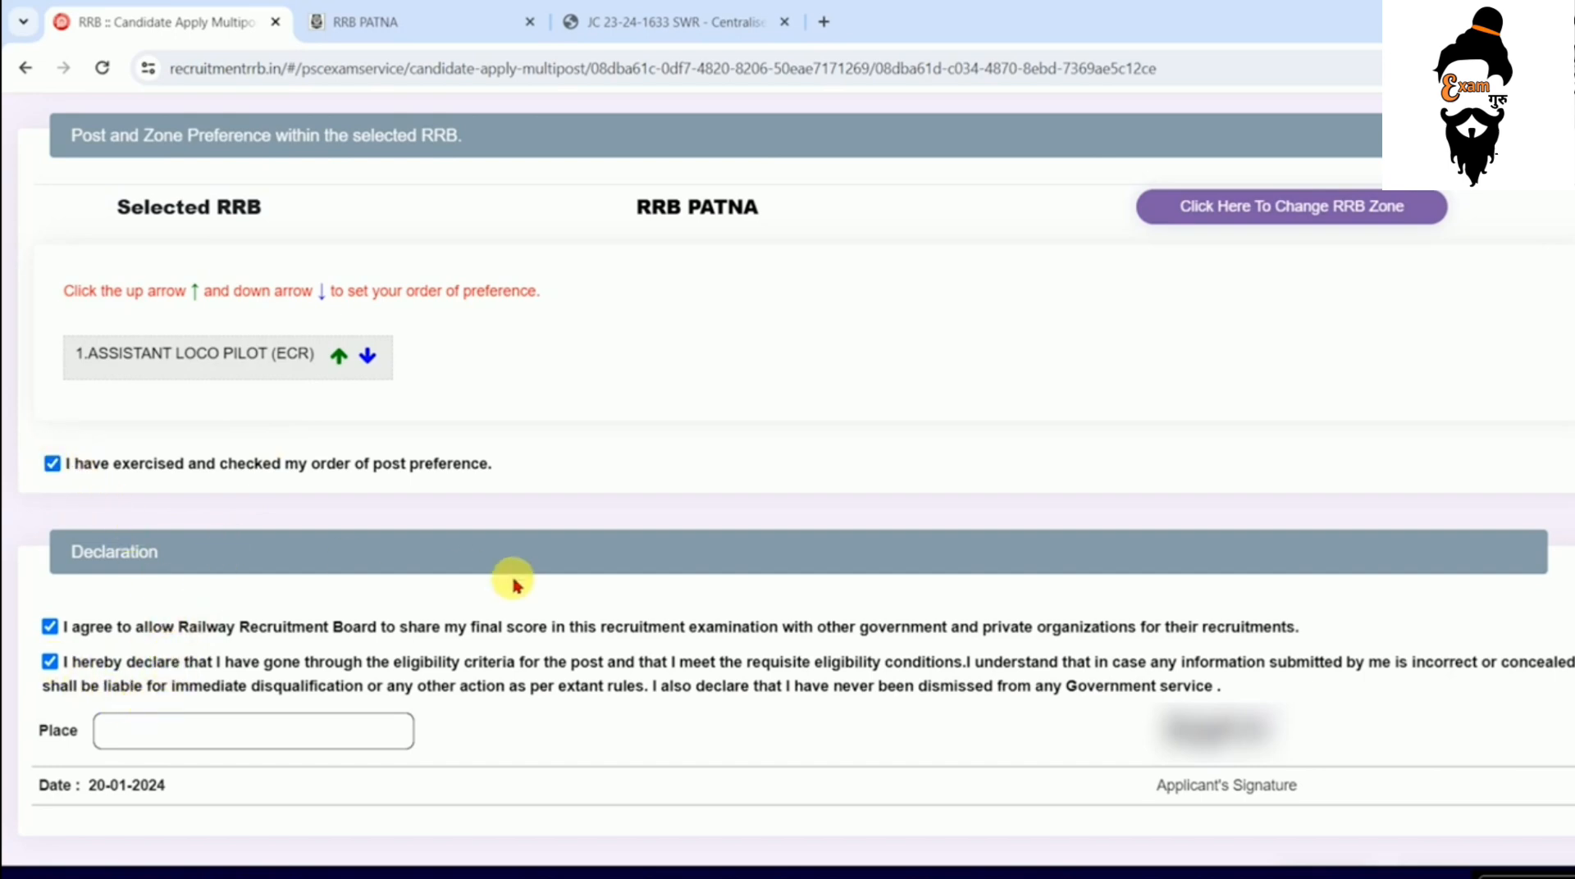
- Enter GOPALGANJ as the declaration place and review the full application preview
click(266, 747)
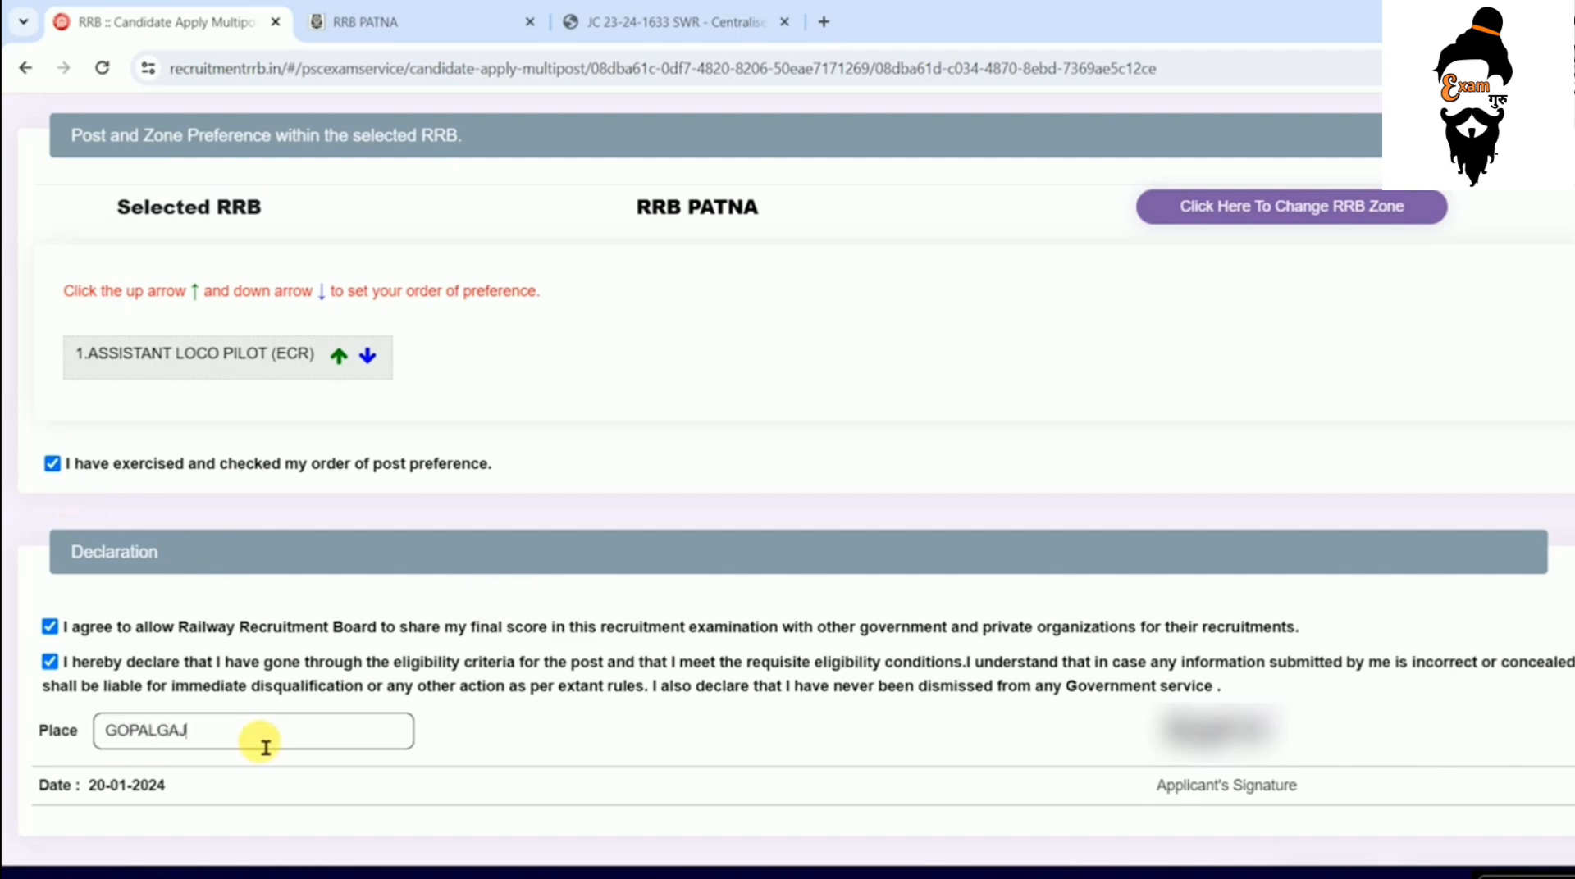
scroll(1041, 692, down, 2)
click(1503, 753)
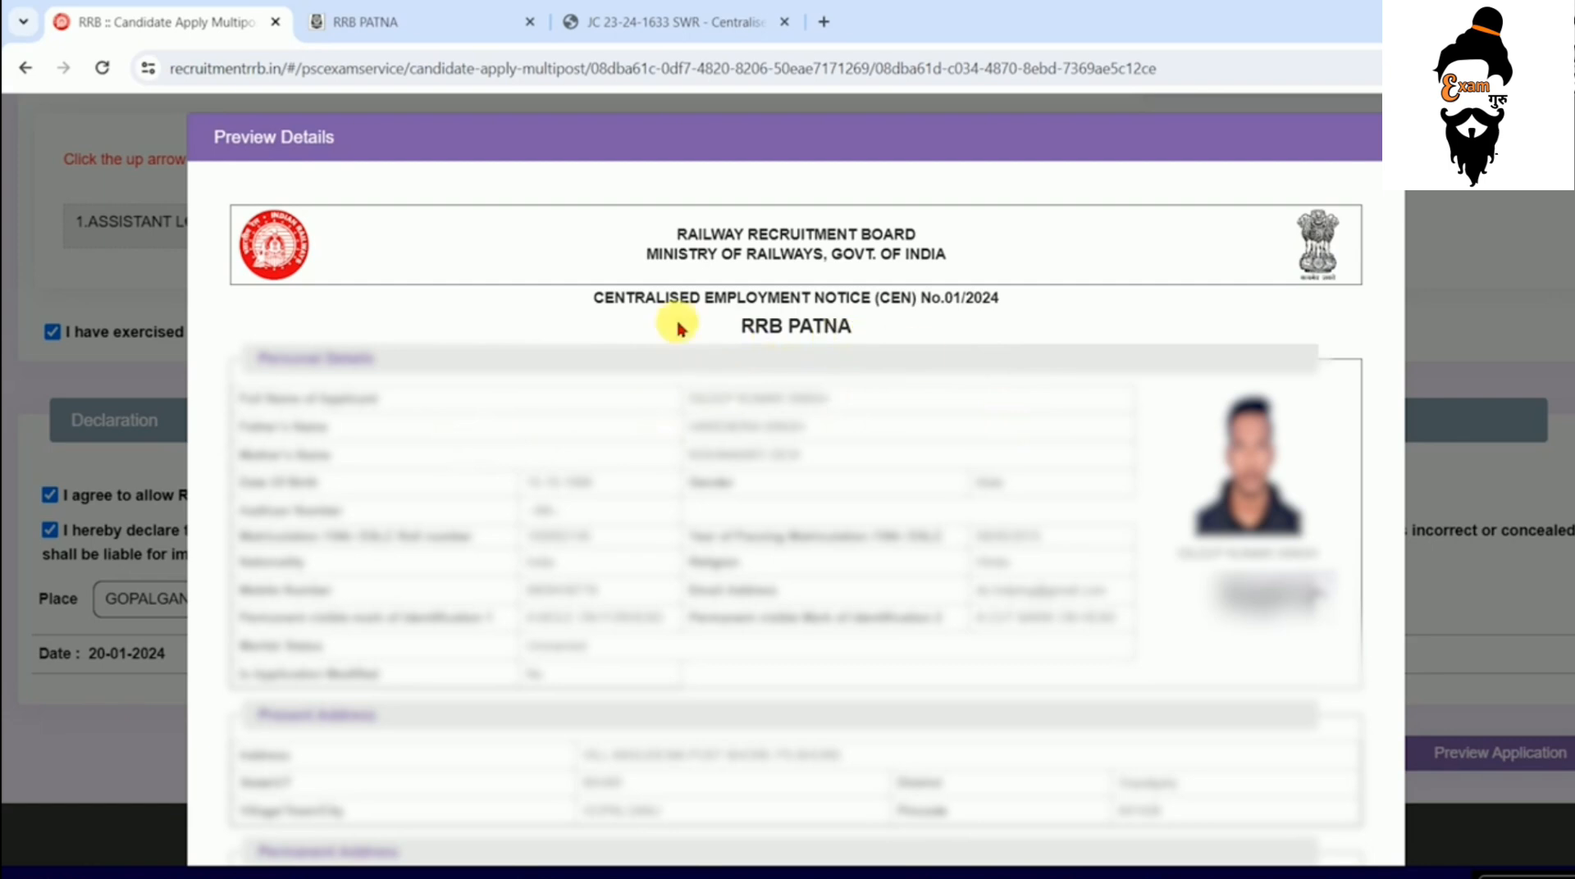
scroll(625, 443, down, 15)
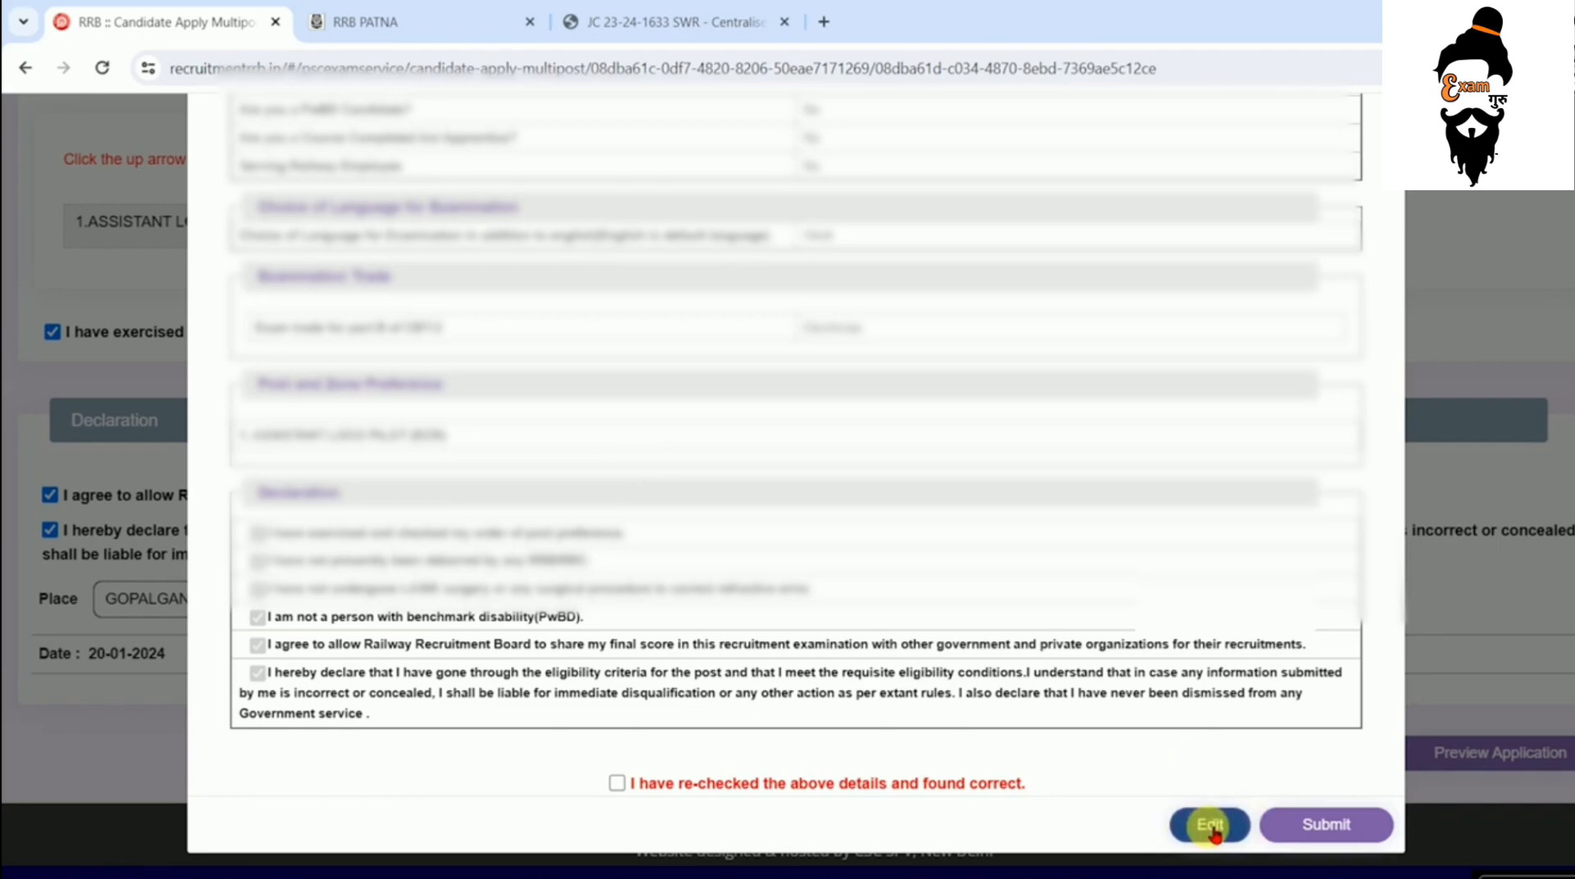
- Confirm that the previewed details have been re-checked and submit the application, accepting that no corrections can follow
click(617, 787)
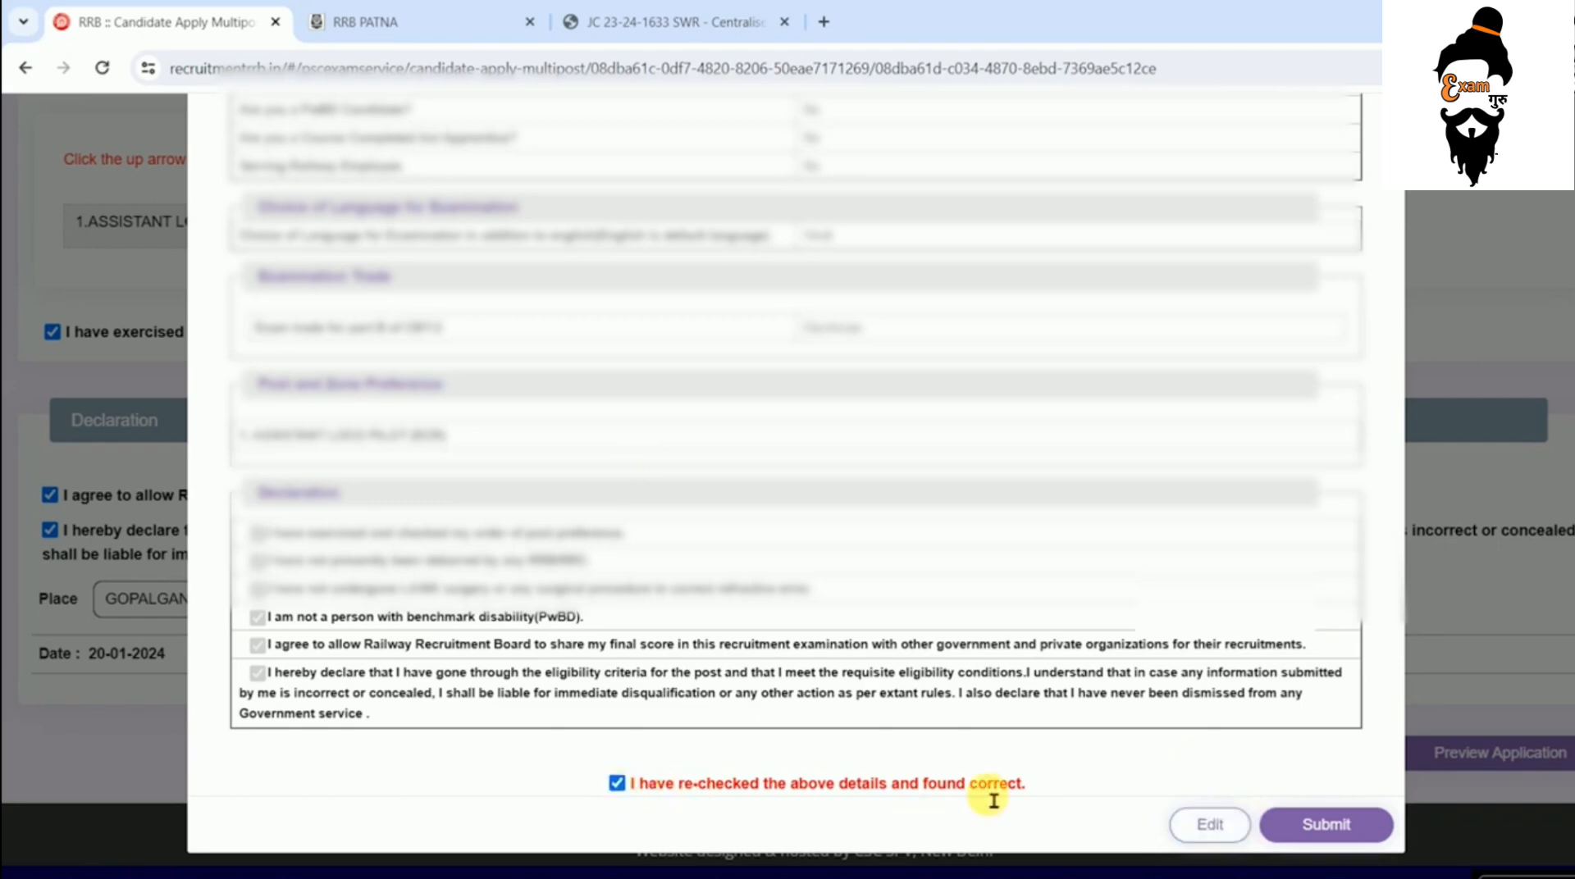
click(1331, 822)
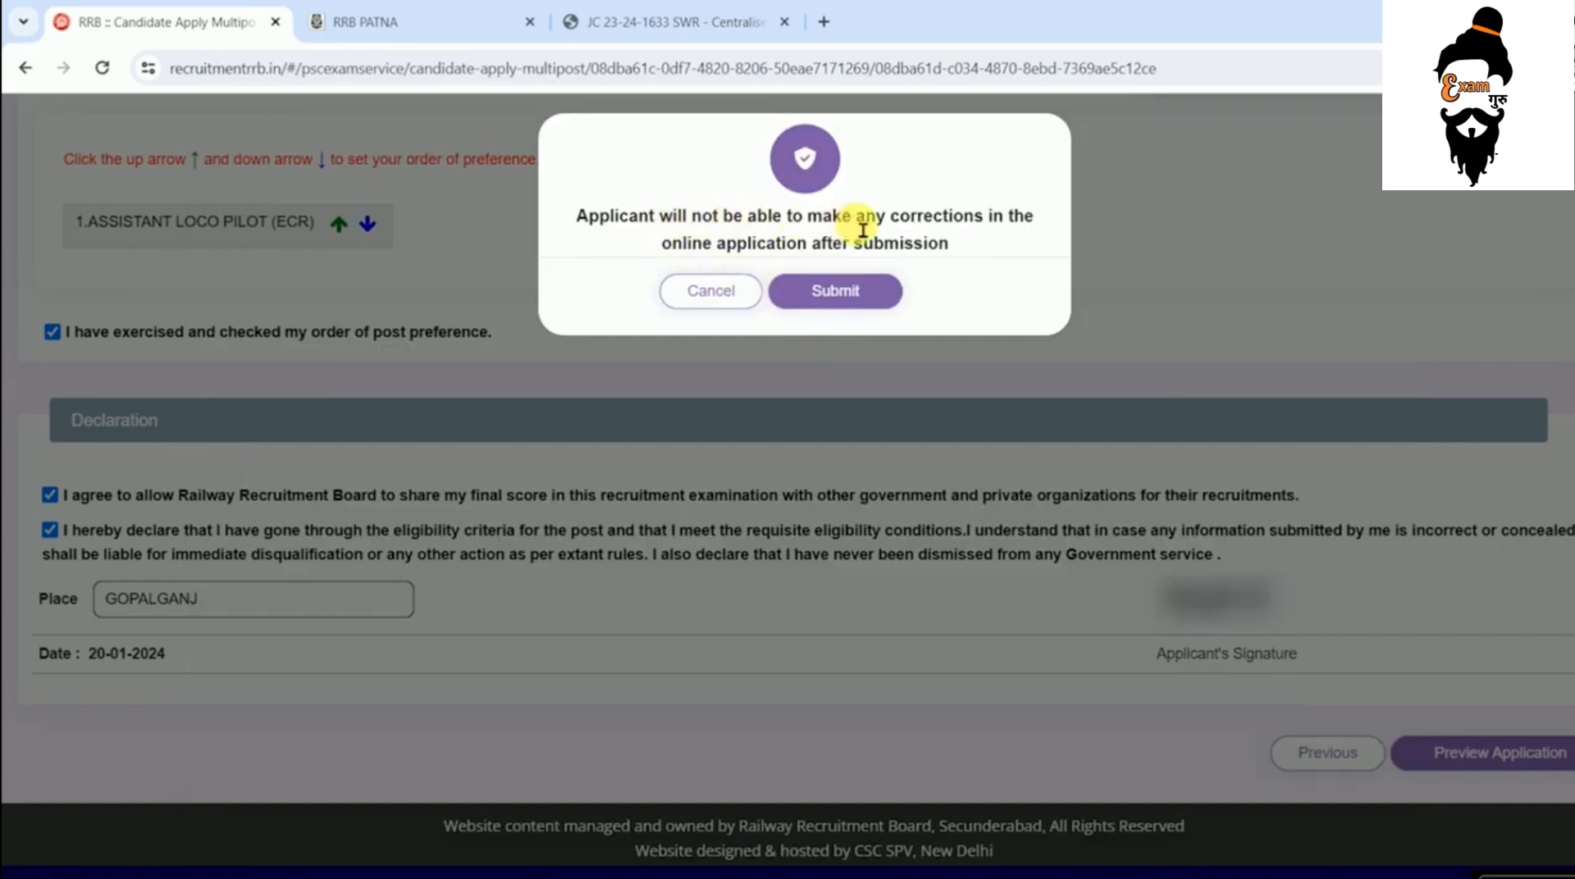
click(830, 295)
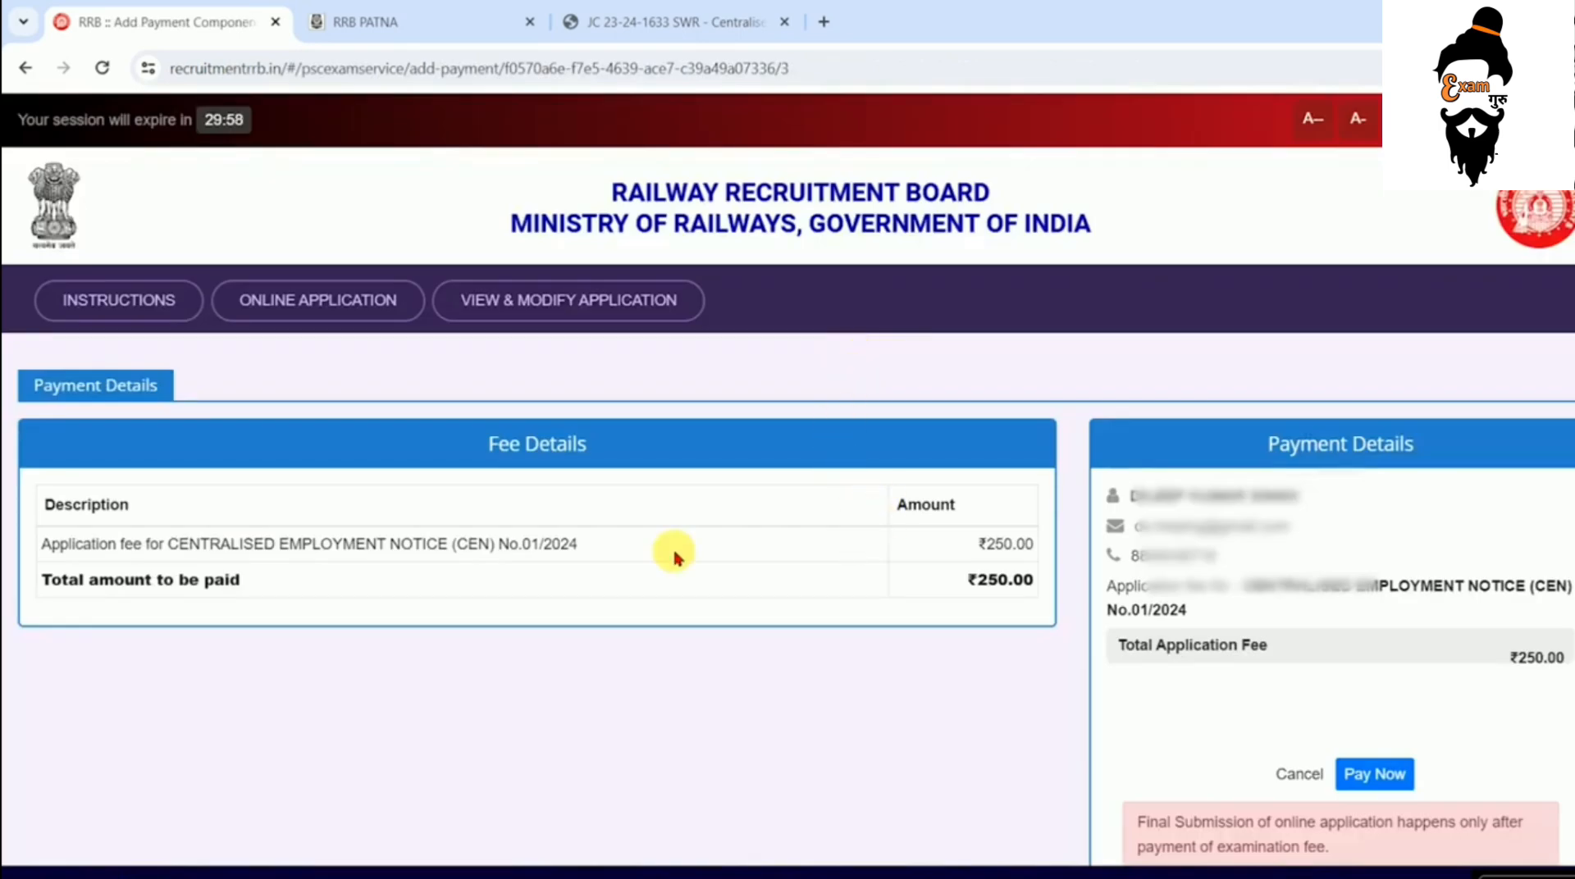
- Check the application fee for CEN No. 01/2024 and proceed to the payment gateway
drag(119, 561, 463, 561)
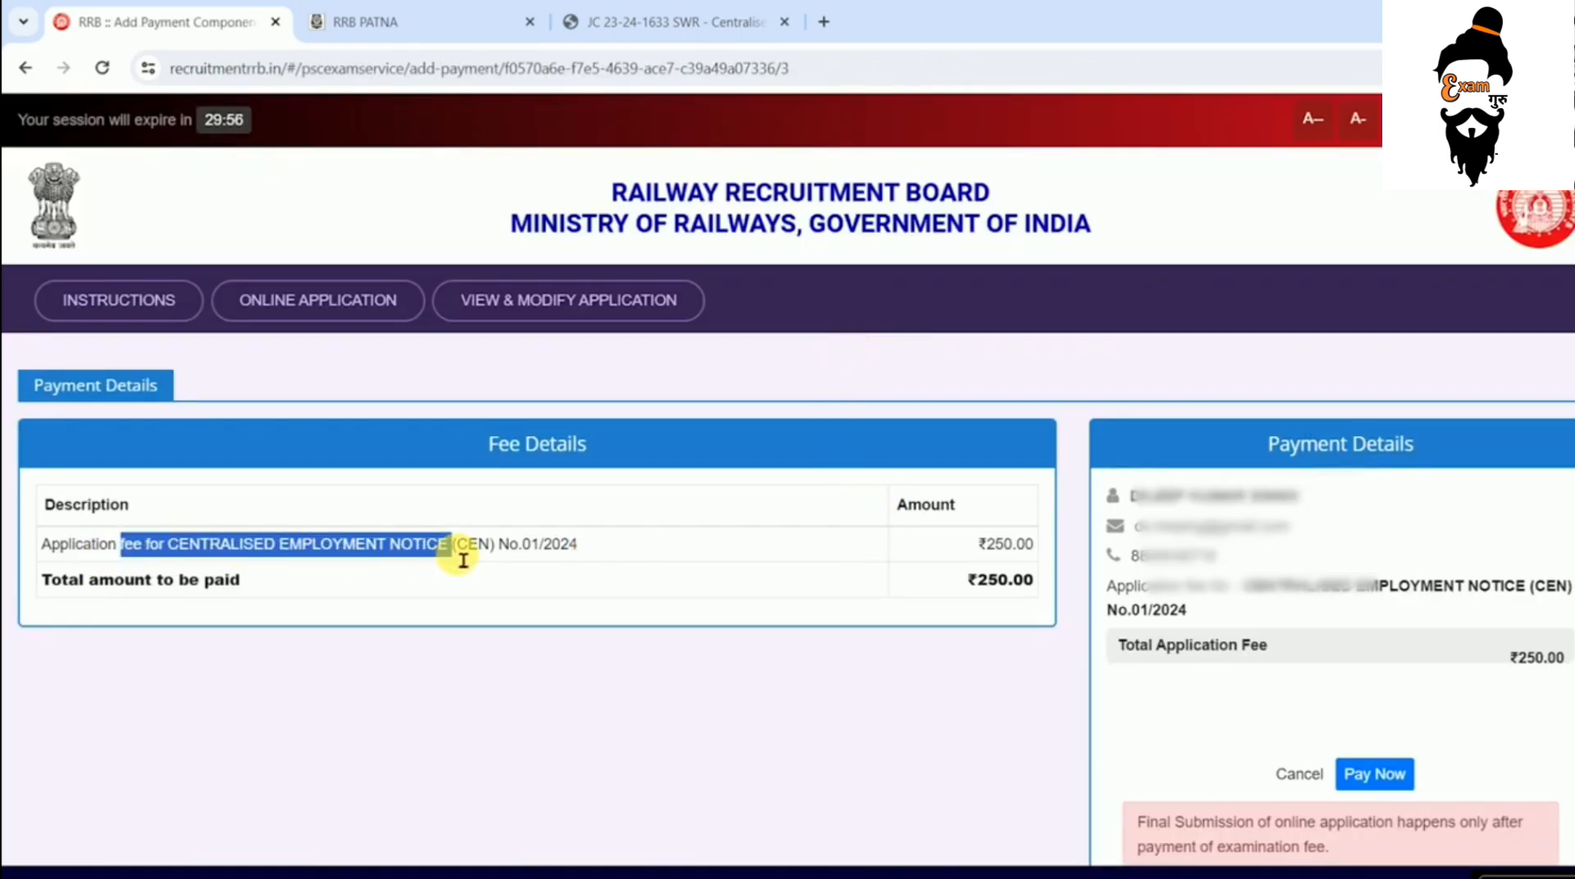
drag(978, 582, 1014, 584)
click(1023, 586)
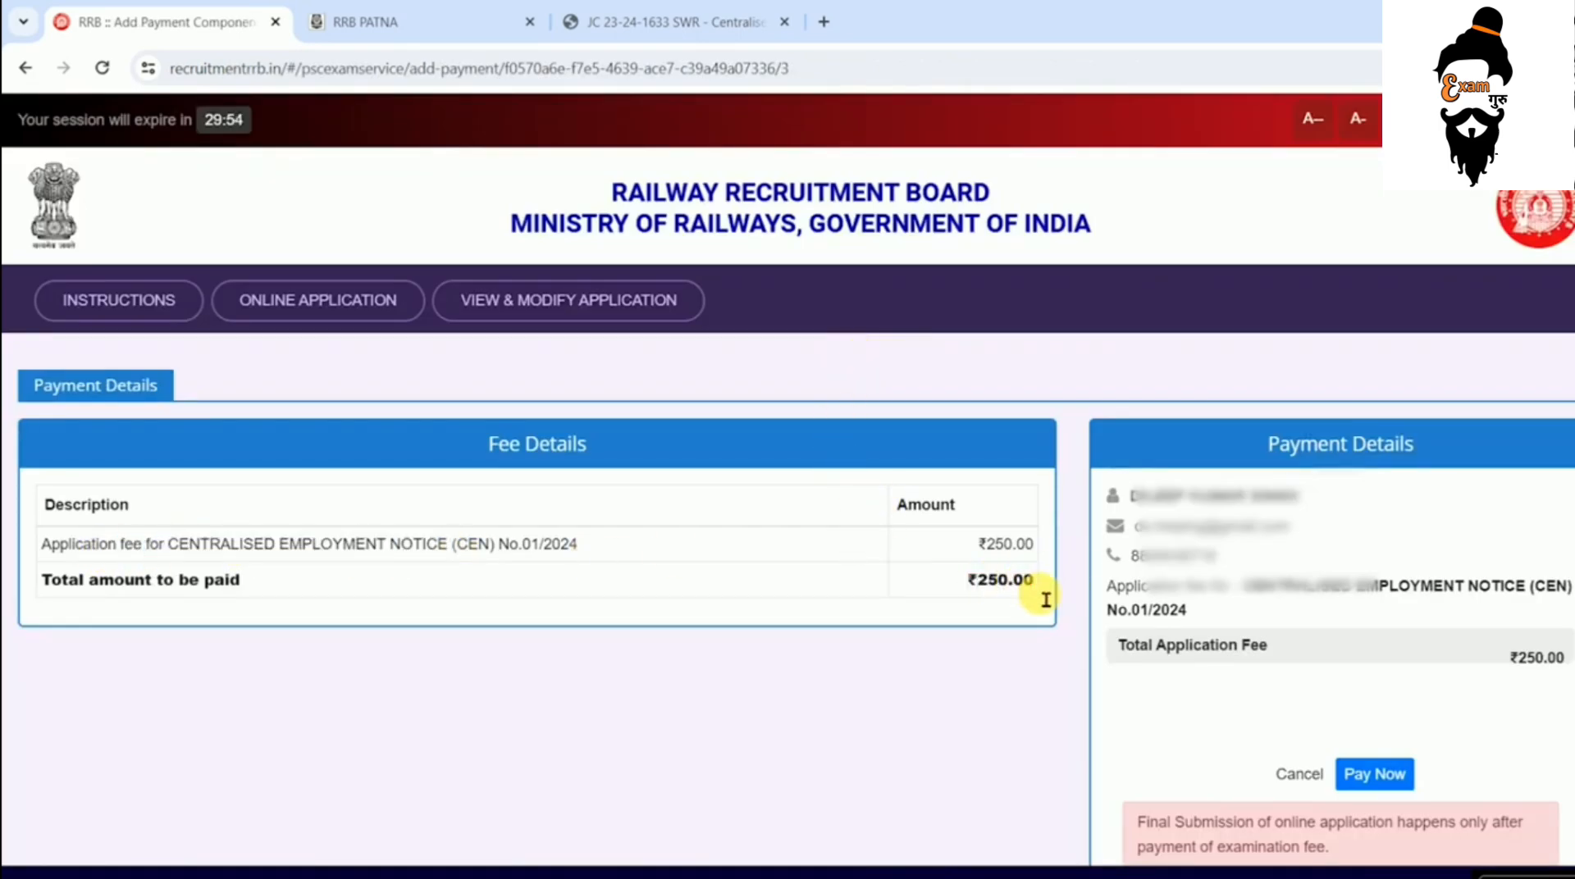
click(1385, 775)
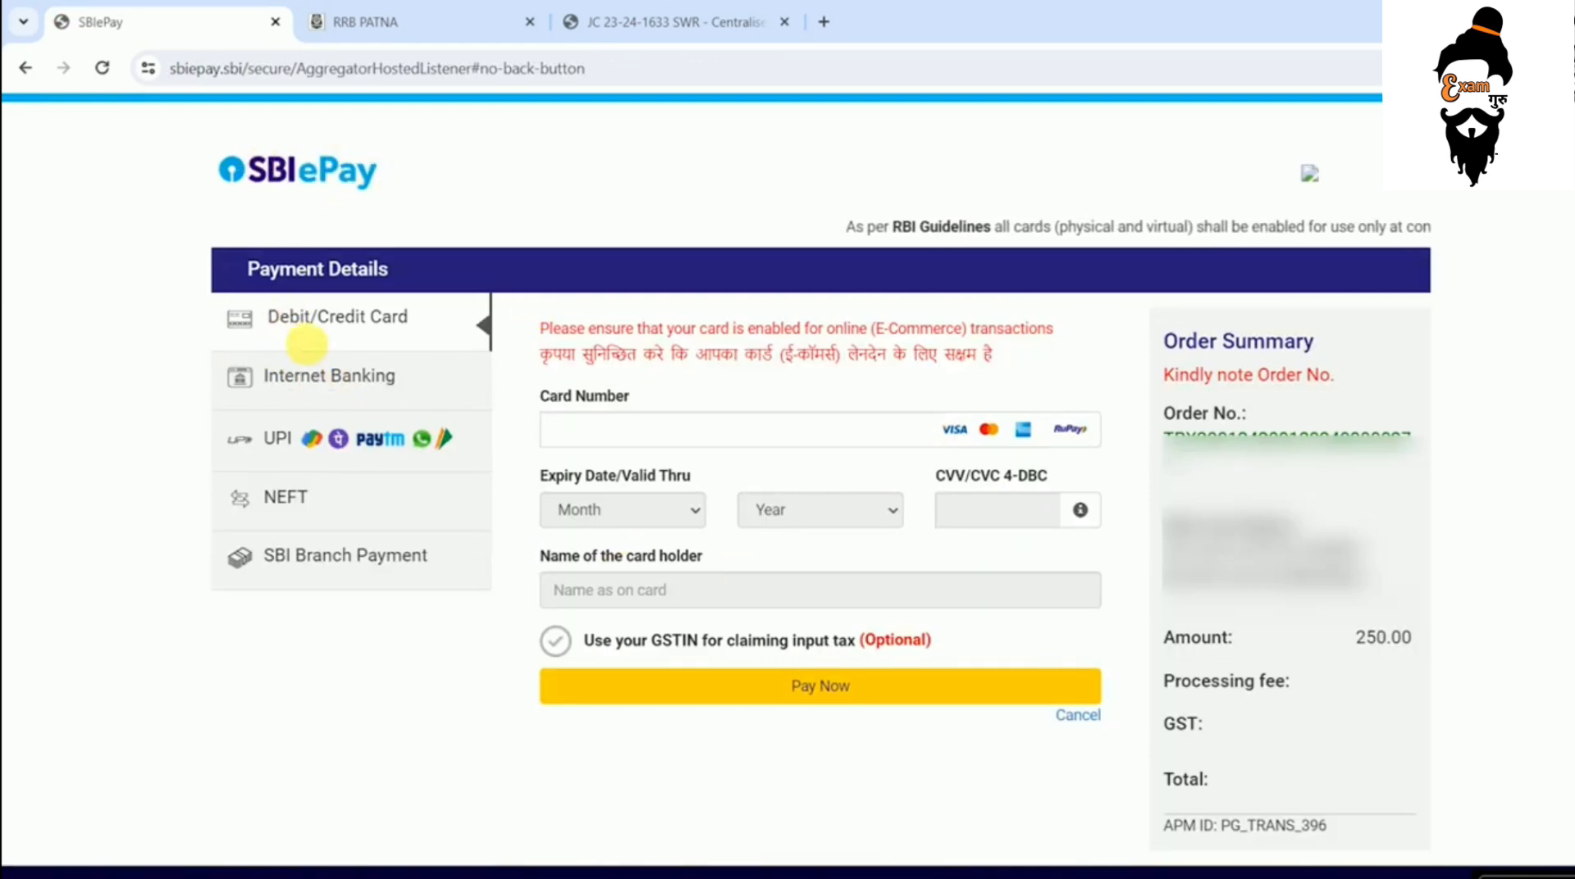
- Look over the debit/credit card and internet banking payment methods, and open the UPI payment option
click(614, 432)
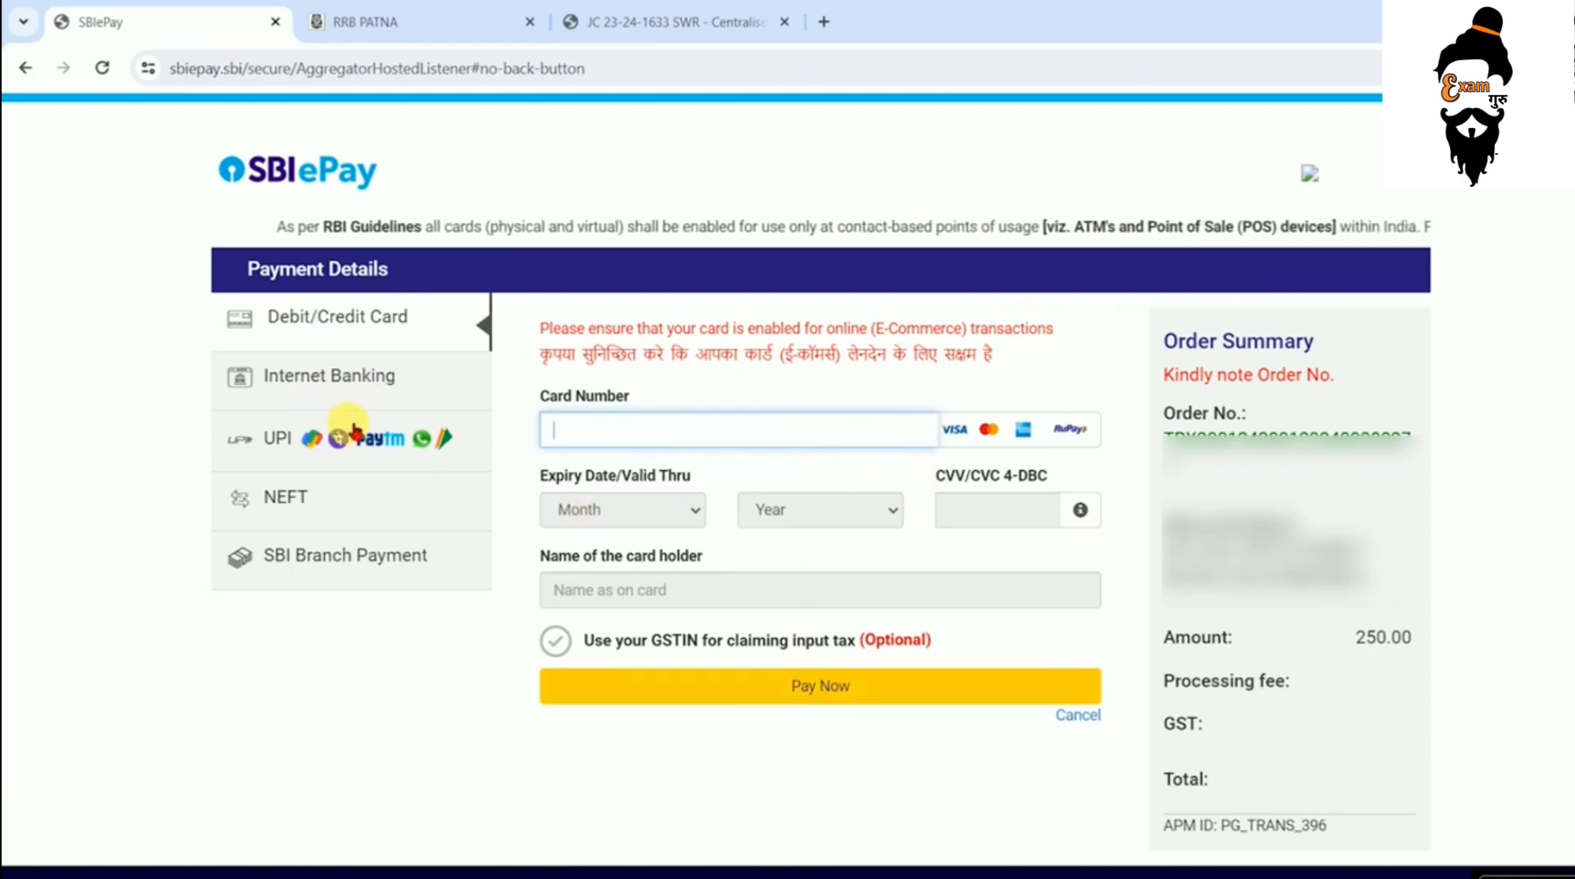
click(309, 373)
click(312, 438)
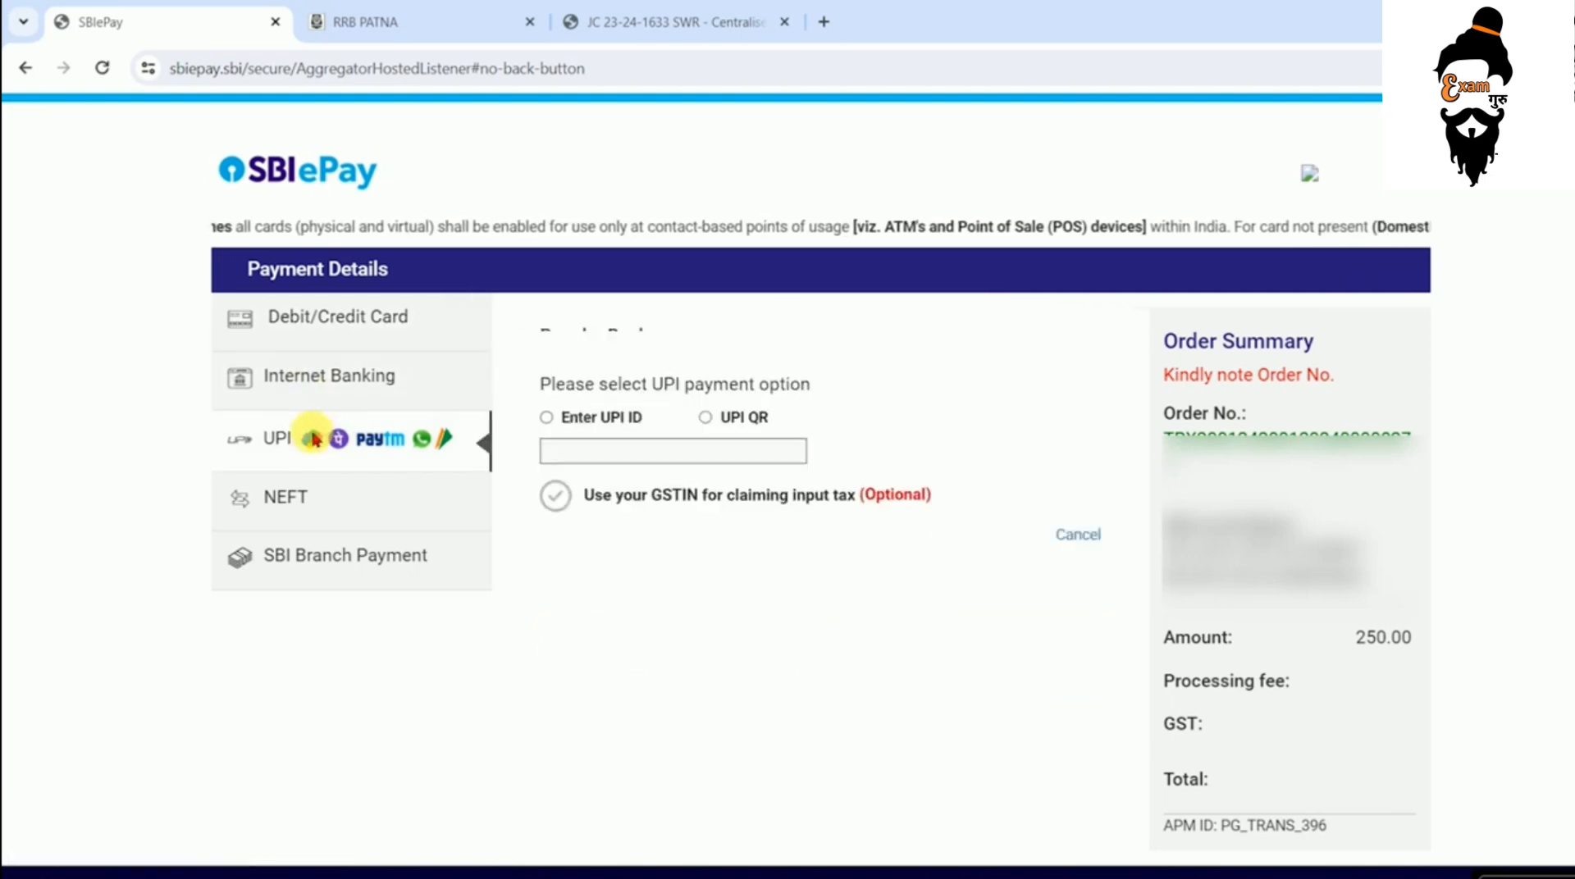